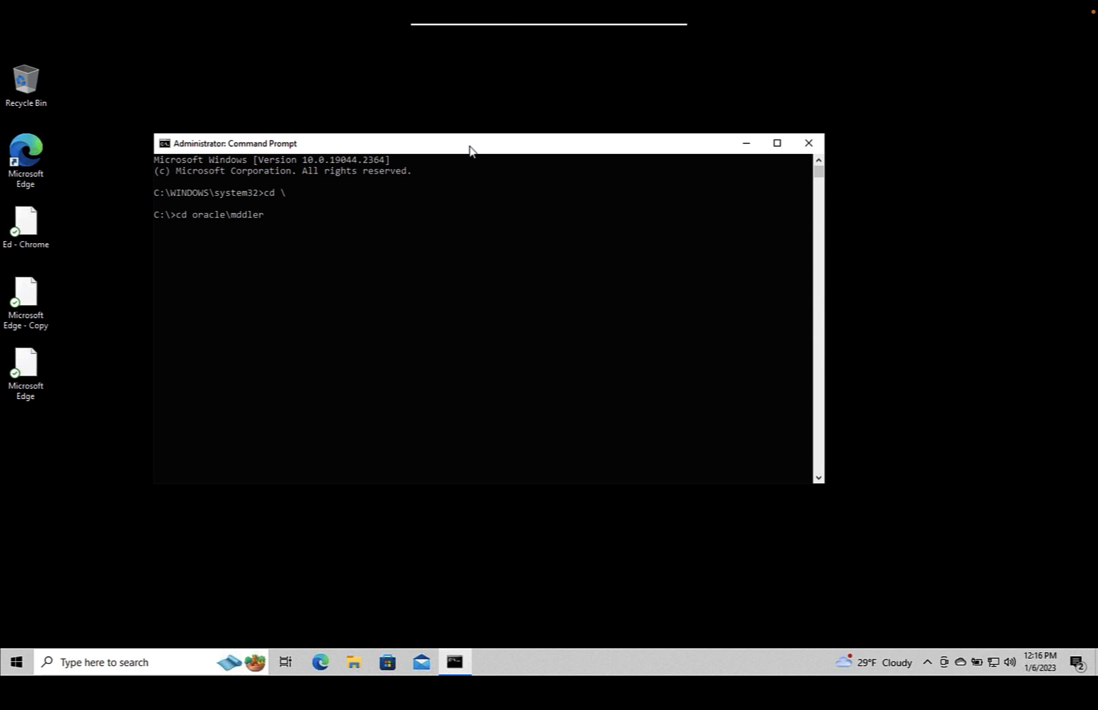
Change into C:\Oracle\Middleware\Oracle_Home\oracle_common\common\bin, fixing the mistyped path
key(BackSpace)
key(BackSpace)
key(BackSpace)
key(BackSpace)
key(BackSpace)
text(iddleware\oracle_)
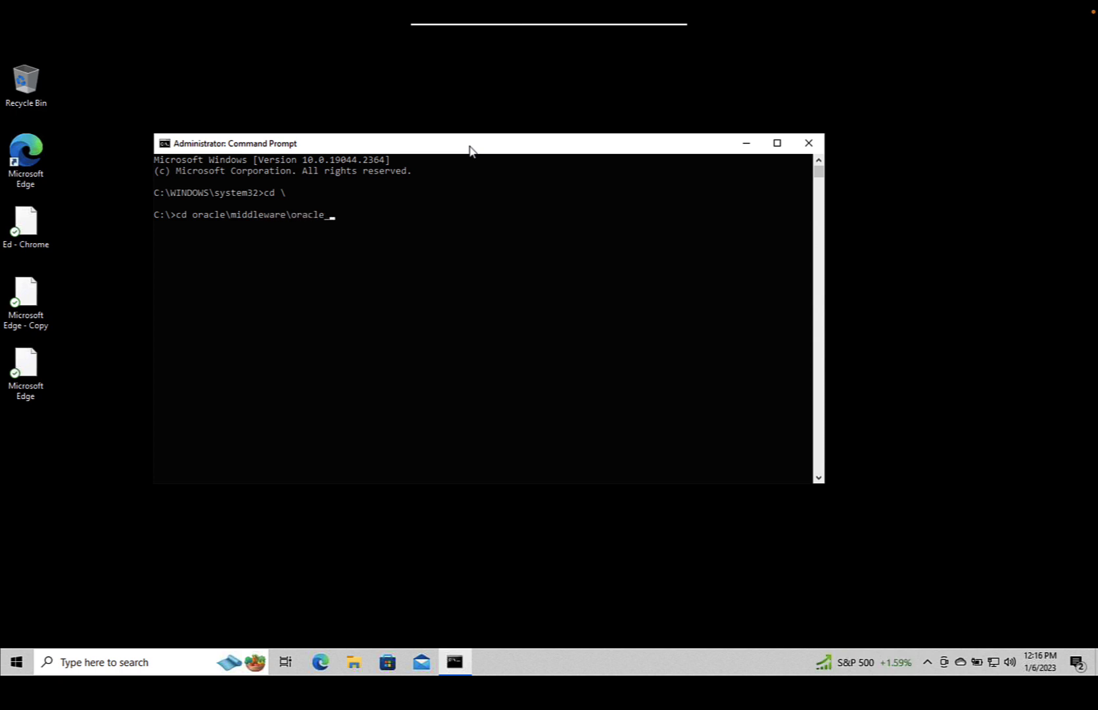
text(home)
key(Return)
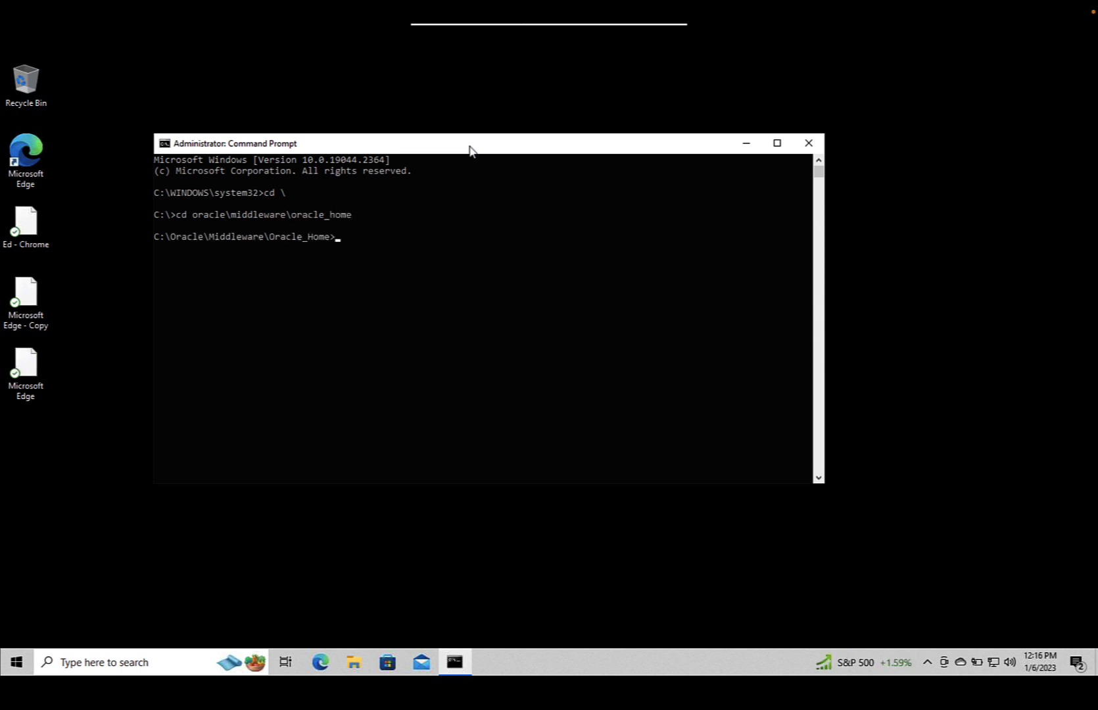
text(cd oracle_common)
key(Return)
text(cd )
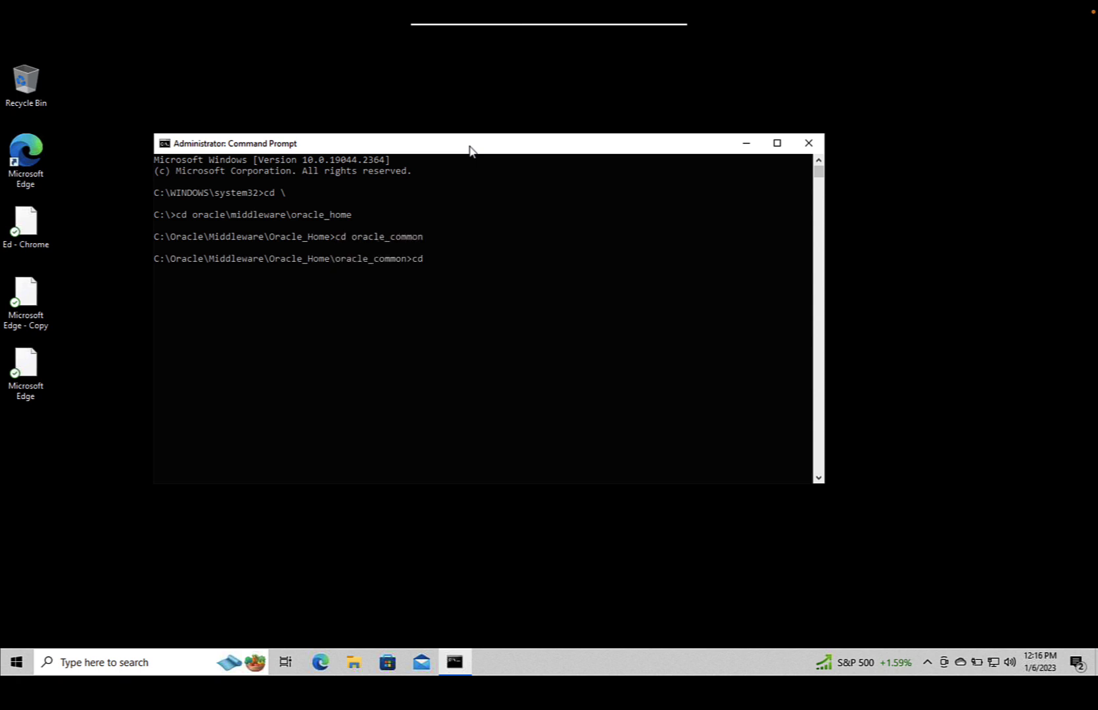
text(common)
key(Return)
text(cd bin)
key(Return)
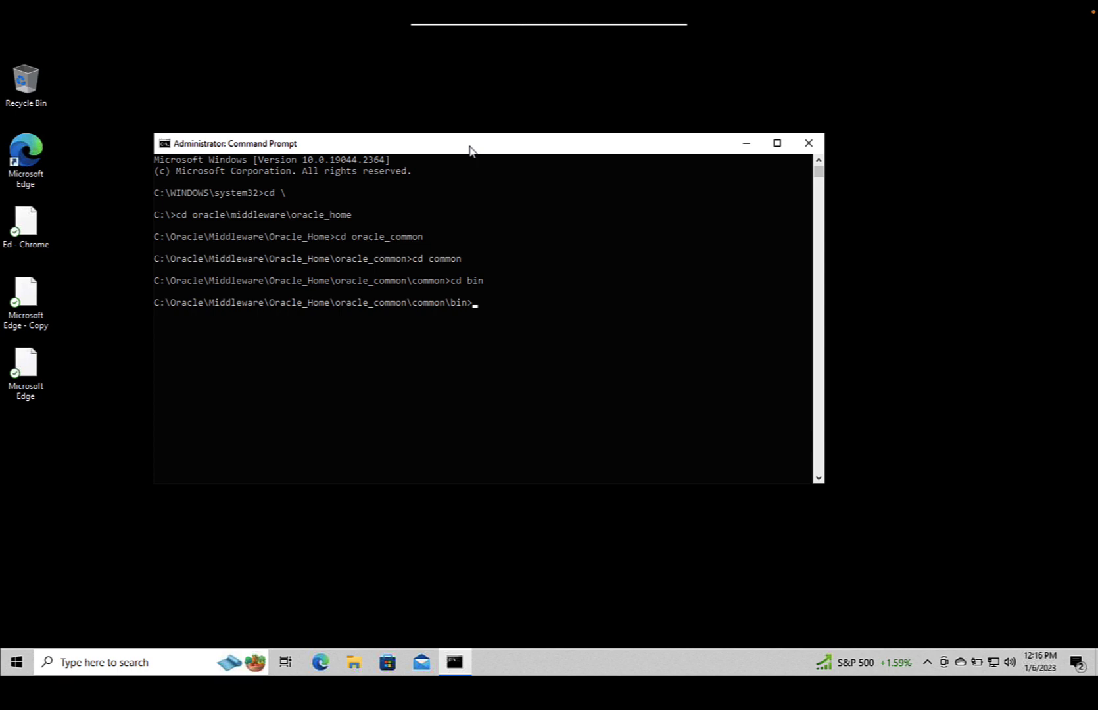
List the config.* scripts with dir and launch config.cmd
text(dir config.*)
key(Return)
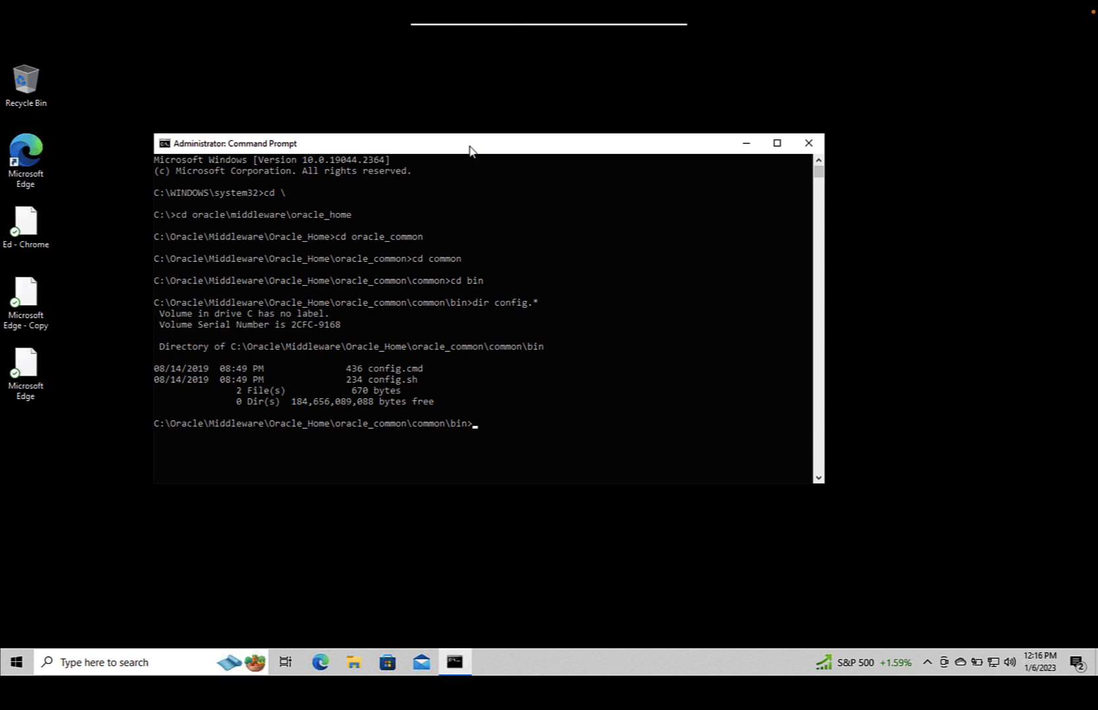
text(config.cmd)
key(Return)
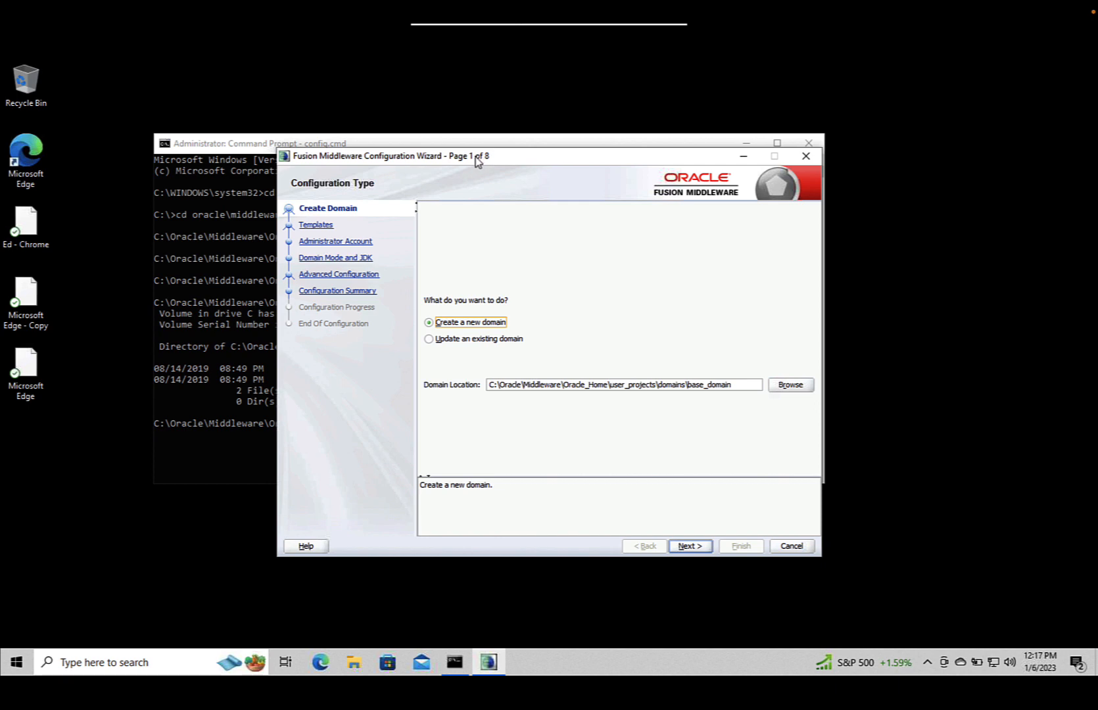
Nudge the Configuration Wizard window into place, leaving 'Create a new domain' at base_domain selected
drag(477, 162, 483, 173)
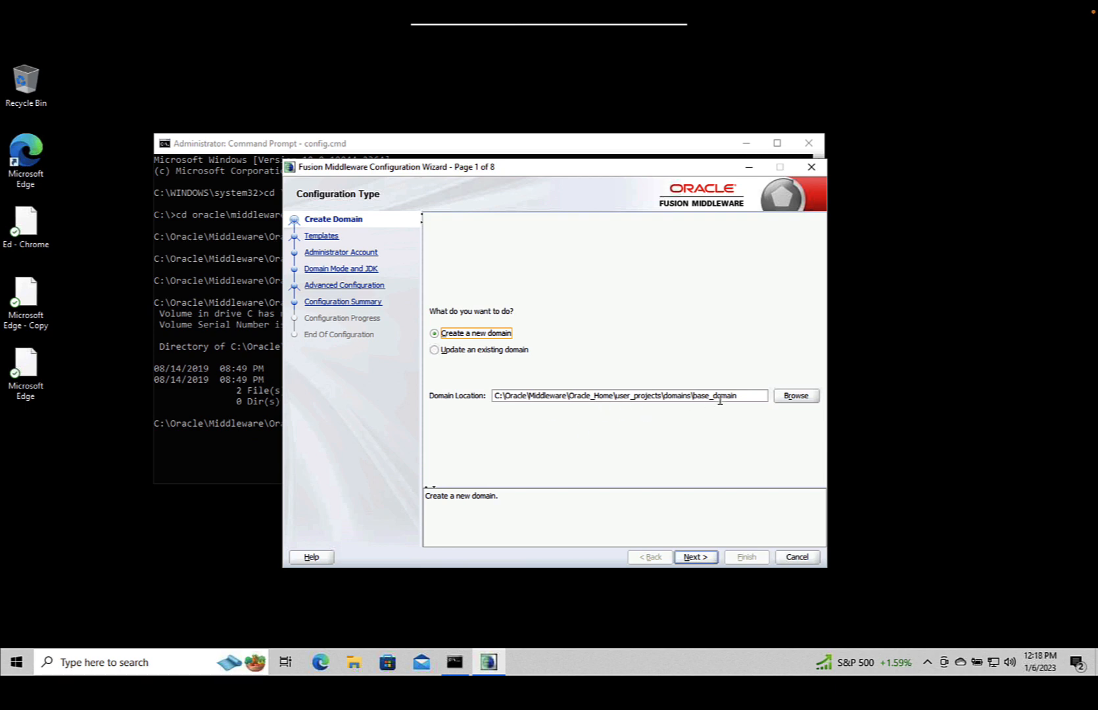
Tick Oracle Forms, Oracle Reports Application and Oracle HTTP Server (Collocated), review the template list, and continue
click(701, 556)
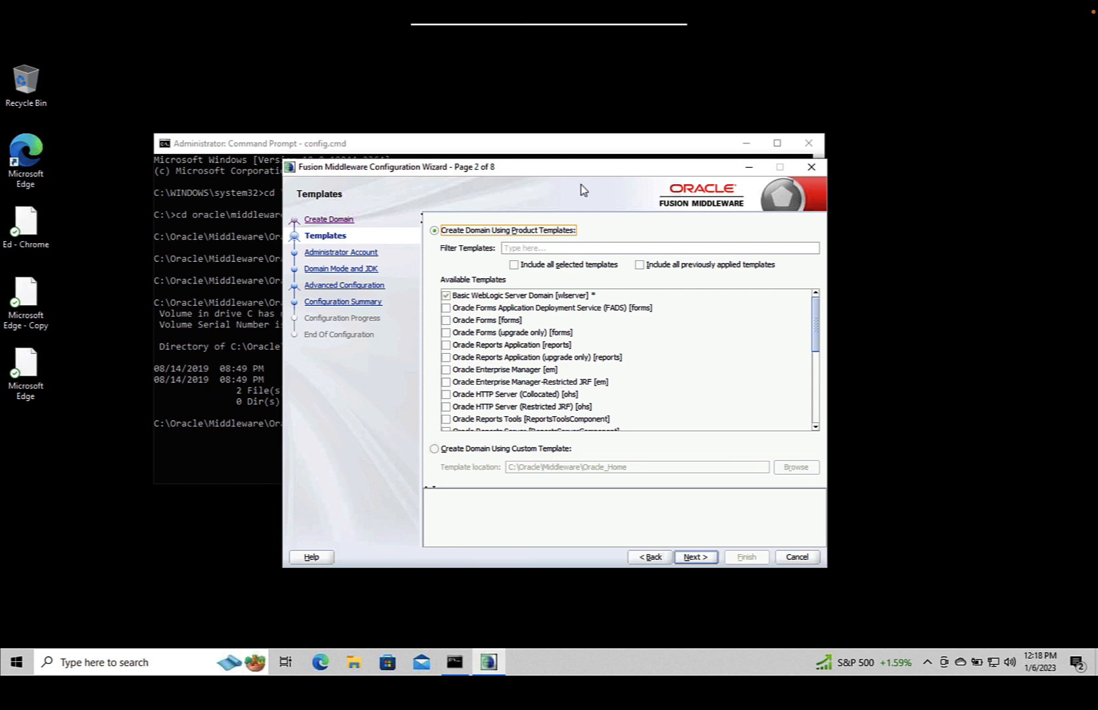
click(446, 320)
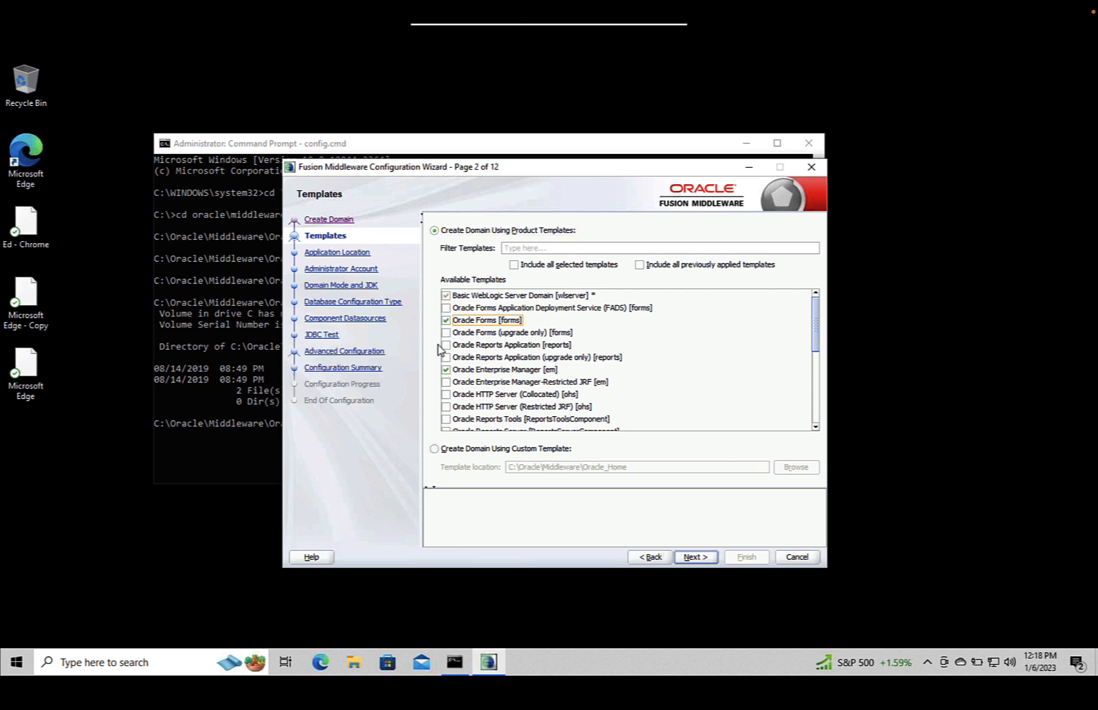
click(445, 345)
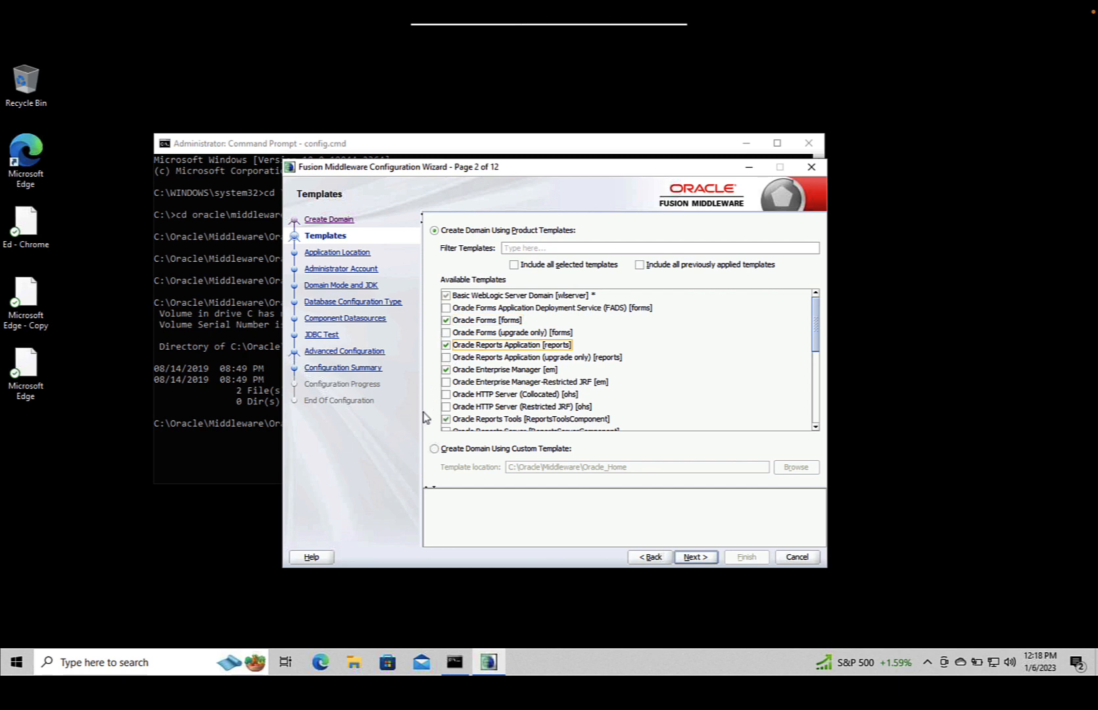
click(447, 394)
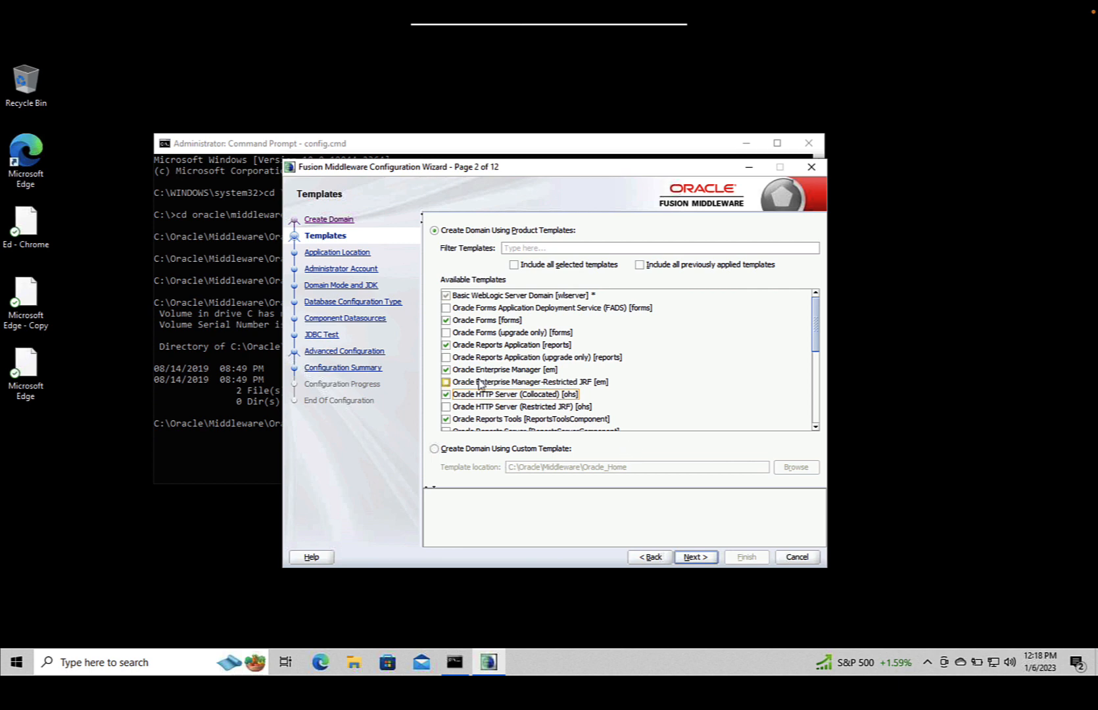
drag(816, 351, 813, 415)
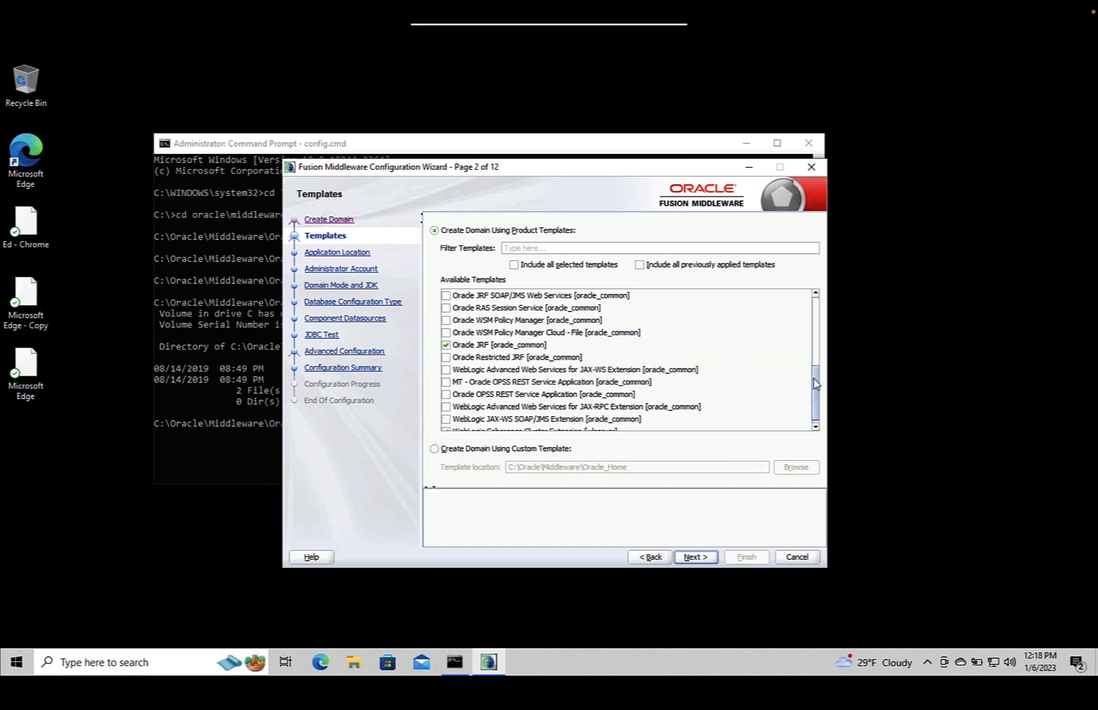
drag(817, 383, 818, 403)
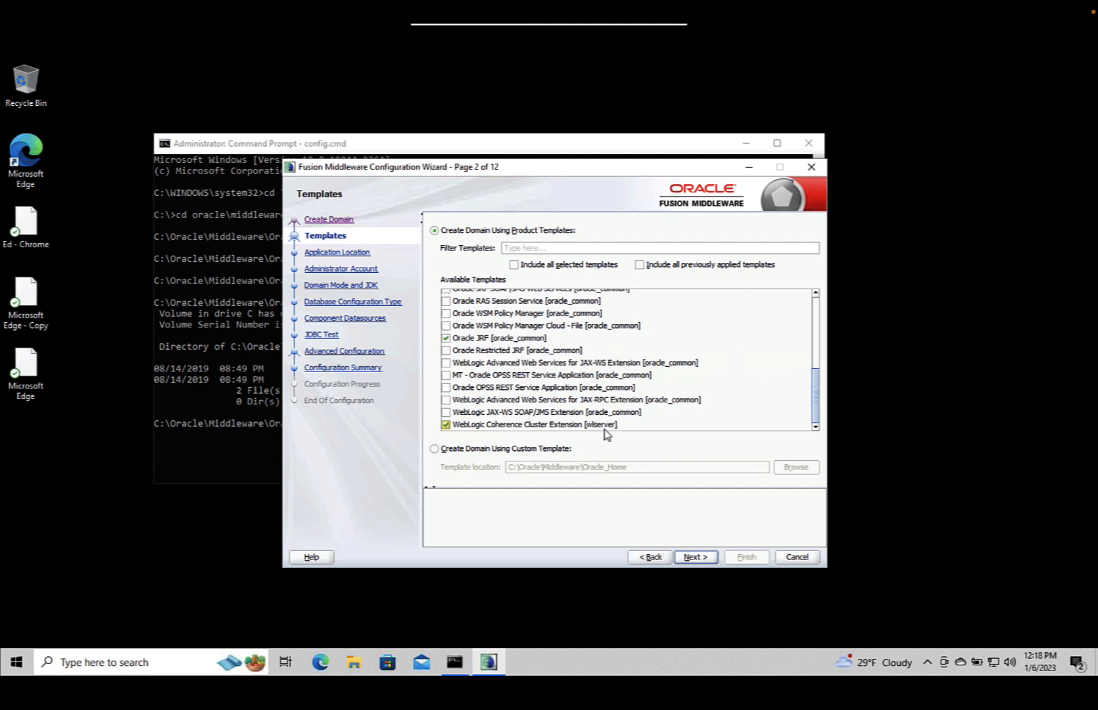
drag(816, 410, 815, 308)
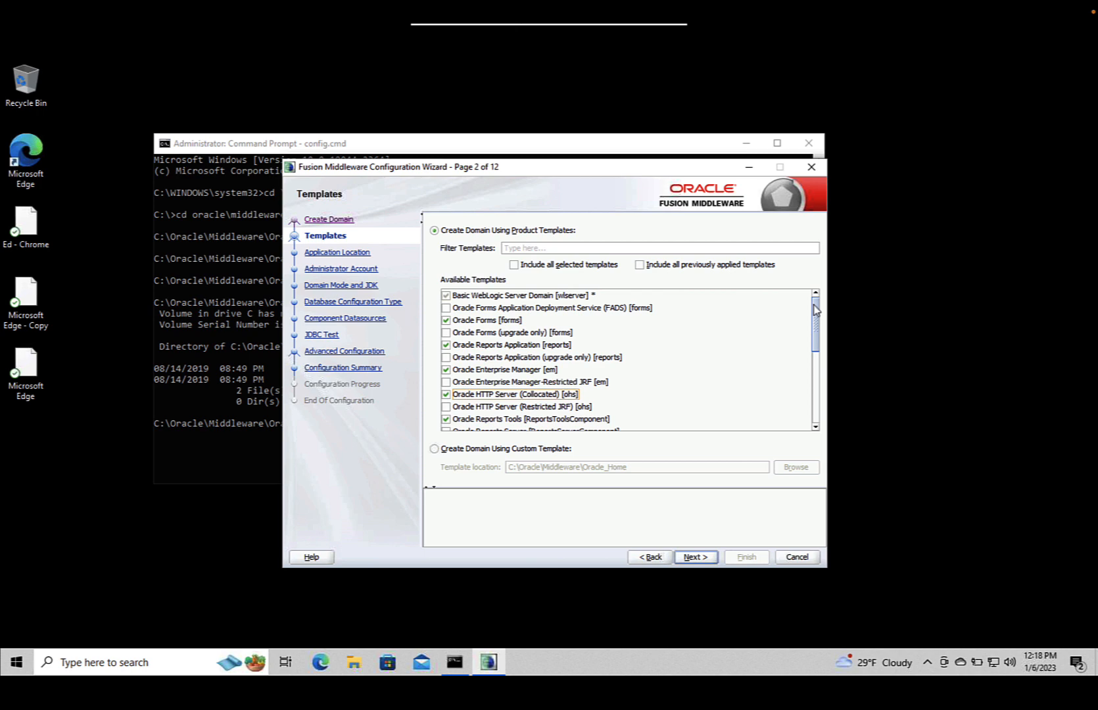
drag(816, 336, 823, 424)
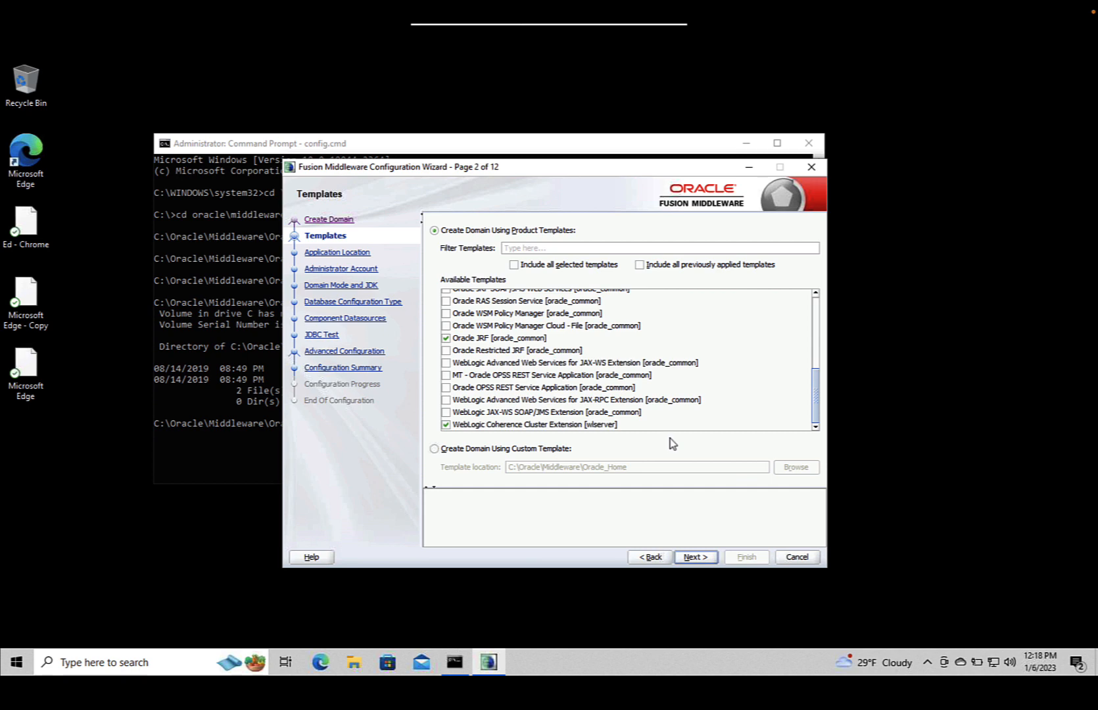
click(695, 556)
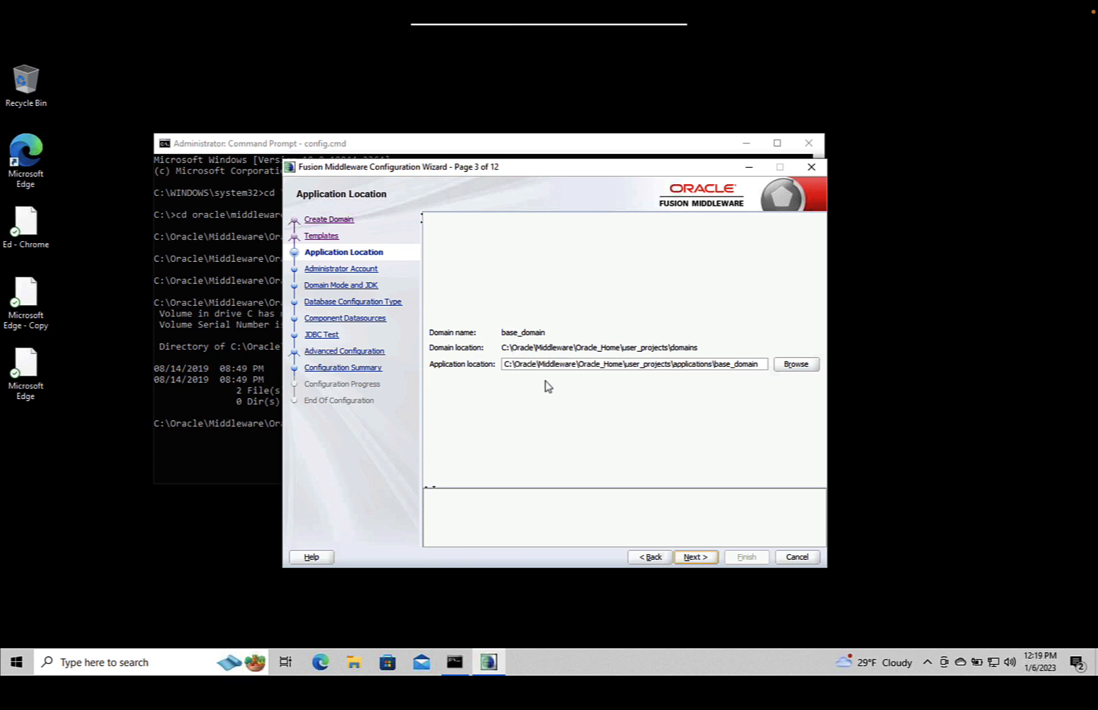
Keep the default user_projects\applications\base_domain application location and continue
click(697, 556)
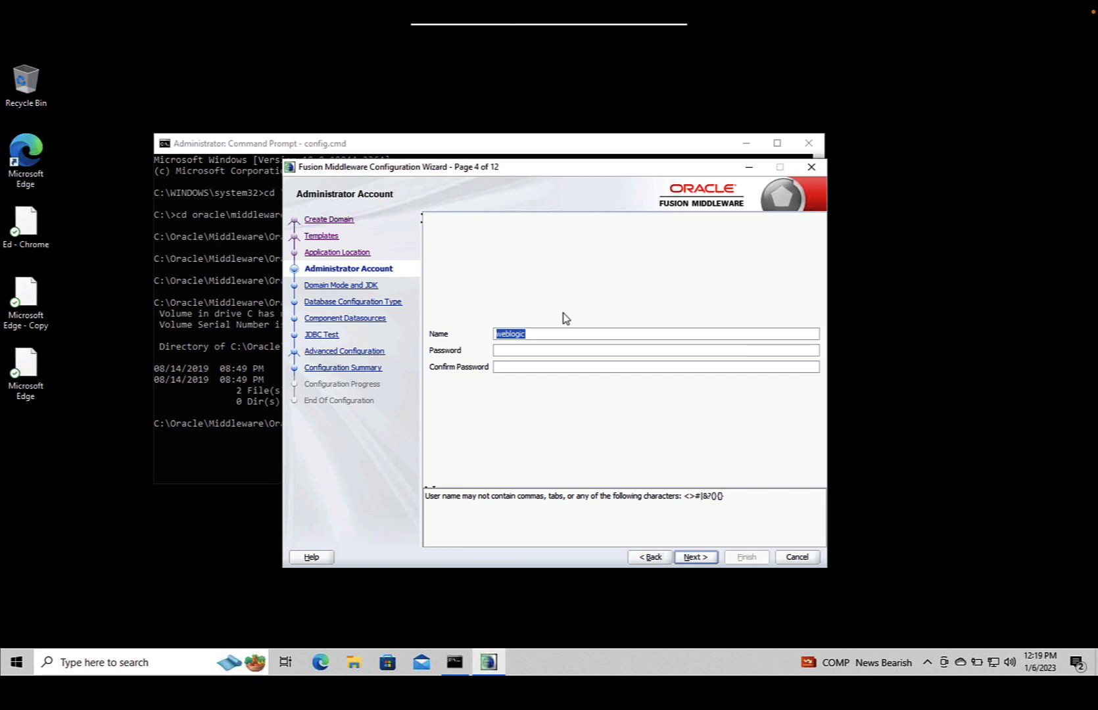
Enter the administrator password and its confirmation for the weblogic user
click(534, 355)
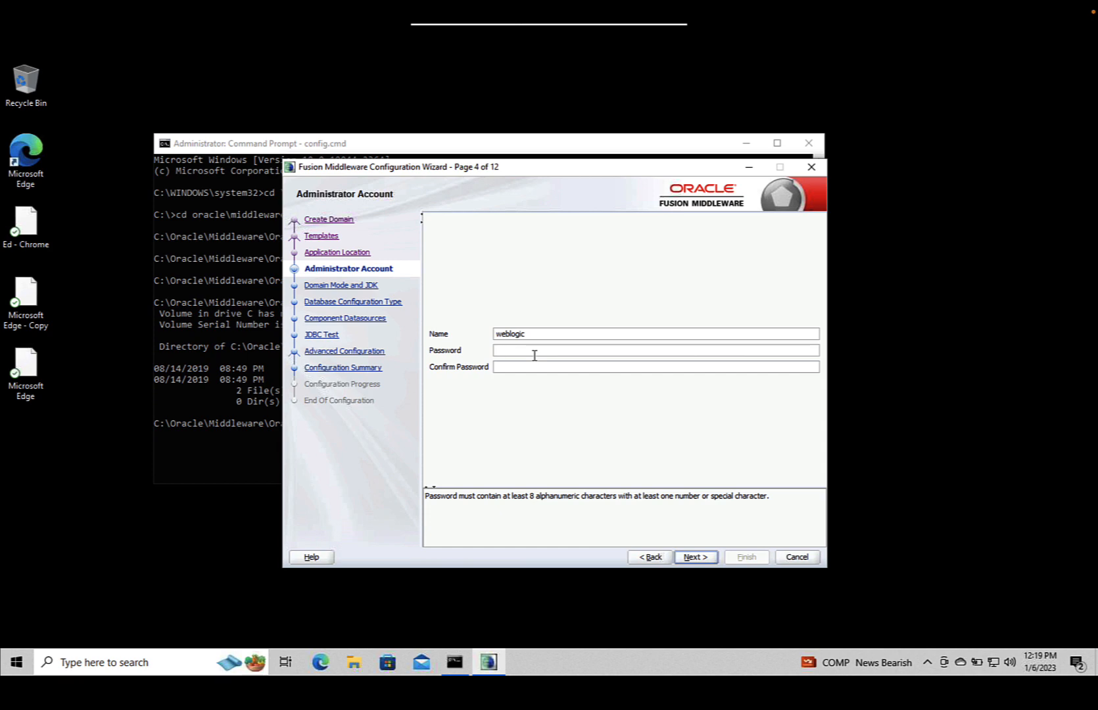
key(Tab)
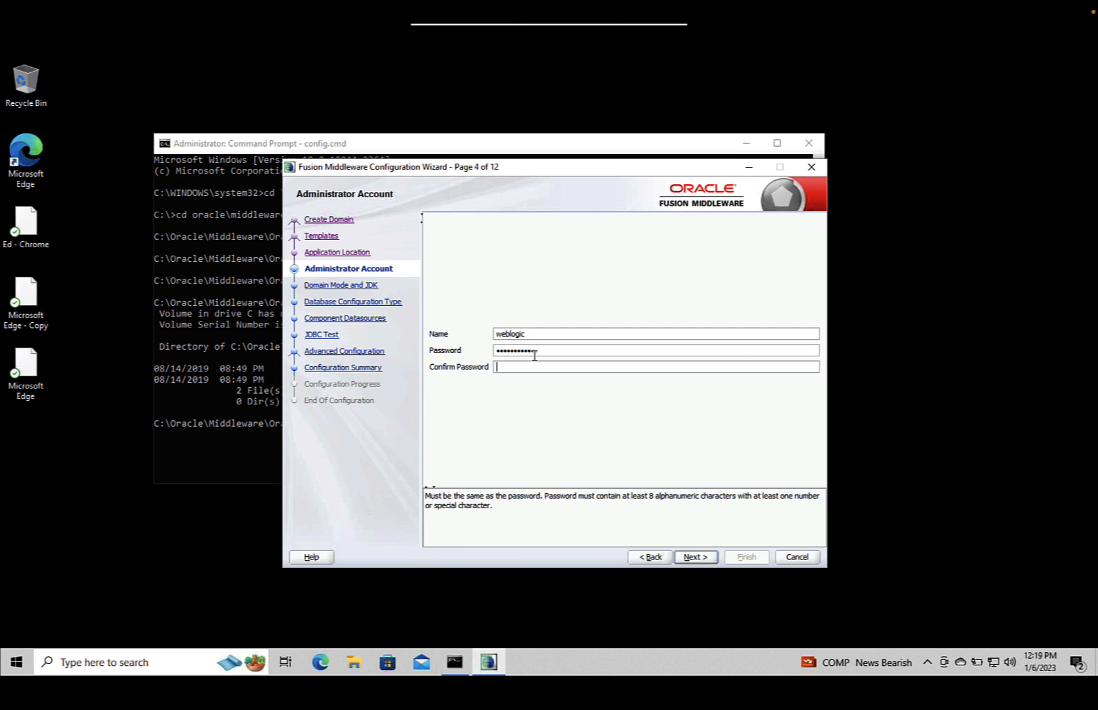
click(559, 352)
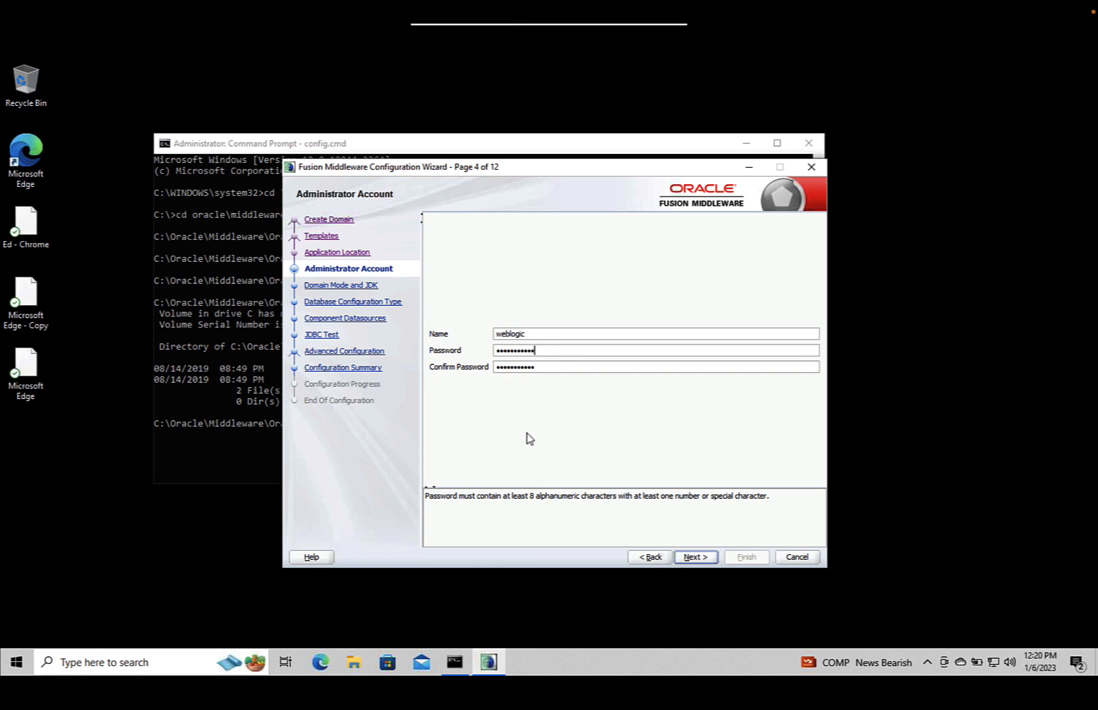
text(1)
click(541, 368)
text(1)
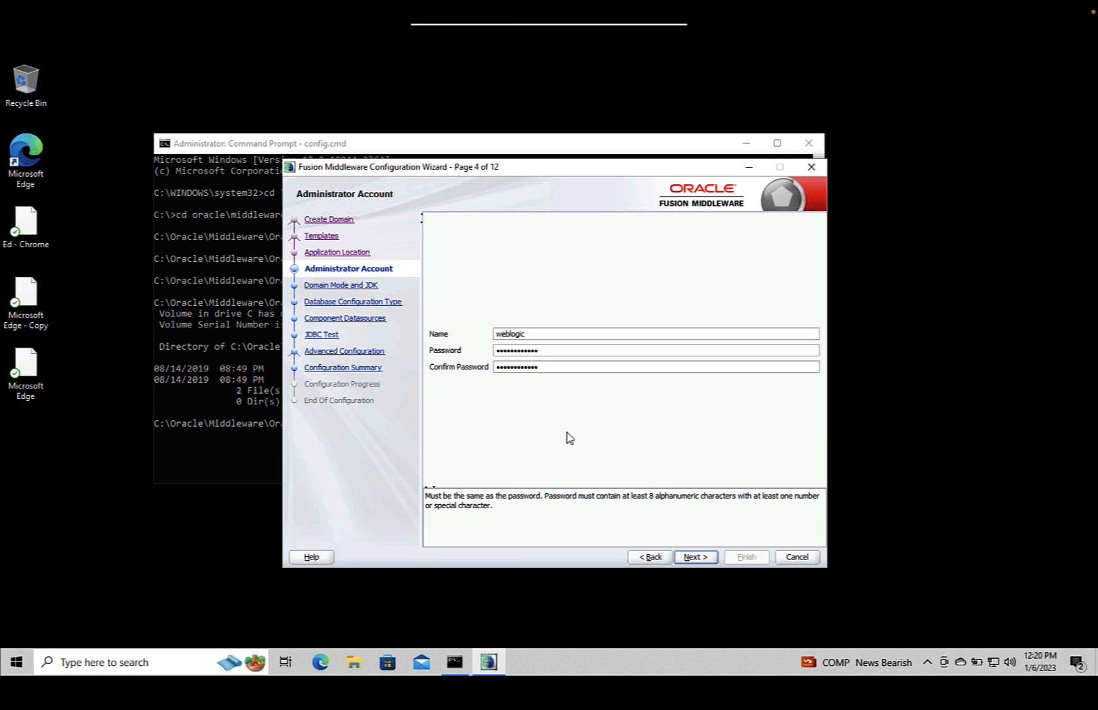
Retype the administrator password in both fields so they match, then continue
double_click(554, 350)
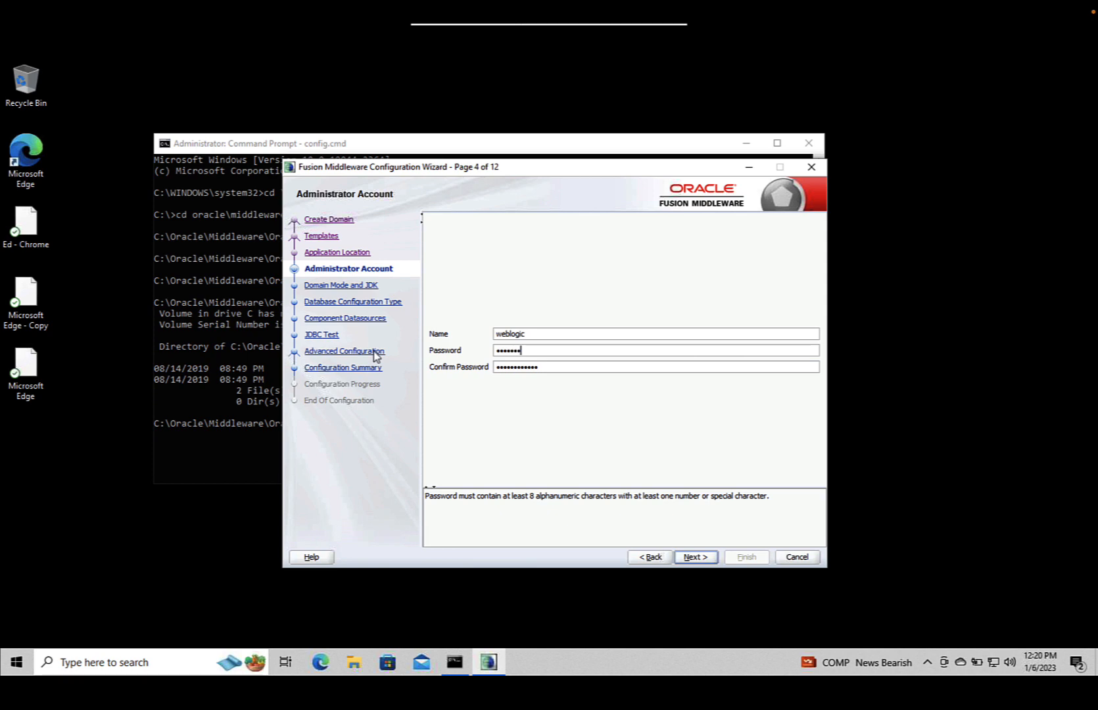
key(Tab)
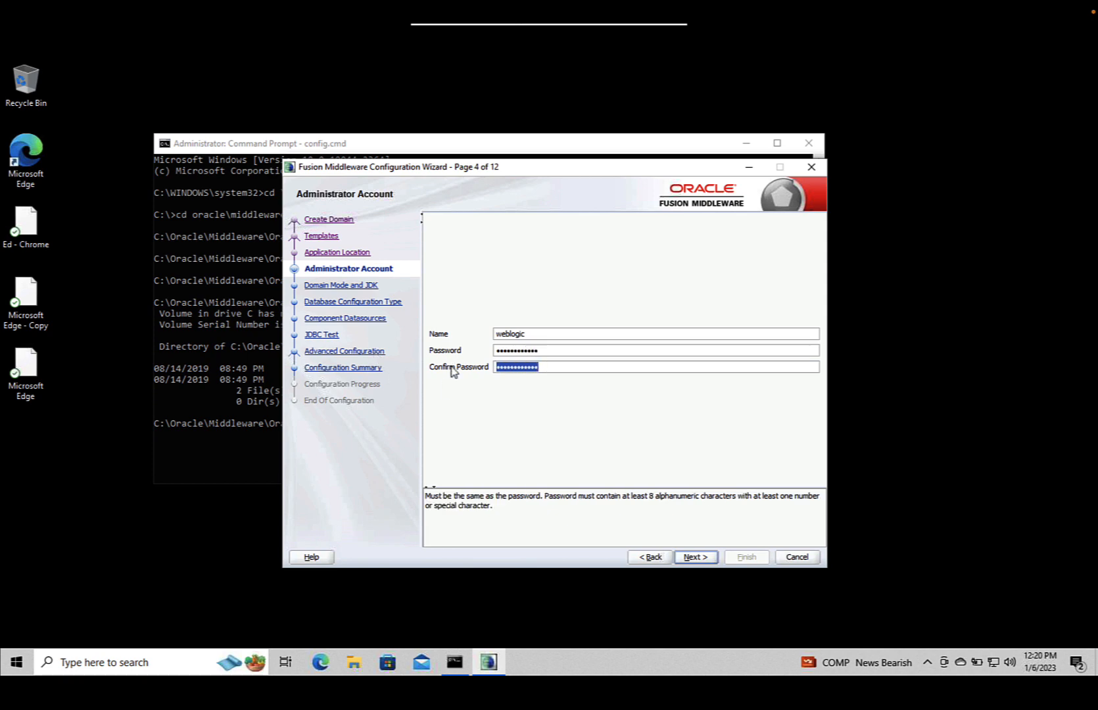
click(706, 559)
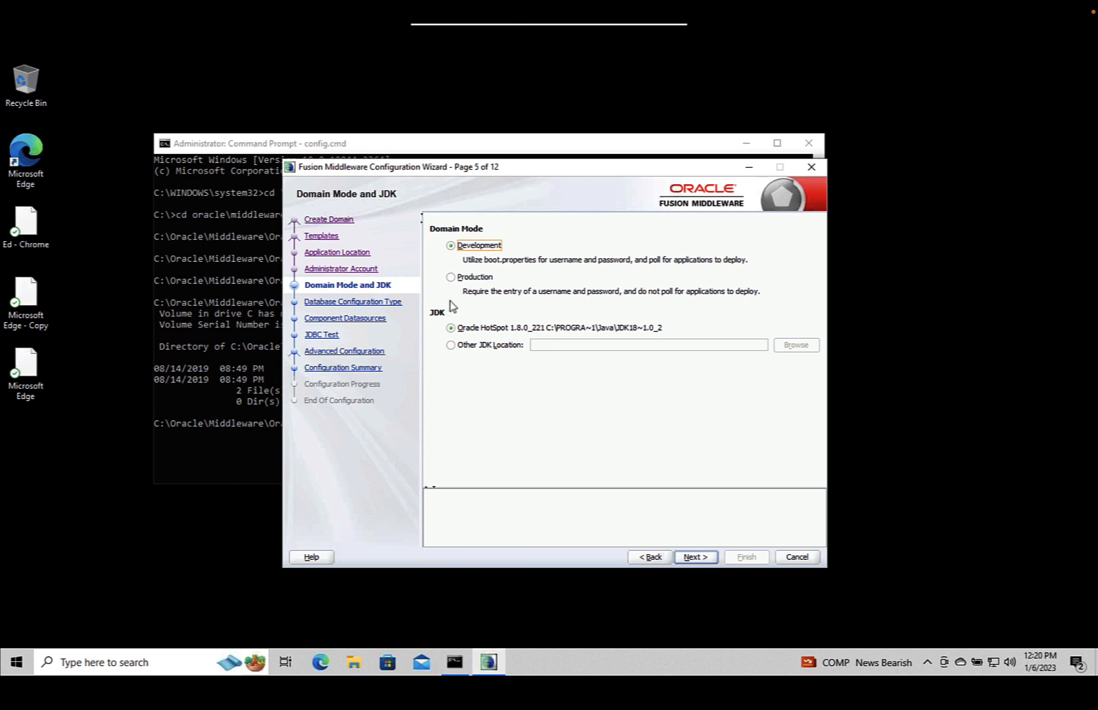
Switch the domain mode to Production, keep the HotSpot 1.8.0_221 JDK, and continue
click(450, 277)
click(699, 556)
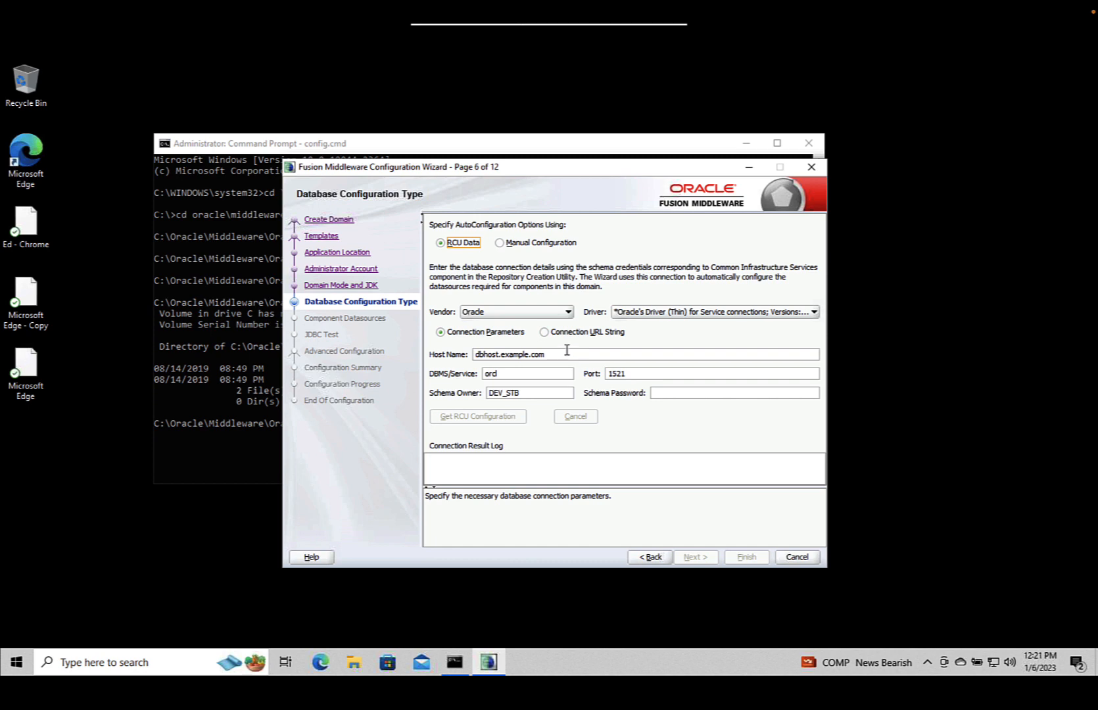
Change the RCU host name to 'database', enter the schema password, and fetch the RCU configuration
drag(563, 350, 447, 349)
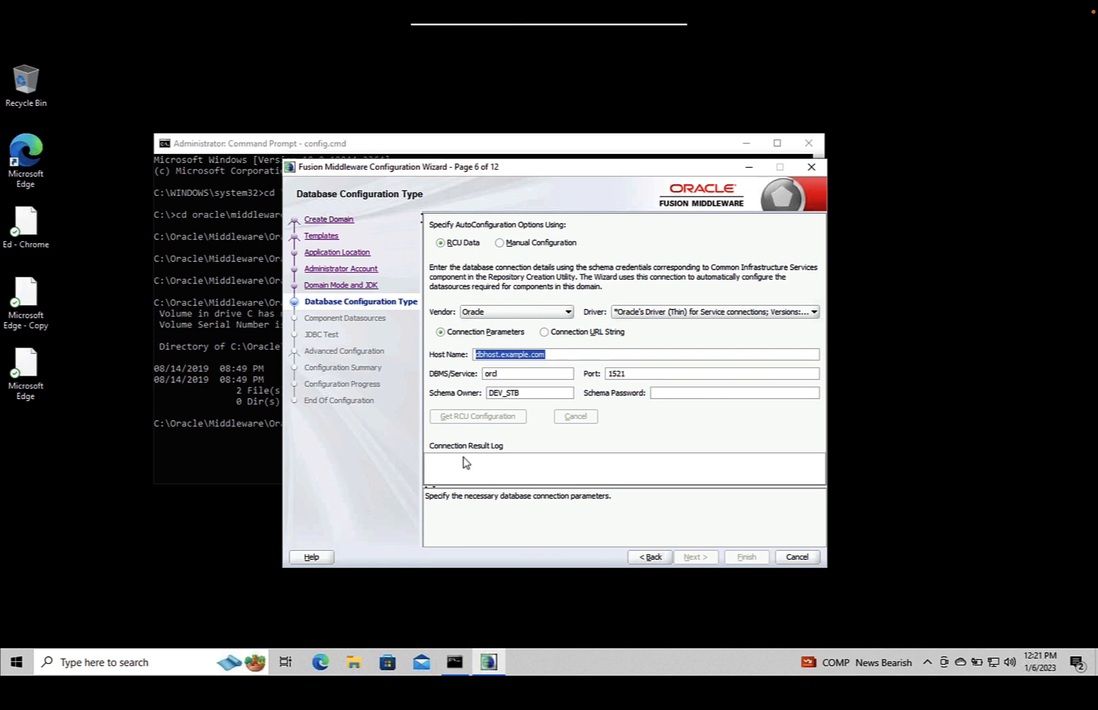
text(datab)
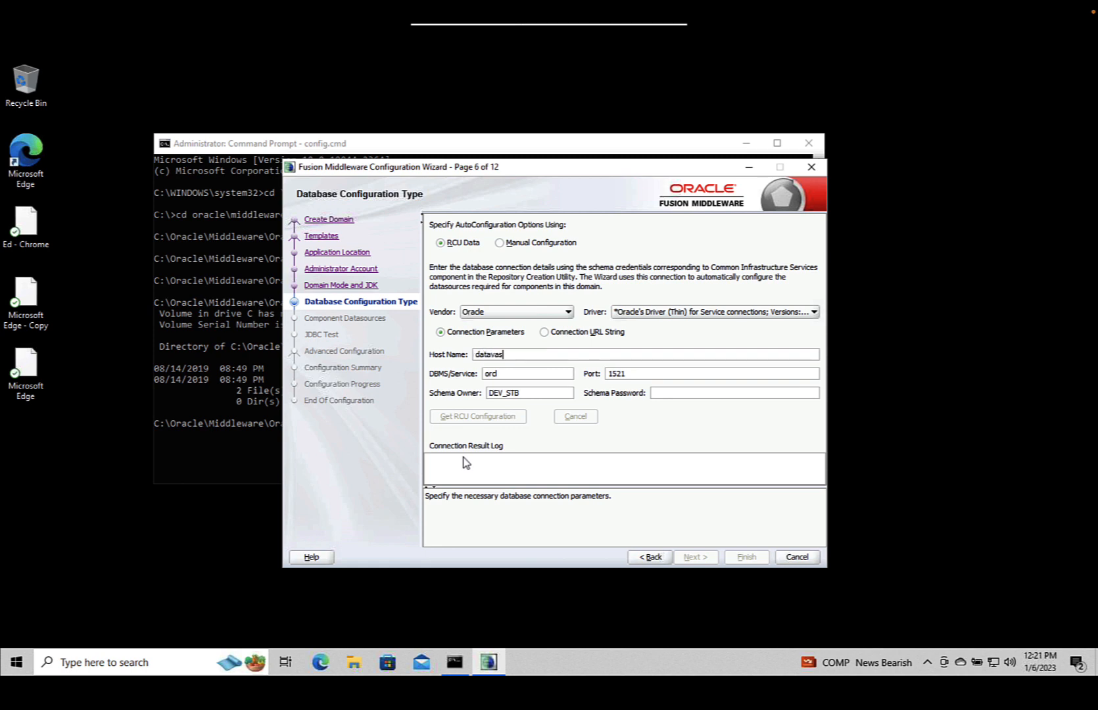
text(ase)
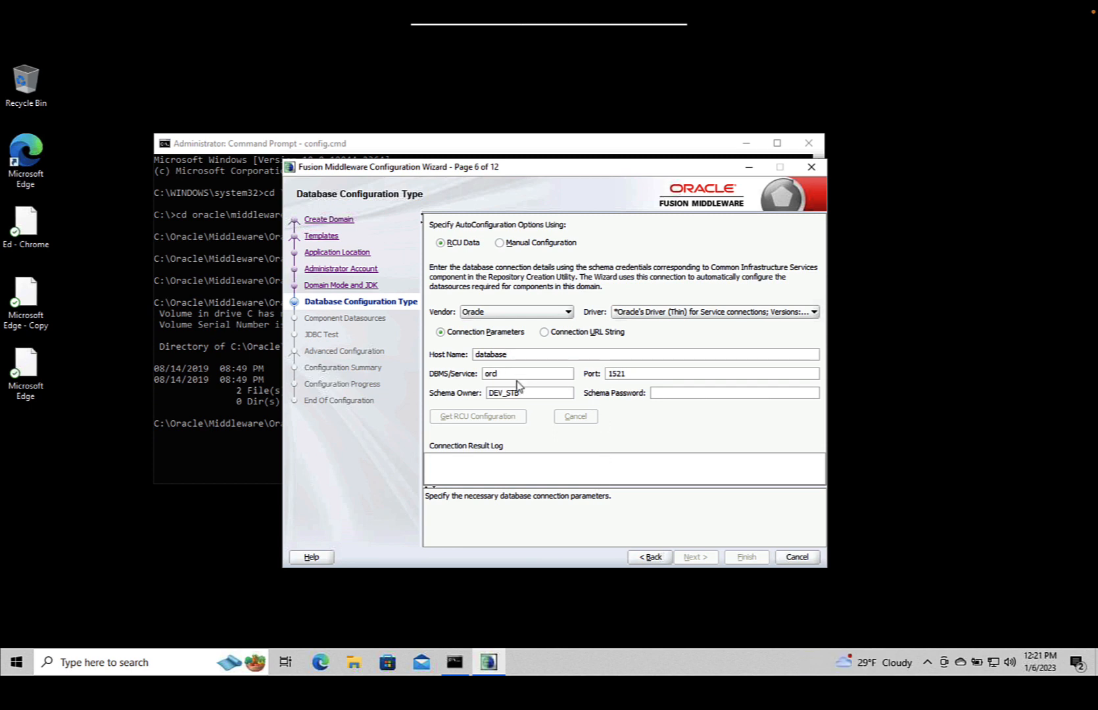
click(691, 396)
text(•••••)
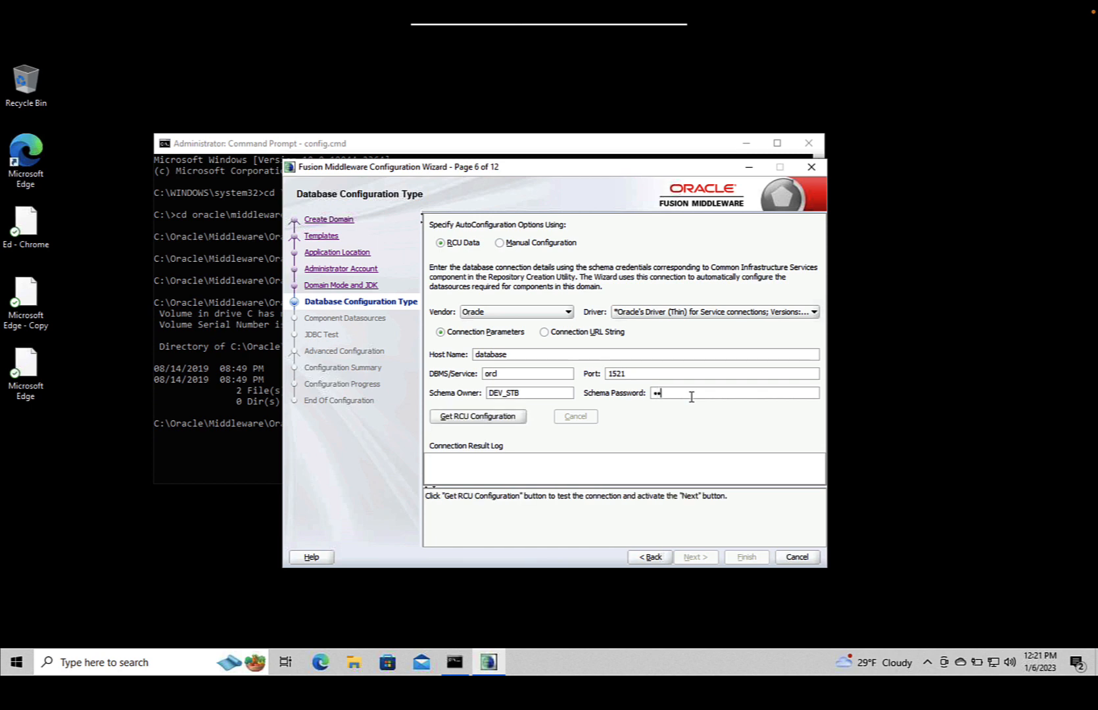
text(•••••••)
click(457, 421)
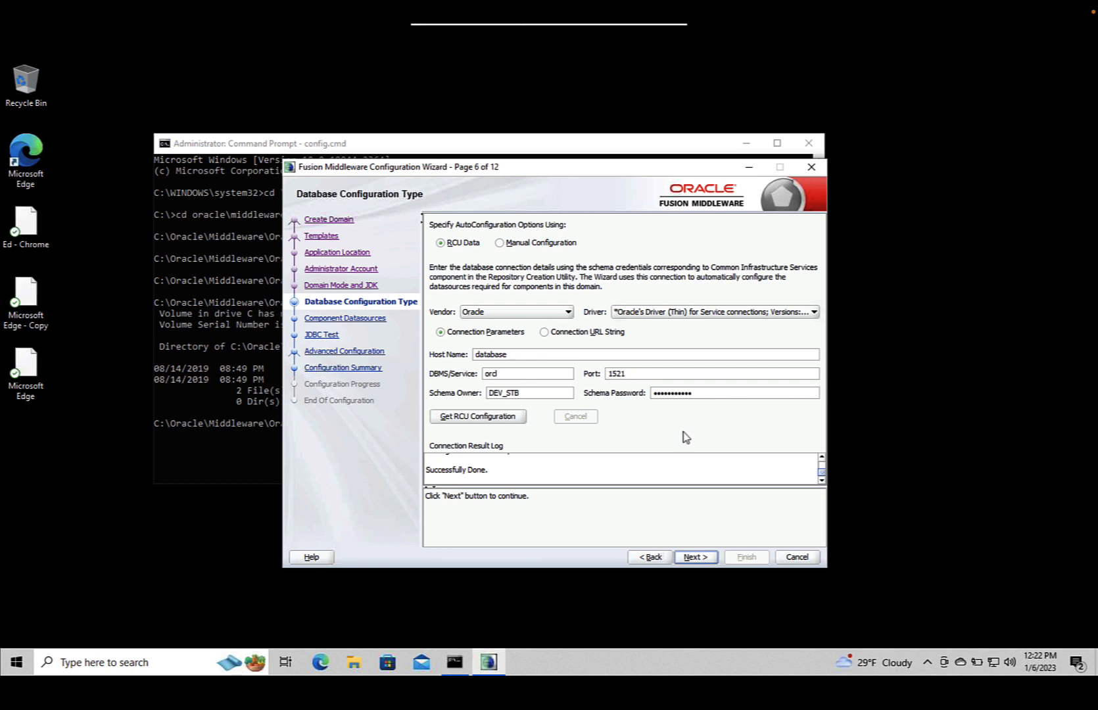
After 'Successfully Done.' appears, continue to the JDBC Component Schema page
click(697, 557)
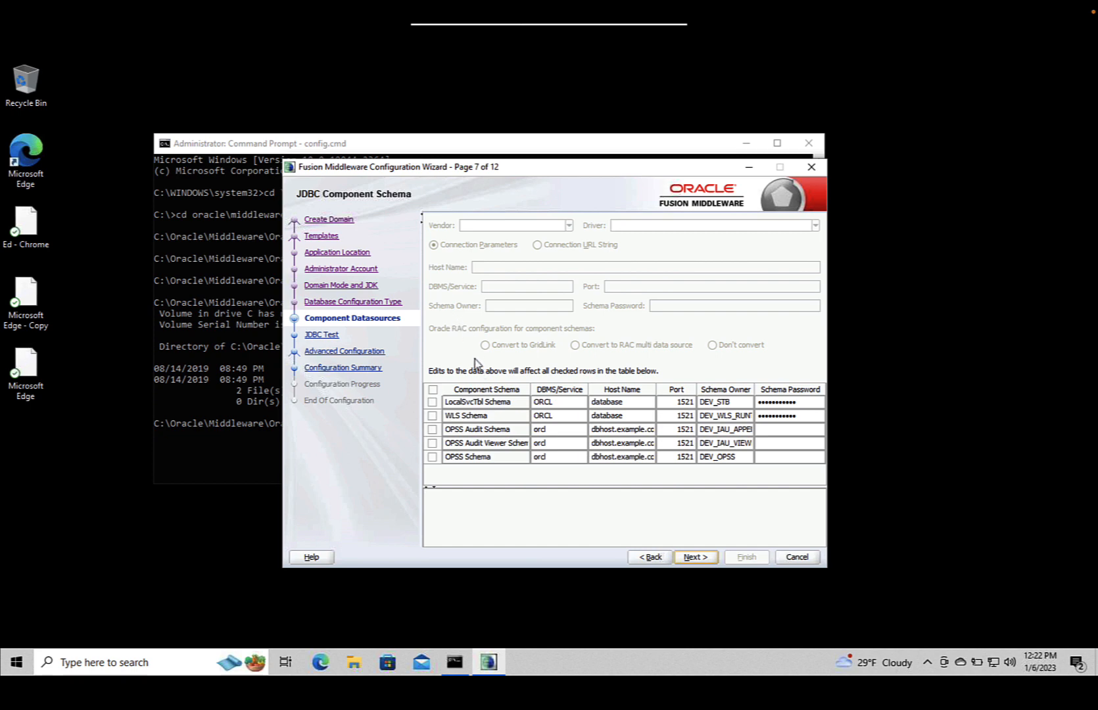
Attempt to continue past JDBC Component Schema, which raises error CFGFWK-64217
click(688, 554)
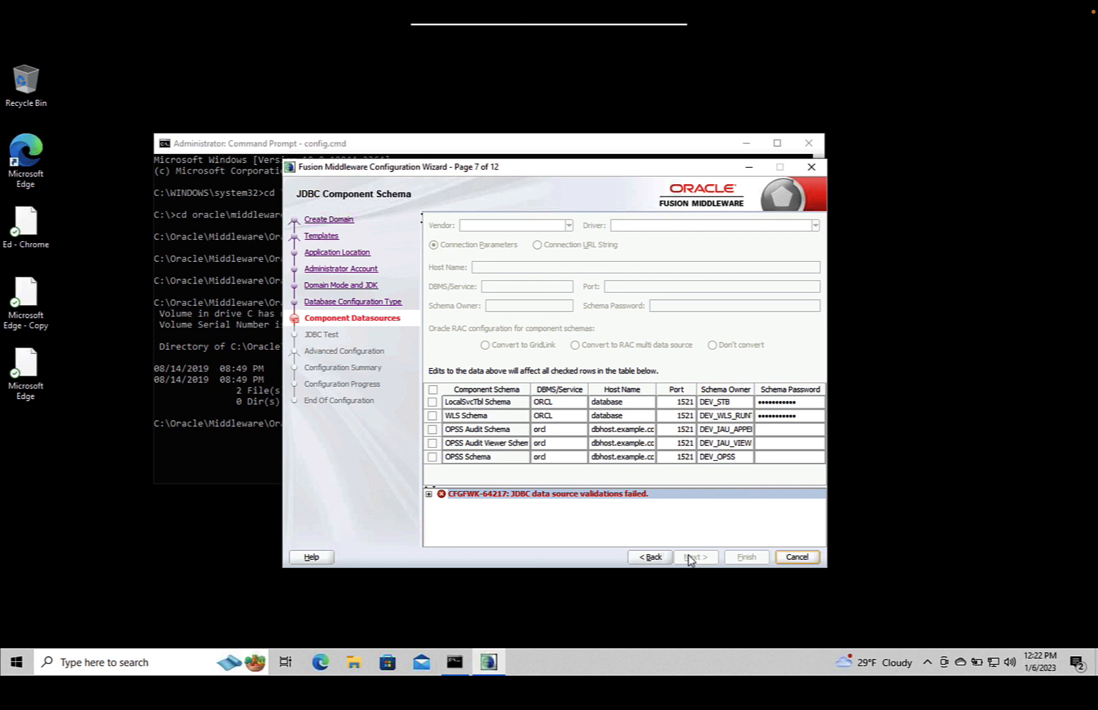
Go back, re-fetch the RCU configuration, return to page 7 and check all five schemas
click(651, 557)
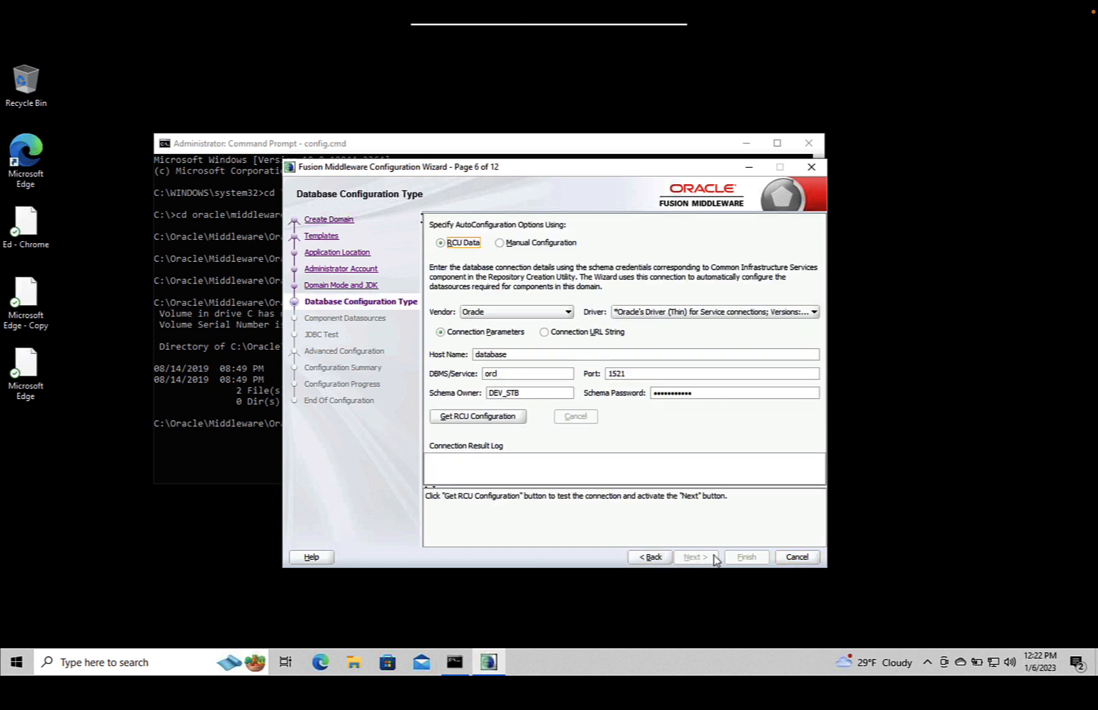
click(489, 417)
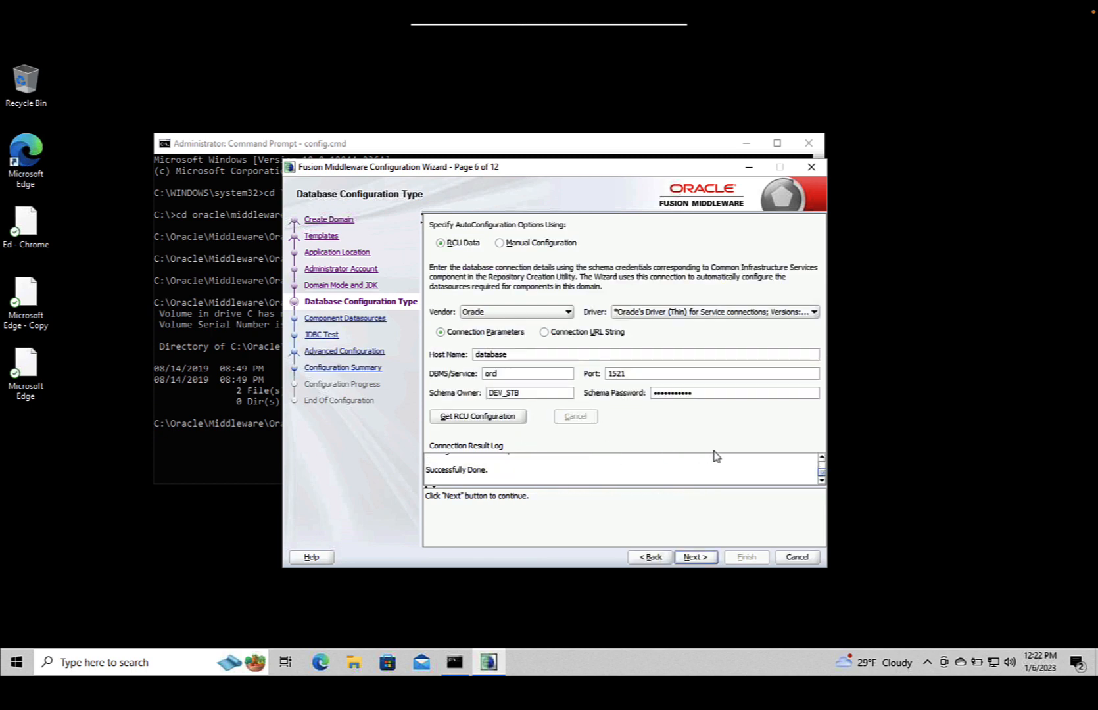
click(698, 560)
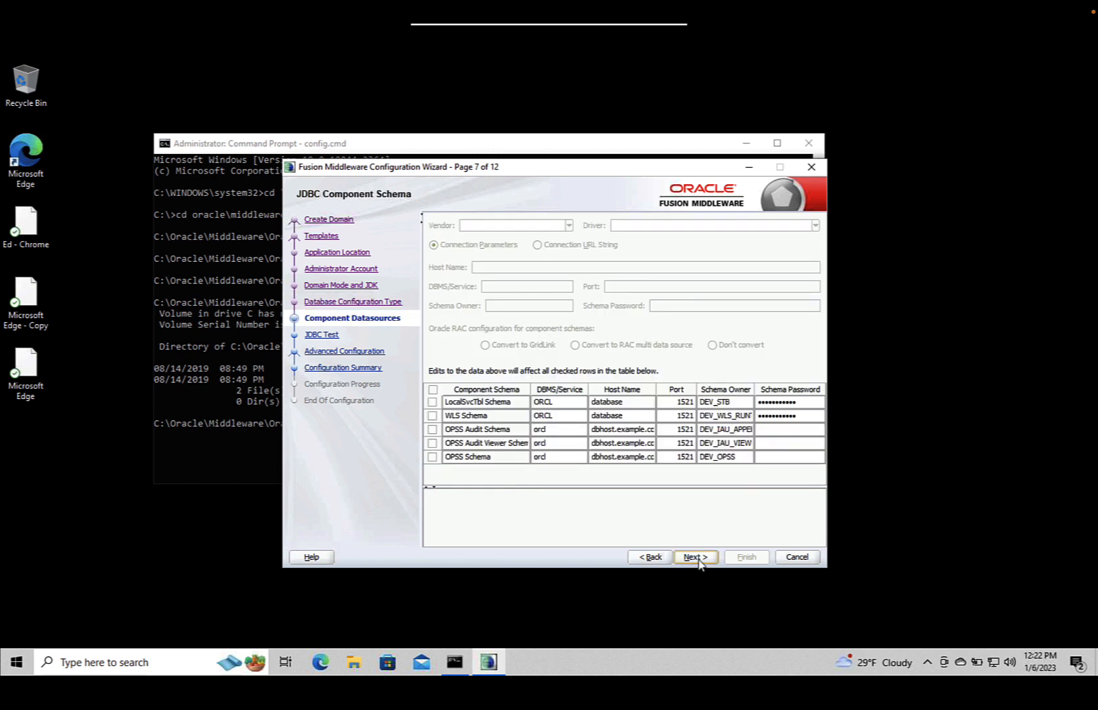
click(433, 389)
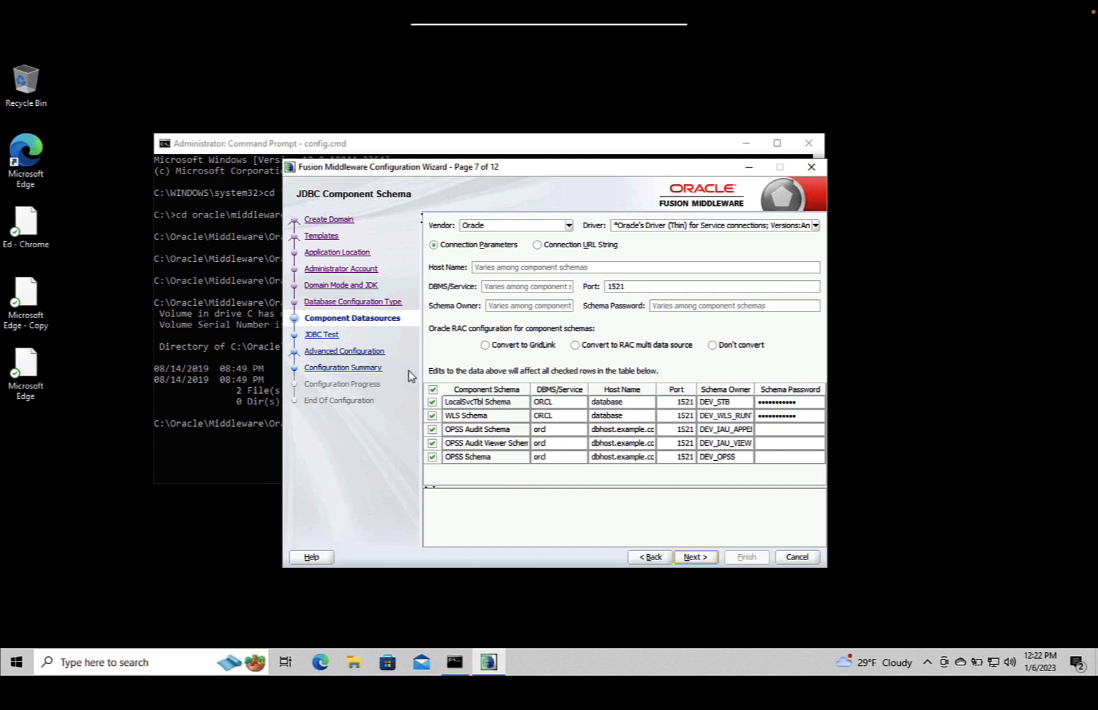
Enter host name 'database' and DBMS/Service 'orcl' for the component schemas
click(696, 557)
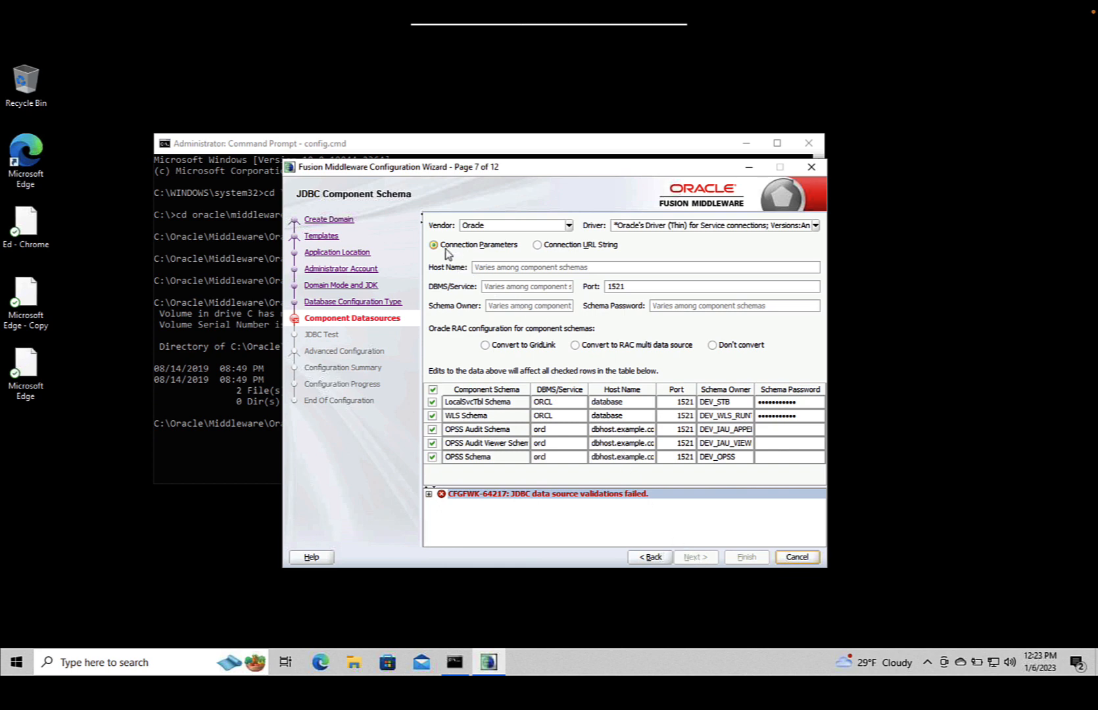
click(492, 268)
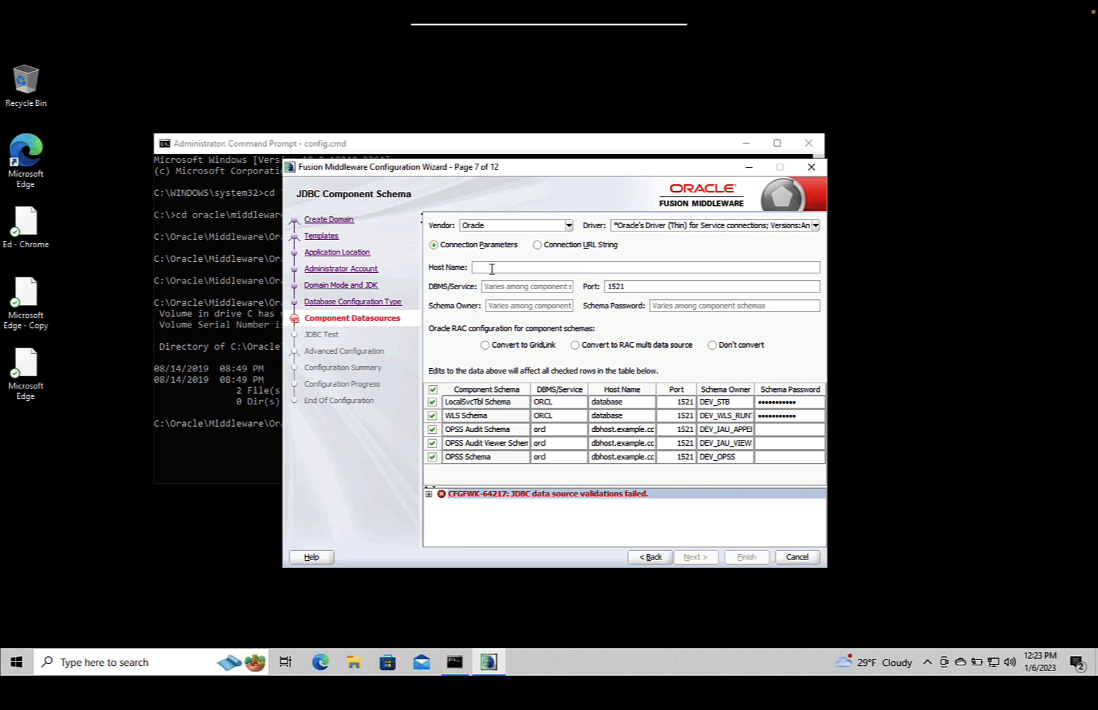
text(database)
click(514, 288)
text(orcl)
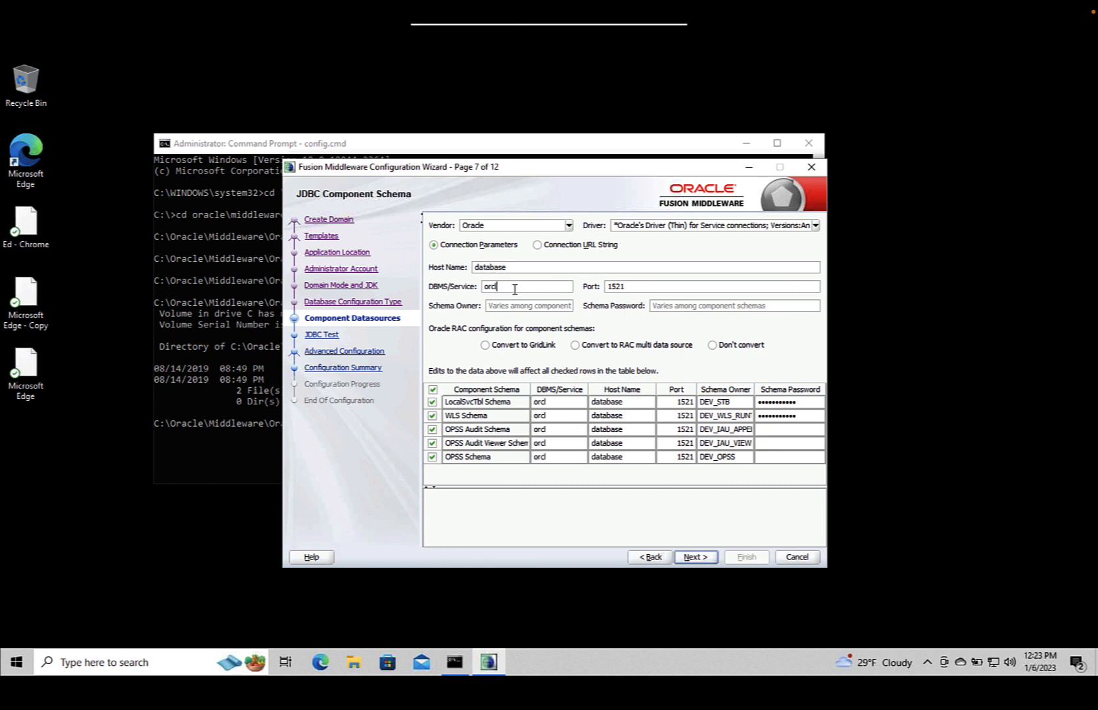
key(Tab)
click(506, 308)
Toggle the select-all schema checkbox off, on and off again, then retry continuing; validation still fails
click(434, 390)
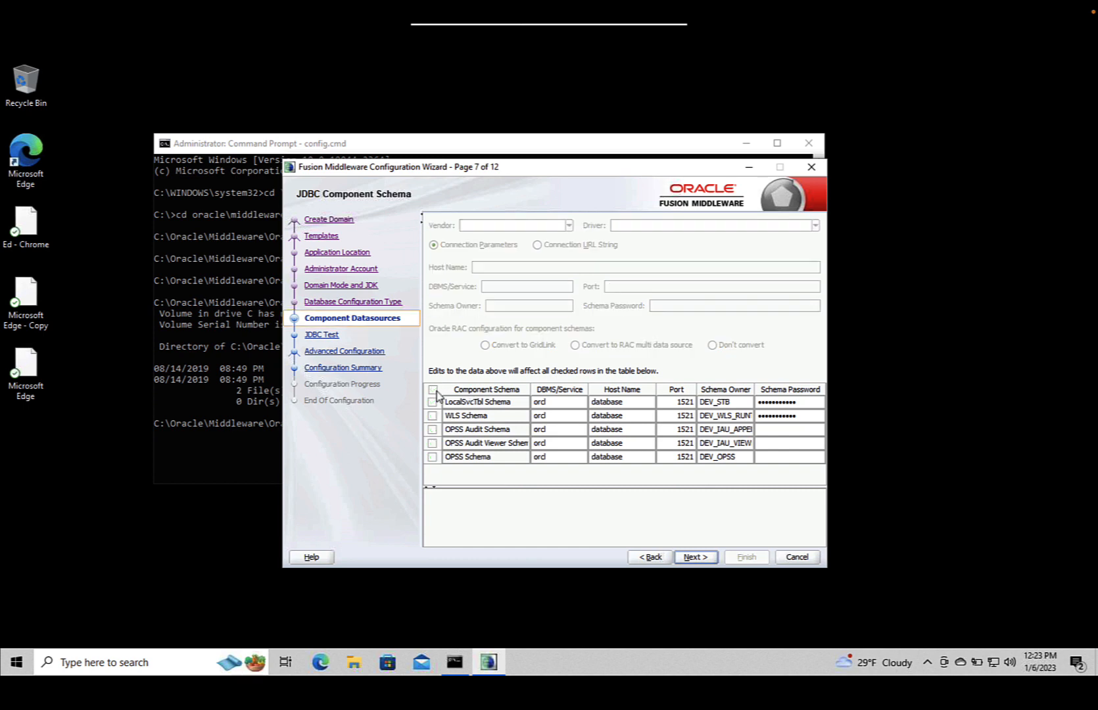
click(433, 390)
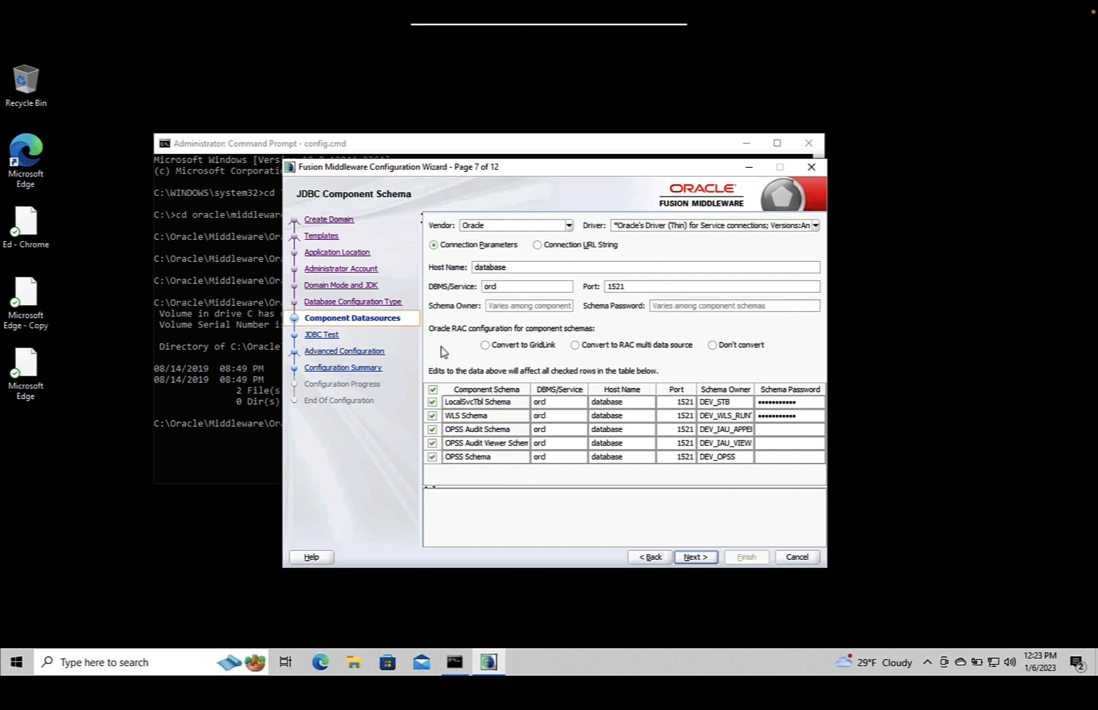
click(433, 390)
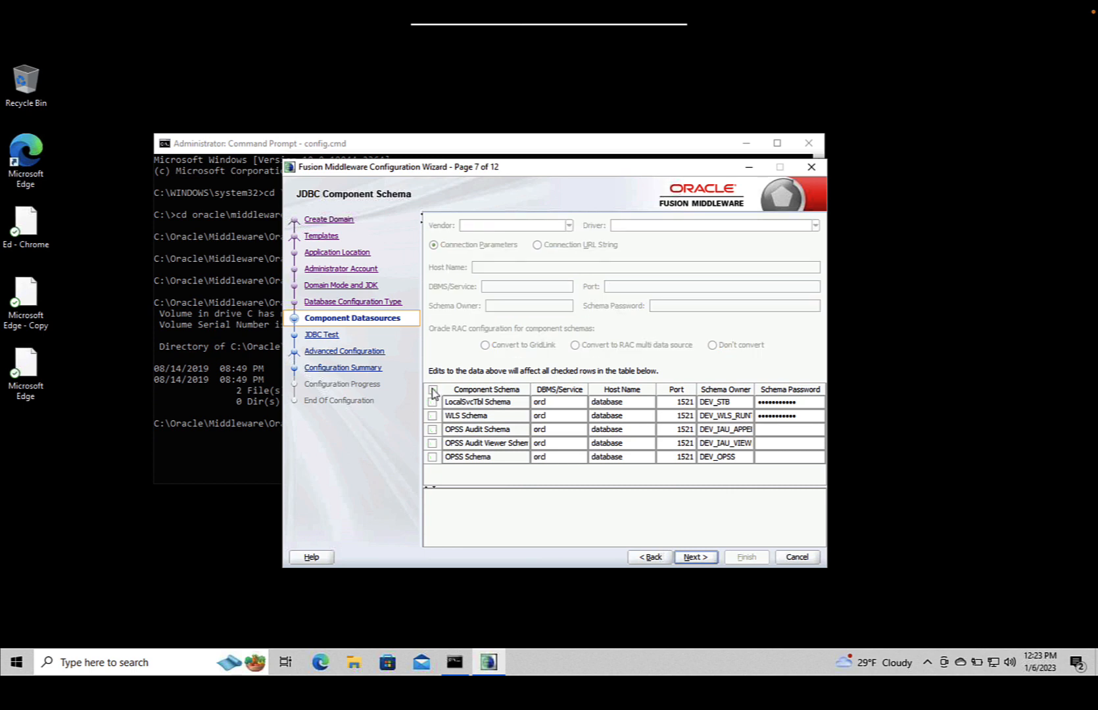
click(687, 556)
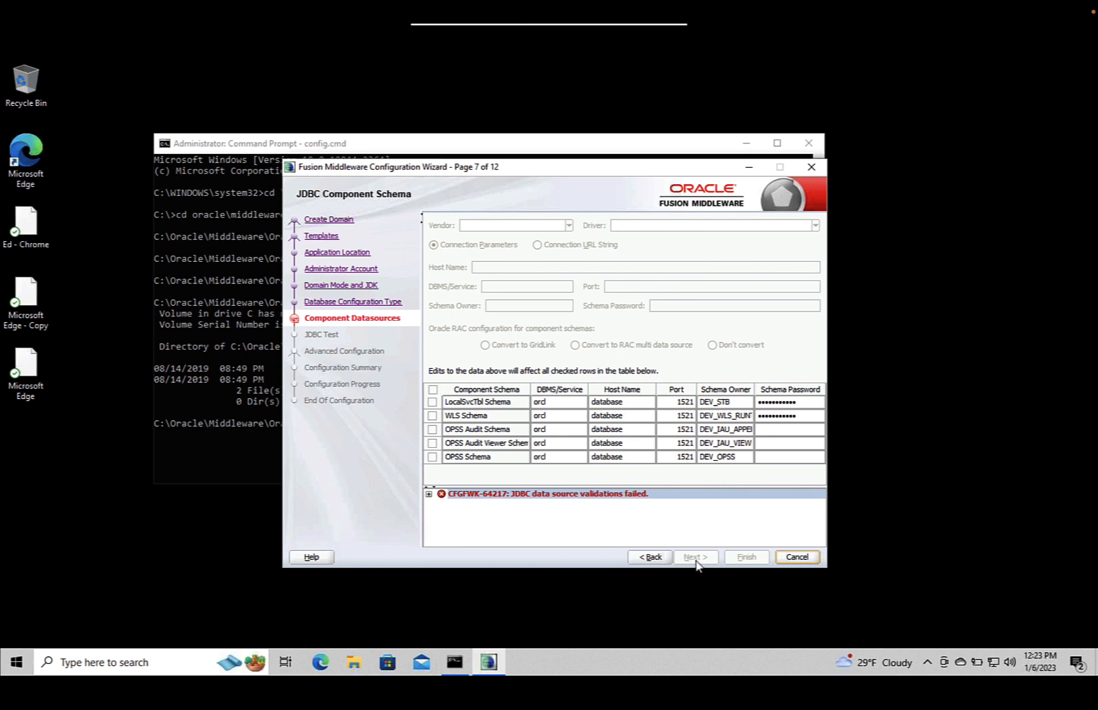
Go back, fetch the RCU configuration again, and return to the JDBC Component Schema page
click(653, 558)
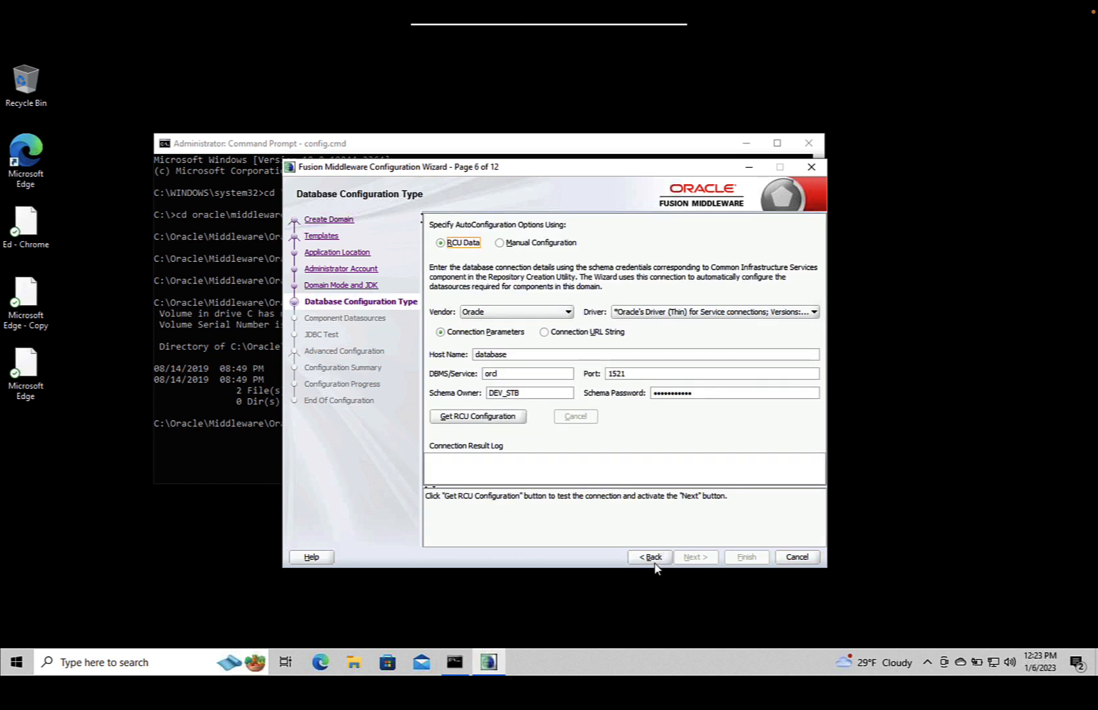
click(483, 421)
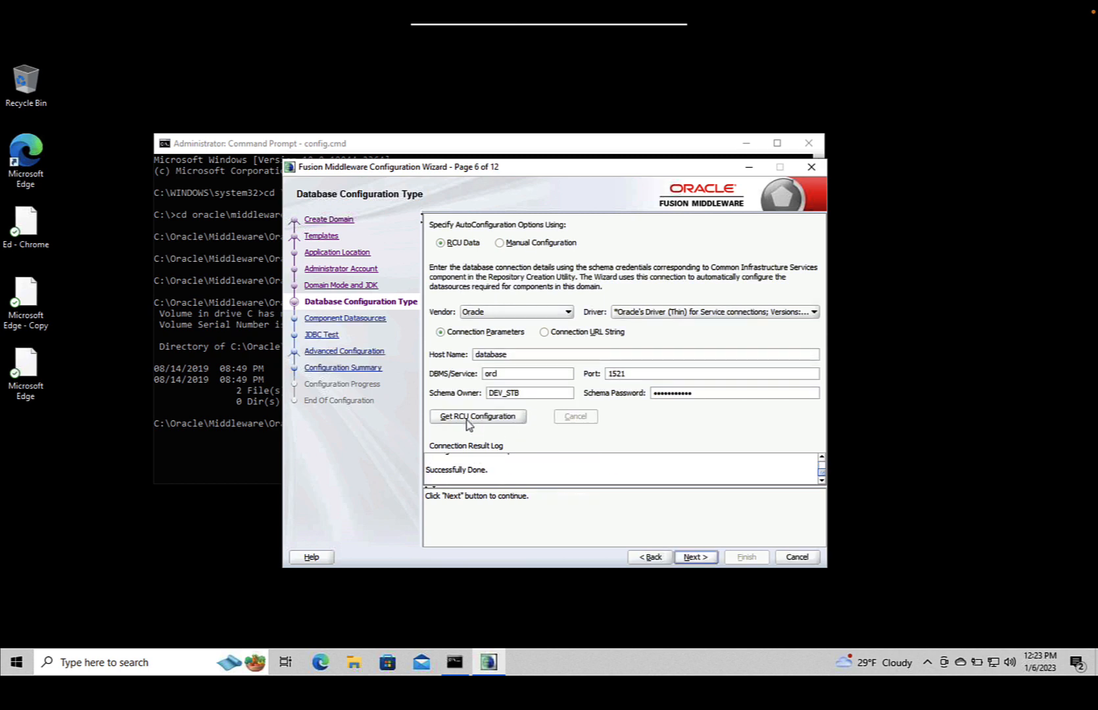
click(695, 557)
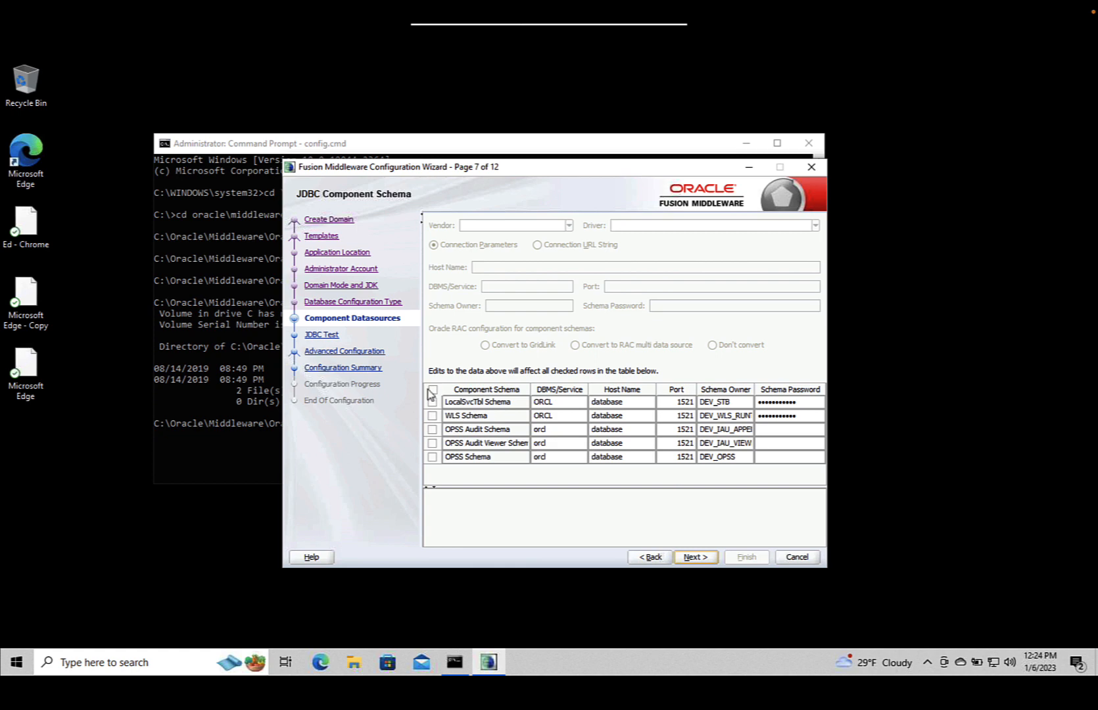
Select all five schemas, set DBMS/Service to 'orcl', and retry continuing past the schema page
click(432, 393)
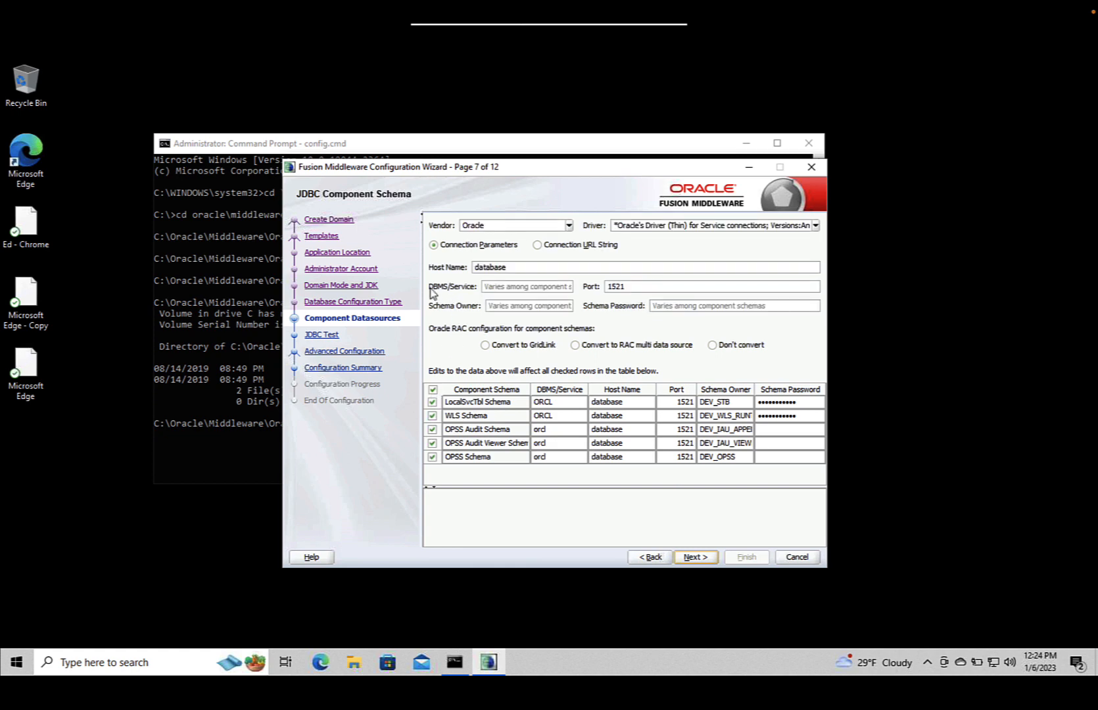
double_click(516, 267)
click(519, 286)
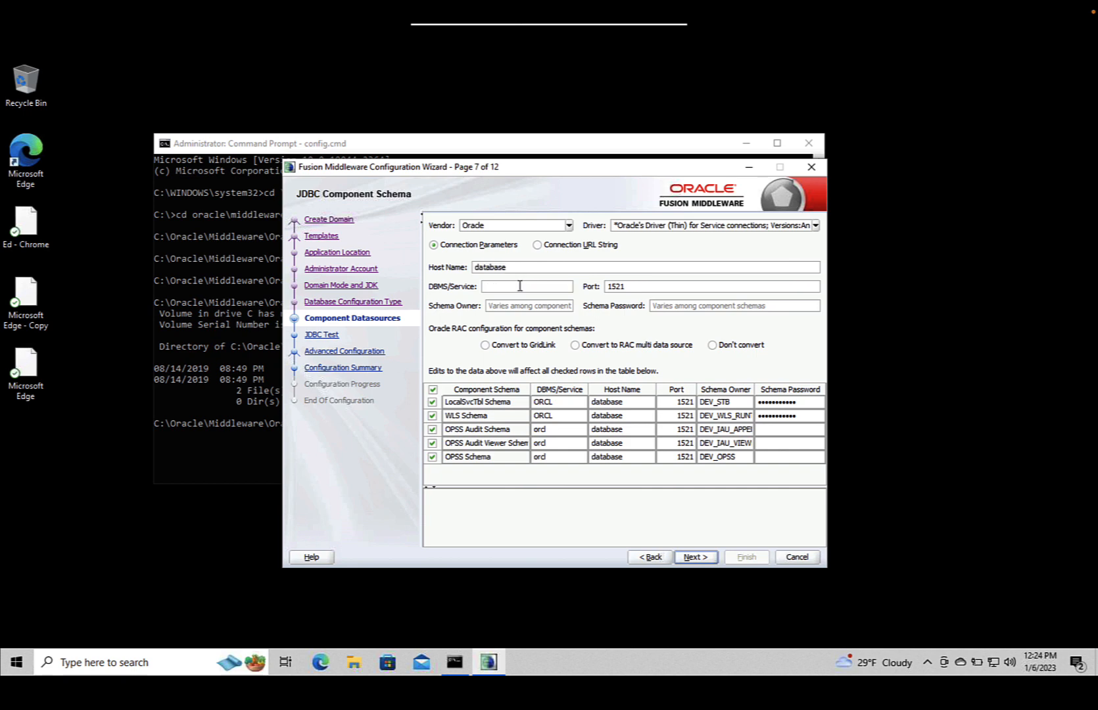
text(orcl)
key(Tab)
key(Tab)
click(697, 562)
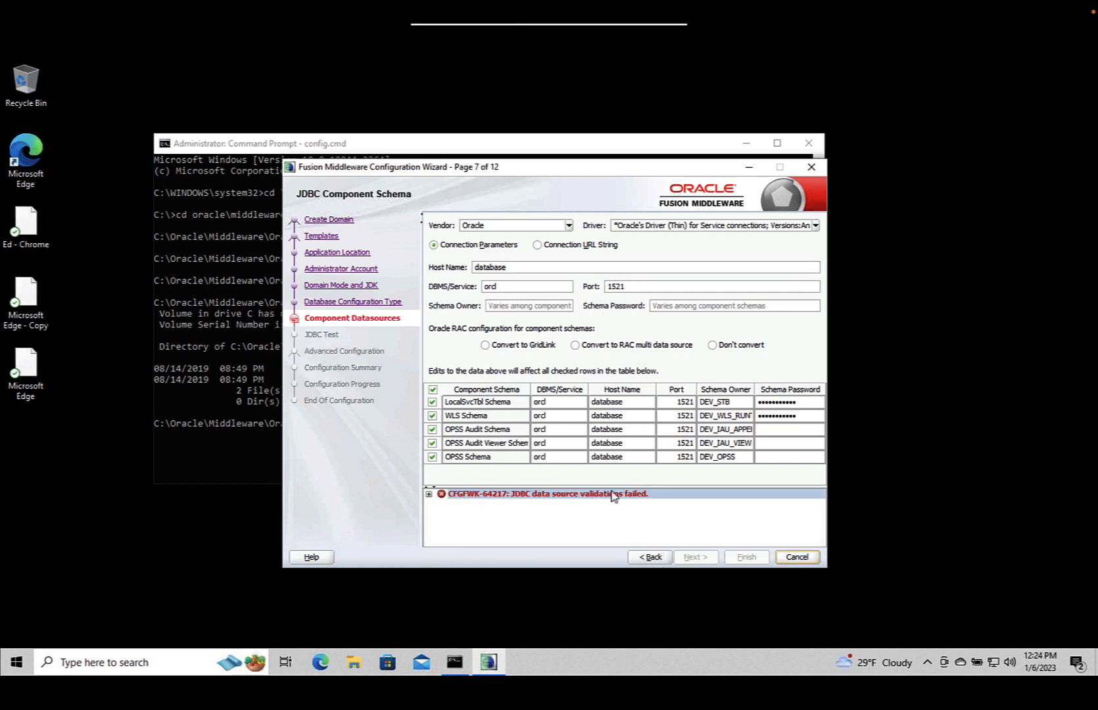
click(509, 308)
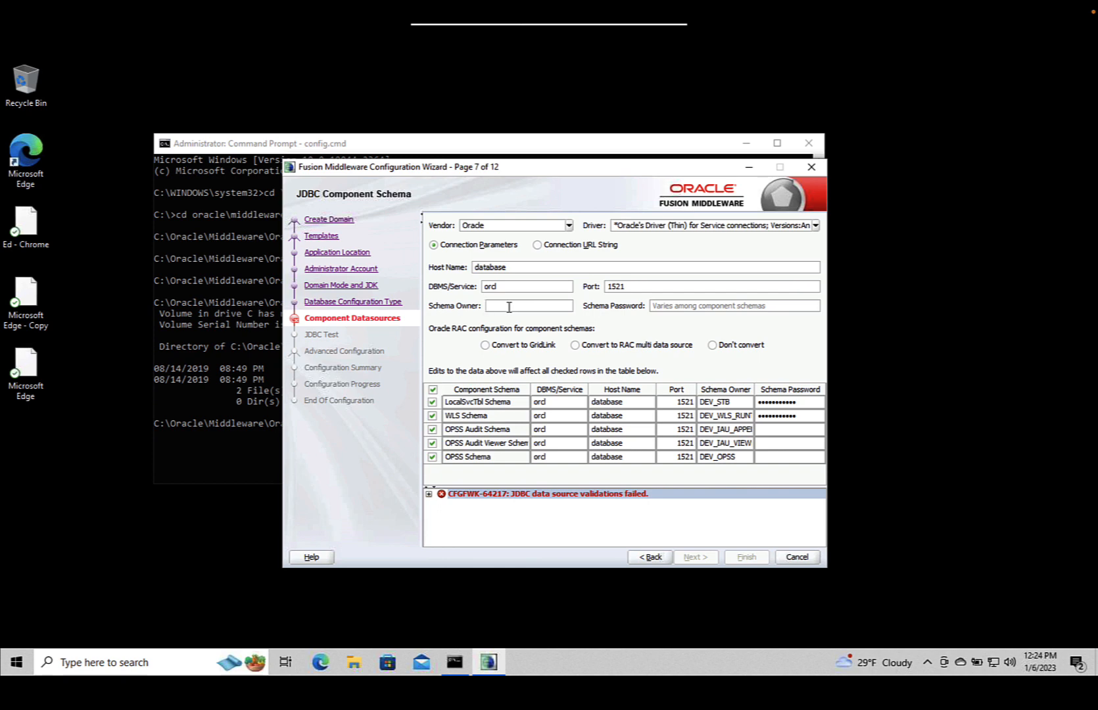
click(509, 307)
Check Camtasia through Mission Control, then move to the Remote Desktop space
key(ctrl+Up)
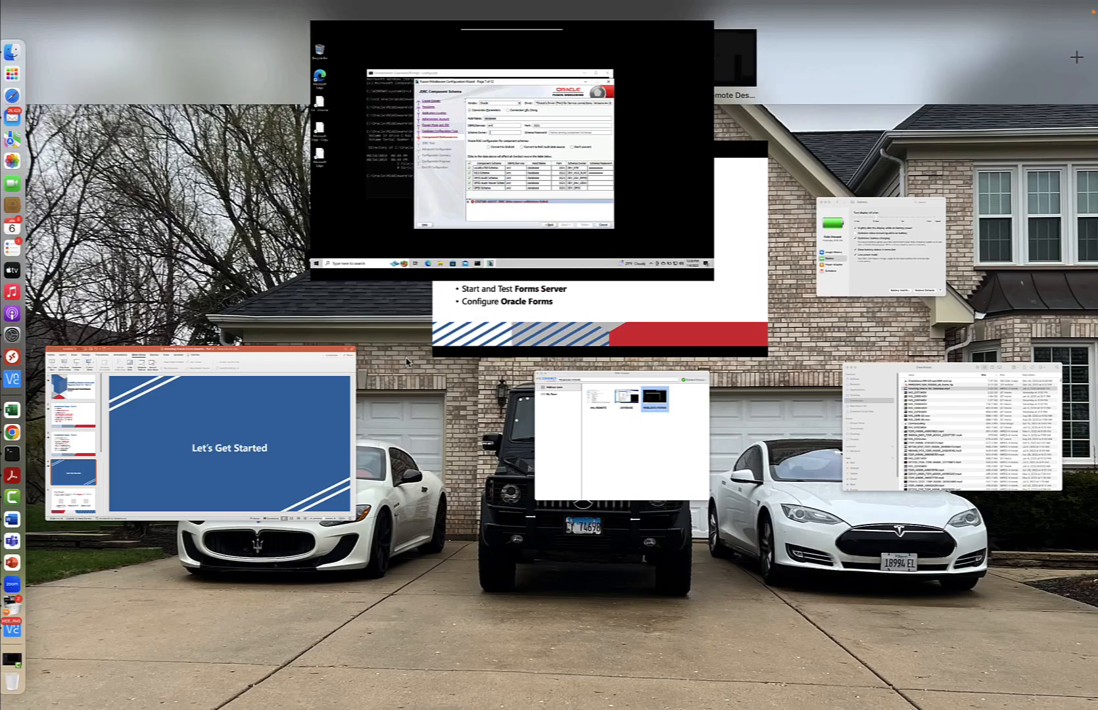
click(17, 497)
click(771, 12)
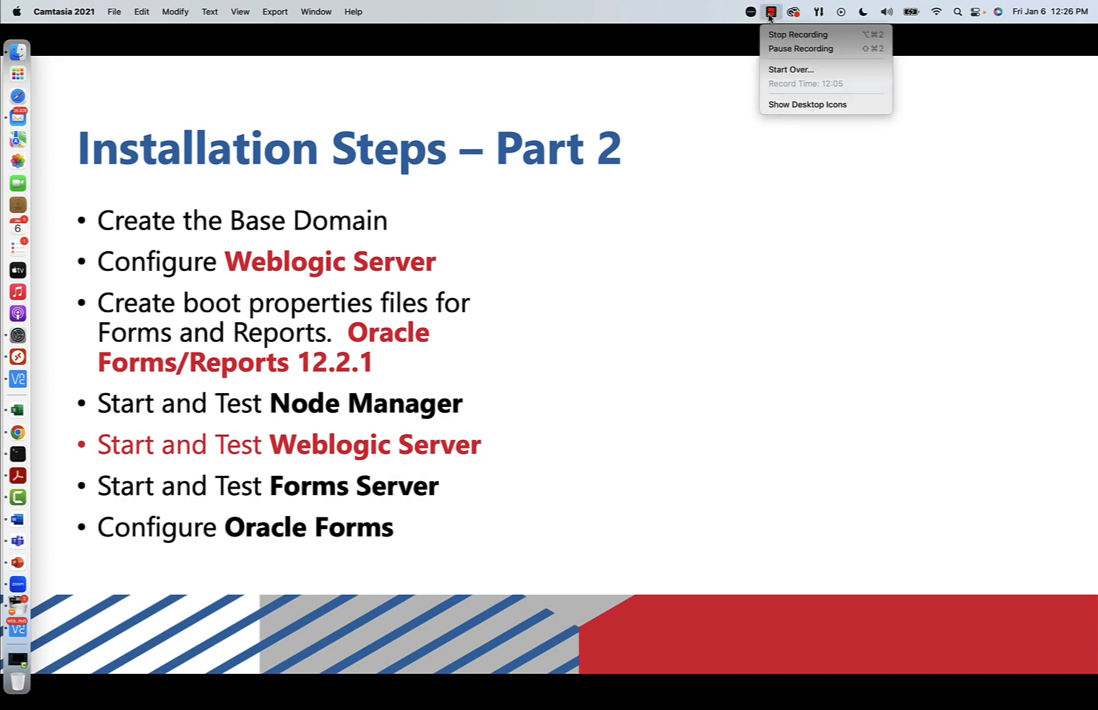
key(ctrl+Up)
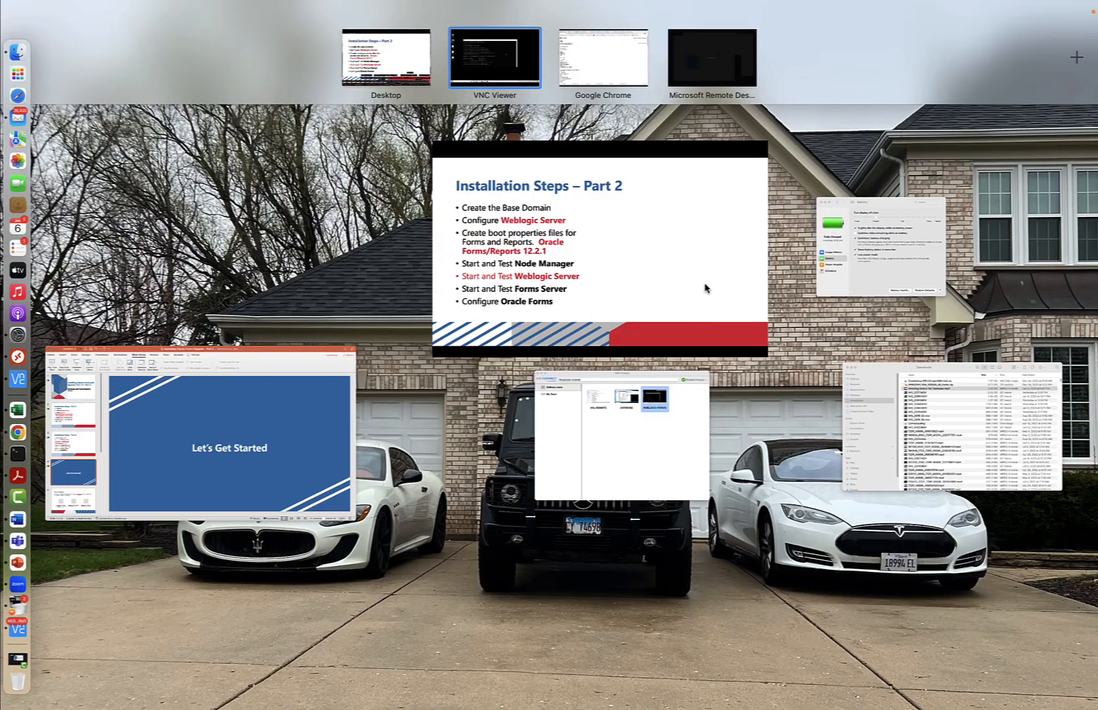
key(ctrl+Right)
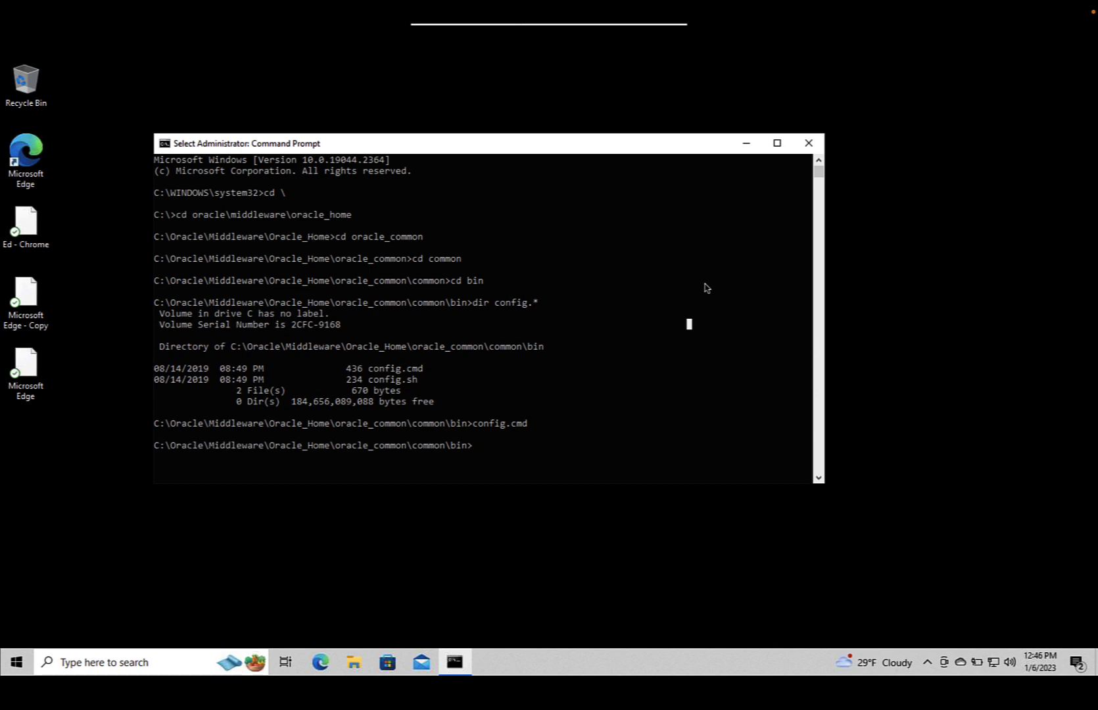
Clear the mistyped 'congif' and rerun config.cmd from the command history
key(Escape)
text(congif.)
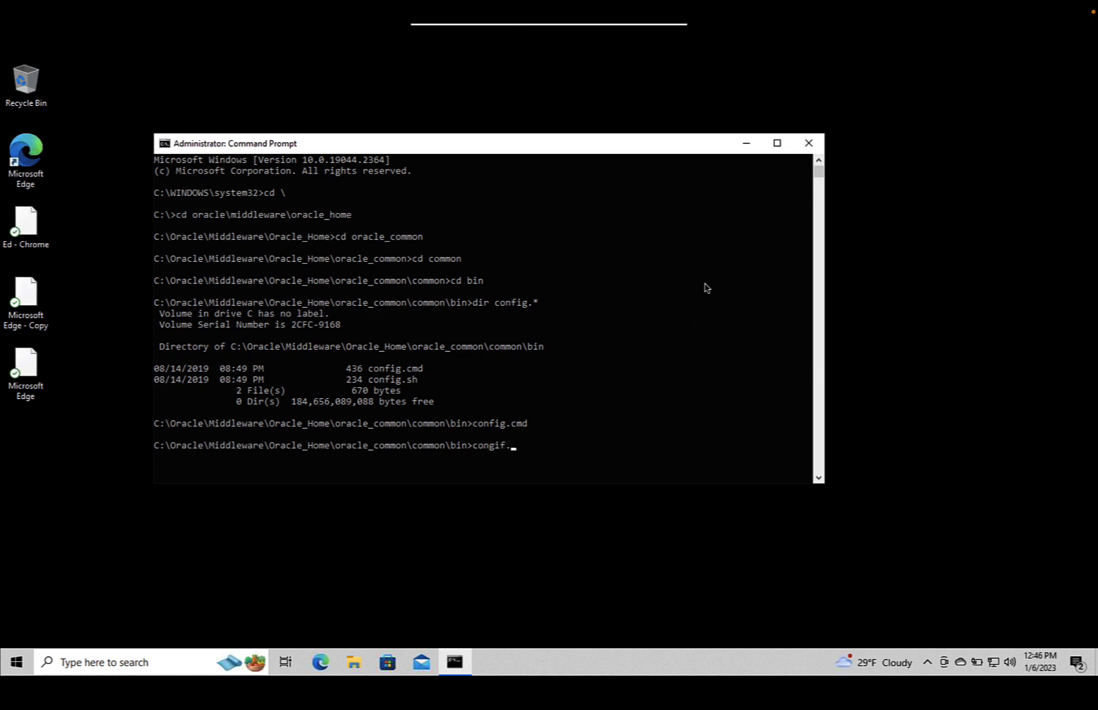
key(BackSpace)
text(g)
key(BackSpace)
key(BackSpace)
key(BackSpace)
key(BackSpace)
key(BackSpace)
key(BackSpace)
key(Up)
key(Up)
key(Up)
key(Down)
key(Down)
key(Return)
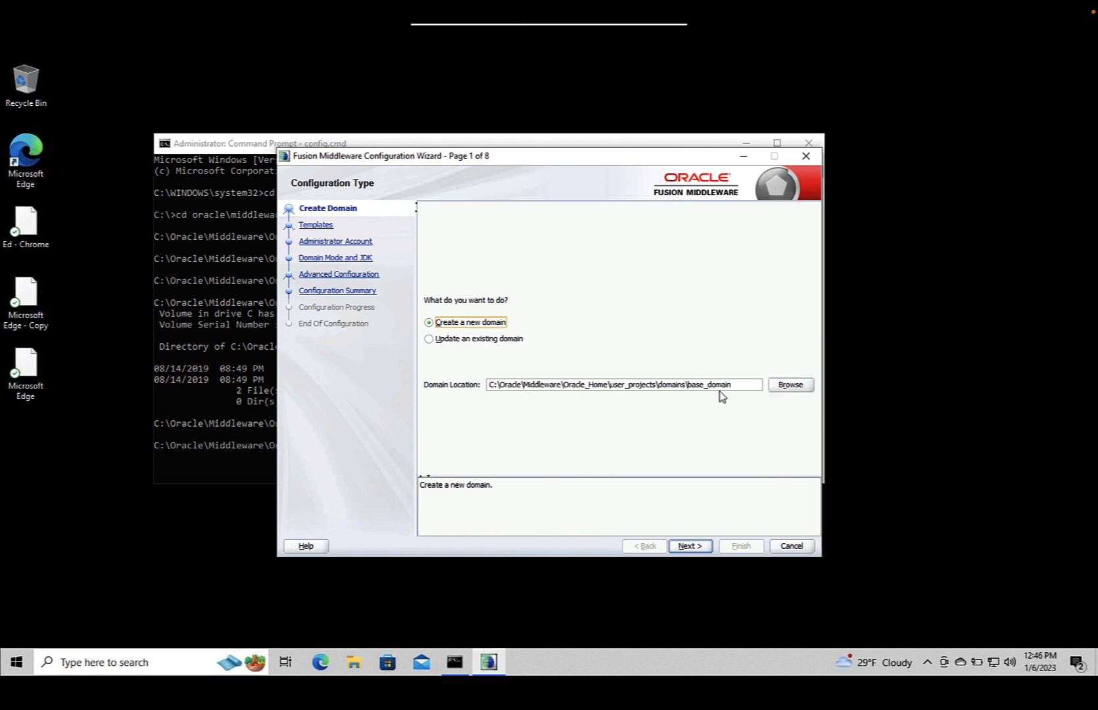
Select the Oracle Forms, Reports Application, HTTP Server (Collocated) and WebLogic Coherence Cluster Extension templates
click(687, 546)
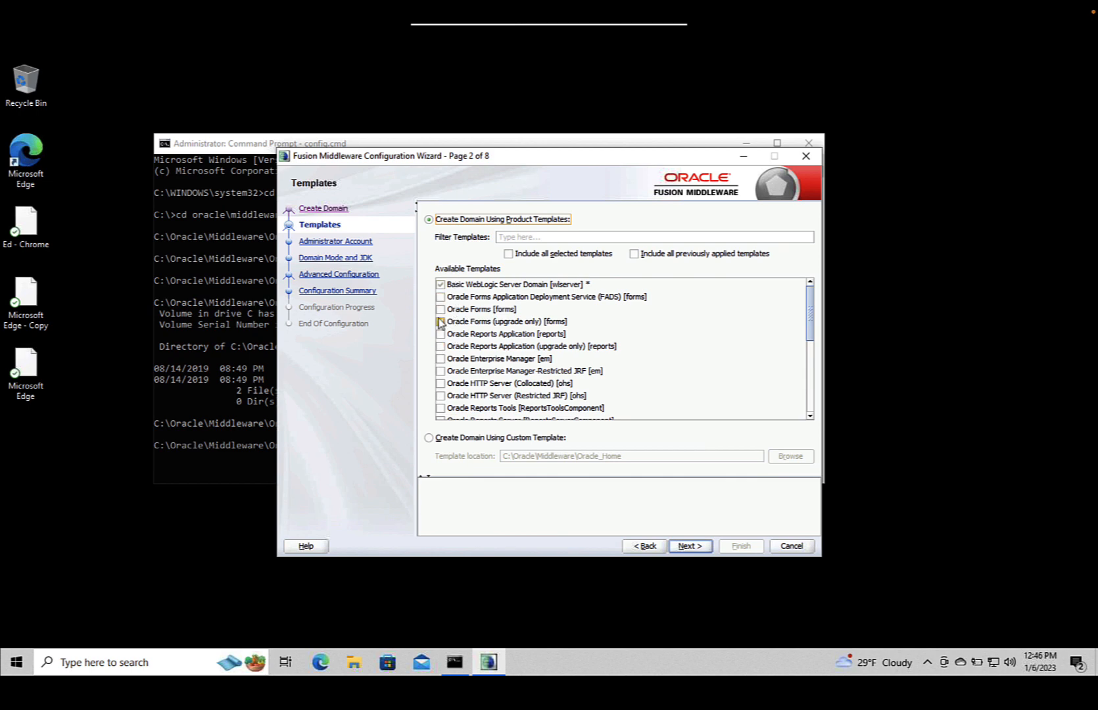
click(439, 310)
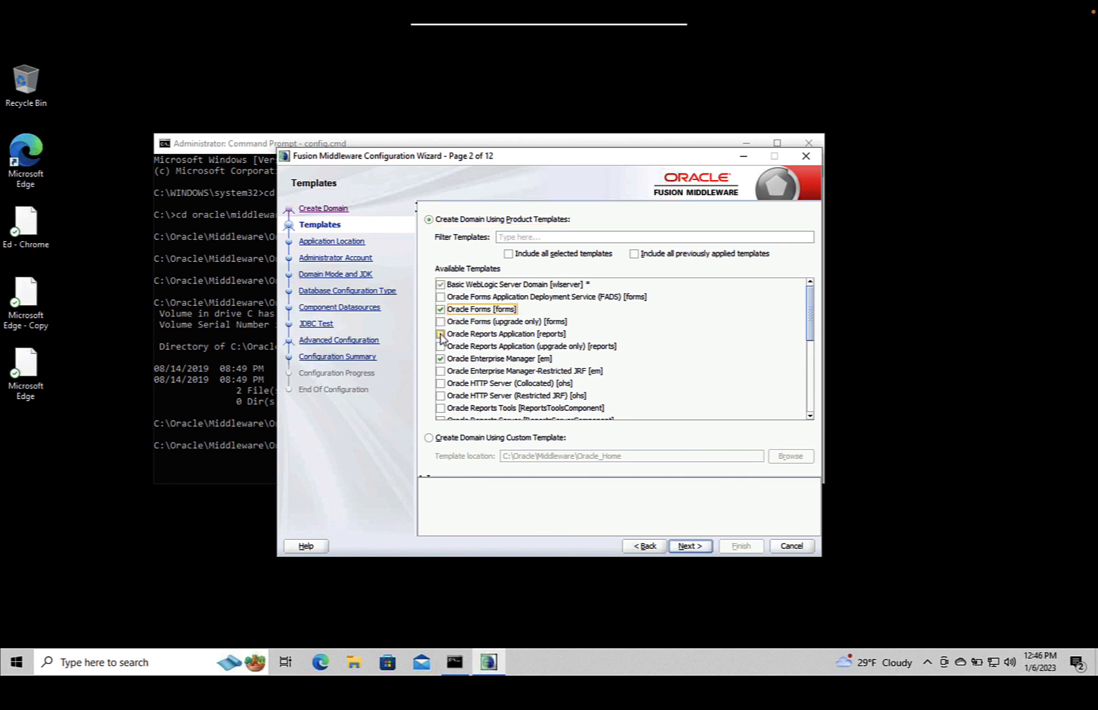
click(441, 334)
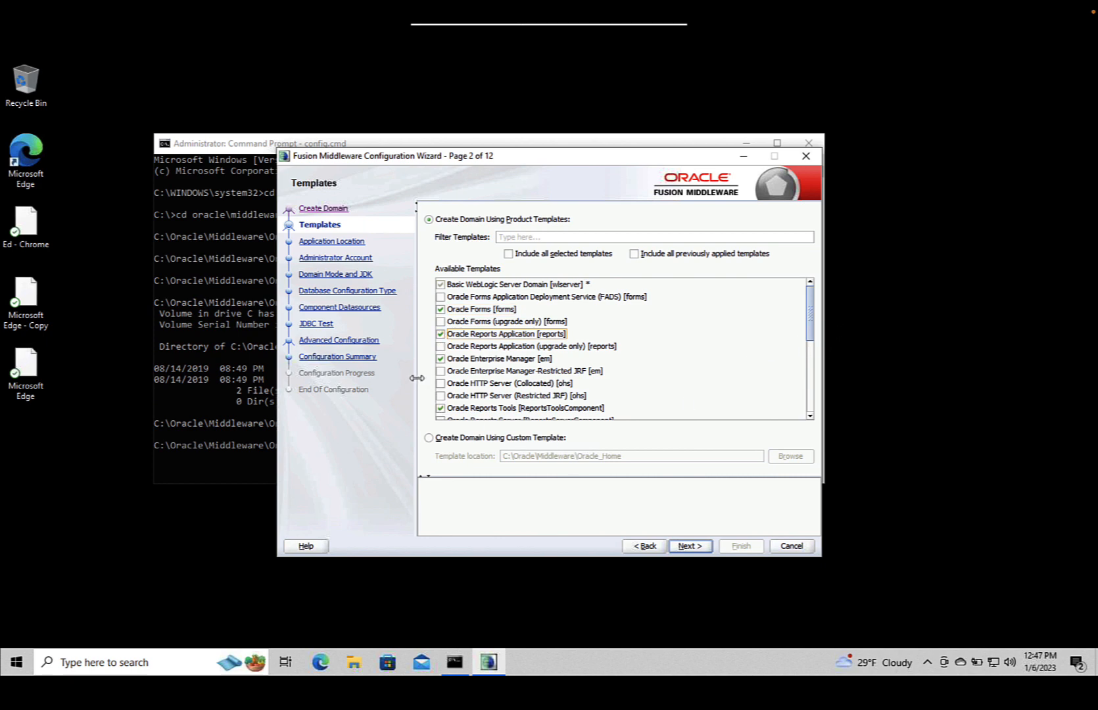
click(441, 383)
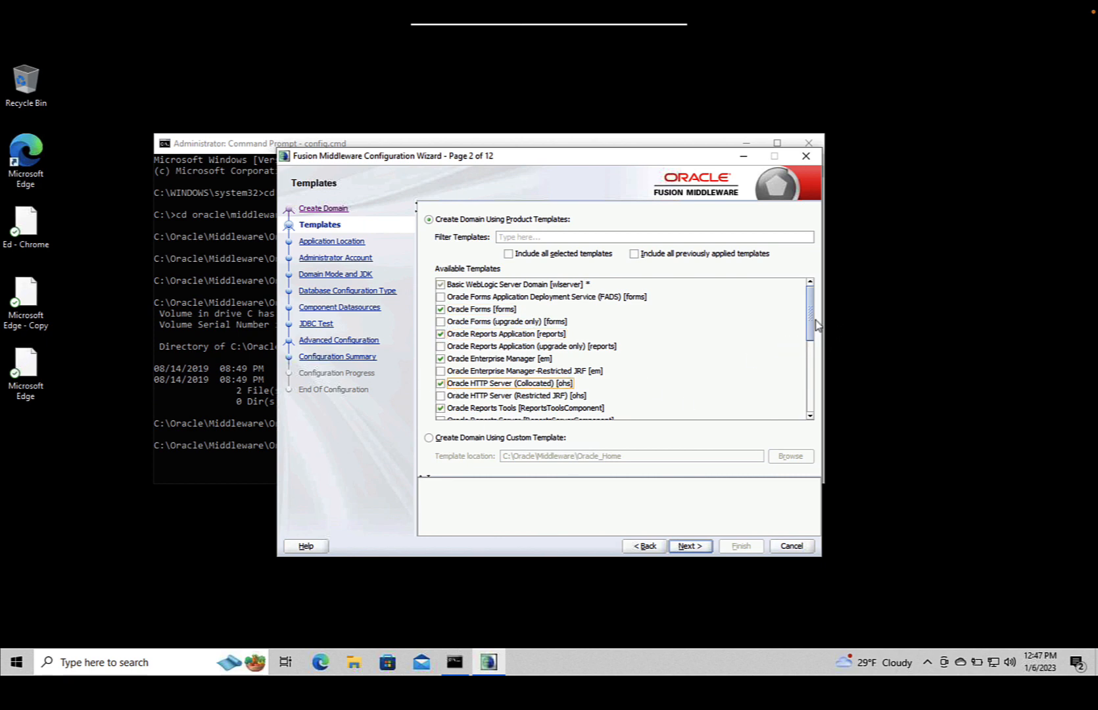
drag(810, 325, 810, 387)
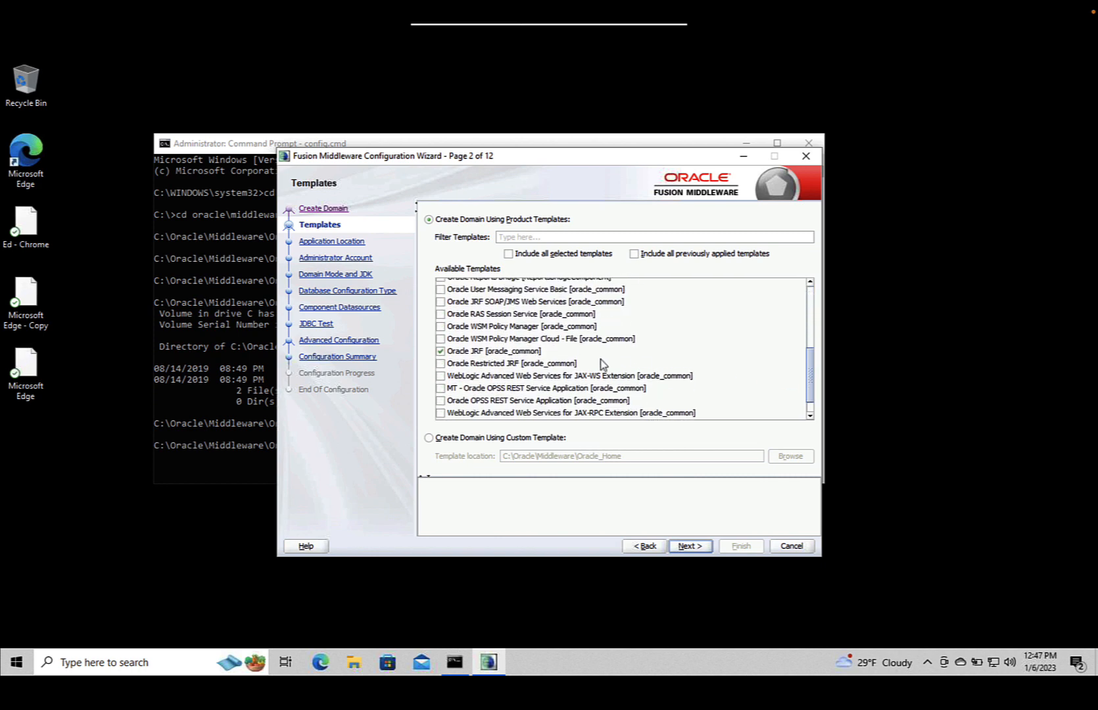
drag(814, 372, 814, 382)
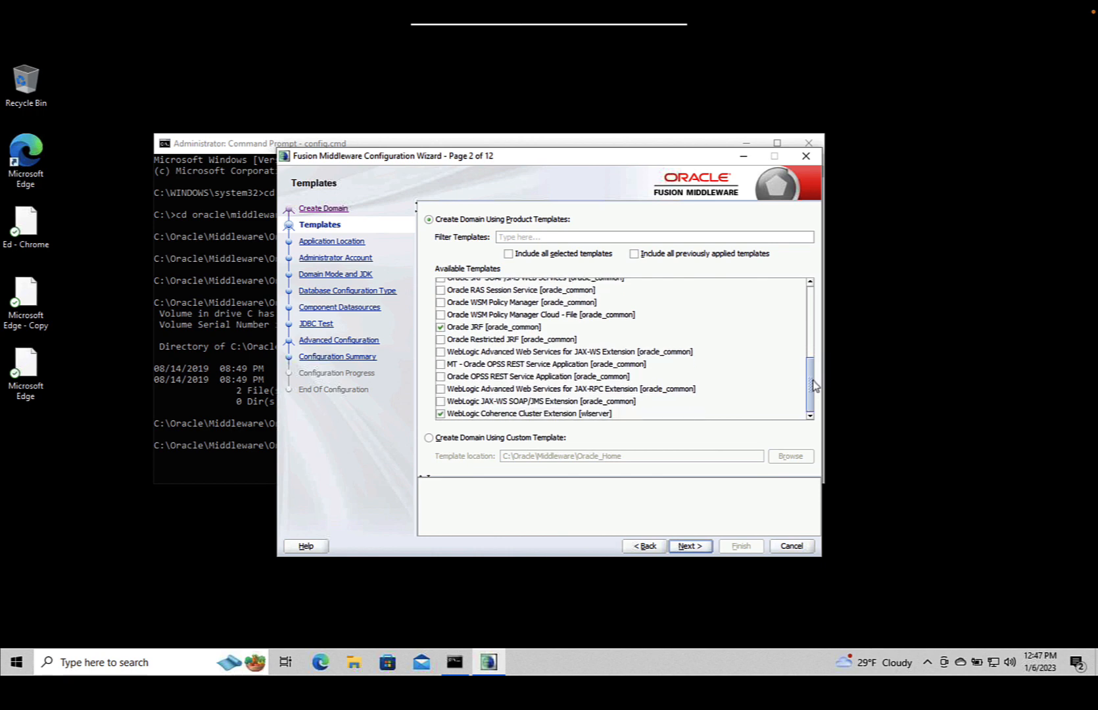
click(527, 418)
click(688, 546)
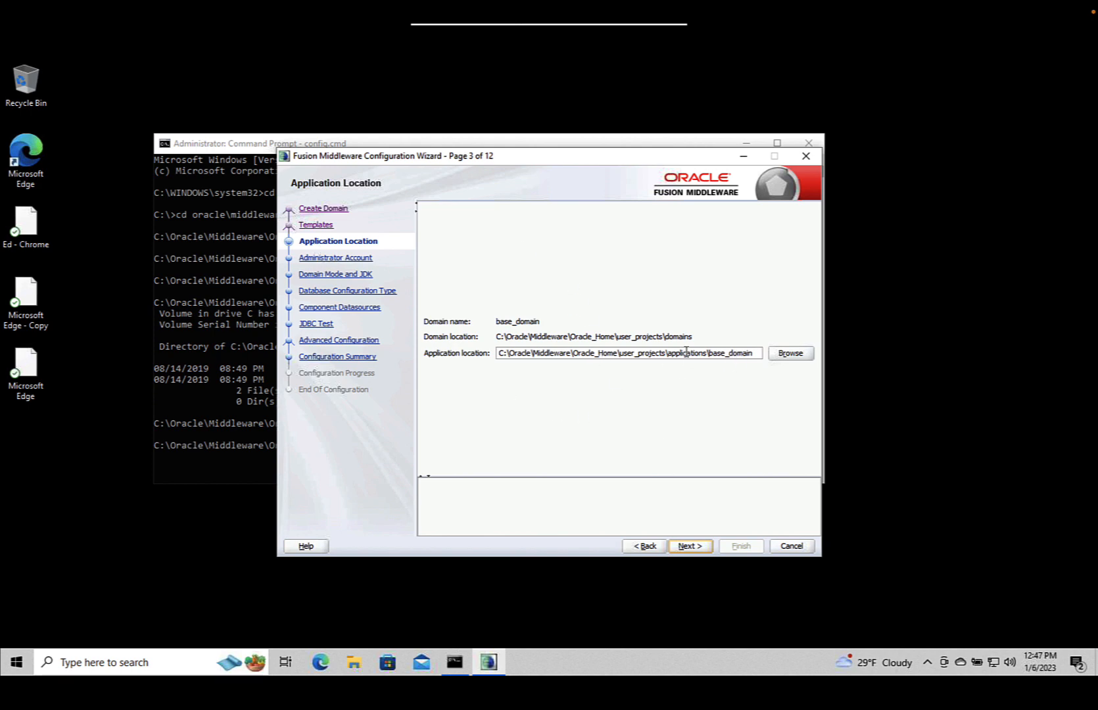
Enter and confirm the administrator account password, then continue
click(686, 548)
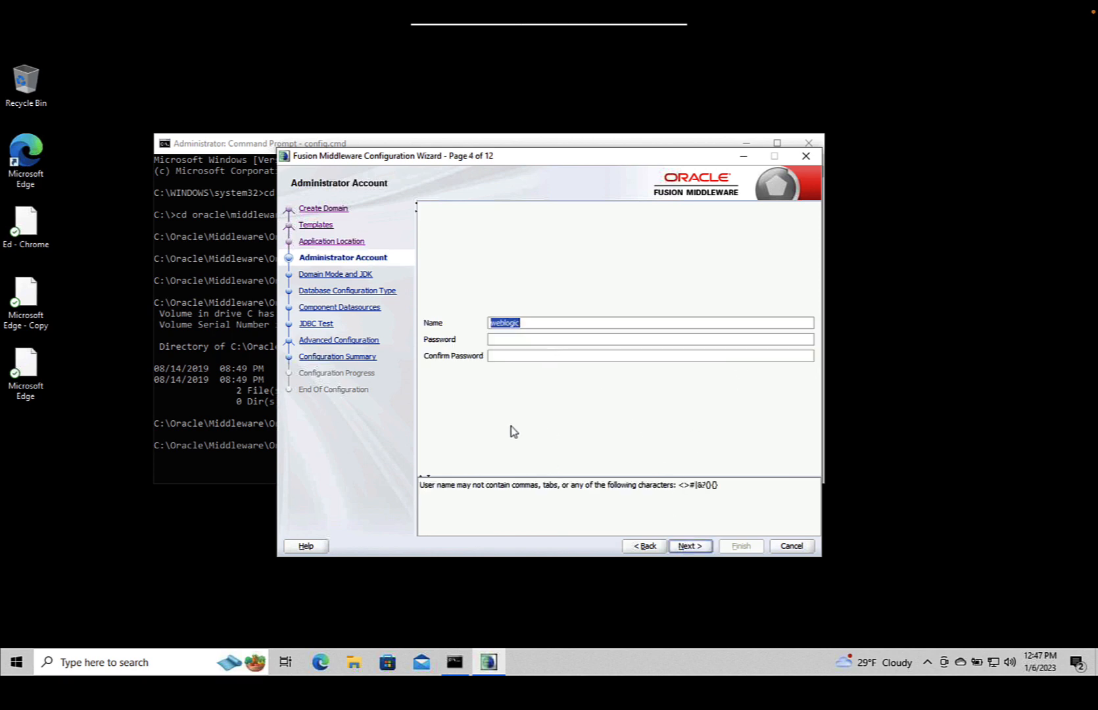
click(543, 340)
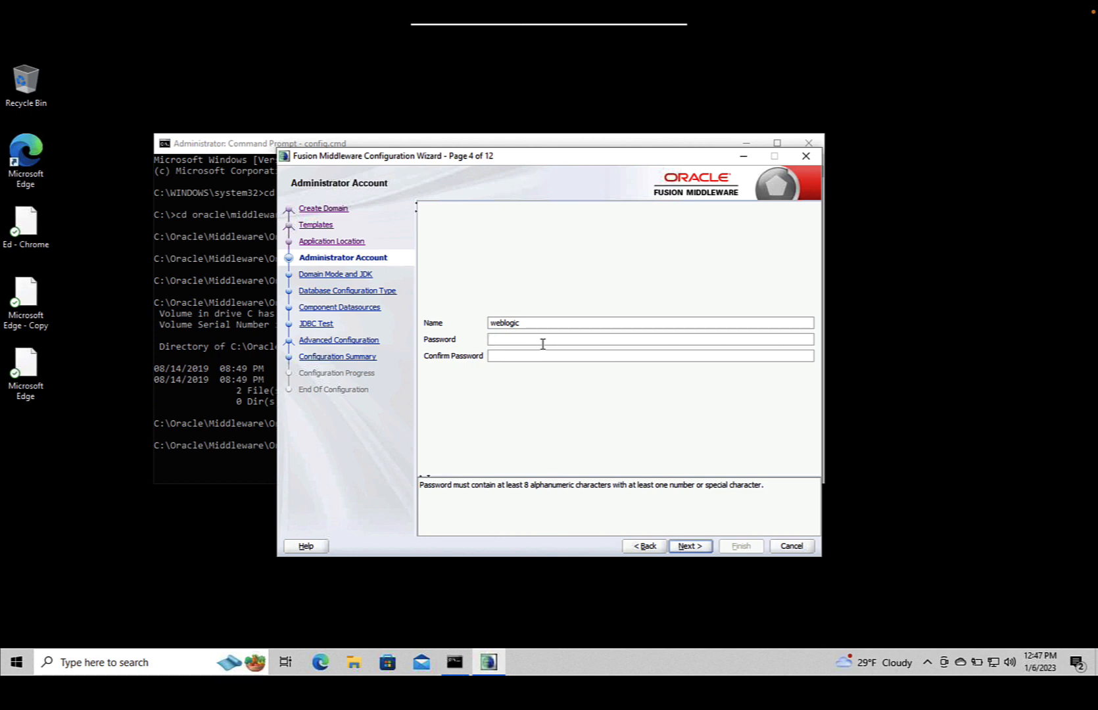
key(Tab)
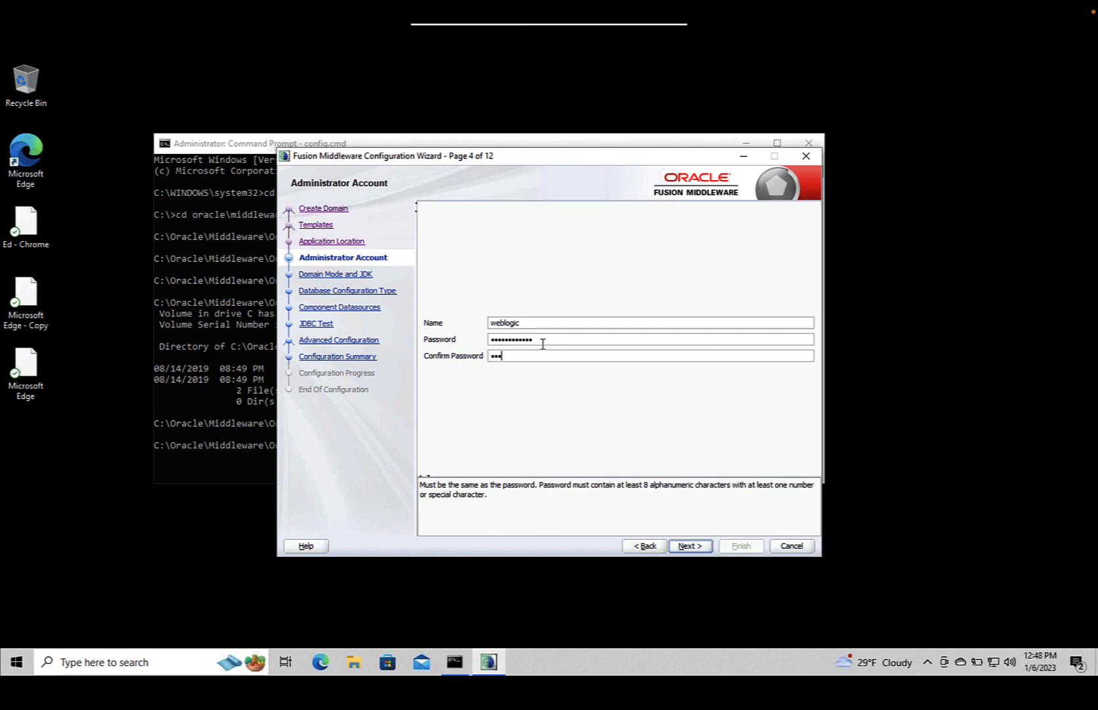
click(688, 546)
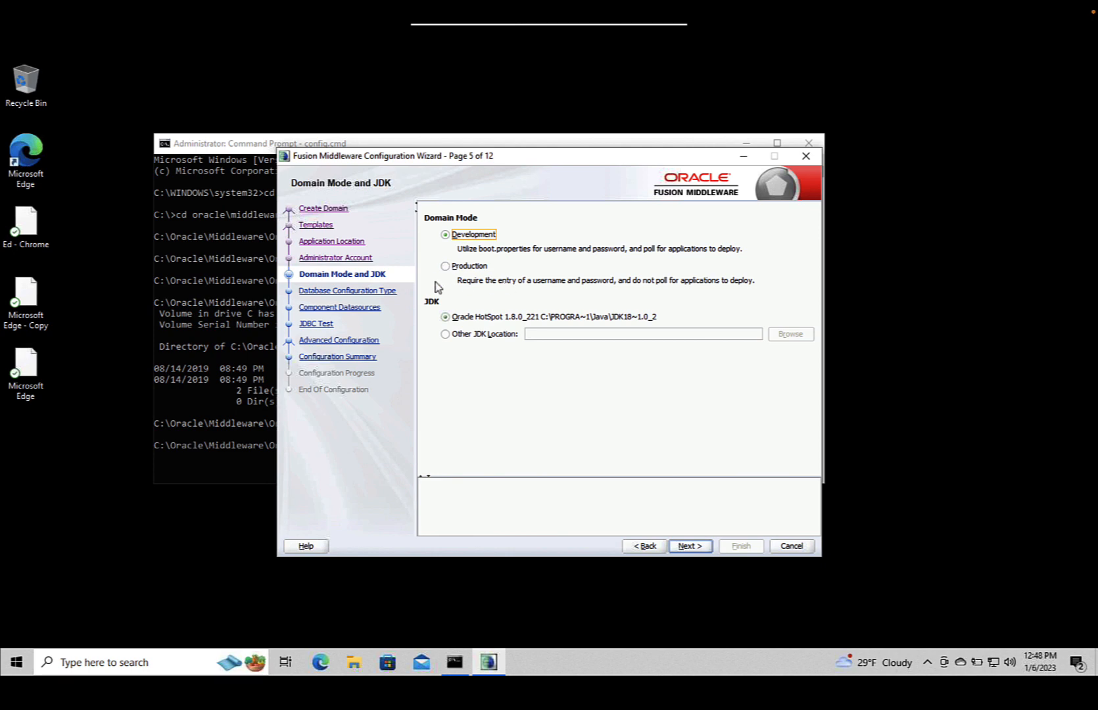
Choose Production as the domain mode
click(449, 269)
Replace the RCU host name with 'database', enter the schema password, and fetch the RCU configuration
click(677, 547)
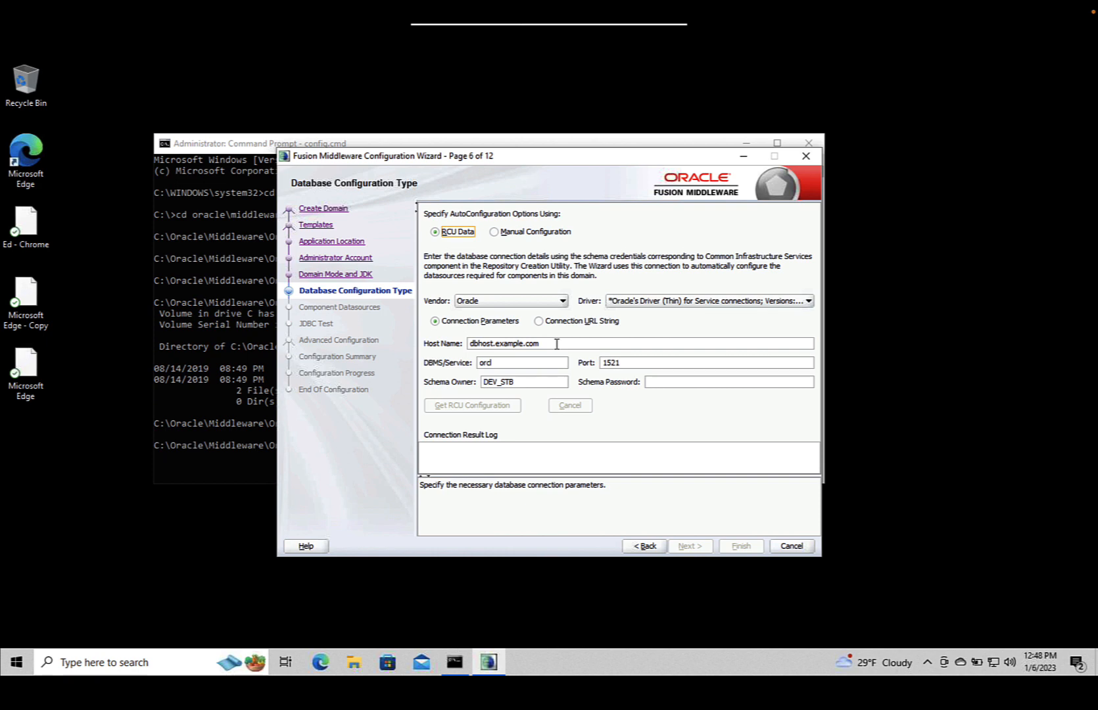
drag(556, 344, 434, 347)
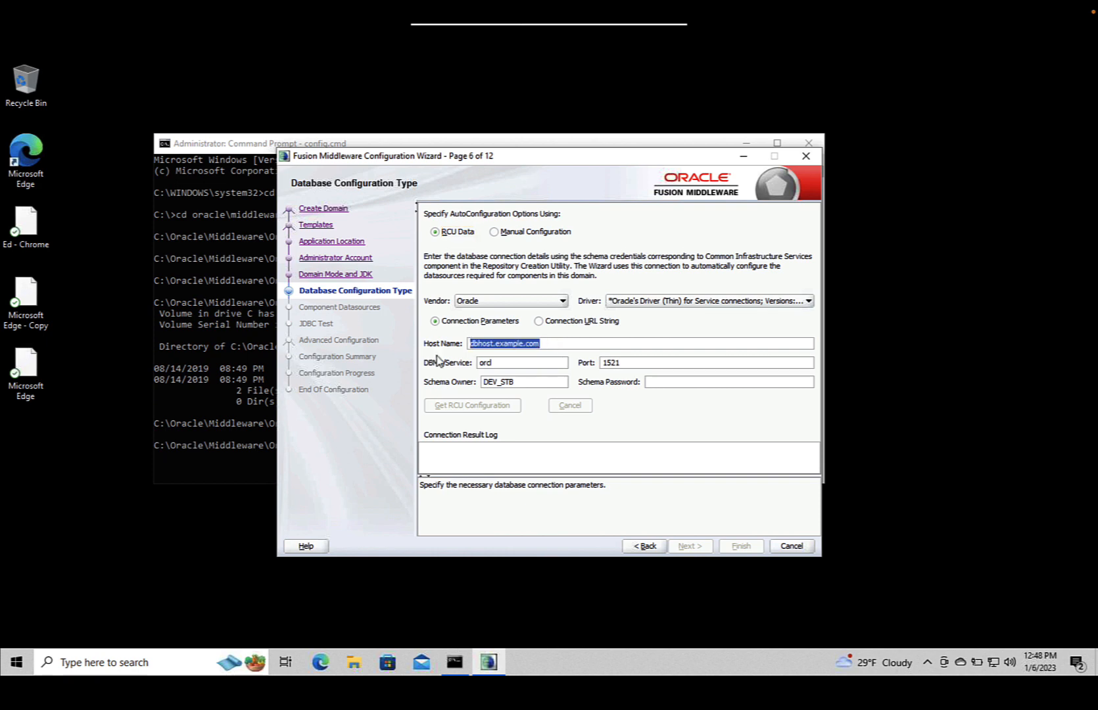
text(da)
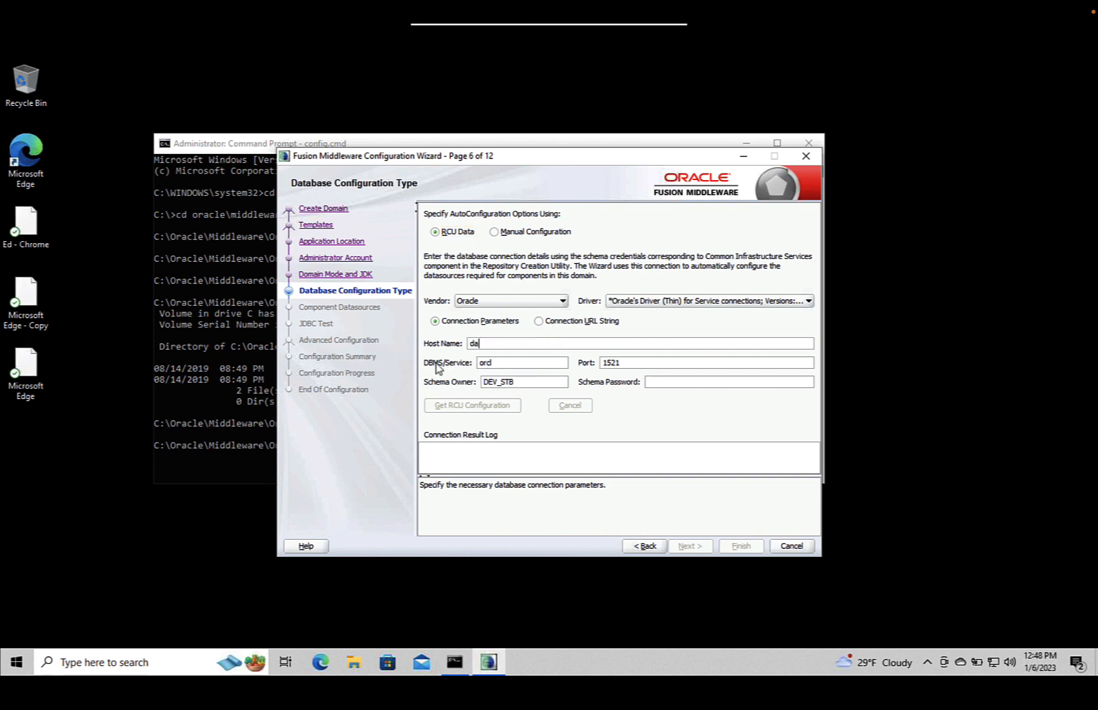
text(tabase)
key(Tab)
click(660, 381)
text(•)
text(*********)
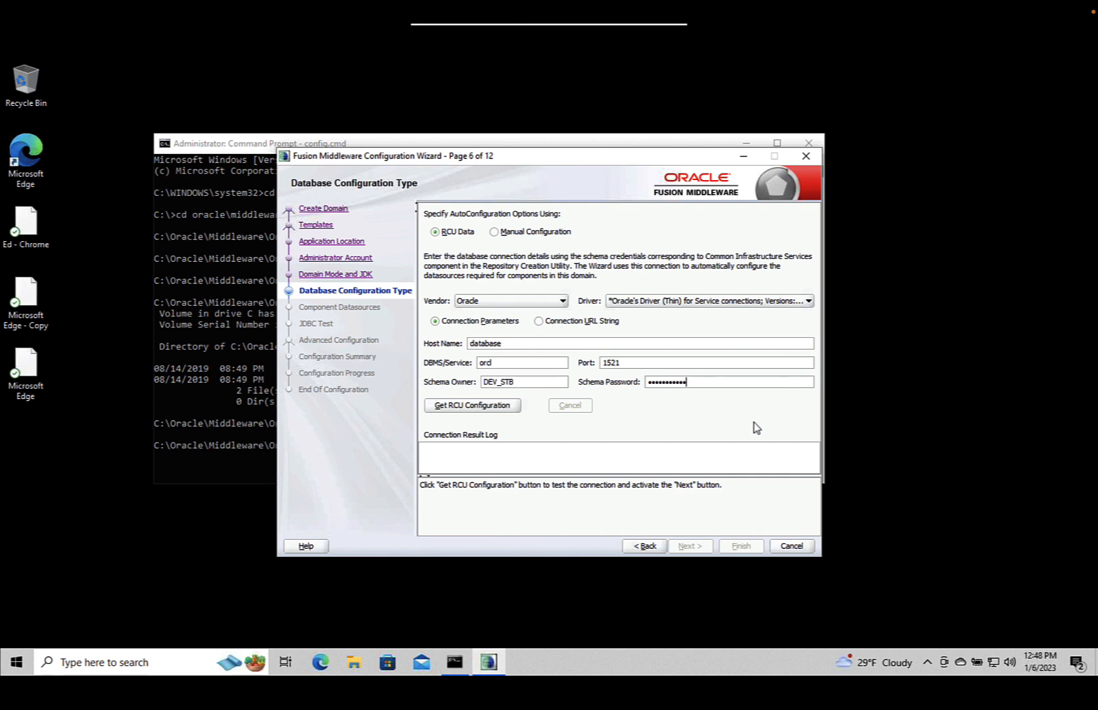
click(451, 407)
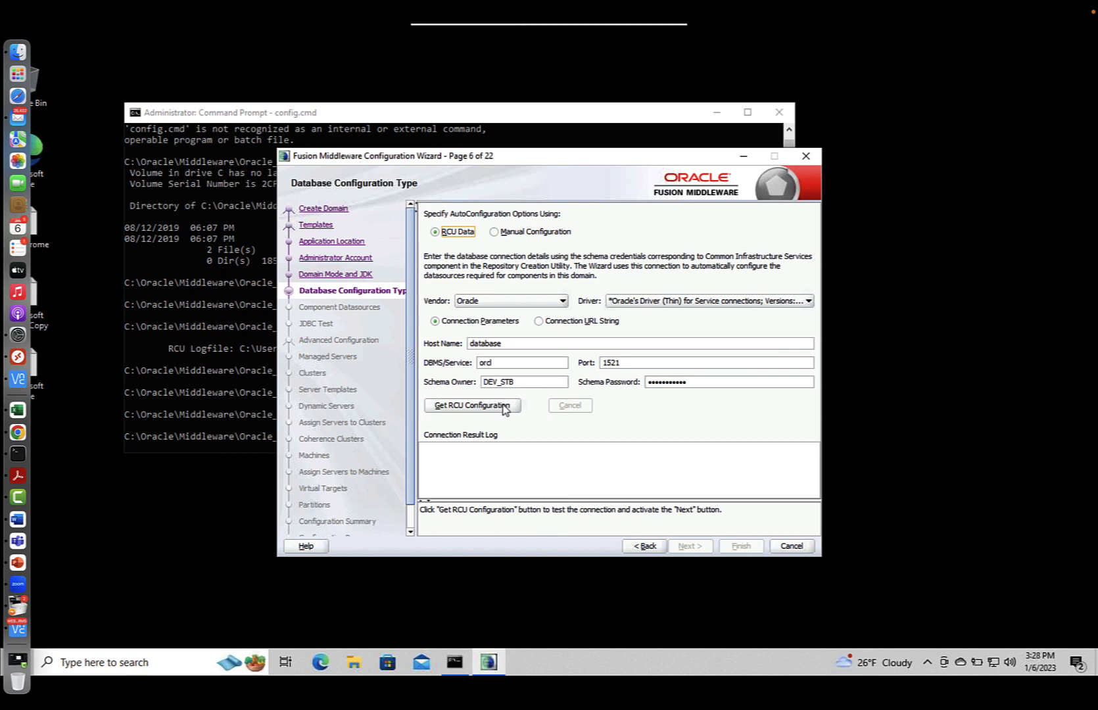
click(483, 411)
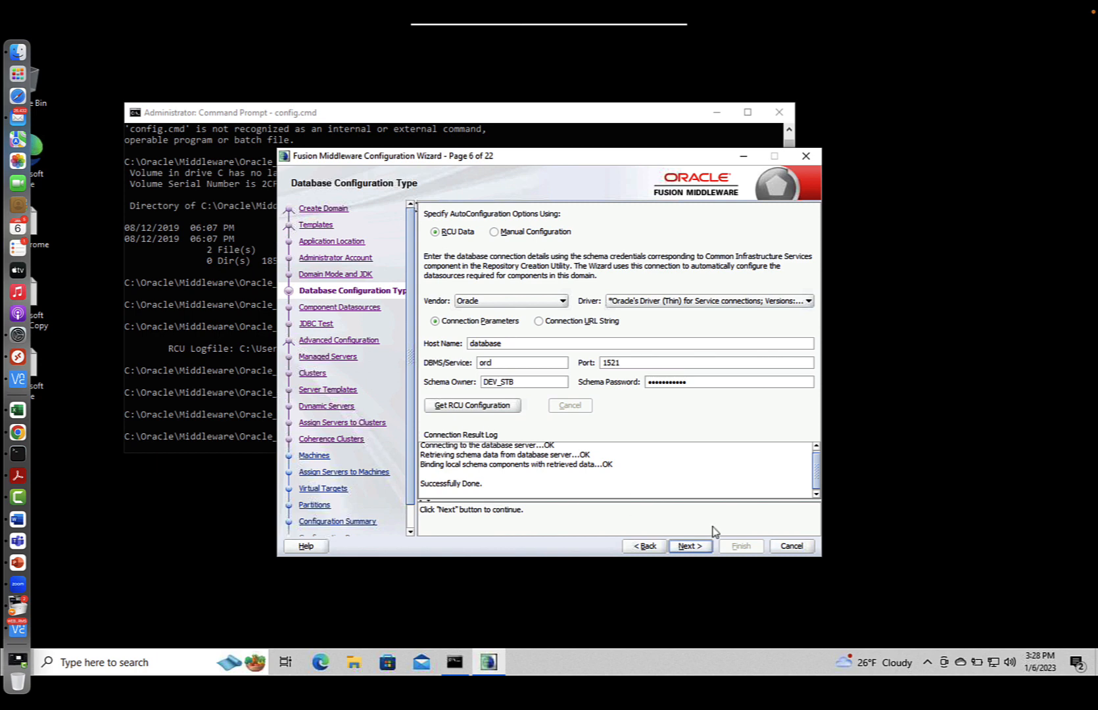
click(684, 551)
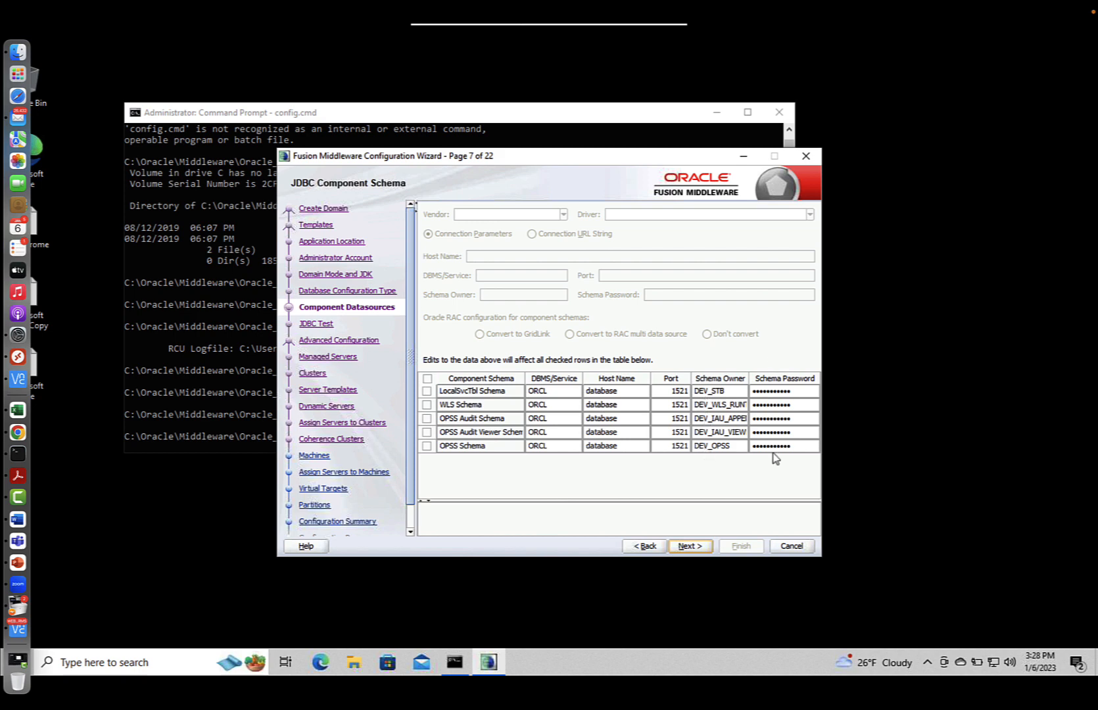
Pass the JDBC schema test pages and enable Topology and System Components under Advanced Configuration
click(685, 551)
click(685, 545)
click(428, 294)
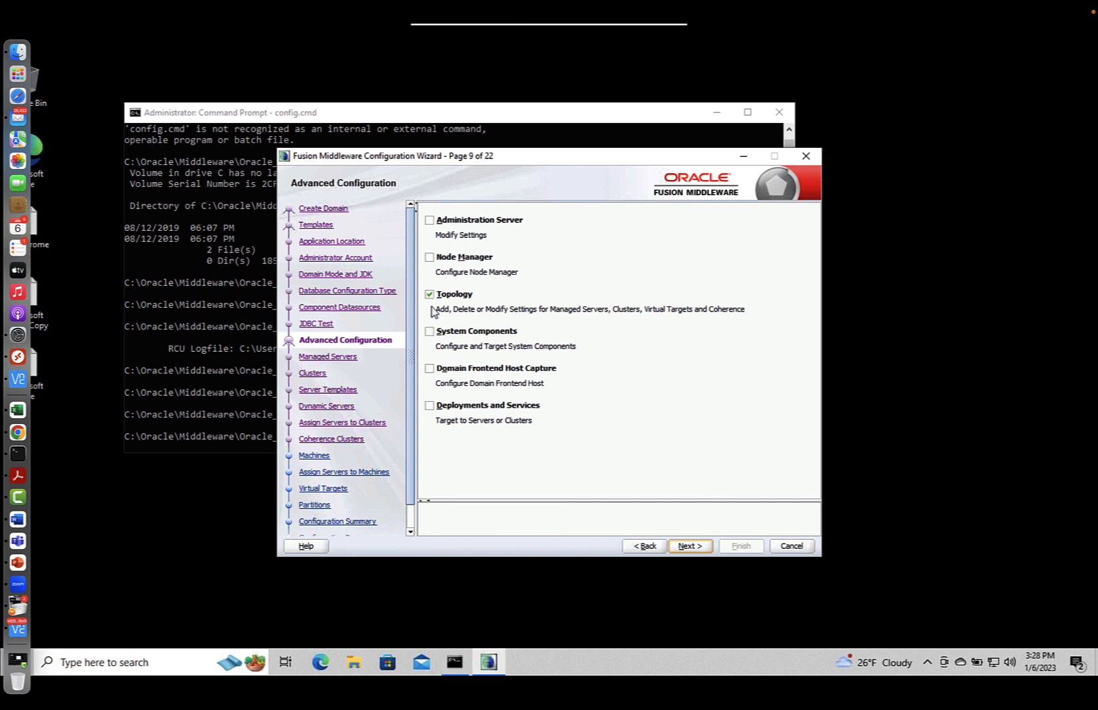
click(430, 332)
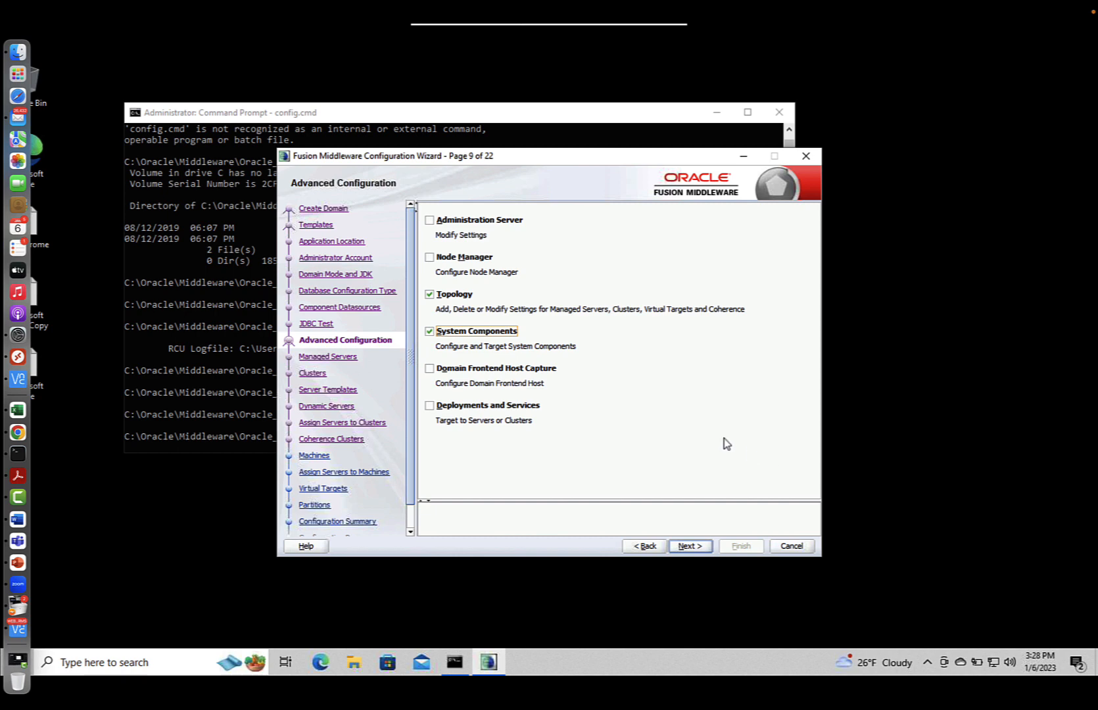
click(684, 547)
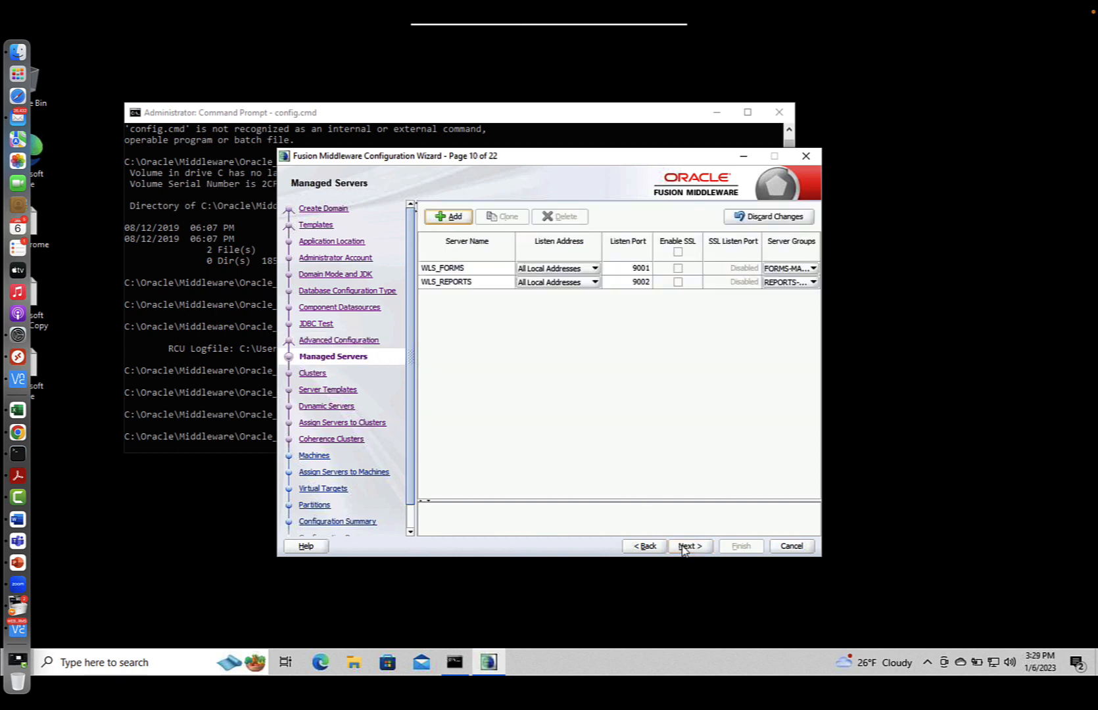
Skip through clusters, server templates, dynamic servers, Coherence and machines pages to Assign Servers to Machines
click(684, 547)
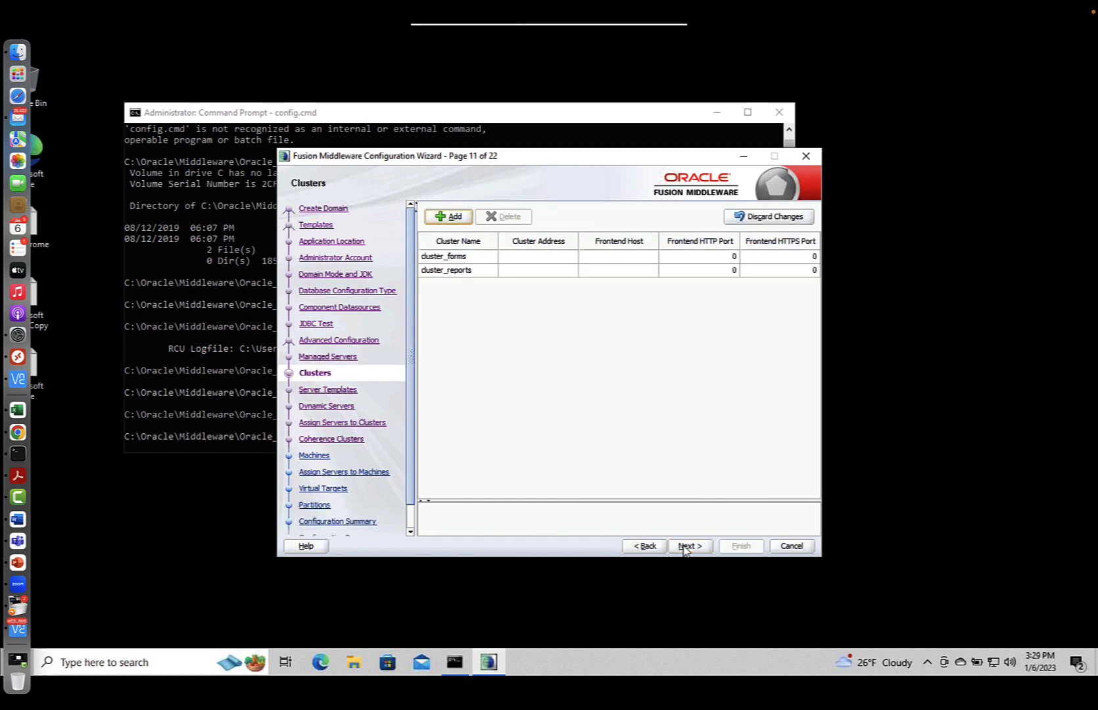
click(684, 547)
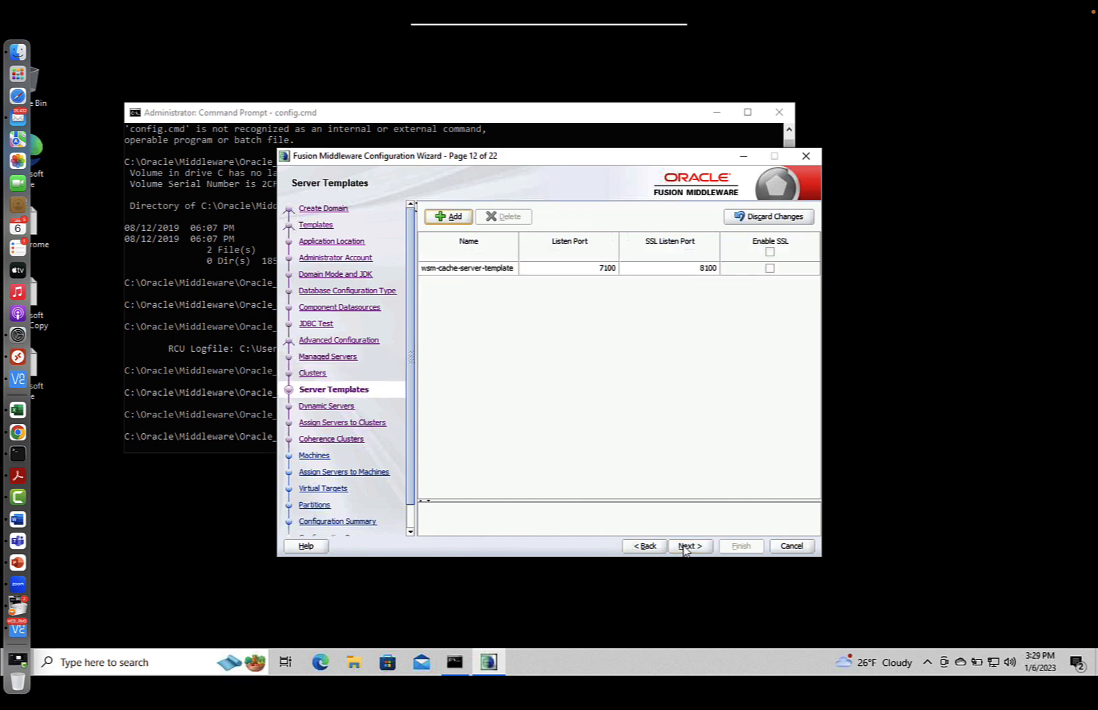
click(684, 547)
click(684, 547)
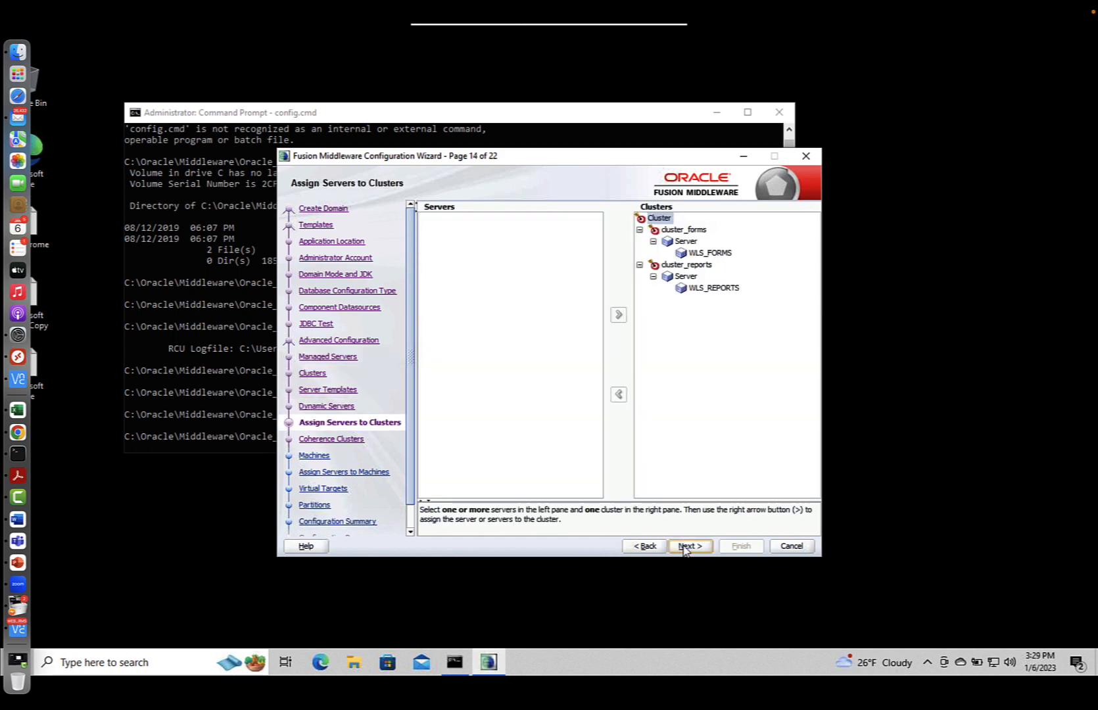
click(684, 546)
click(684, 547)
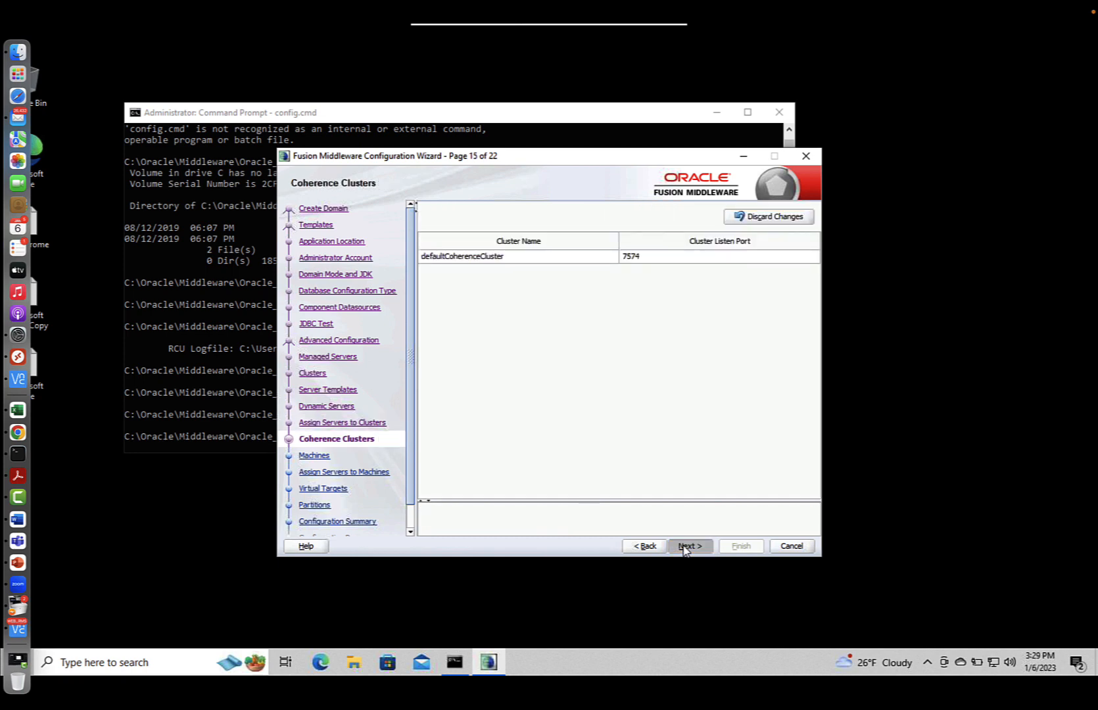
click(684, 547)
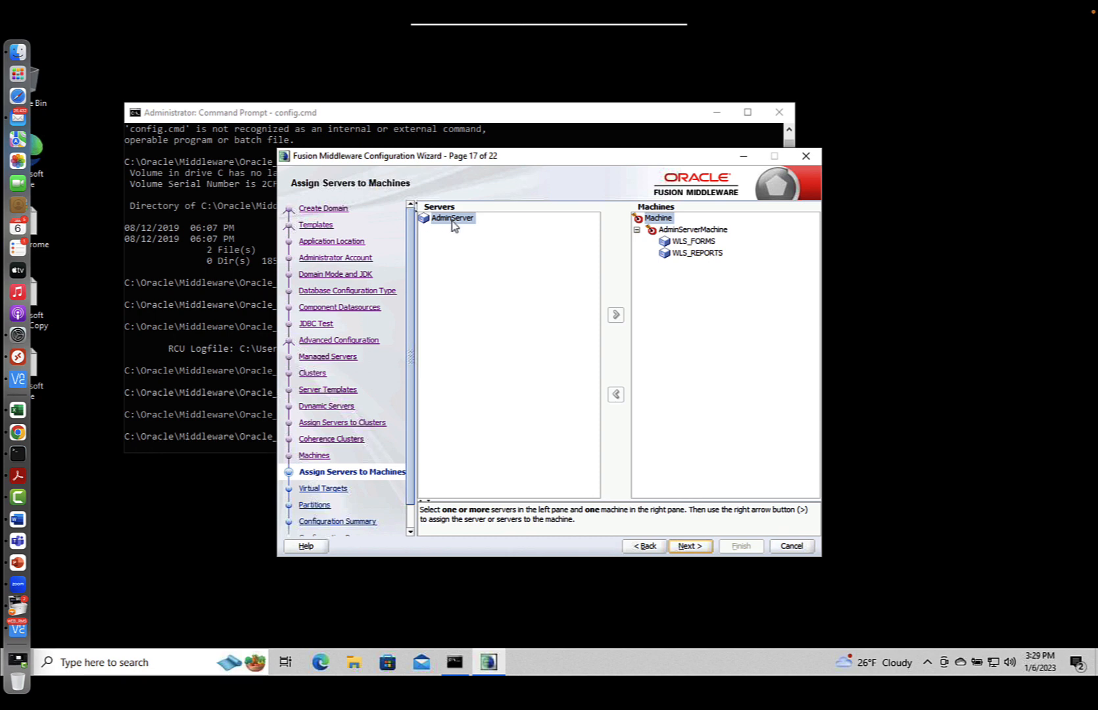
Assign AdminServer to AdminServerMachine and continue past Virtual Targets
click(680, 232)
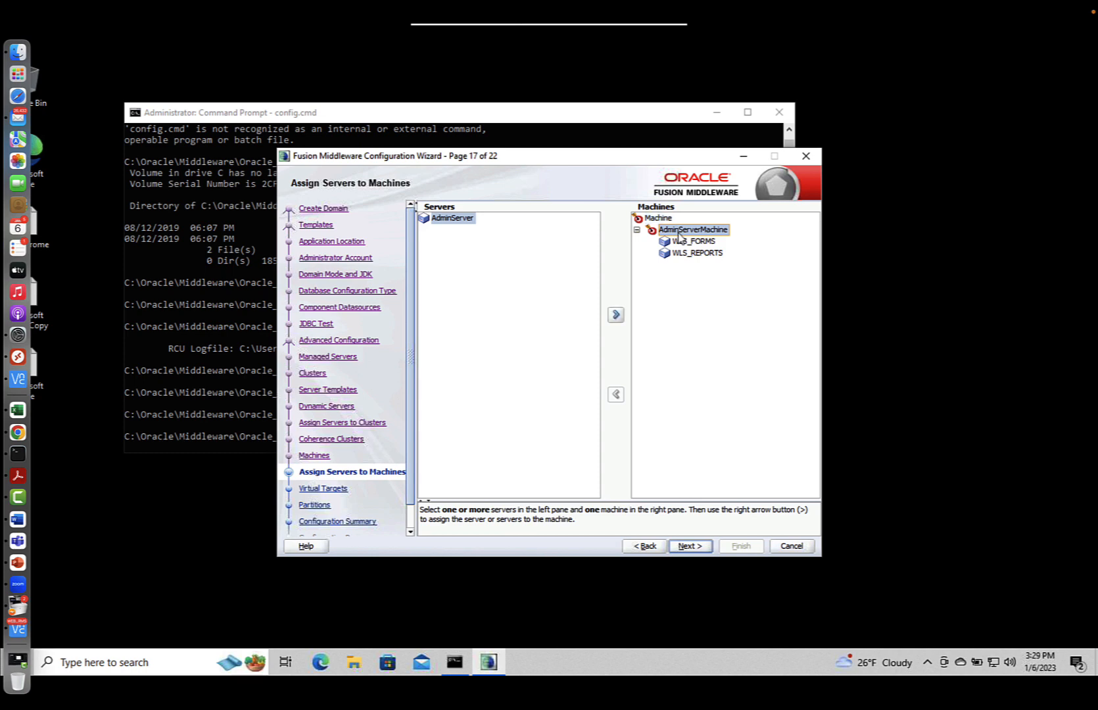
click(616, 315)
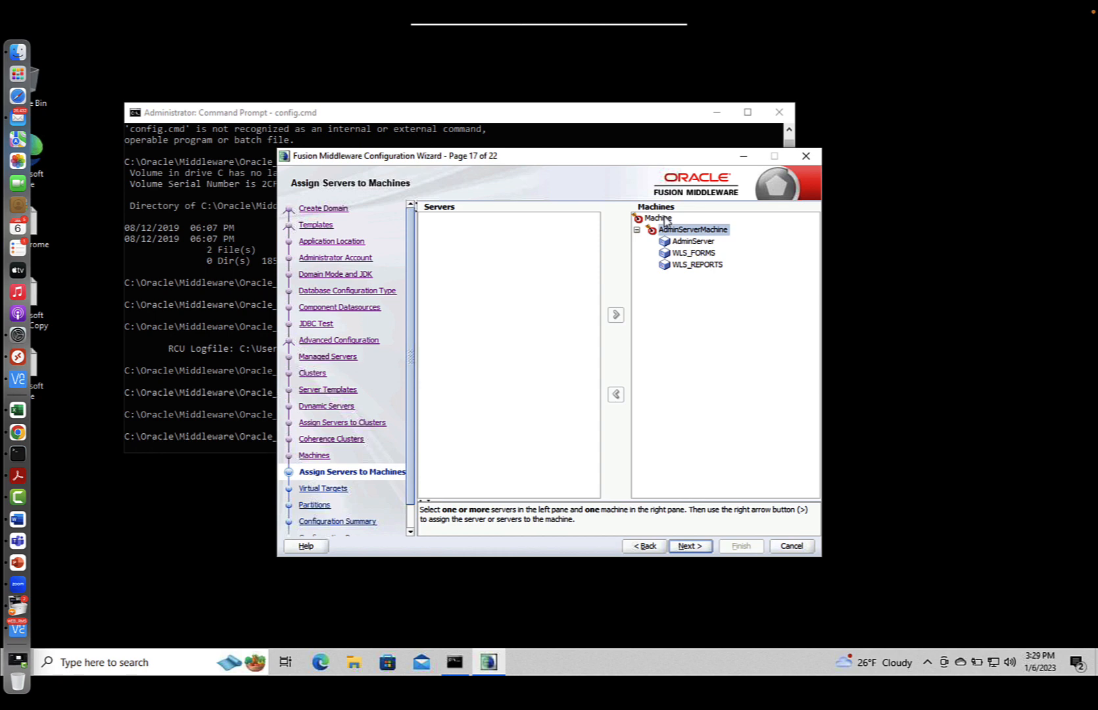
click(687, 549)
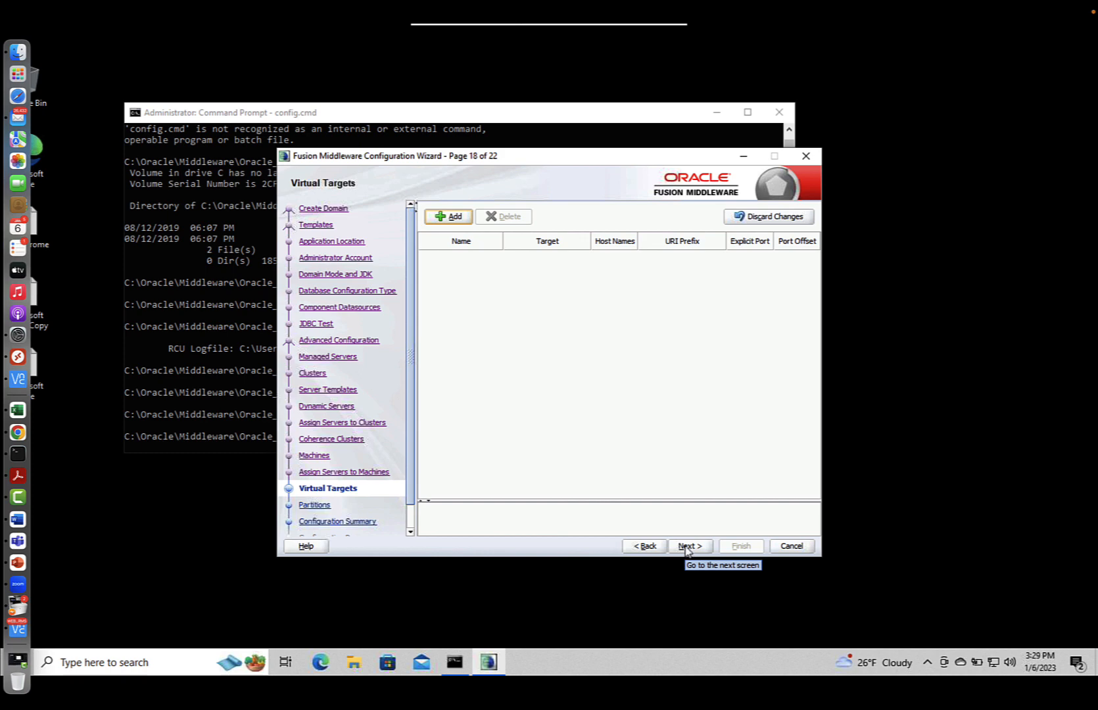
click(686, 546)
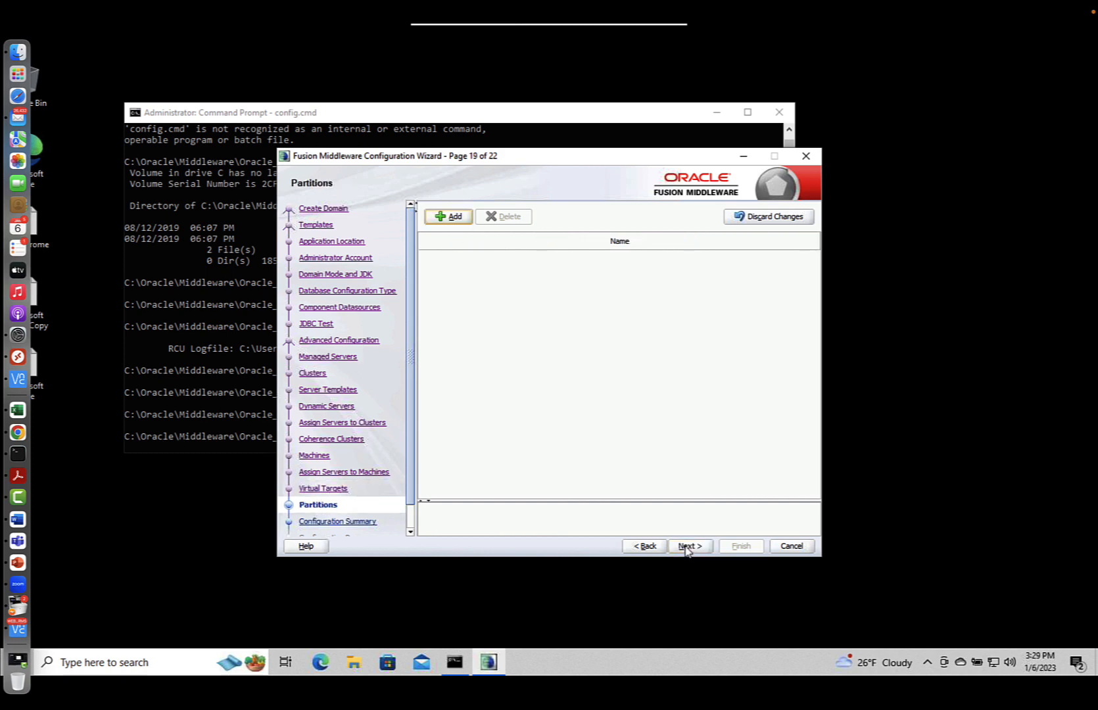
Add a system component named ohs1 with Component Type OHS next to forms1
click(686, 547)
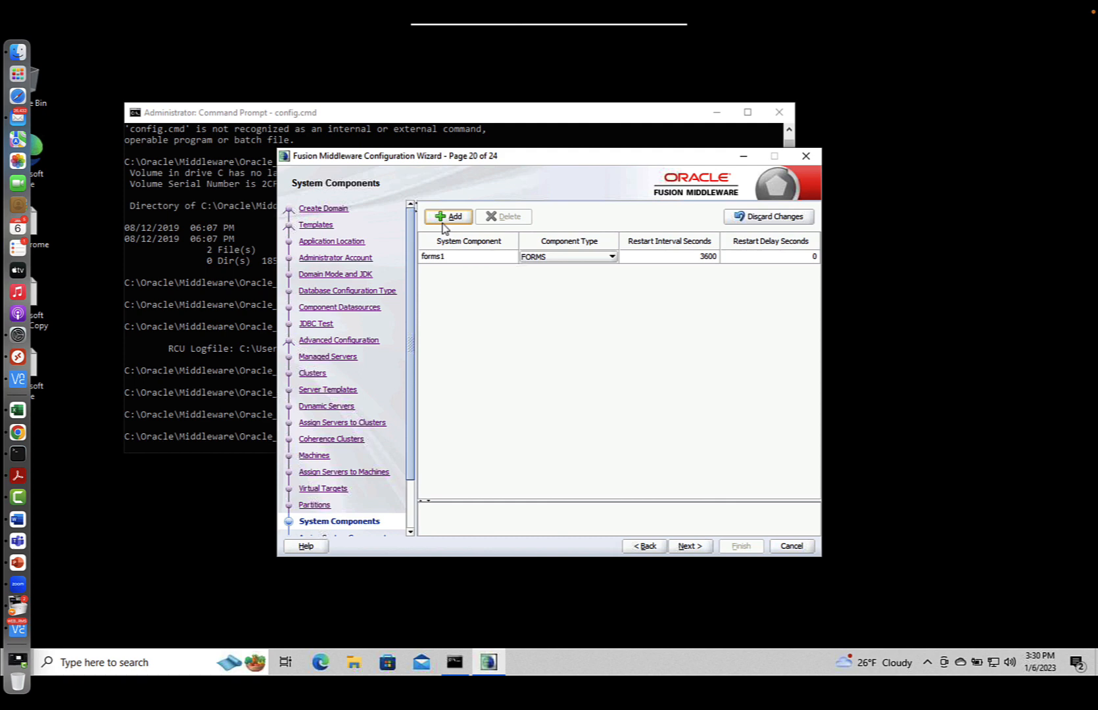
click(449, 217)
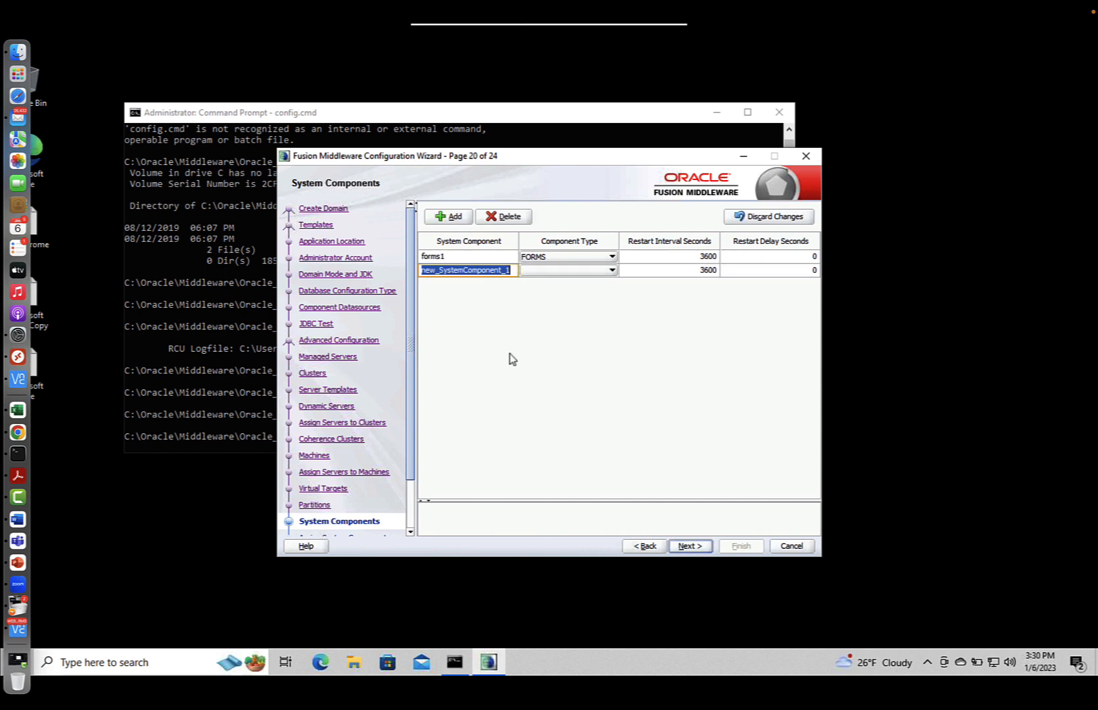
key(BackSpace)
text(ohs1)
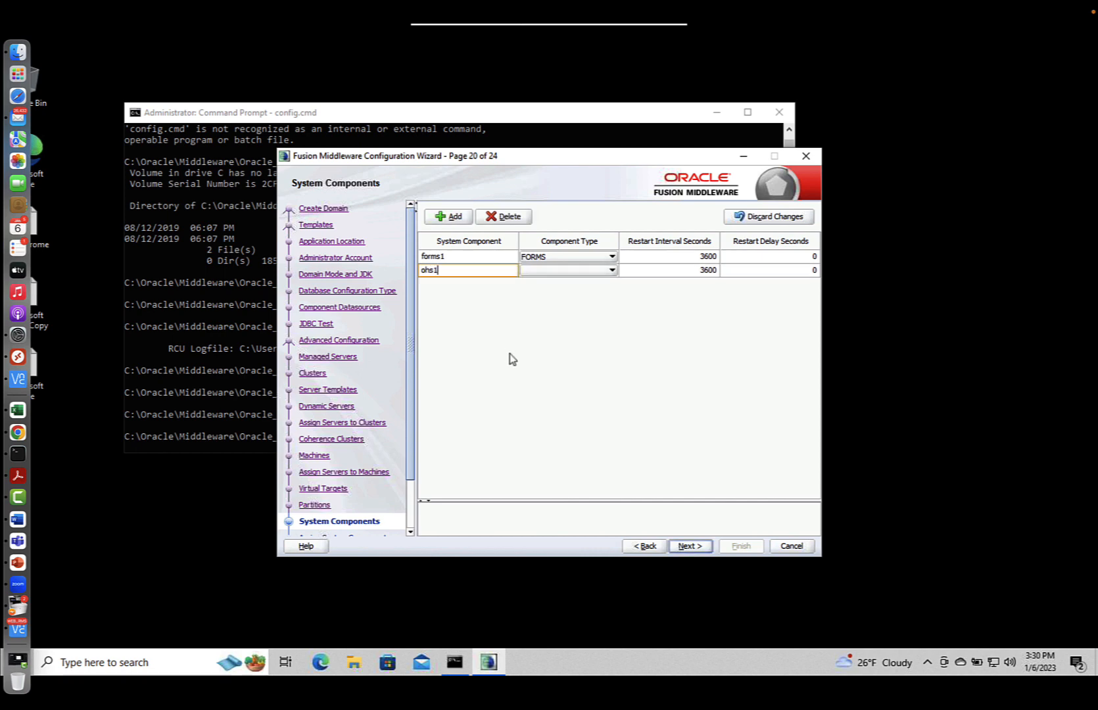
click(583, 270)
click(564, 295)
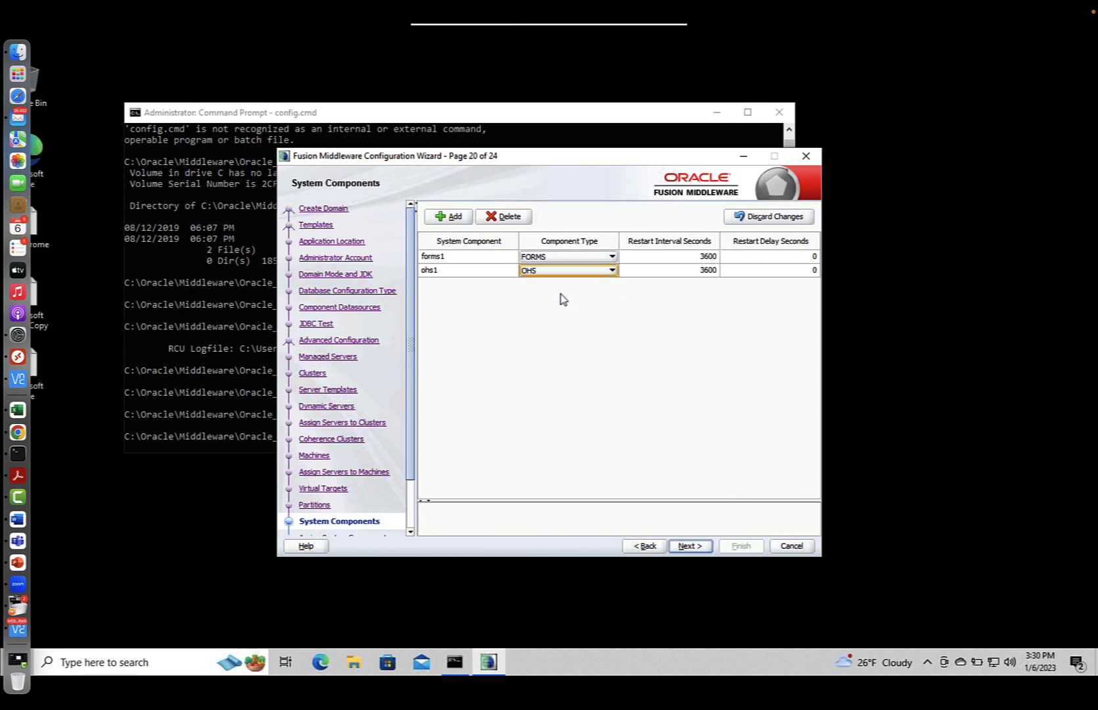
click(689, 546)
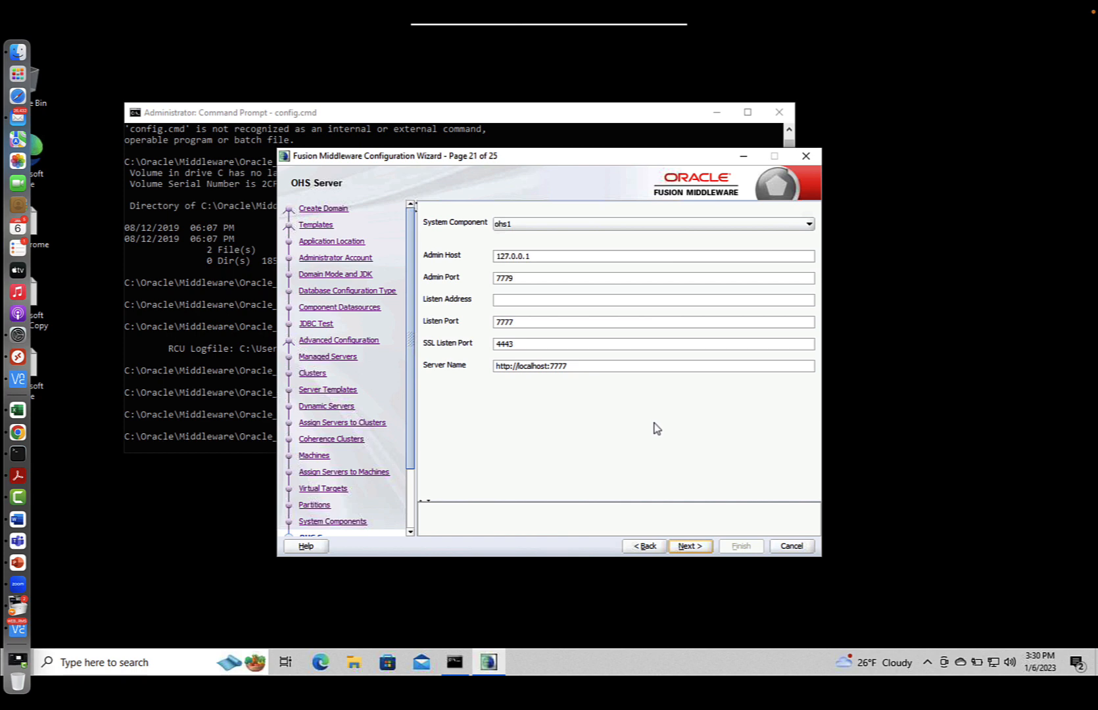
Set ohs1's Listen Address to localhost and continue past the OHS Server page
click(541, 300)
text(lo)
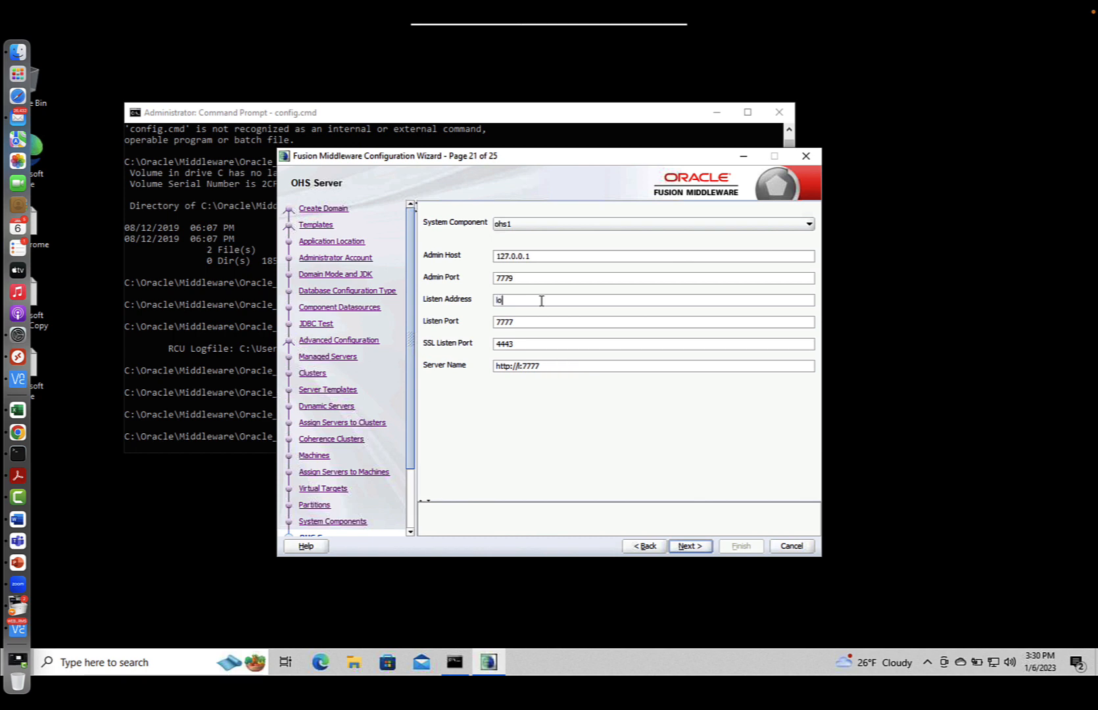
text(calhost)
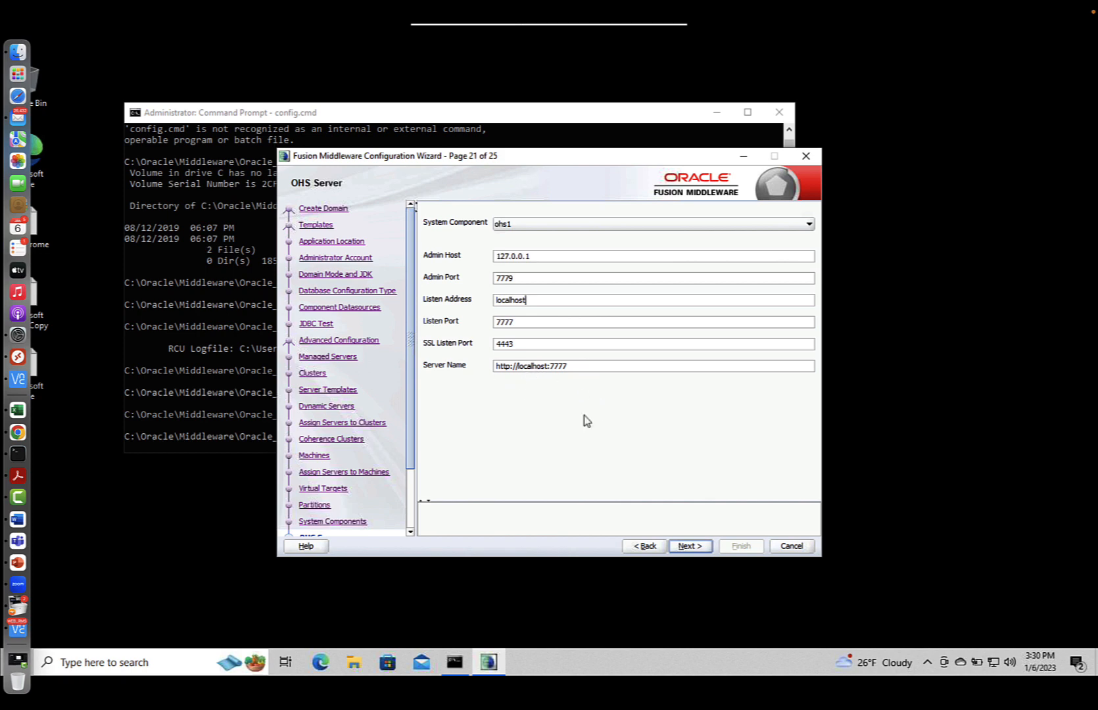
click(691, 548)
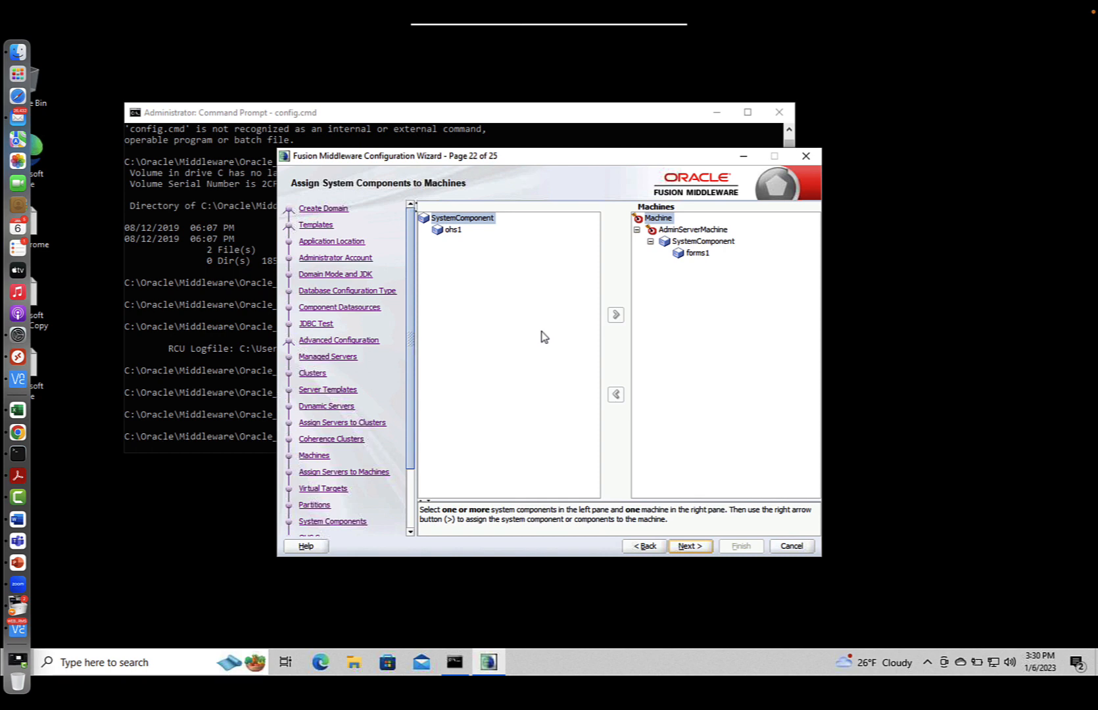
Move ohs1 under AdminServerMachine beside forms1 and continue to the Configuration Summary
click(452, 232)
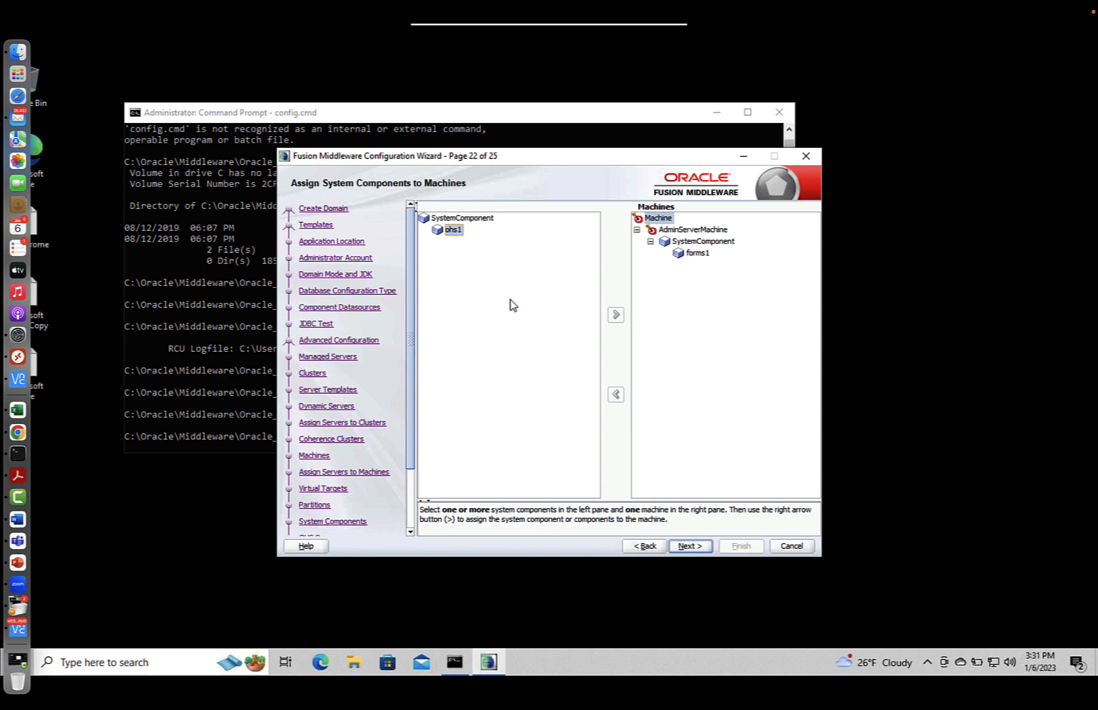
click(681, 230)
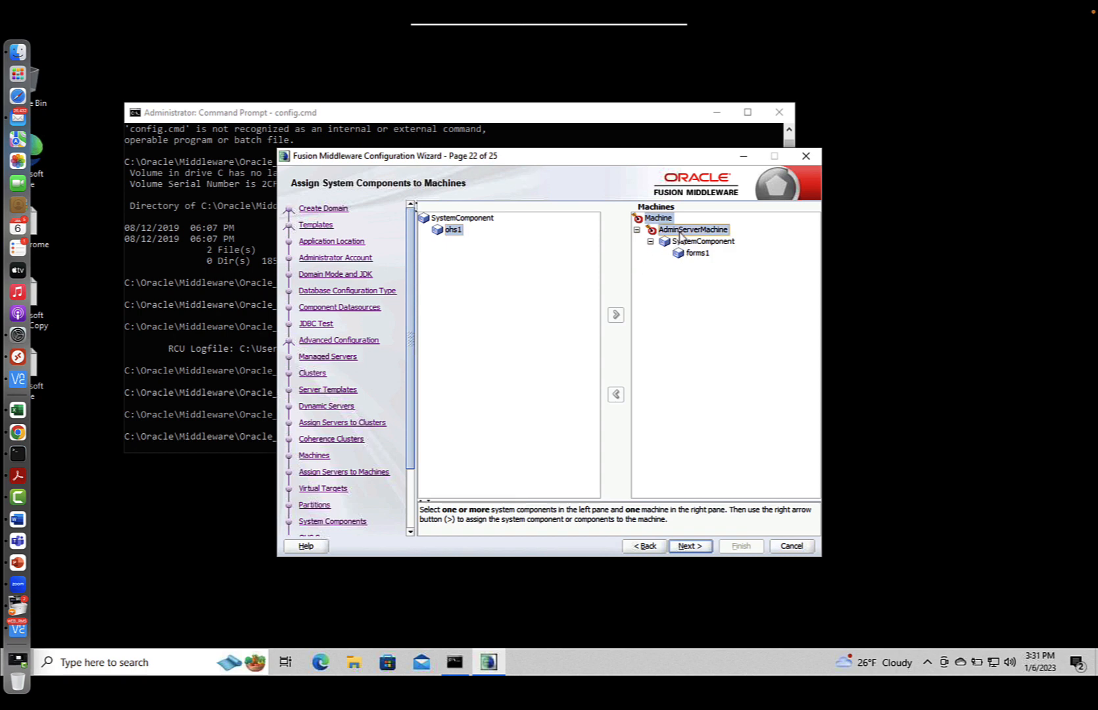
click(681, 243)
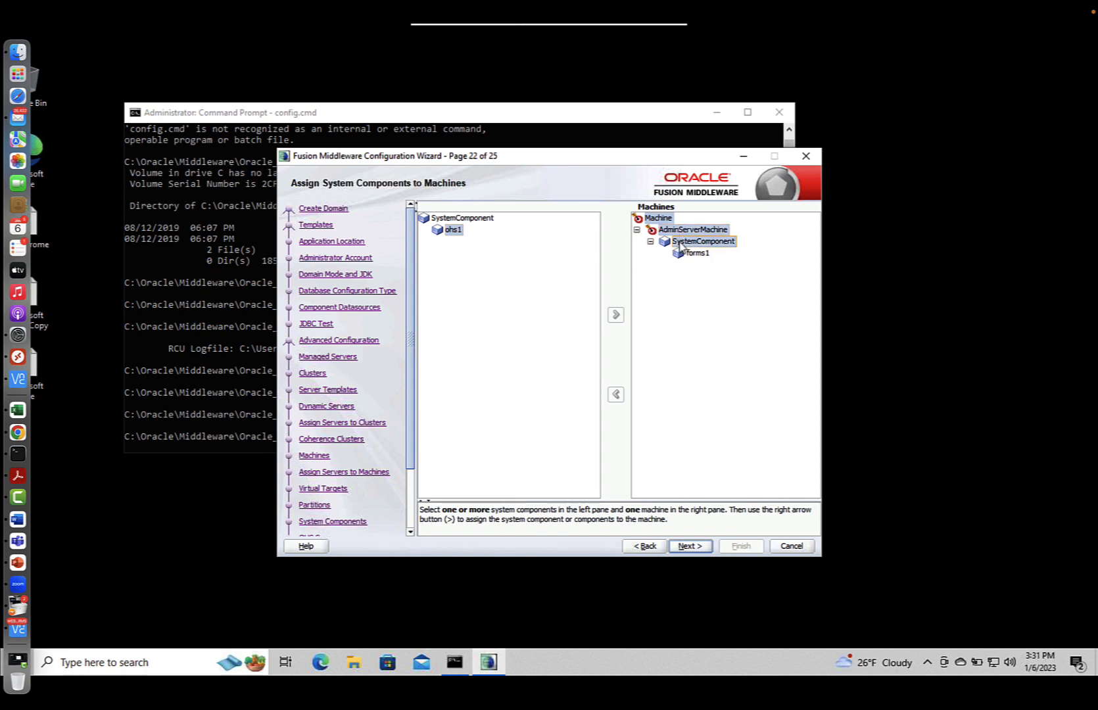
click(686, 256)
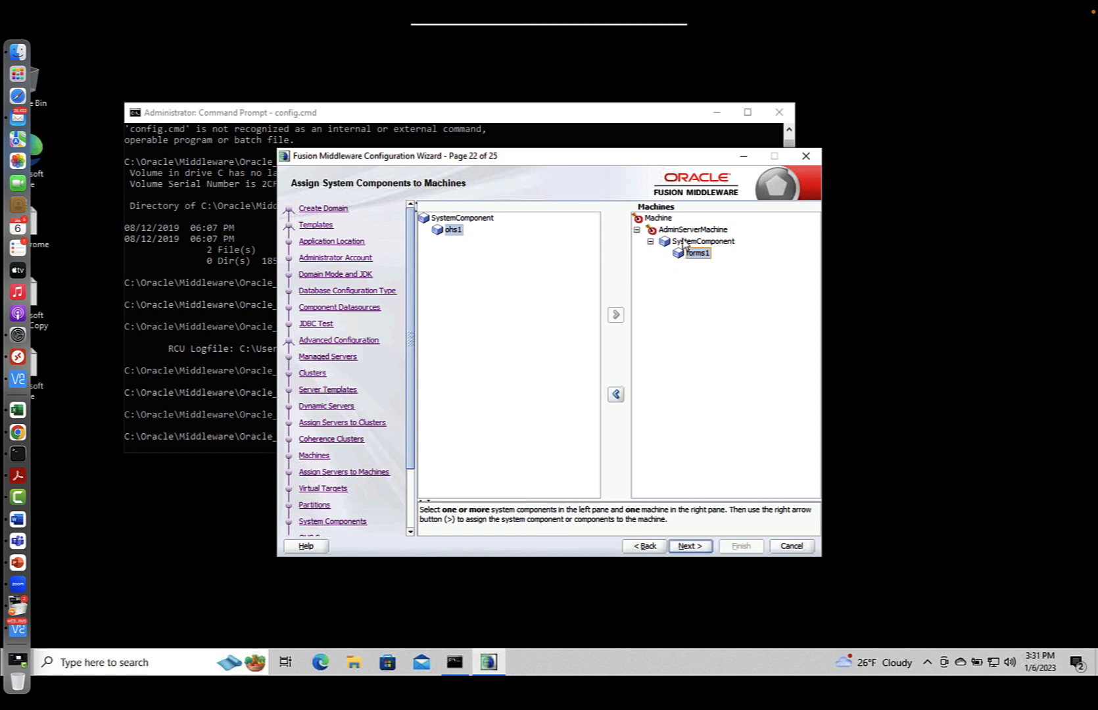
click(458, 218)
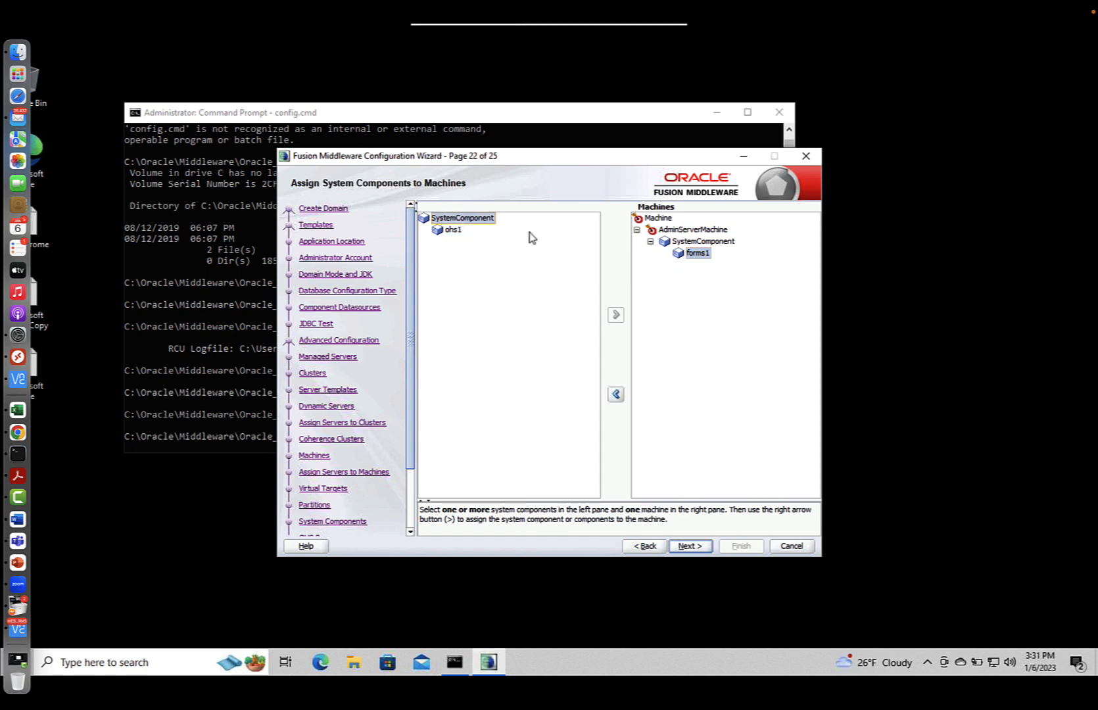
click(700, 231)
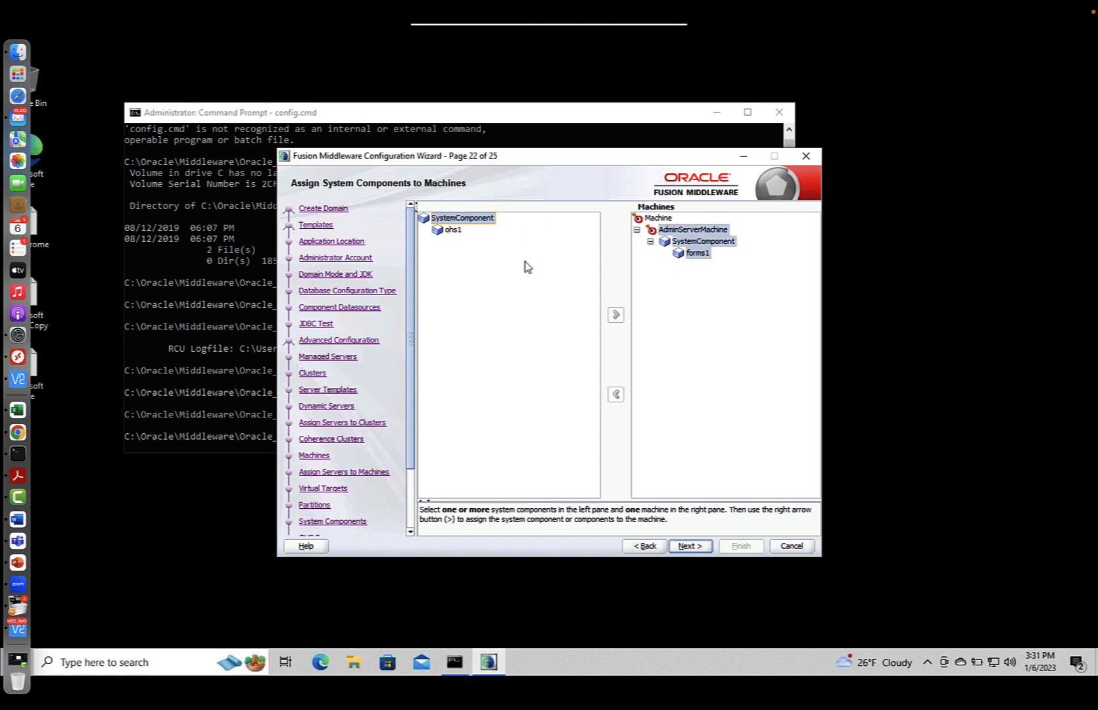
click(454, 230)
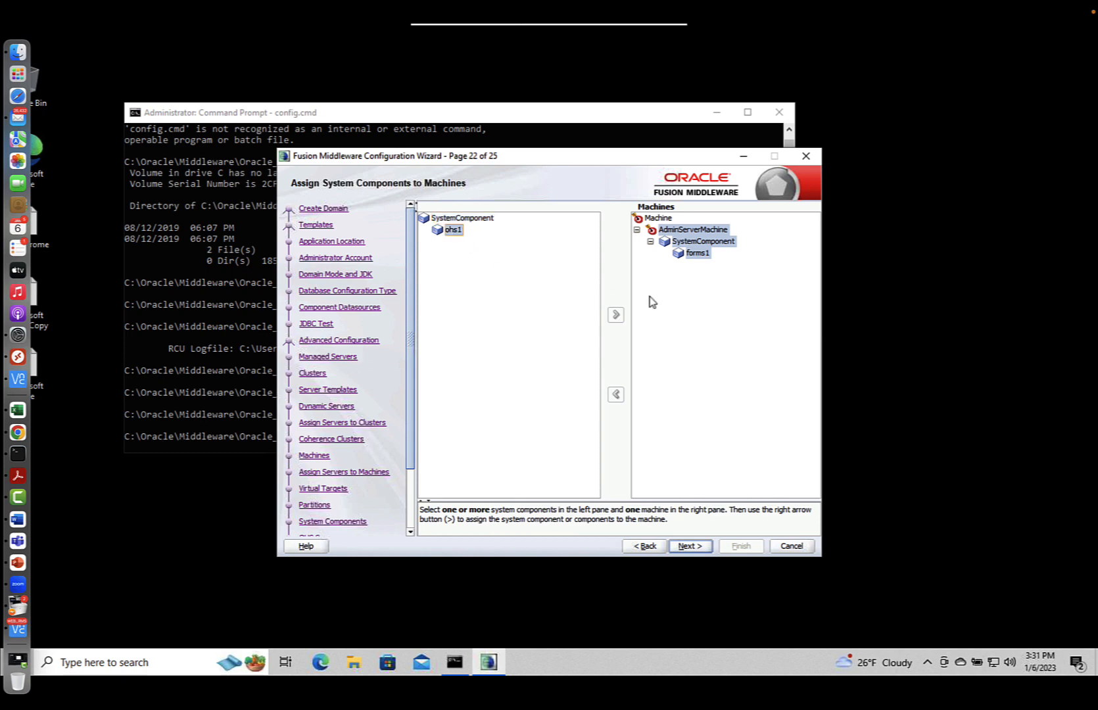
click(773, 330)
click(685, 231)
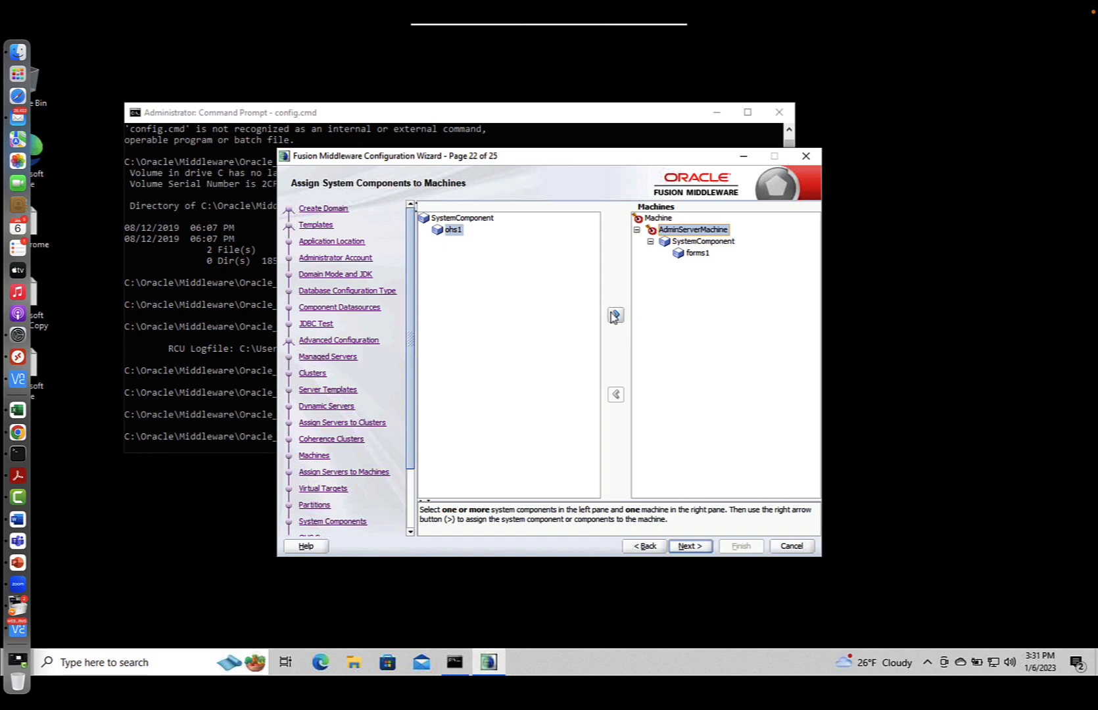
click(614, 316)
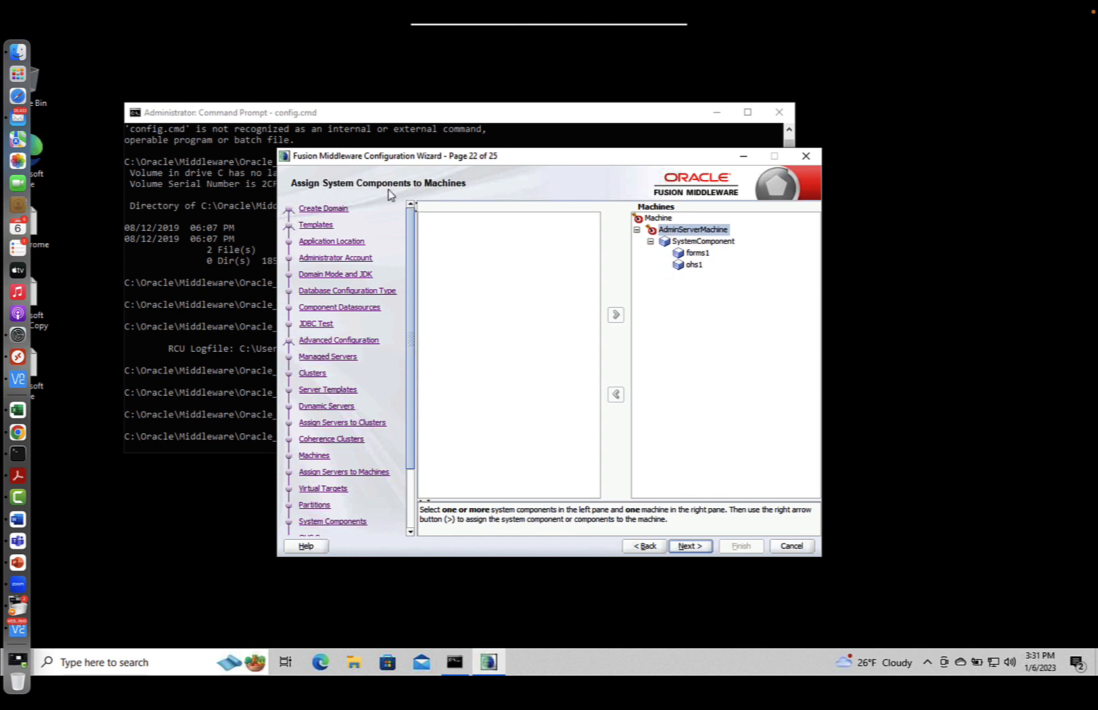
click(681, 546)
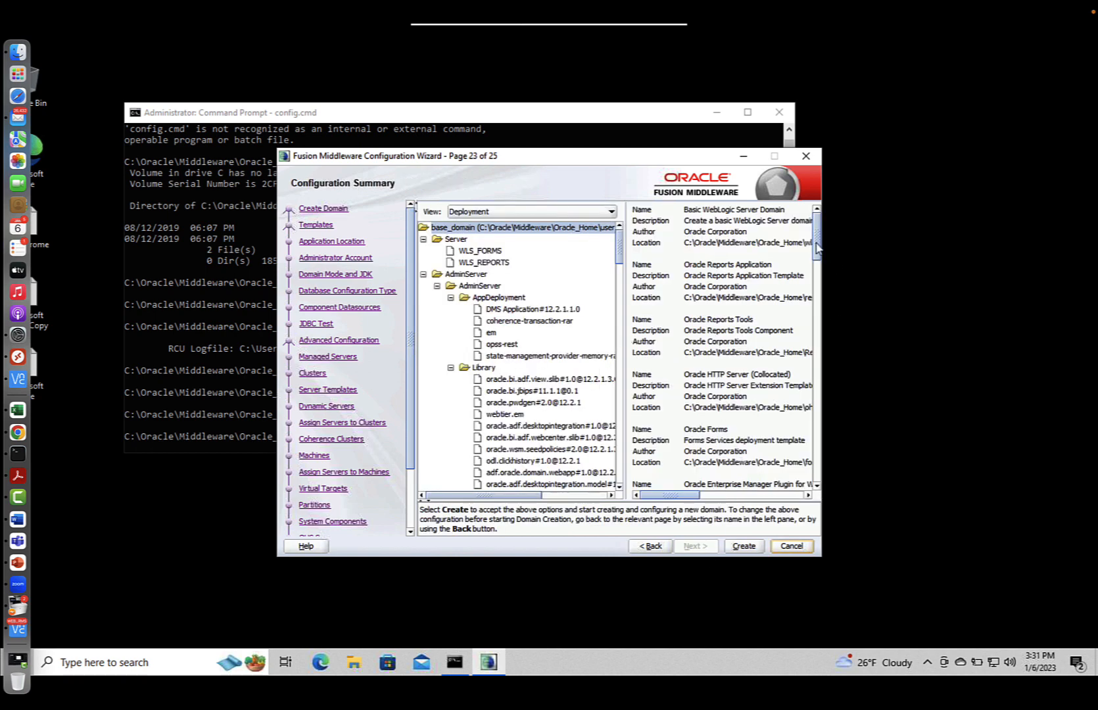
Create the base_domain domain, wait for progress to complete, and finish the wizard
drag(818, 249, 825, 224)
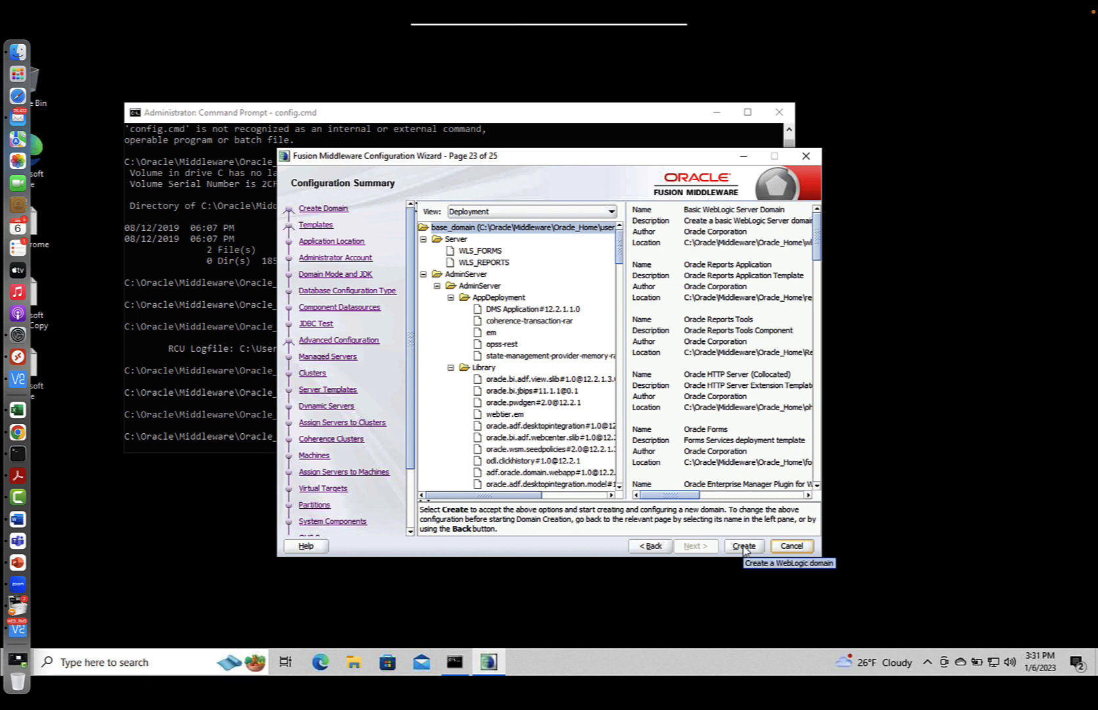
click(744, 546)
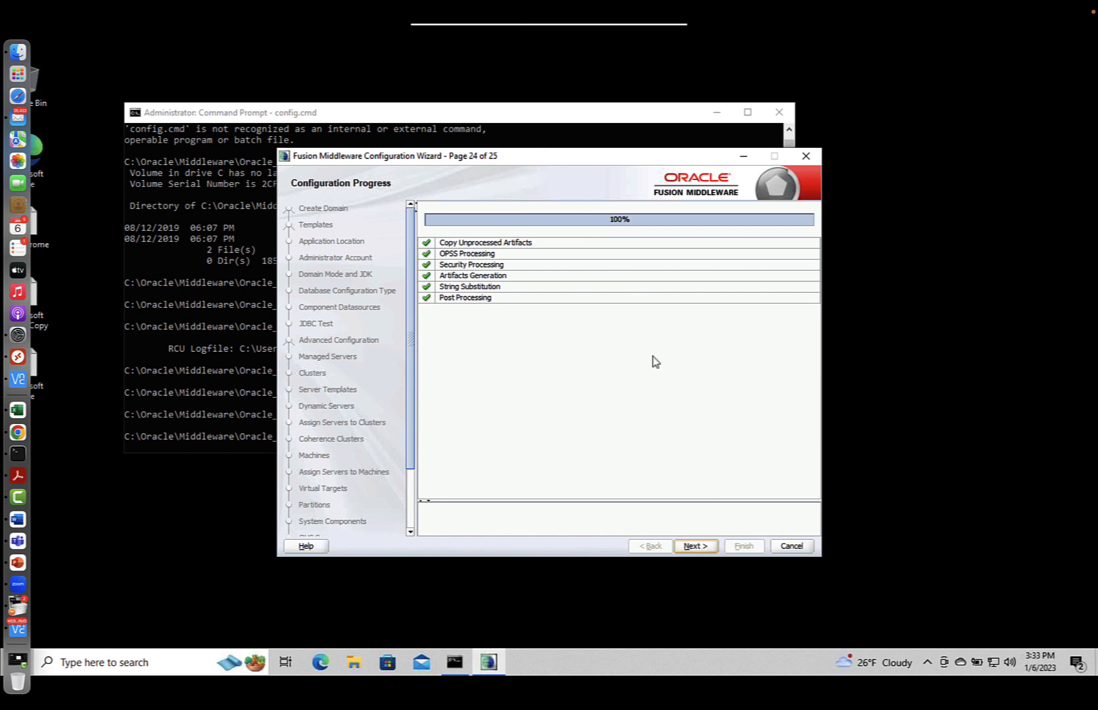
click(688, 547)
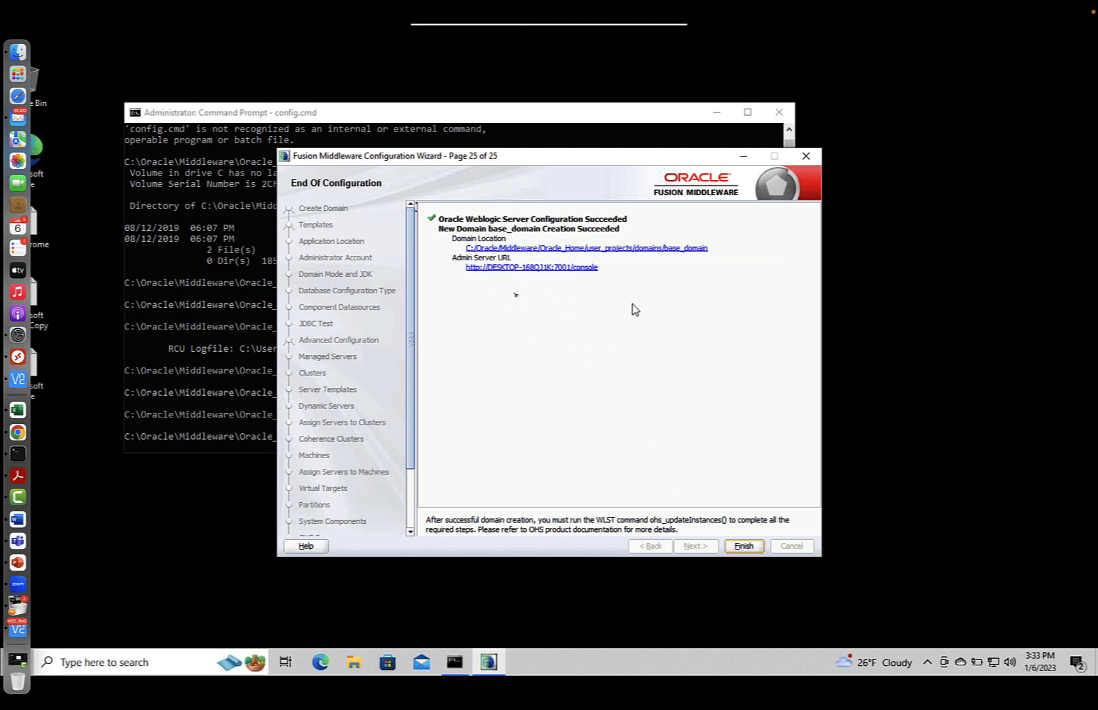
click(744, 547)
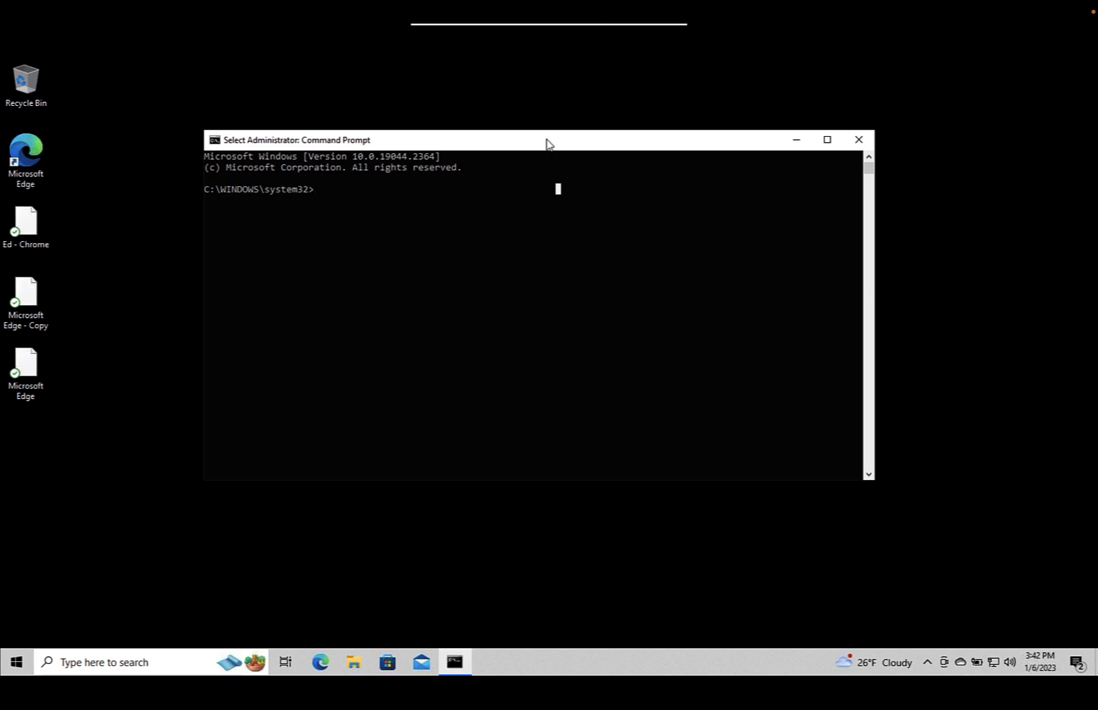
Change directory from the drive root to C:\Oracle\Middleware
text(cd \)
key(Return)
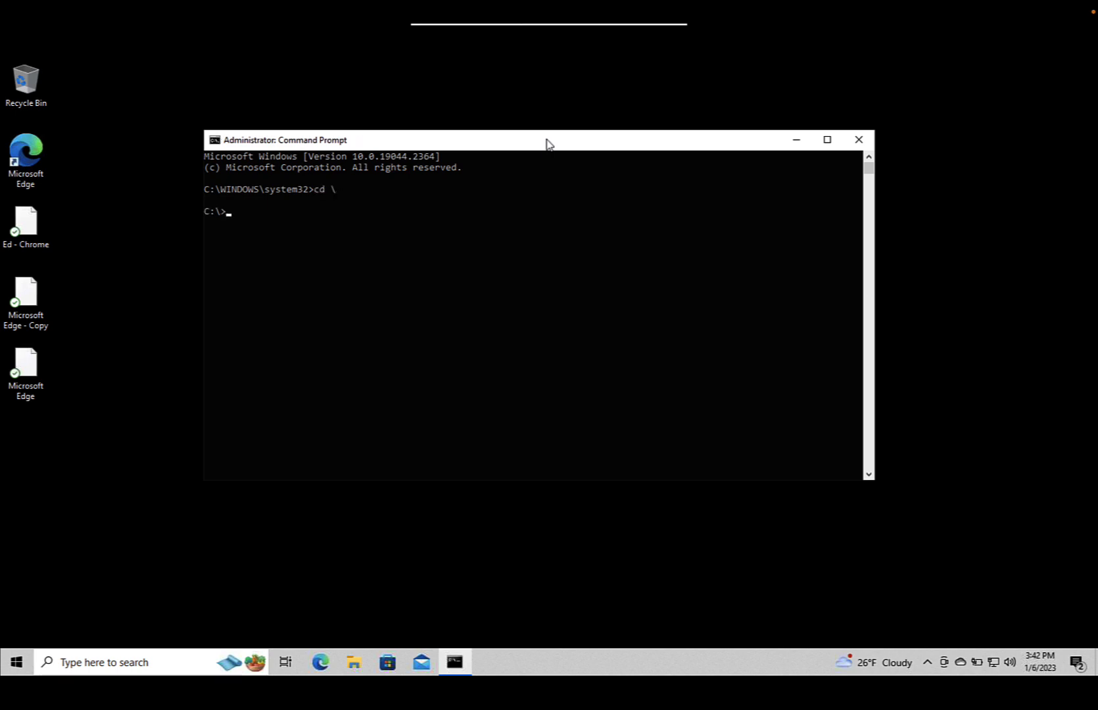
text(cd)
text(oracle)
key(Return)
text(cd midd)
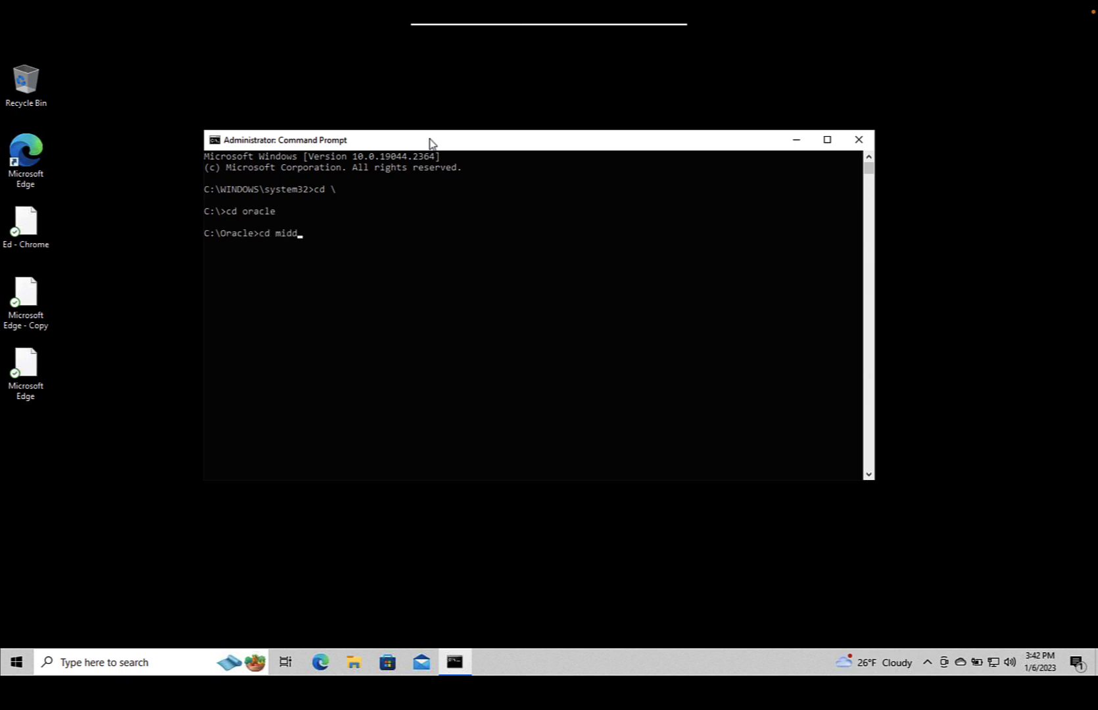
text(leware)
key(Return)
Enter the Oracle_Home folder, fixing the command that lacked cd
text(oracle_hom)
text(e)
key(Return)
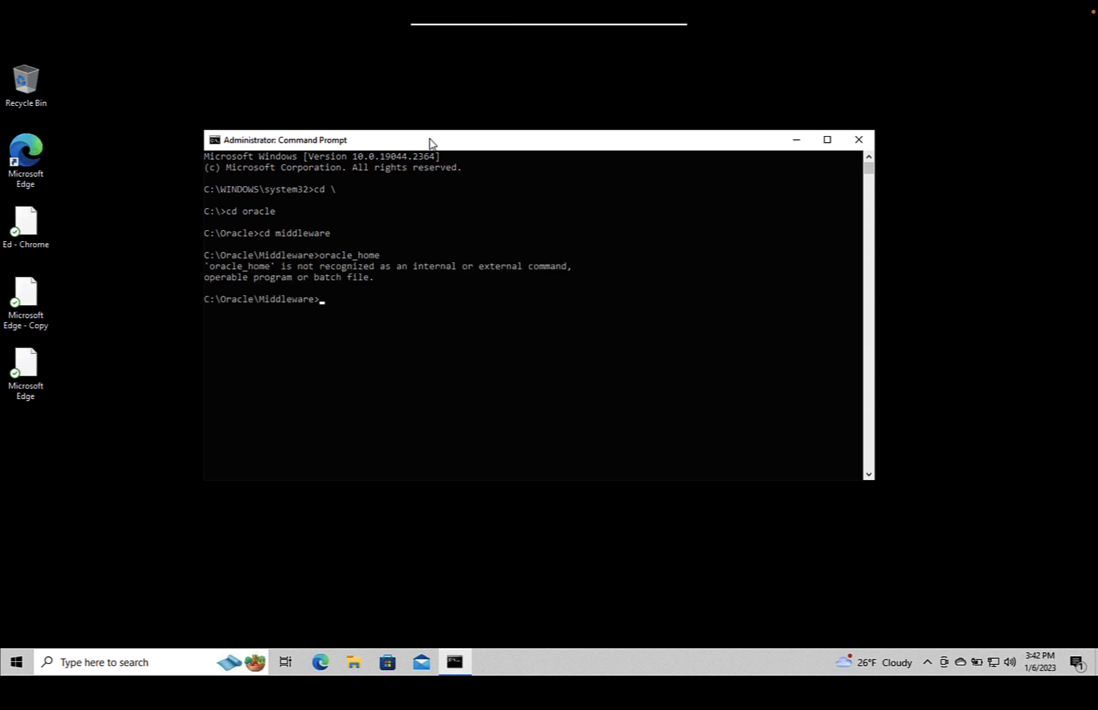
key(Up)
key(Left)
key(Left)
key(Left)
key(Left)
key(Left)
key(Left)
key(Left)
key(Left)
key(Left)
key(Left)
text(c)
key(BackSpace)
key(Left)
text(cd)
key(Return)
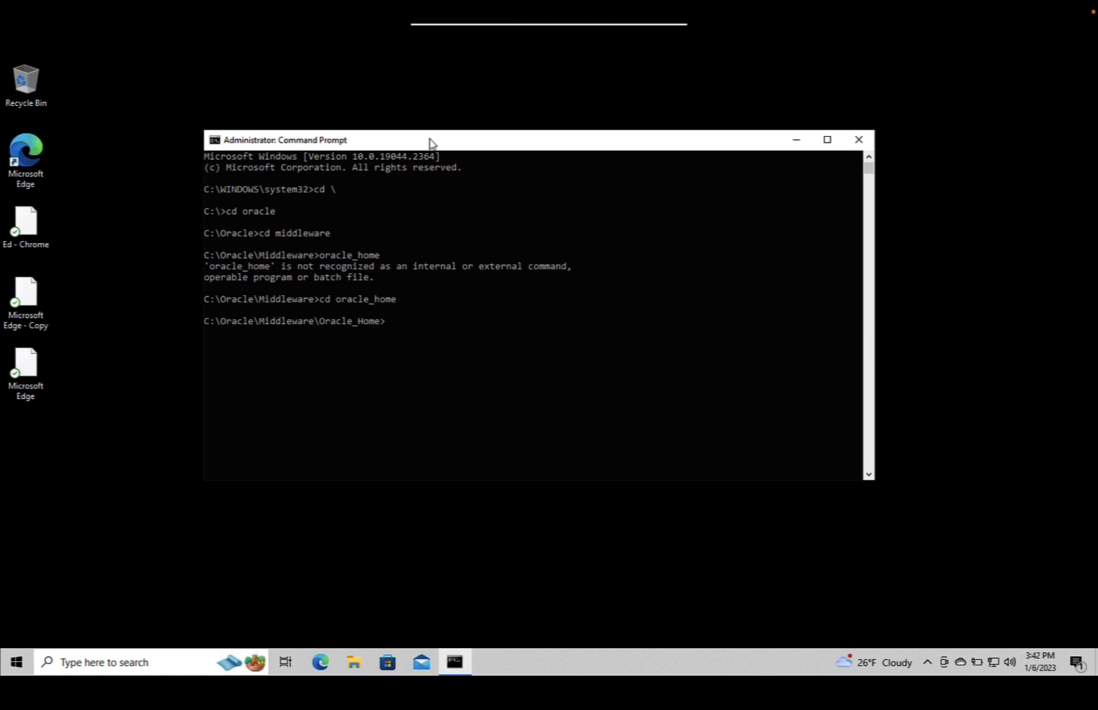
Move into user_projects\domains\base_domain and start a mkdir for the servers folder
text(cd user_projects)
key(Return)
text(cd domains)
key(Return)
text(cd base_domain)
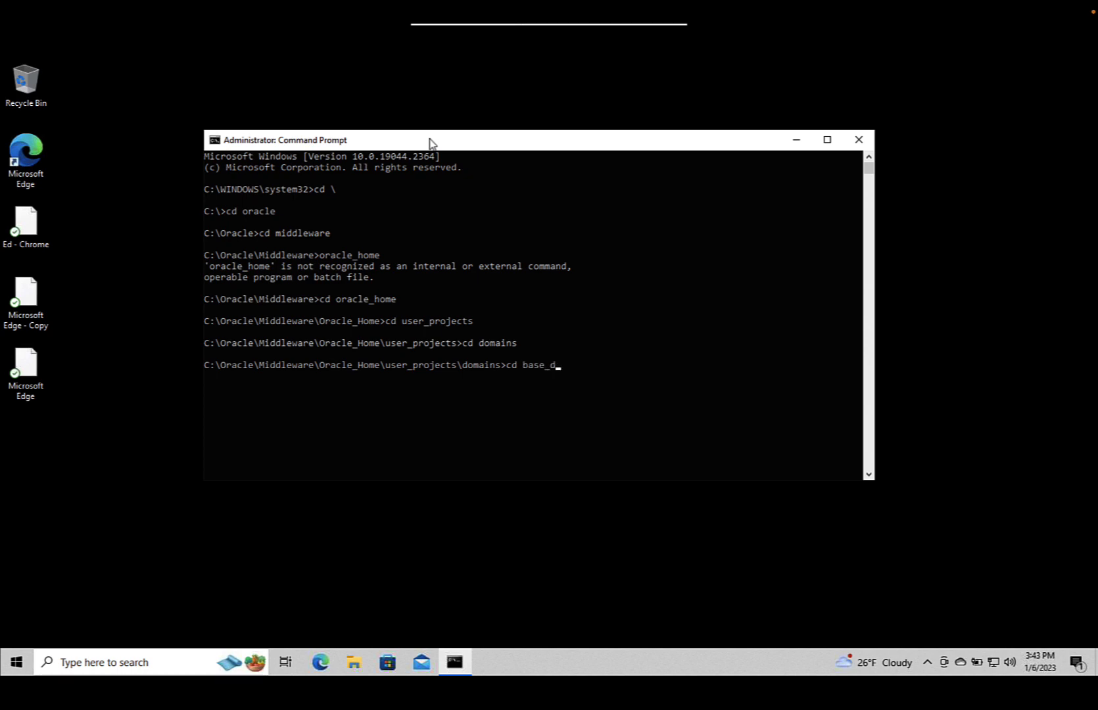
key(Return)
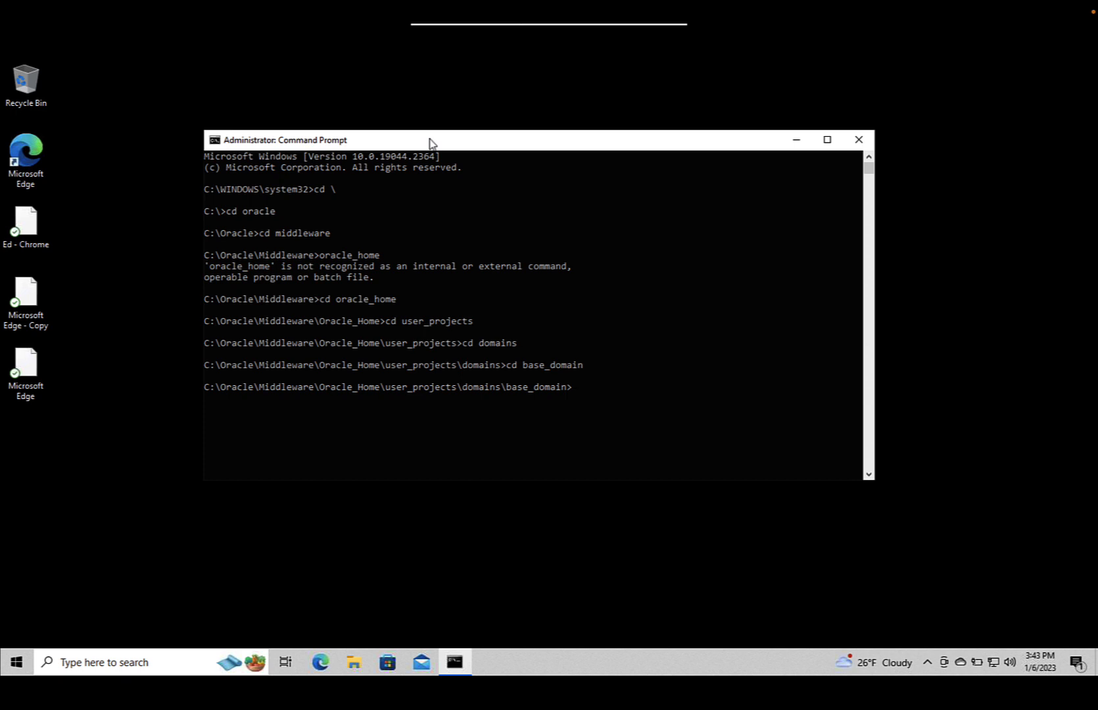
text(mkdir servers)
Create the servers folder, enter it, and make AdminServer\security
key(Return)
text(cd servers)
key(Return)
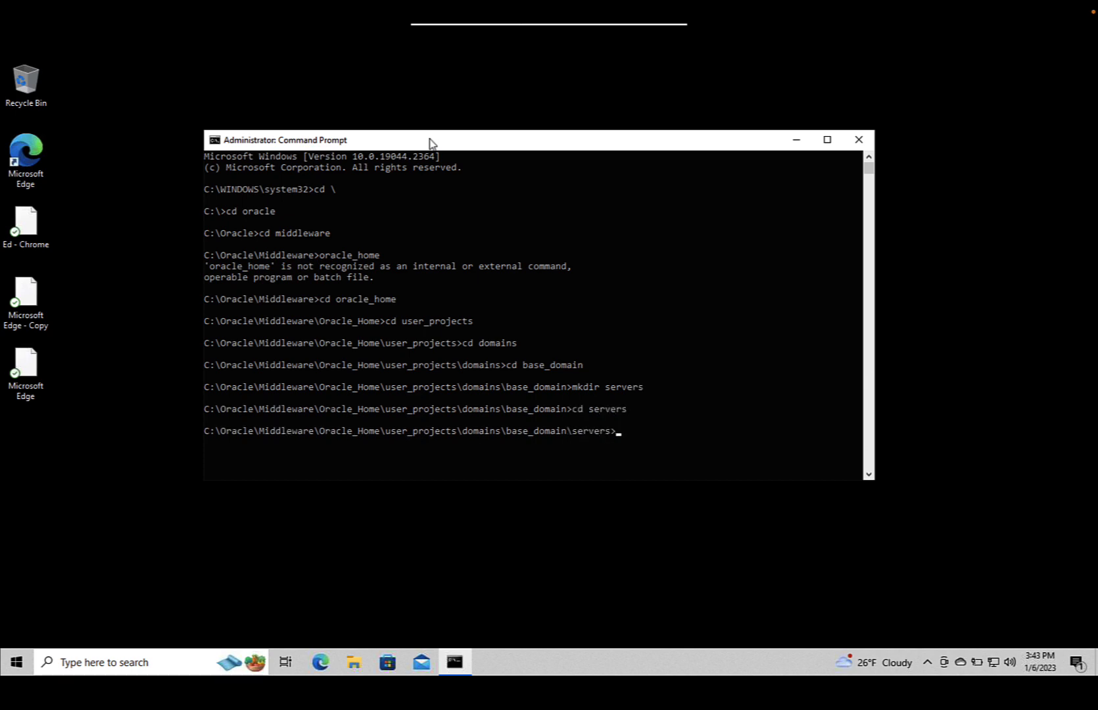
text(mkdir AdminServer\security)
key(Return)
Create WLS_FORMS\security and WLS_REPORTS\security by editing the recalled mkdir command
key(Up)
key(Left)
key(Left)
key(Left)
key(Left)
key(Left)
key(Left)
key(Left)
key(Left)
key(Left)
key(BackSpace)
key(BackSpace)
key(BackSpace)
key(BackSpace)
key(BackSpace)
key(BackSpace)
key(BackSpace)
key(BackSpace)
key(BackSpace)
key(BackSpace)
key(BackSpace)
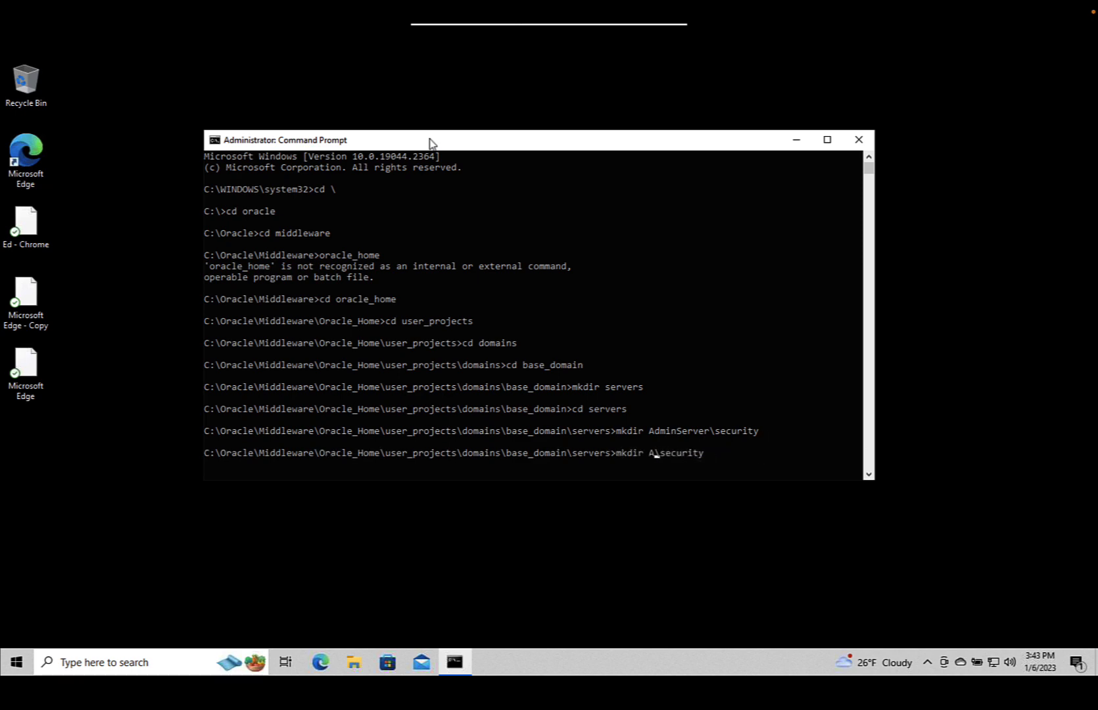
text(WLS_FORMS)
key(Return)
key(Up)
key(Left)
key(Left)
key(Left)
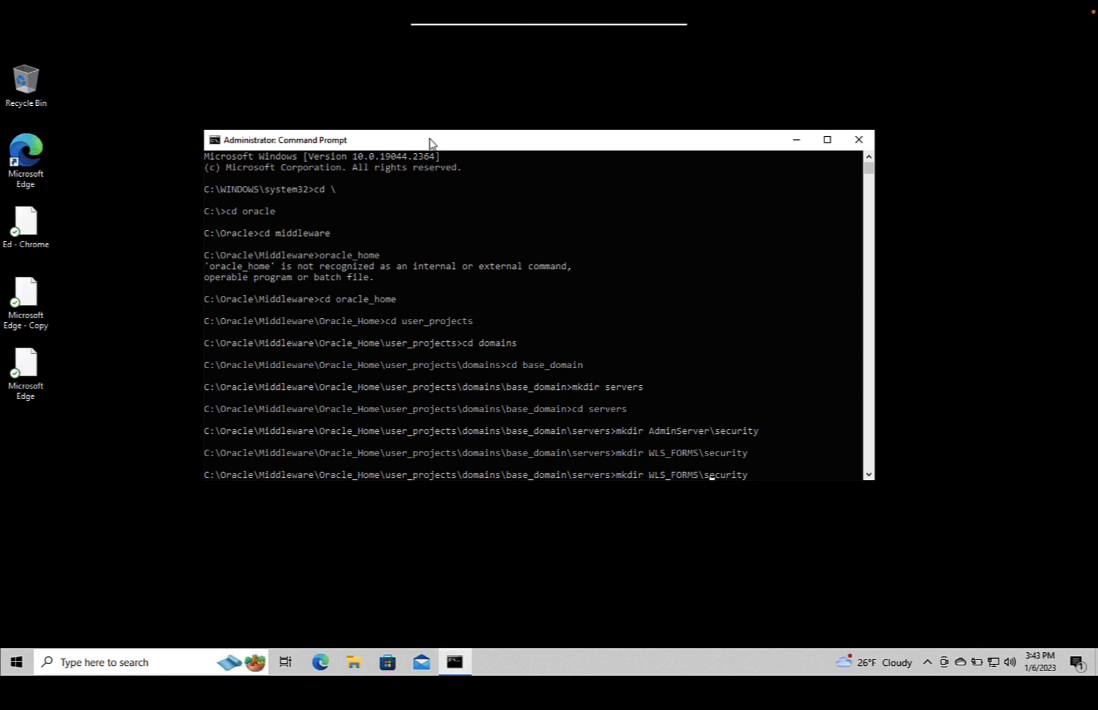
key(BackSpace)
key(BackSpace)
key(BackSpace)
key(BackSpace)
key(BackSpace)
text(REPRO)
text(TS)
key(Return)
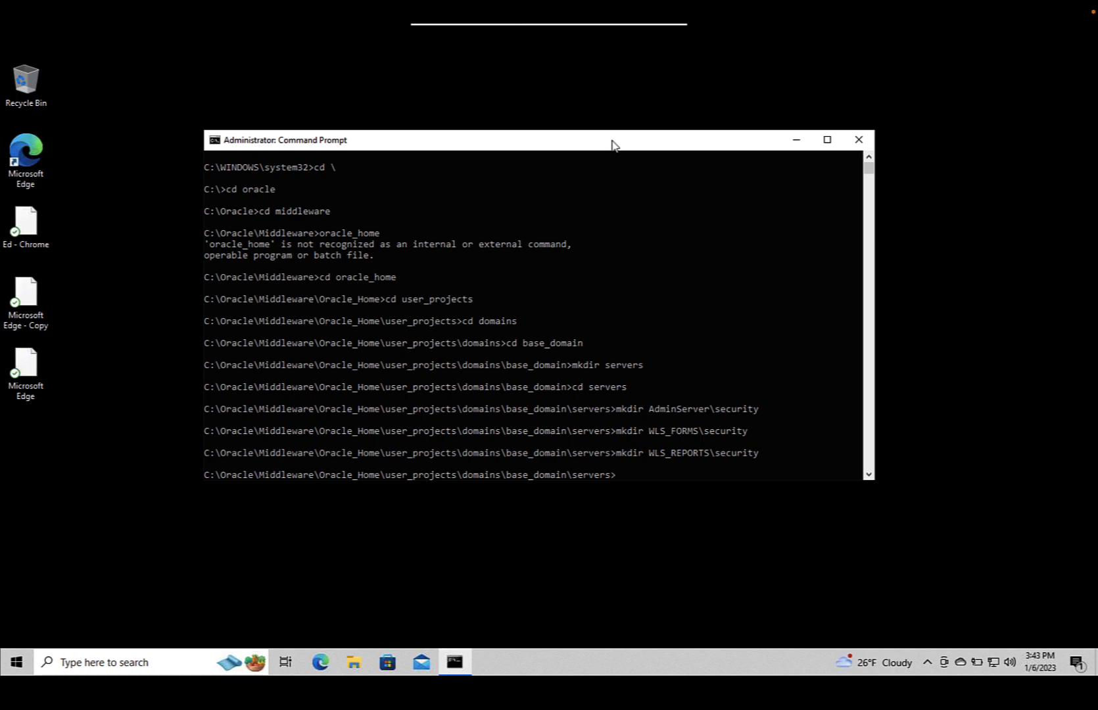
Change into the AdminServer\security folder
text(cd AdminServer\sec)
key(Tab)
key(Return)
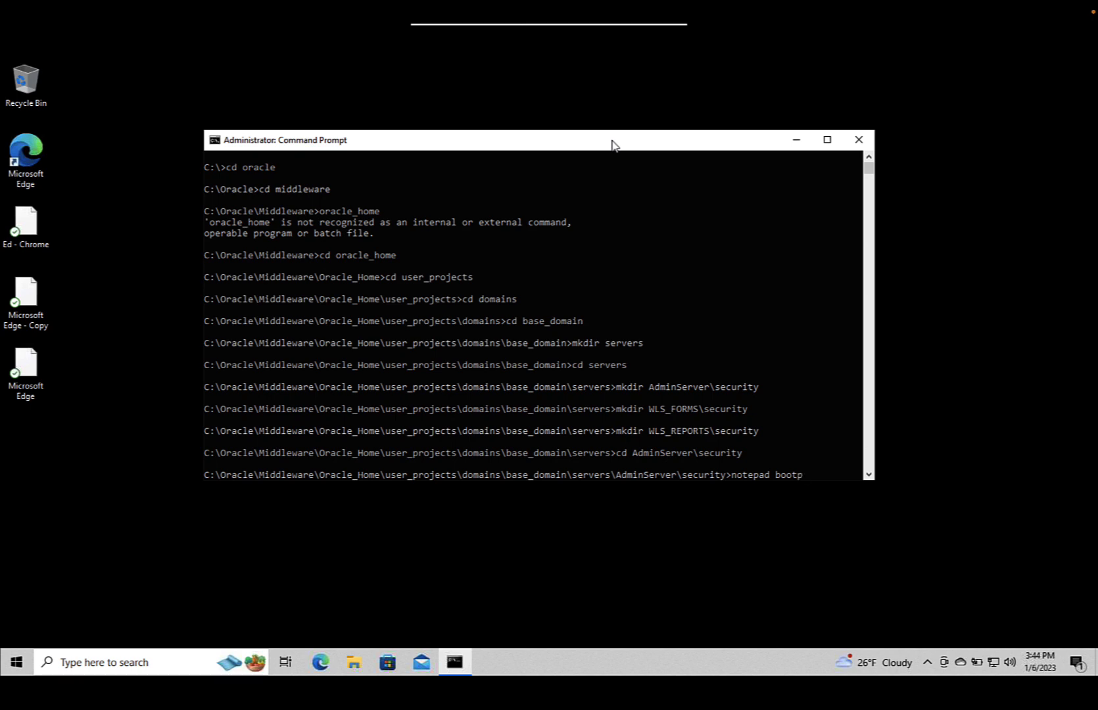
Open a new boot.properties file in Notepad from the command prompt
text(operties)
key(Return)
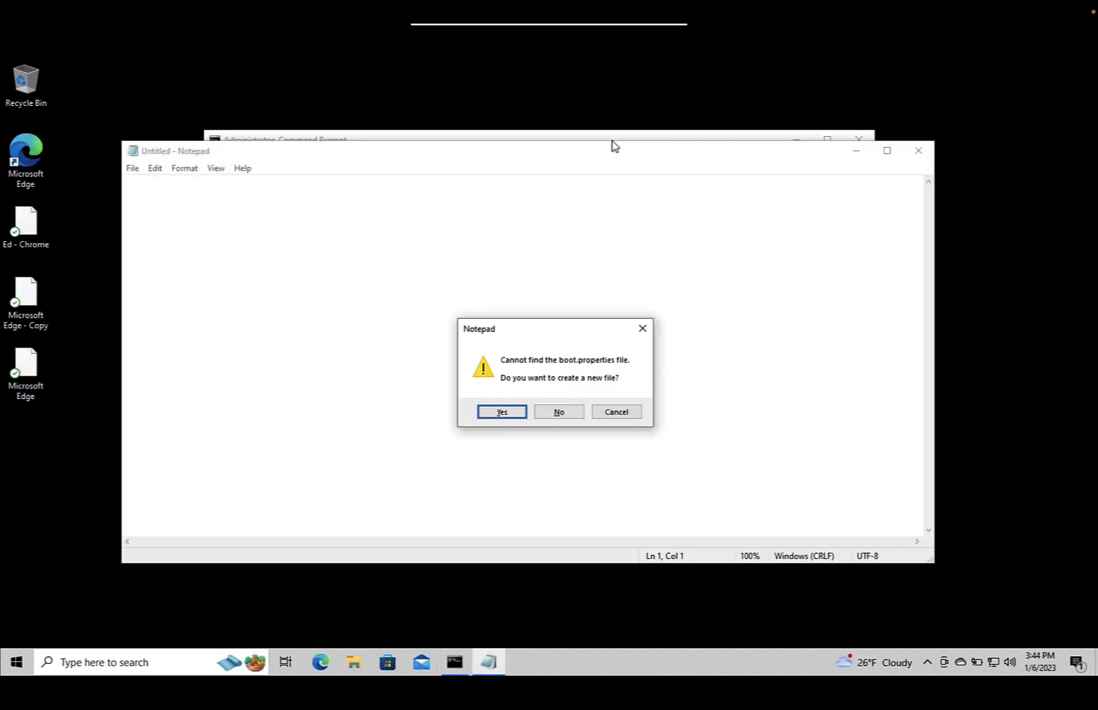
click(502, 412)
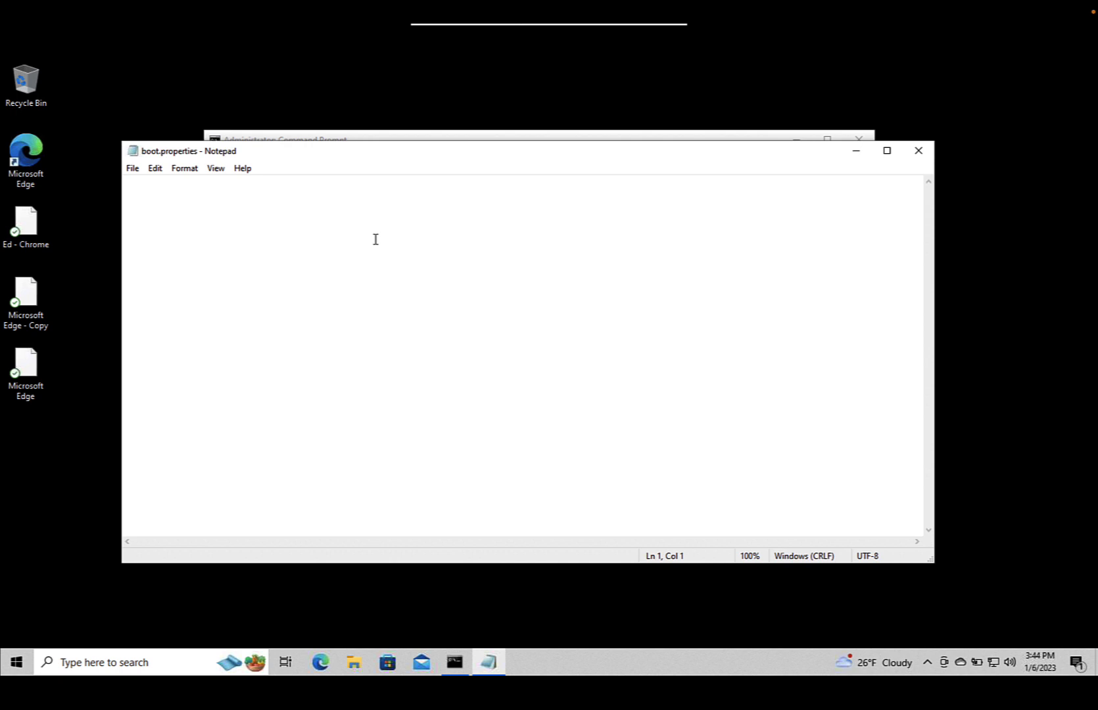
Enter the admin username and password lines in boot.properties and save it
key(BackSpace)
key(BackSpace)
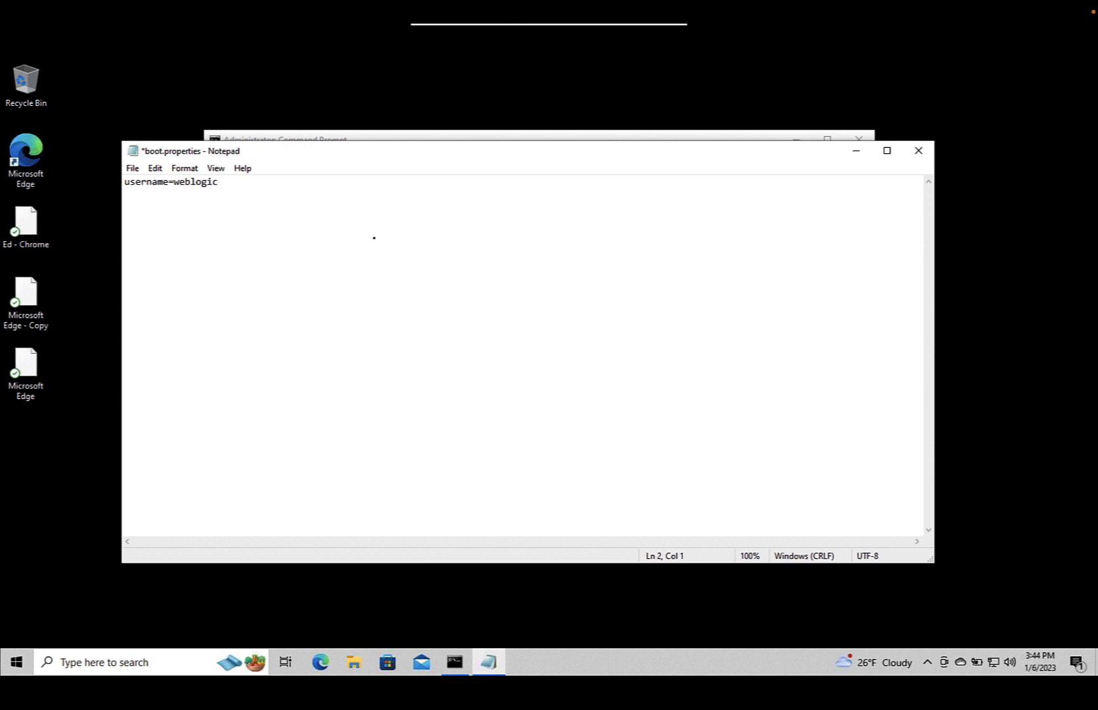
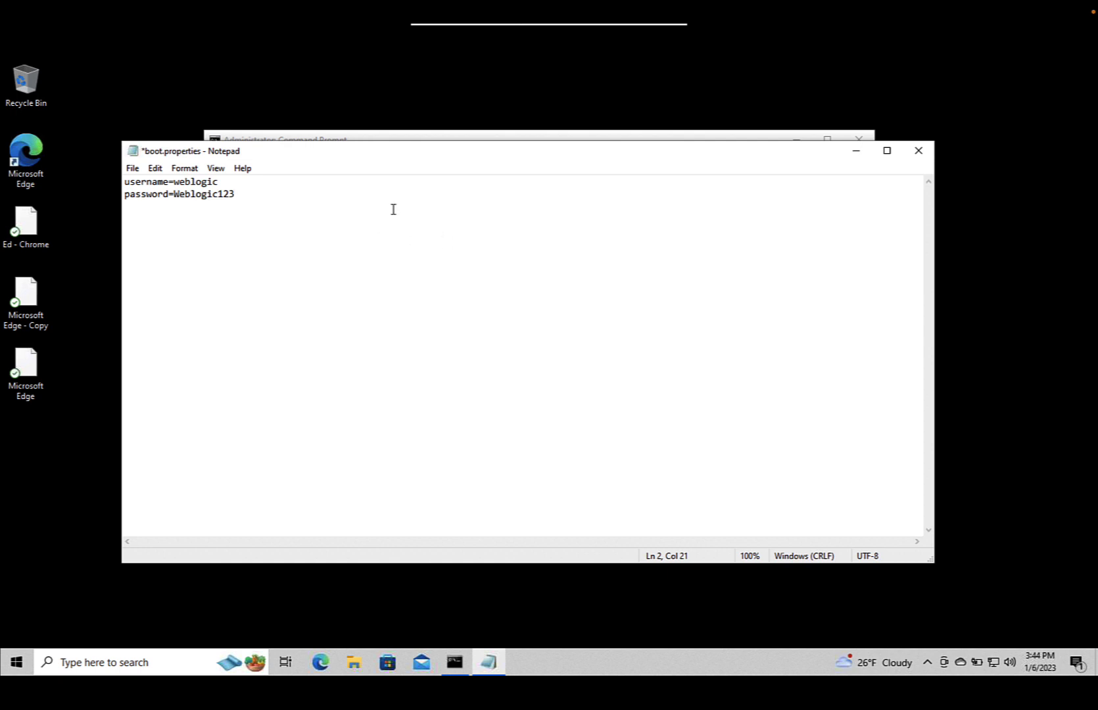
key(Return)
click(132, 169)
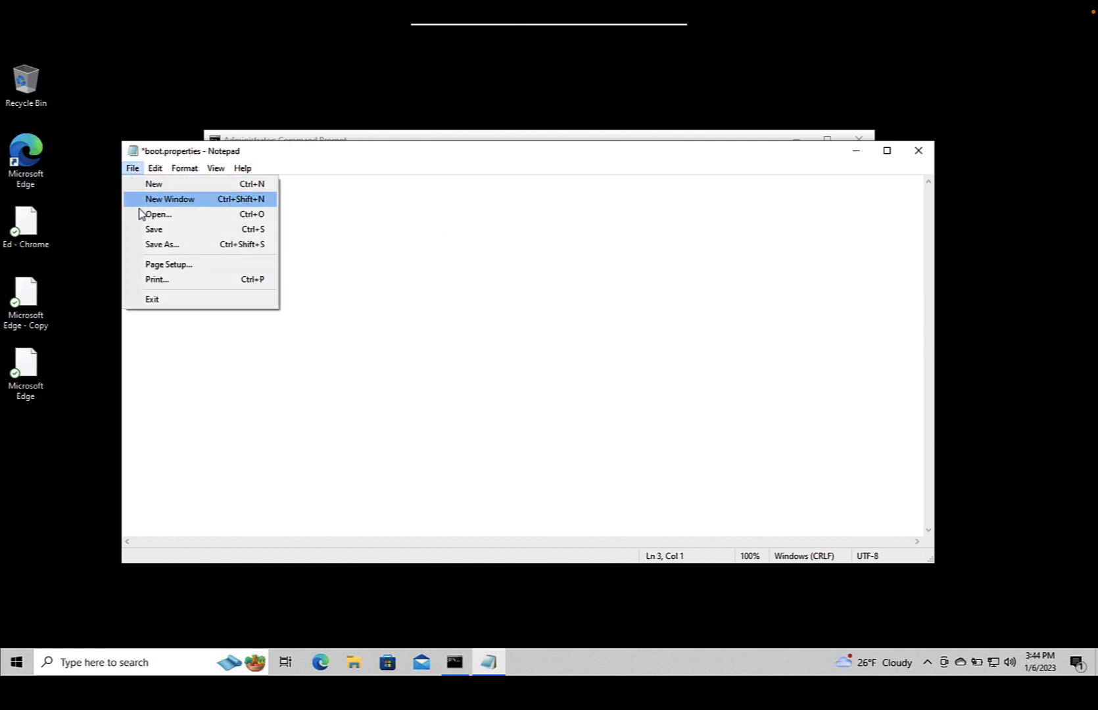
click(149, 228)
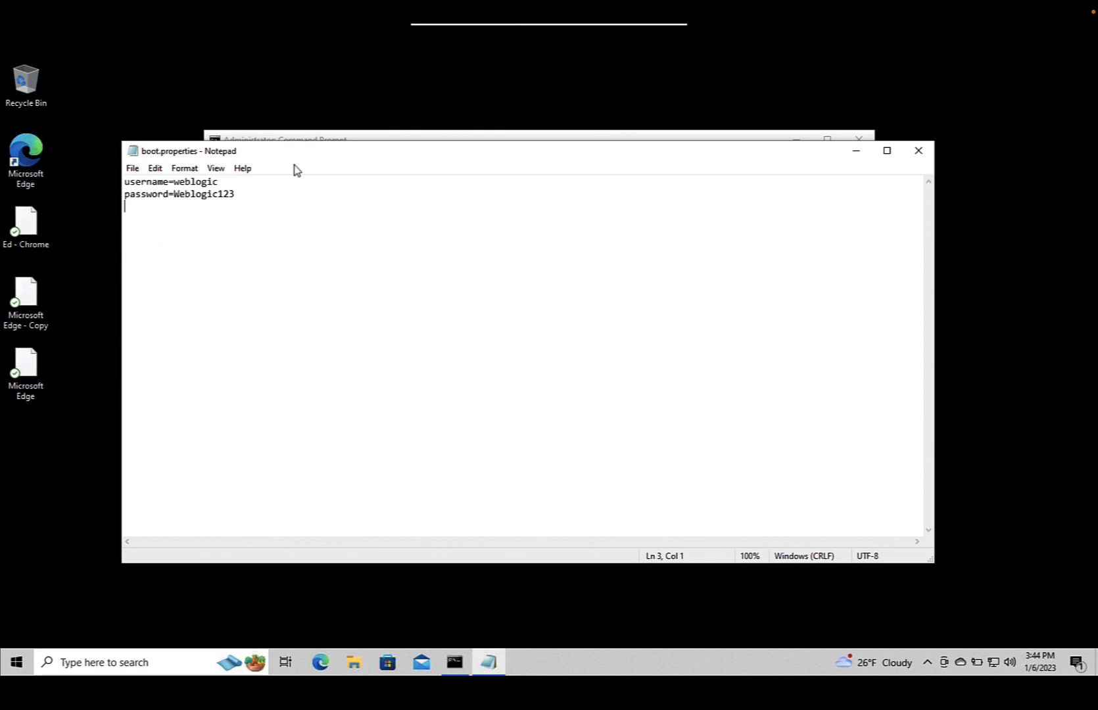
drag(299, 159, 407, 172)
Save a copy of boot.properties into servers\WLS_FORMS\security
click(242, 182)
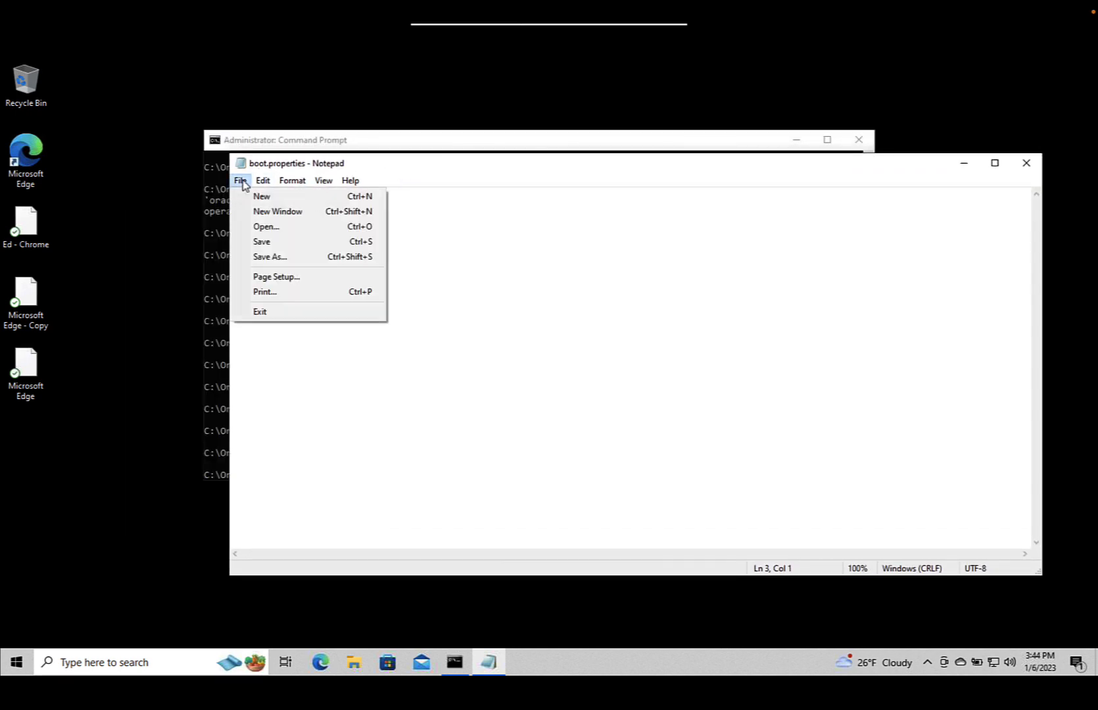
click(258, 255)
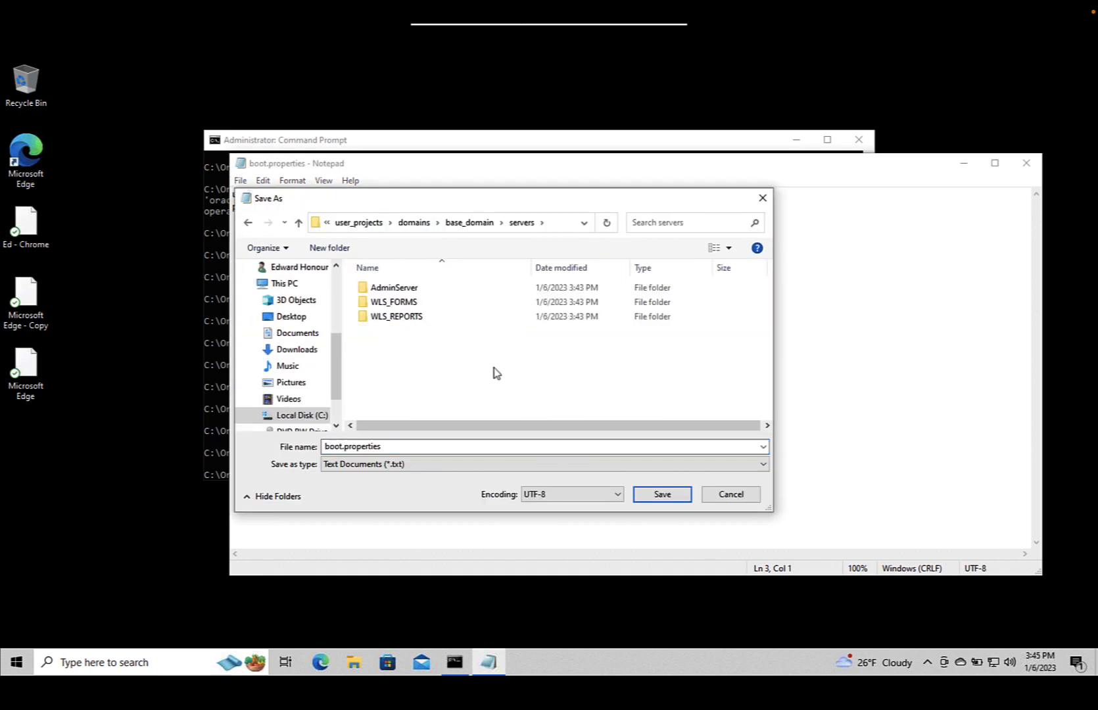
double_click(384, 304)
double_click(384, 290)
click(661, 494)
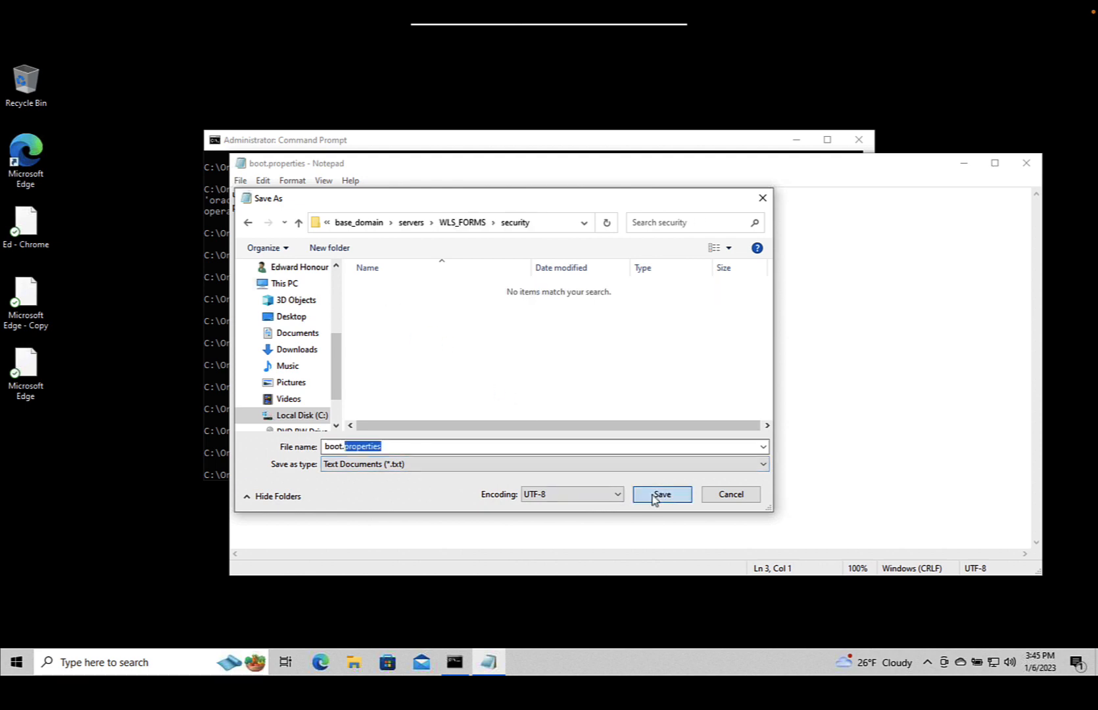
Save another copy of boot.properties into servers\WLS_REPORTS\security
click(239, 180)
click(269, 256)
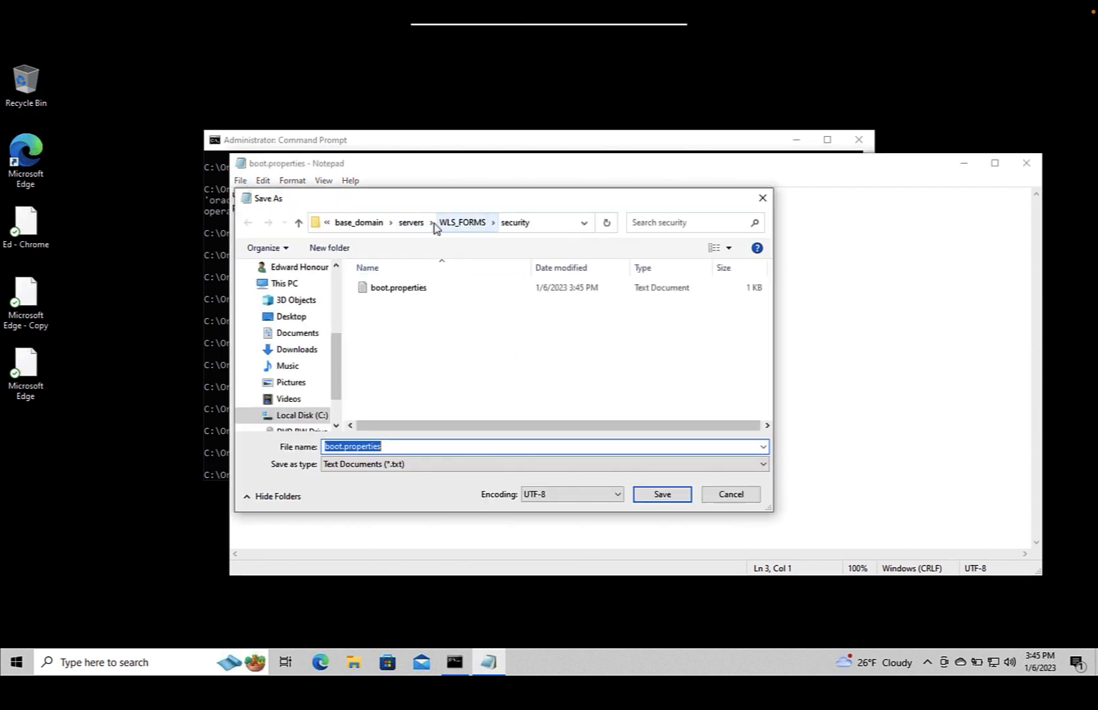
click(411, 223)
double_click(396, 318)
double_click(388, 290)
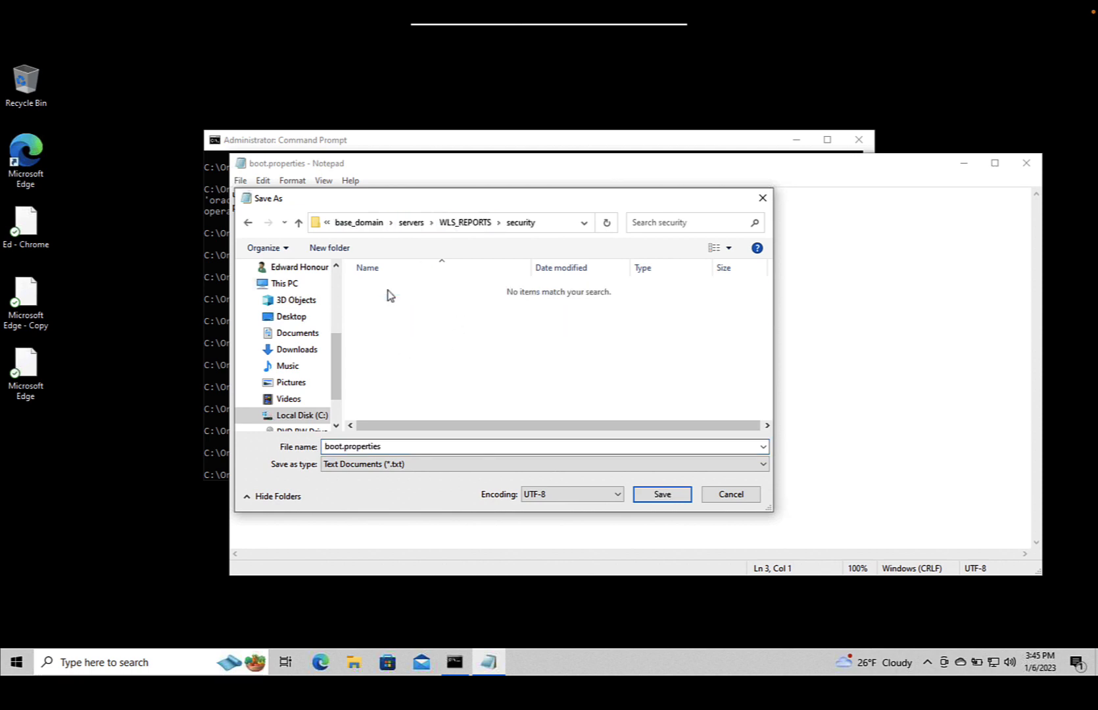
click(674, 499)
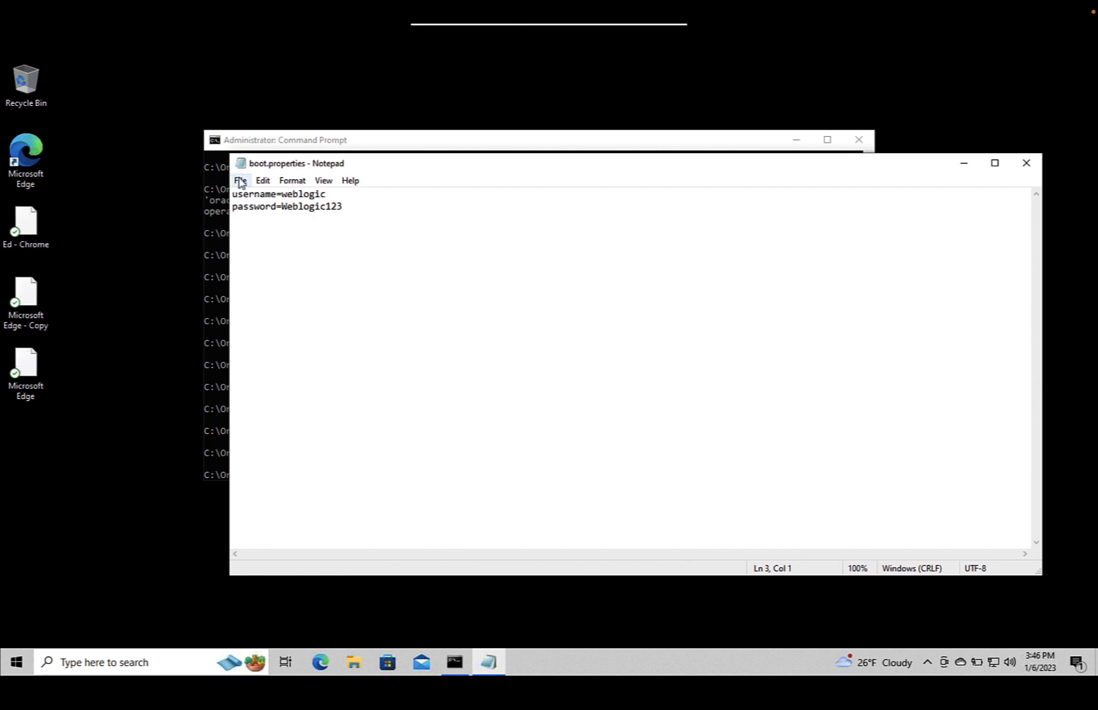
Close Notepad, returning to the command prompt
click(375, 141)
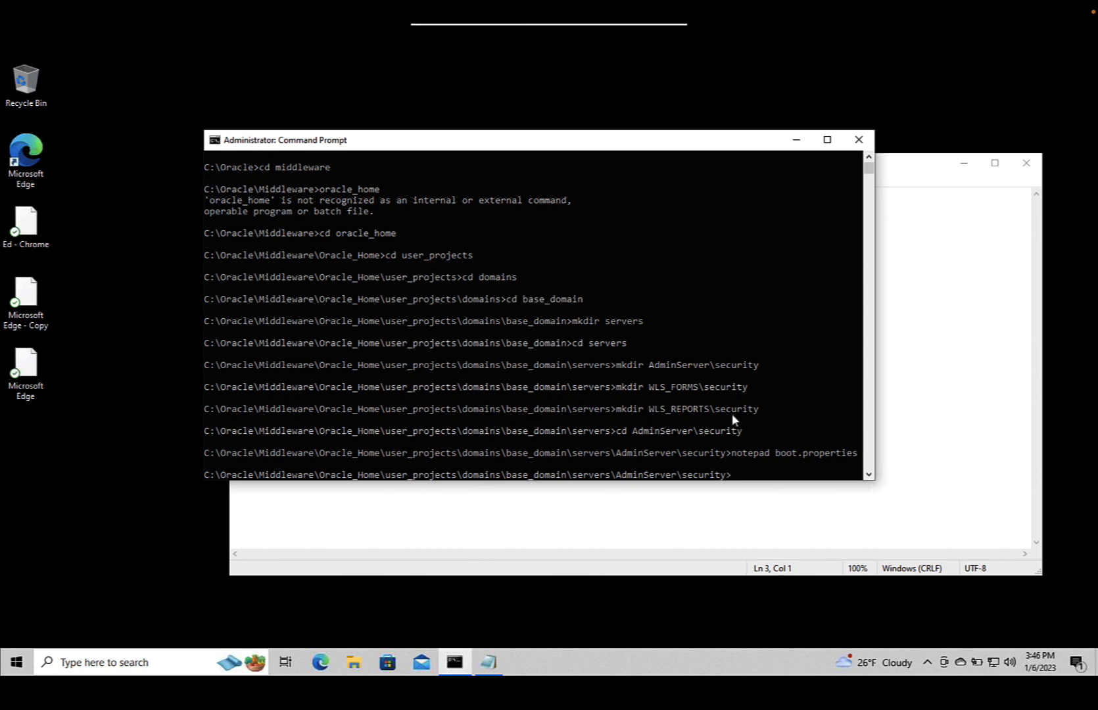
click(907, 385)
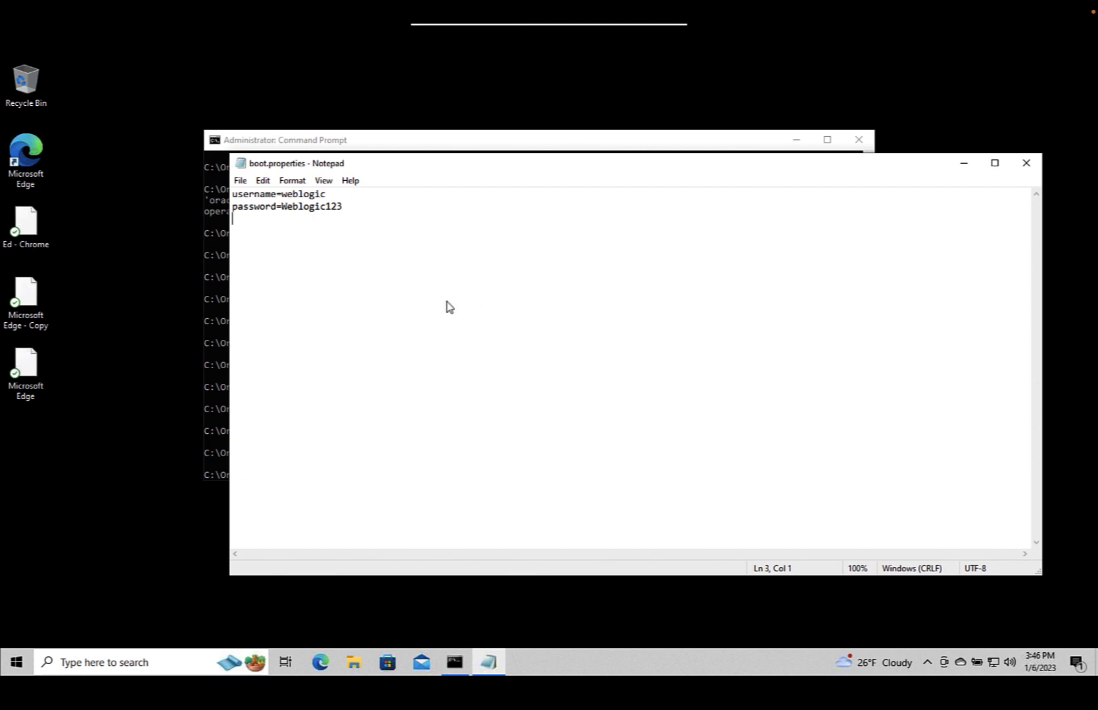
click(1025, 164)
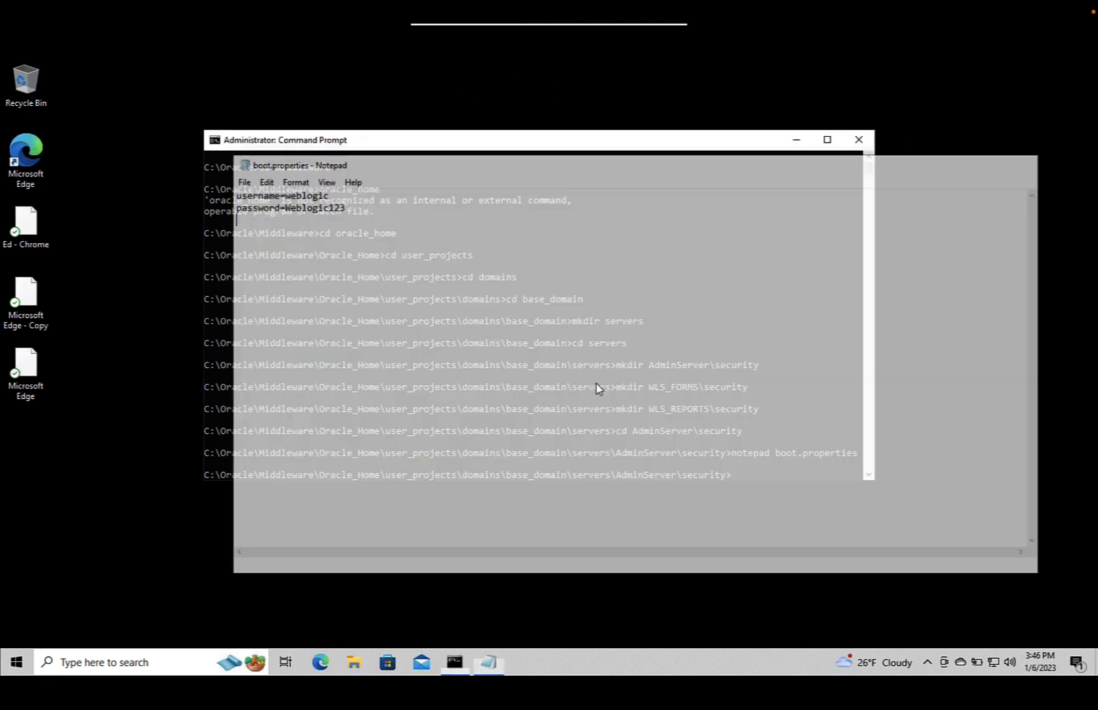
right_click(355, 661)
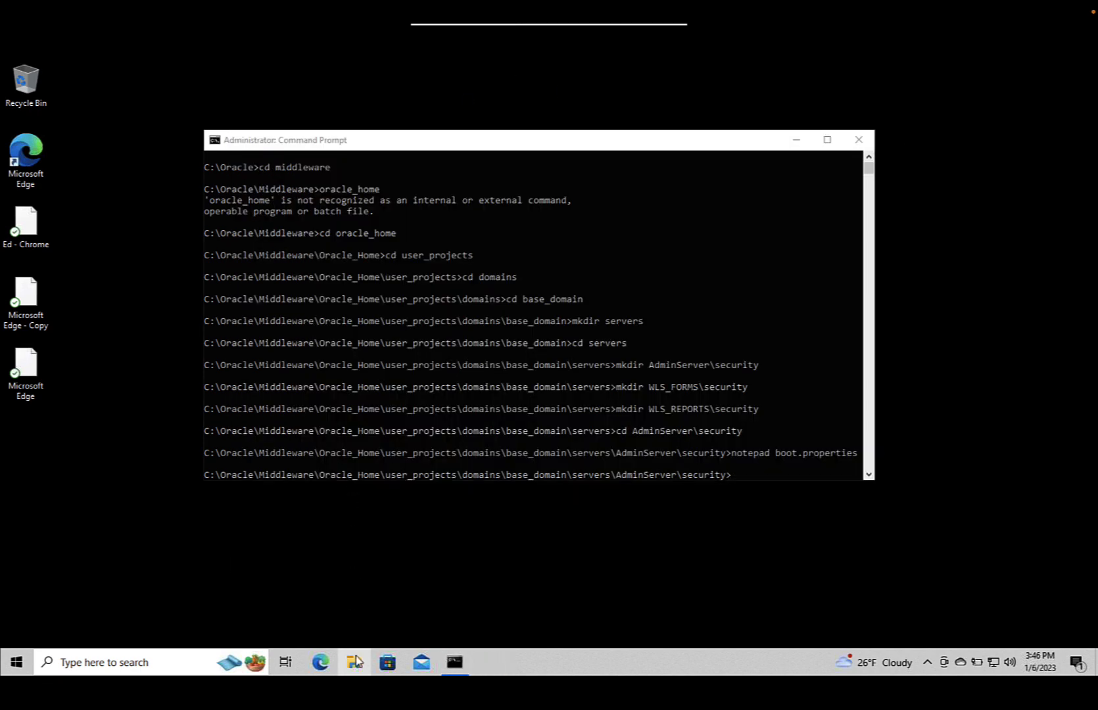
Open a new File Explorer window and browse Local Disk (C:) > Oracle > Middleware > Oracle_Home
click(354, 615)
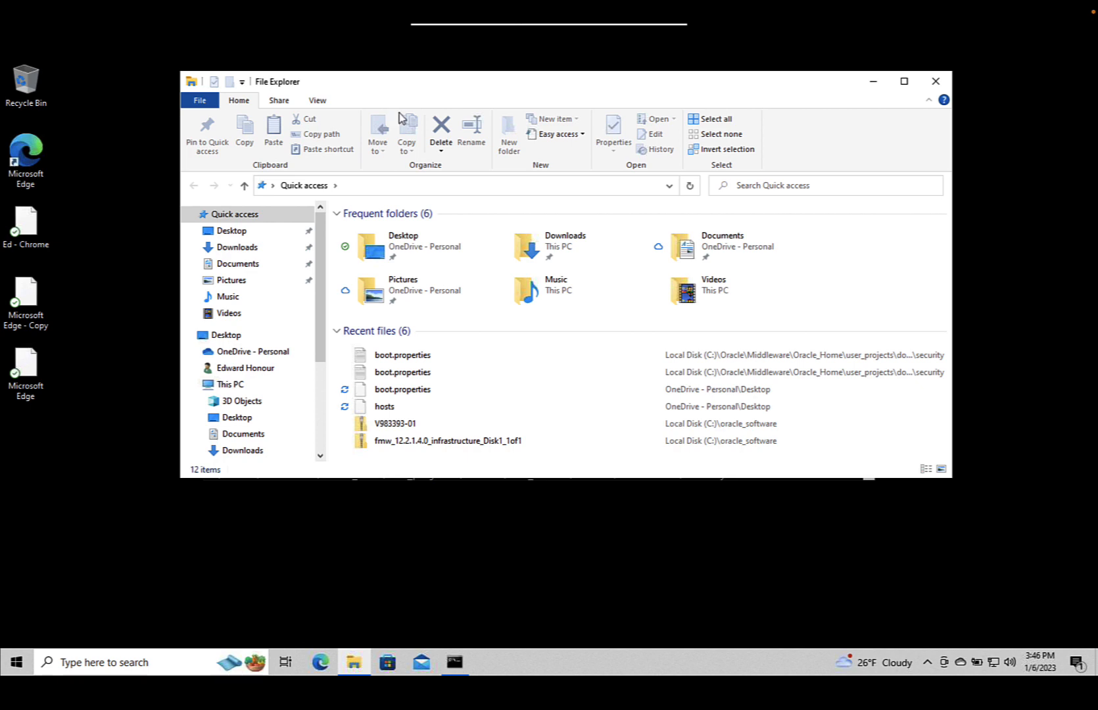
drag(323, 301, 327, 398)
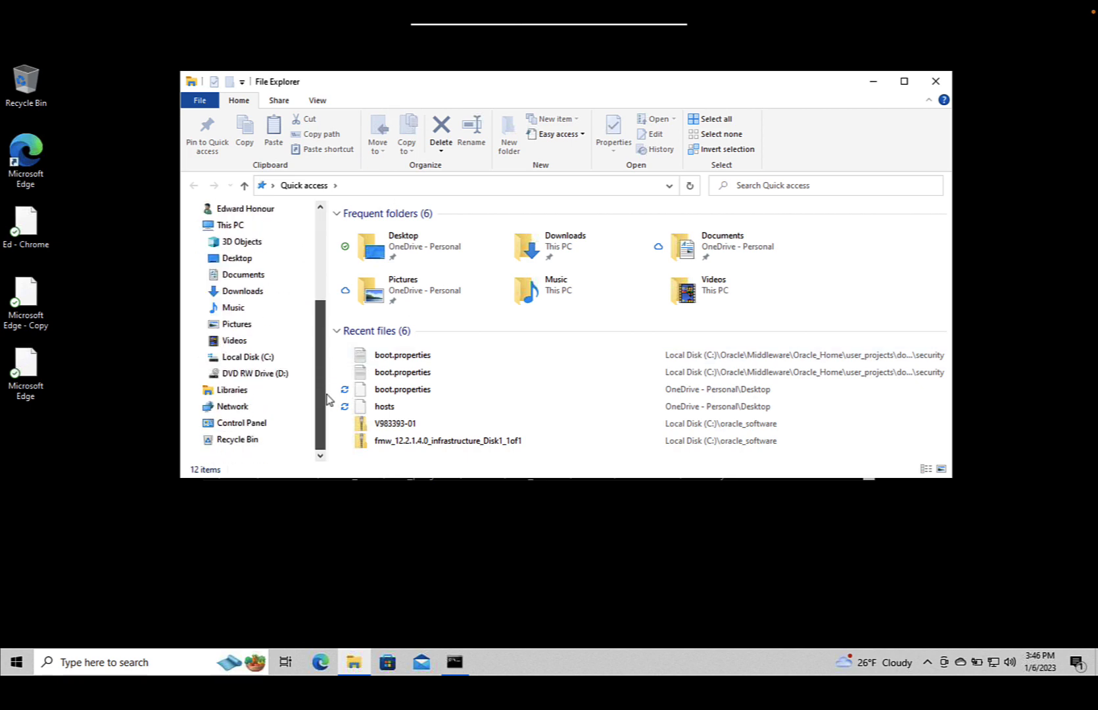
click(256, 362)
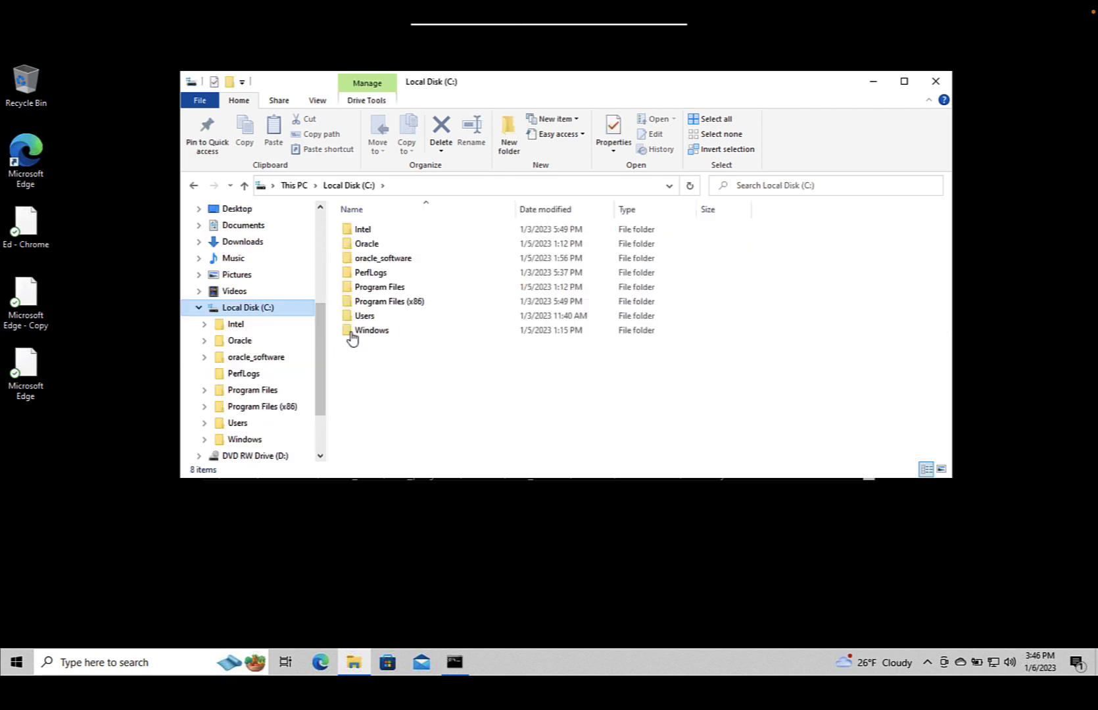
double_click(362, 247)
double_click(367, 234)
double_click(368, 235)
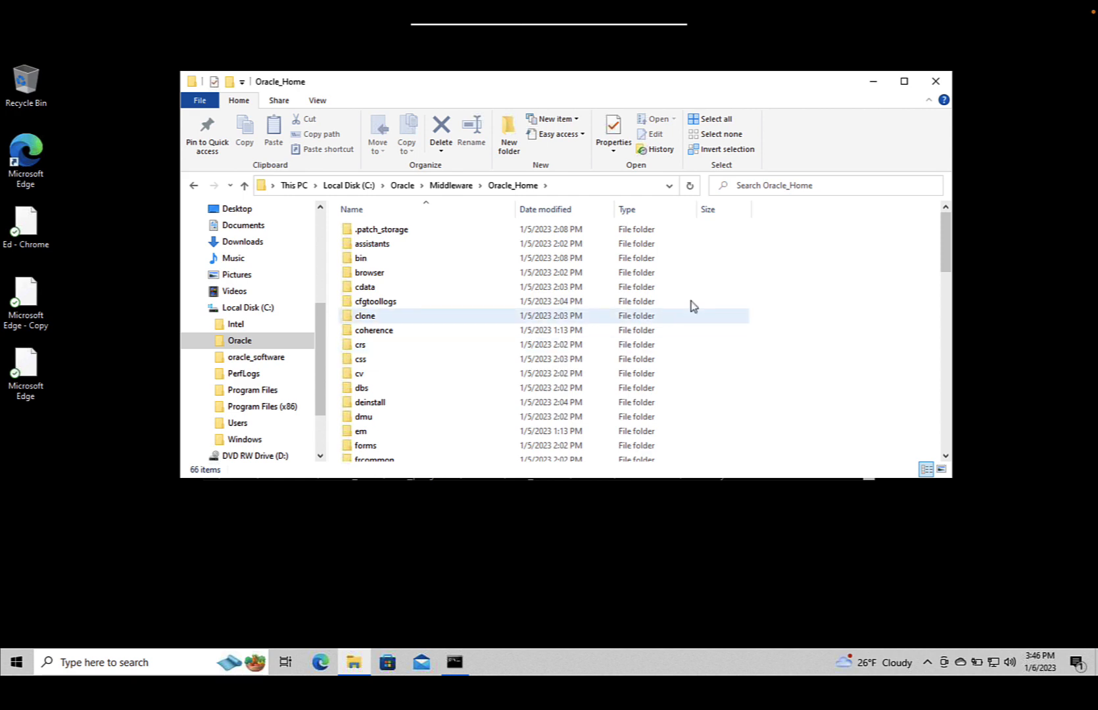
Continue into user_projects > domains > base_domain > bin and reposition the Explorer window
scroll(694, 305, down, 2)
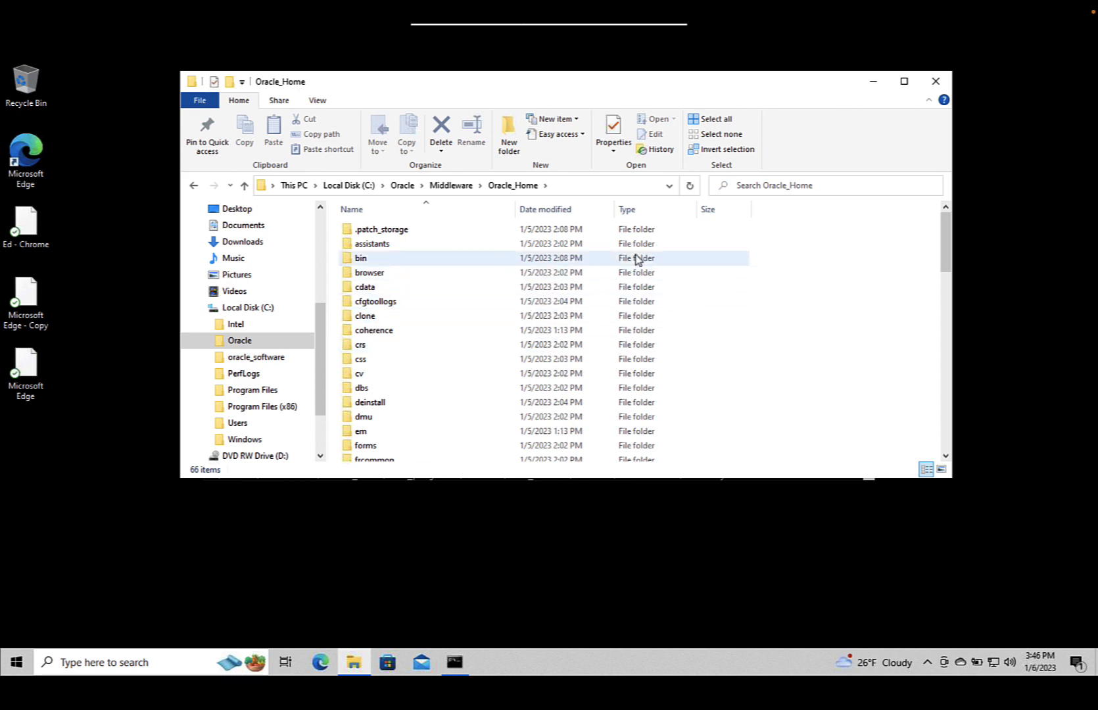
scroll(946, 318, down, 12)
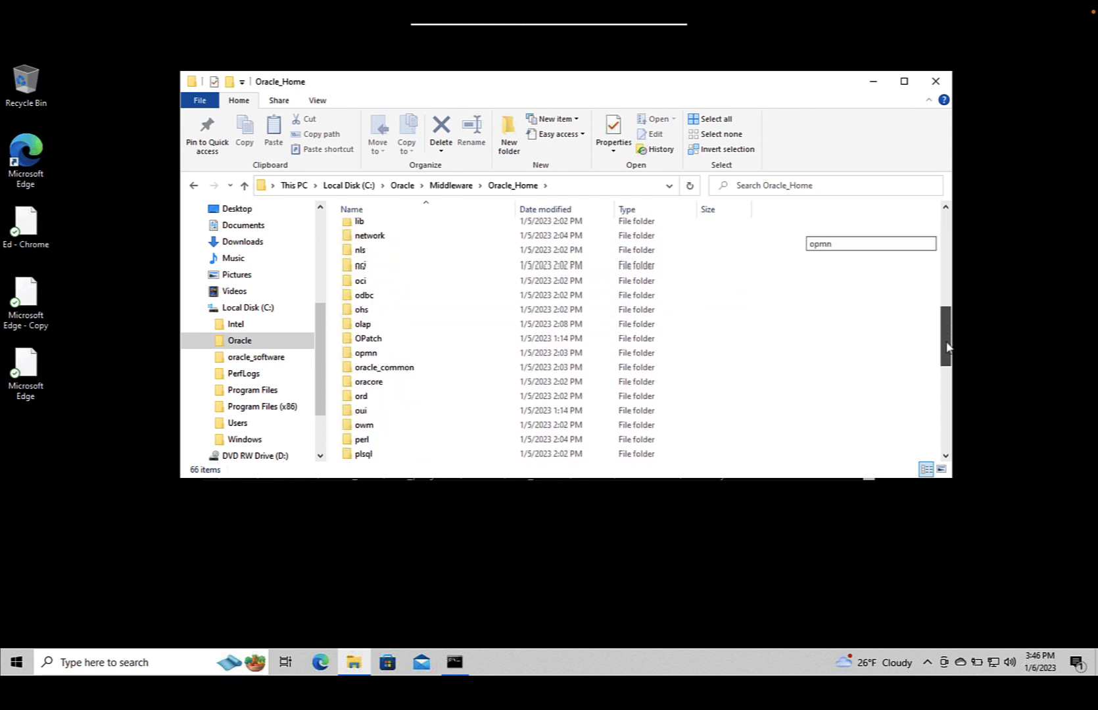
drag(955, 402, 955, 420)
double_click(424, 371)
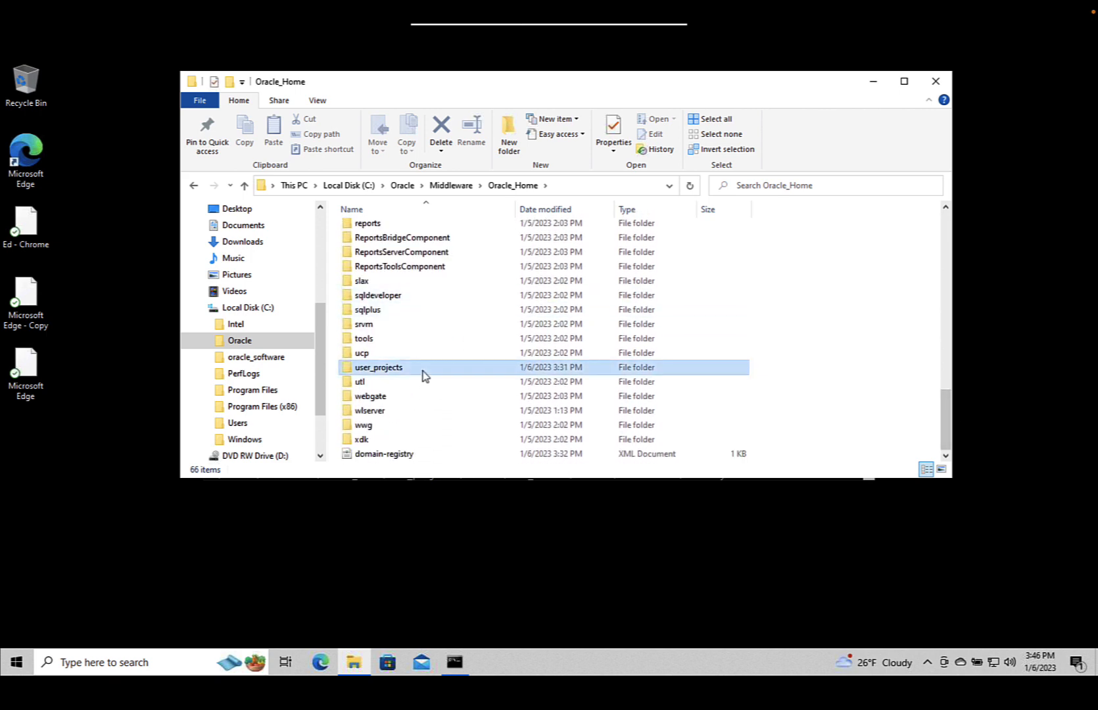
click(387, 244)
double_click(386, 244)
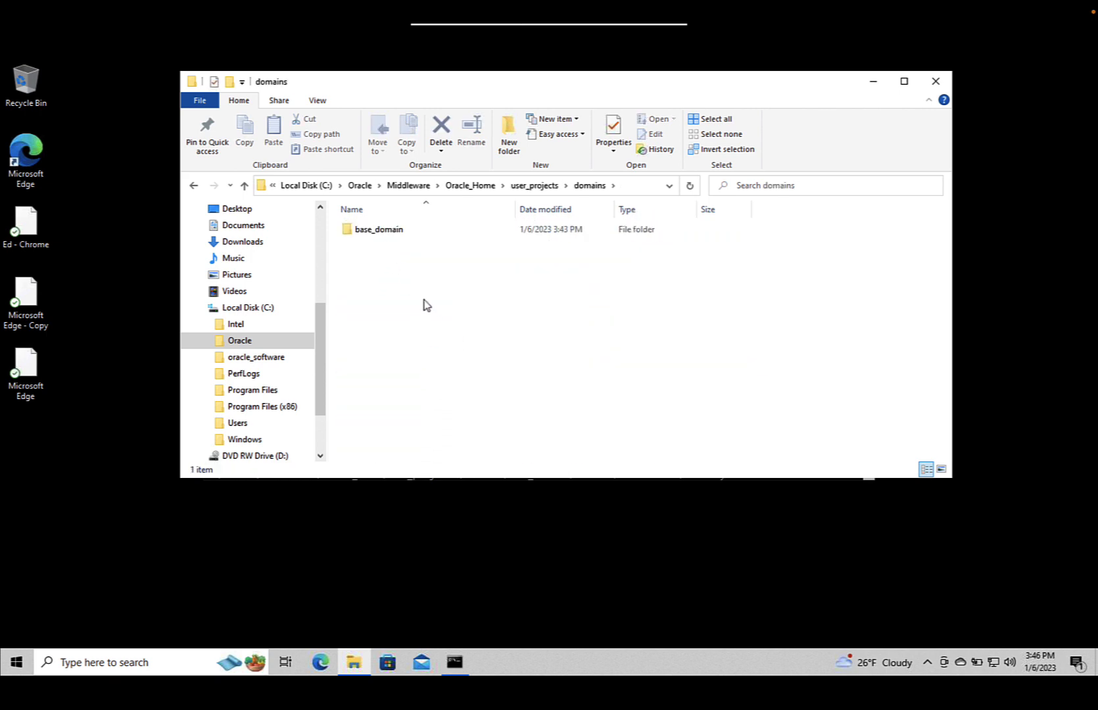
double_click(369, 234)
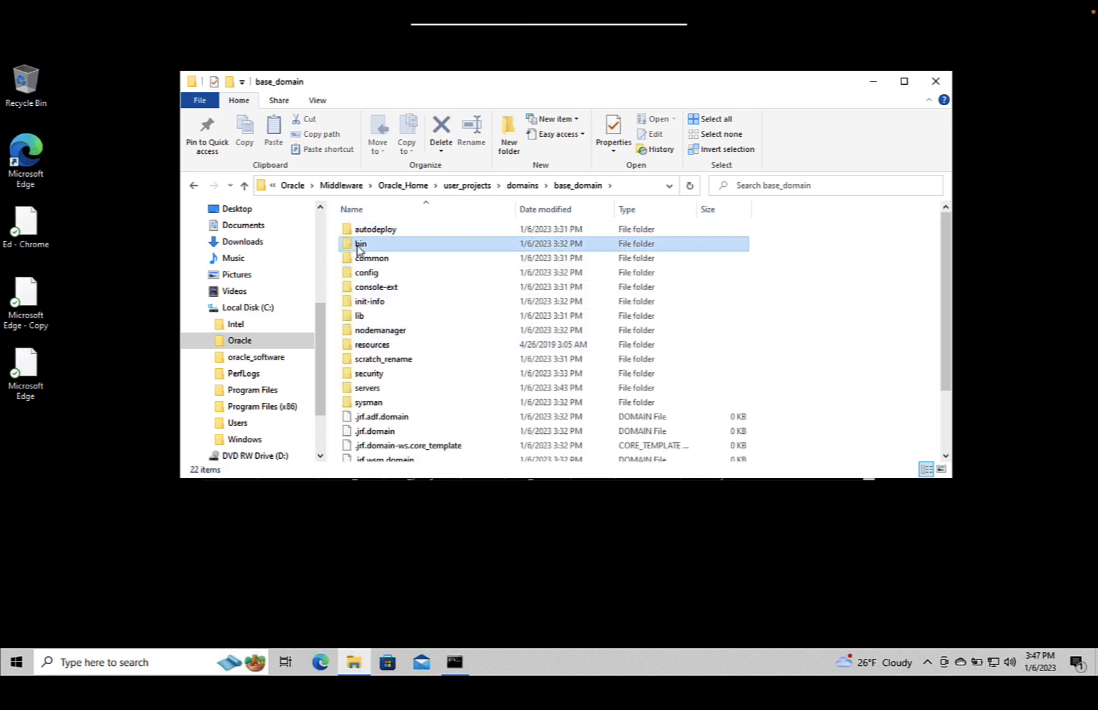
double_click(360, 244)
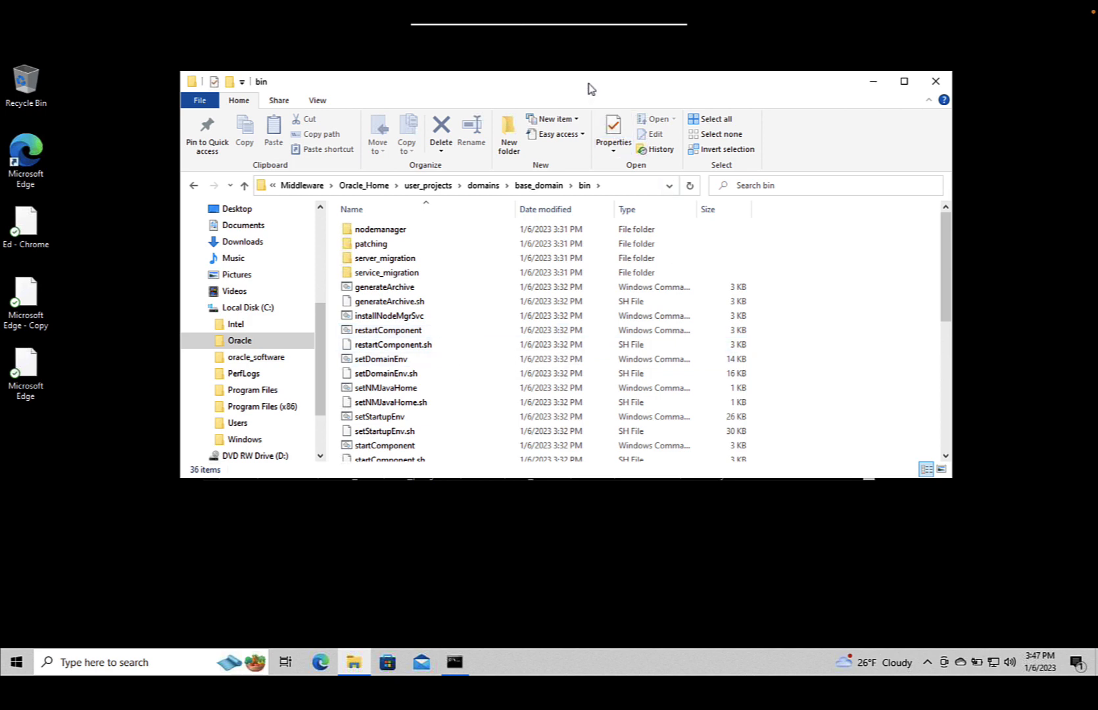
drag(586, 86, 591, 84)
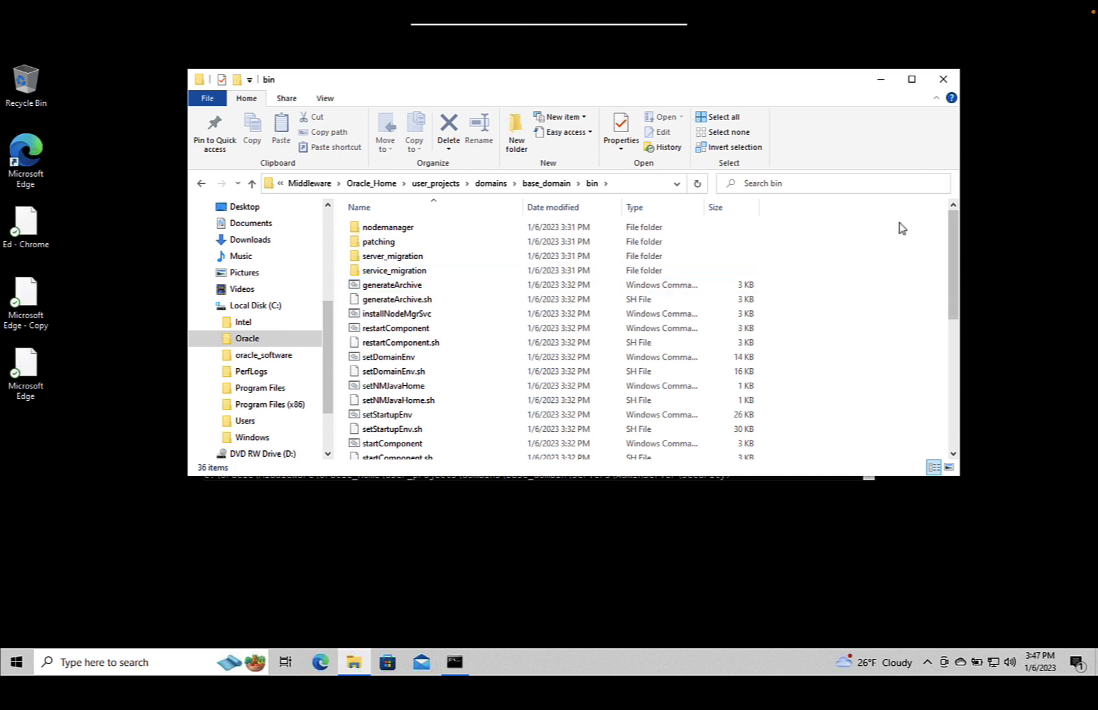
drag(953, 240, 958, 298)
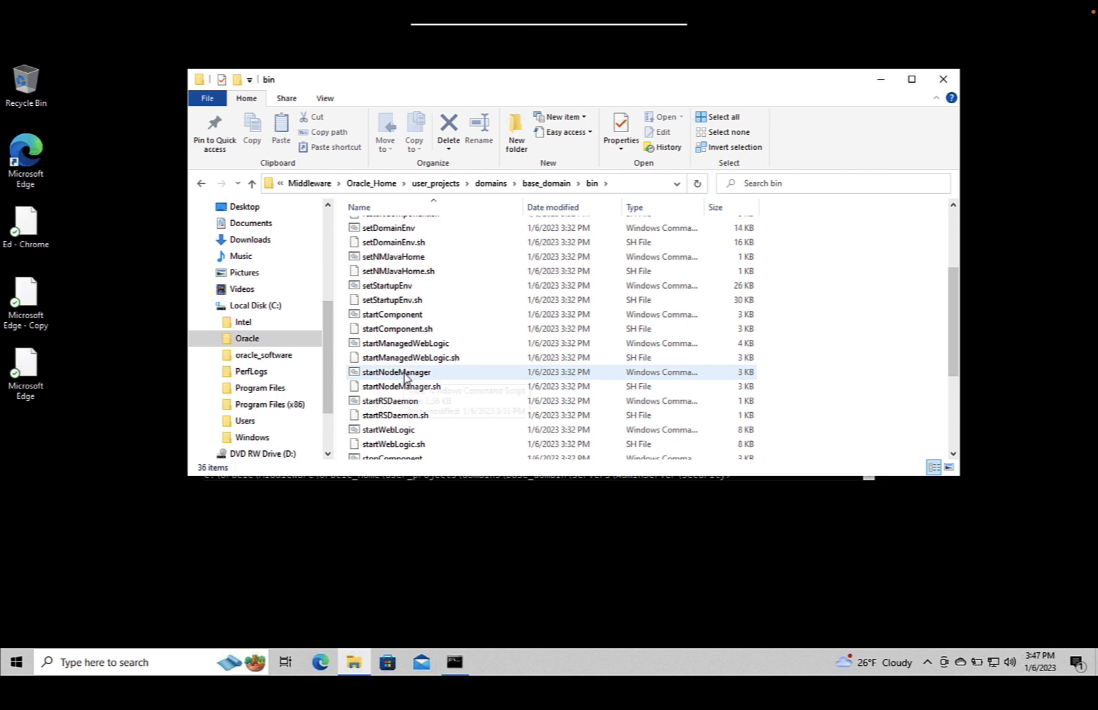
Run startNodeManager as administrator, approve UAC, and minimize its console once listening on port 5556
right_click(403, 374)
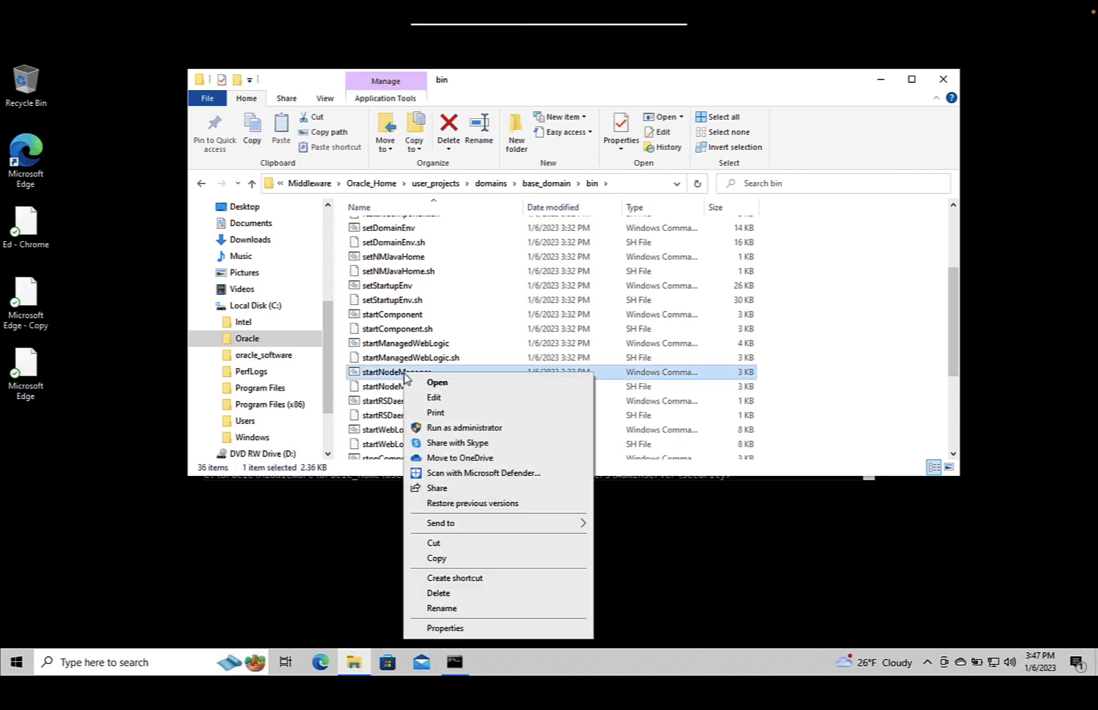
click(444, 429)
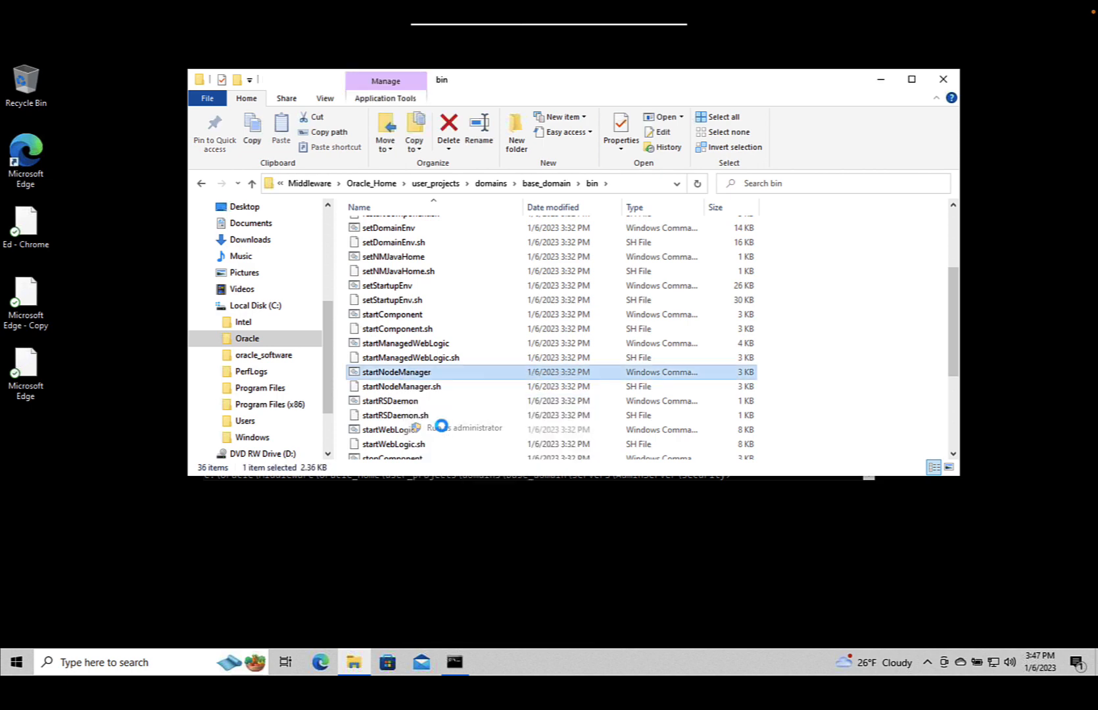
click(490, 449)
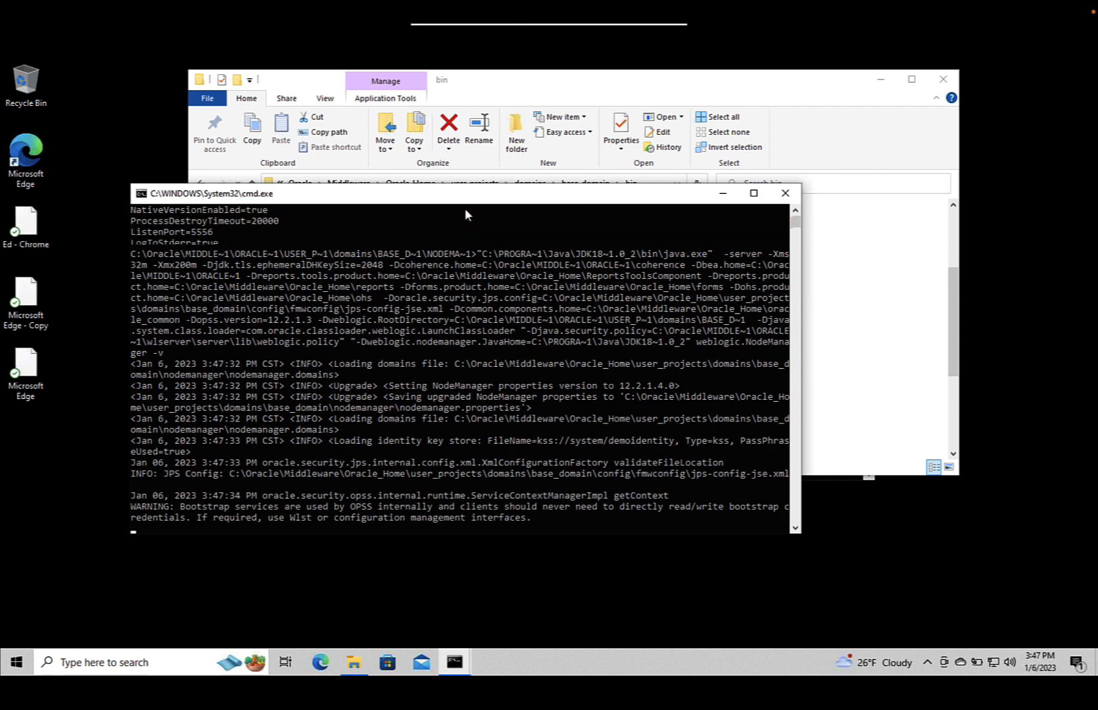
drag(454, 198, 388, 189)
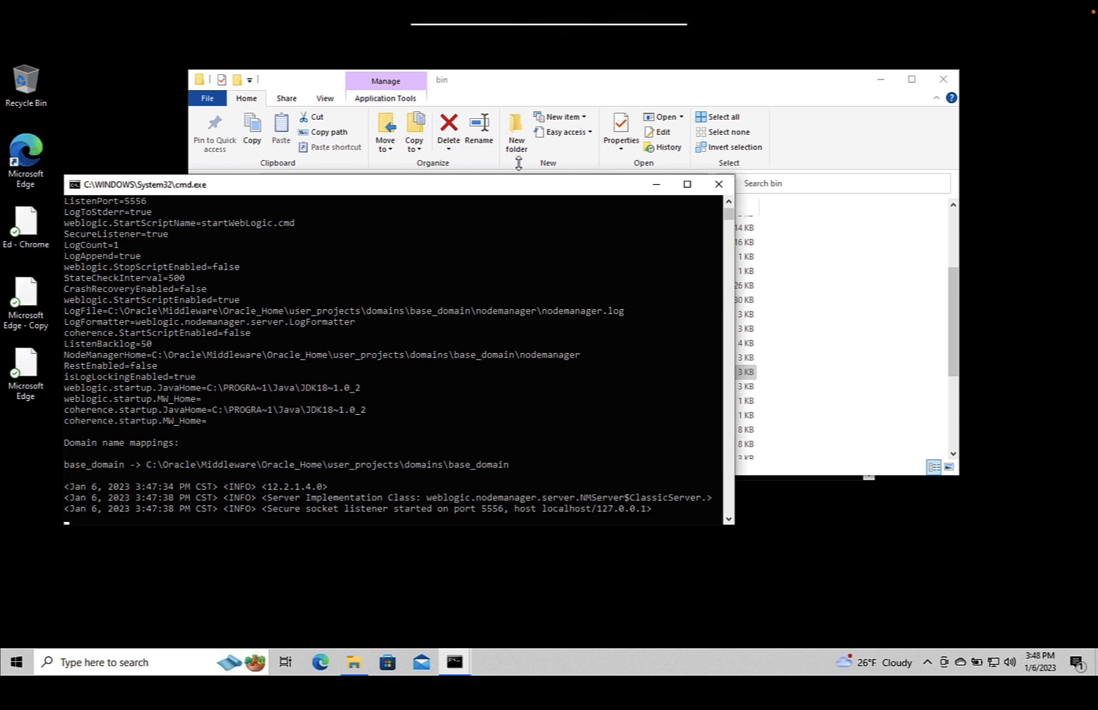
click(655, 185)
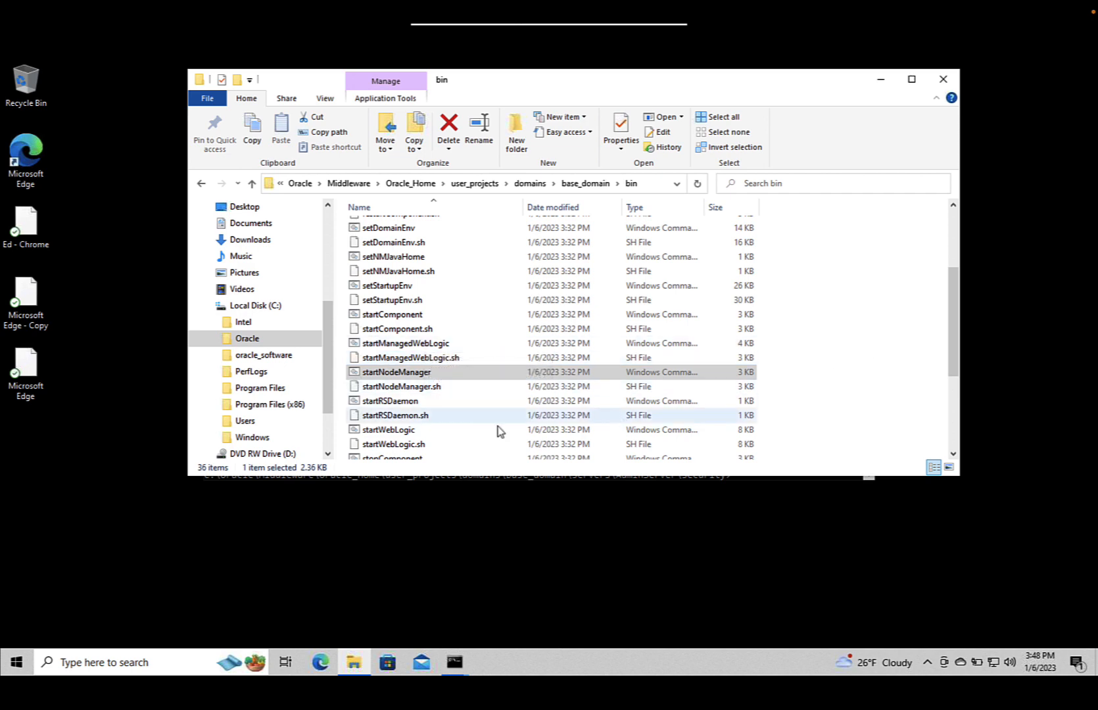
Run startWebLogic as administrator, approve the permission prompt, and reposition the server log console
right_click(395, 431)
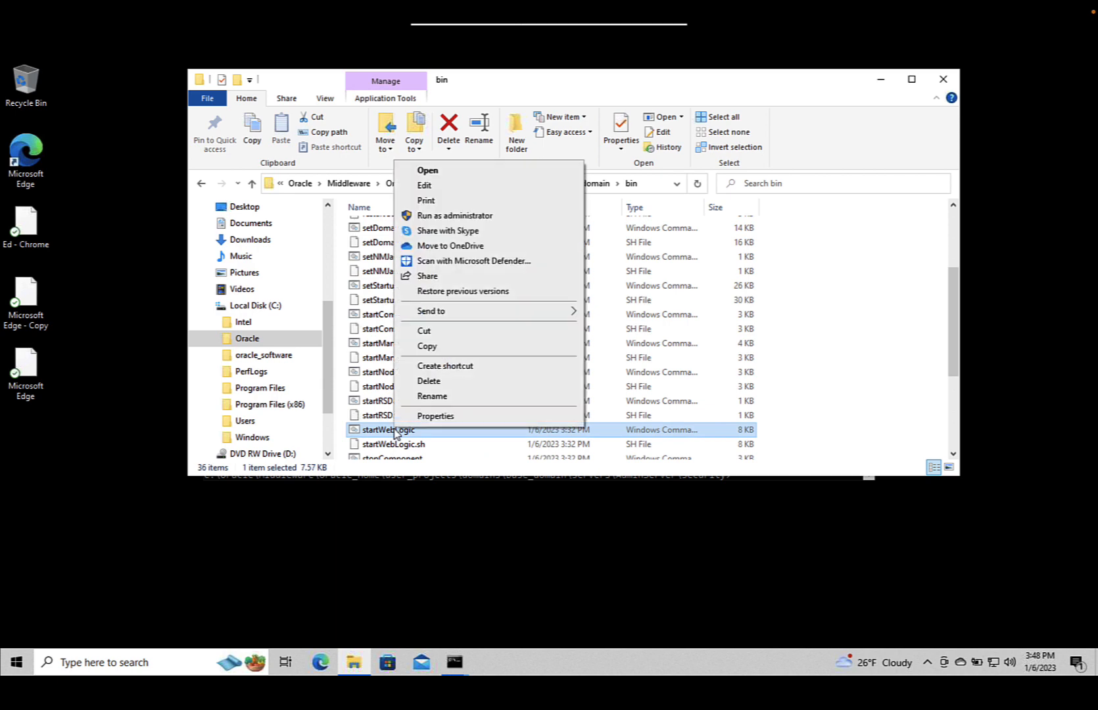
click(453, 216)
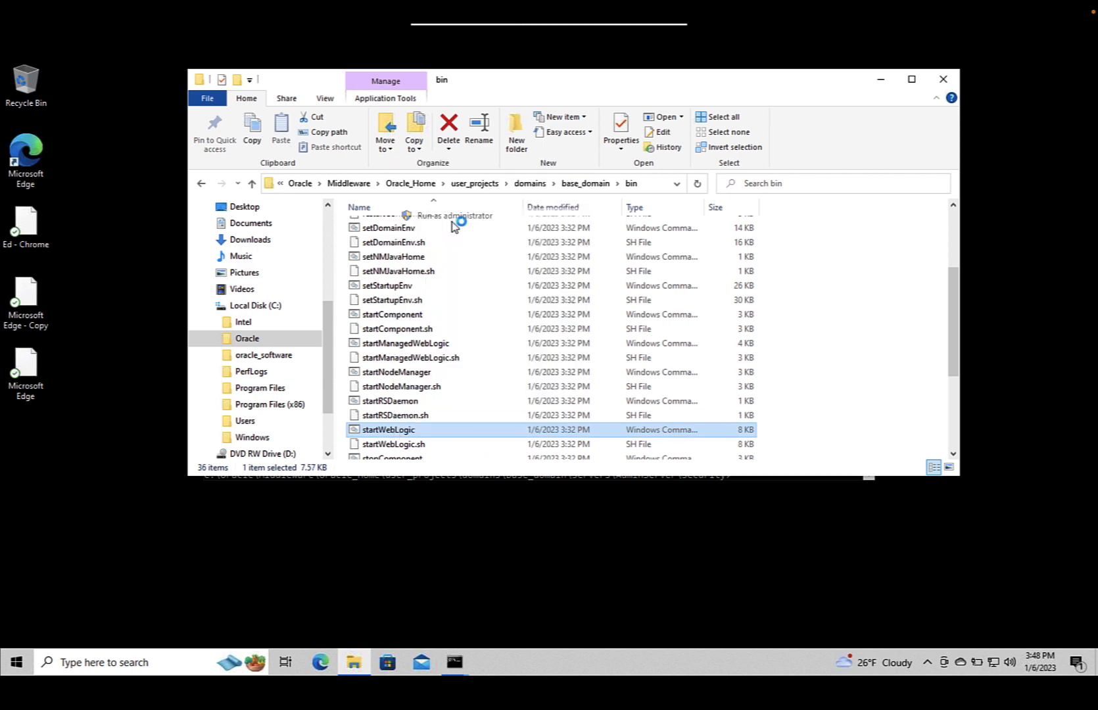
click(498, 450)
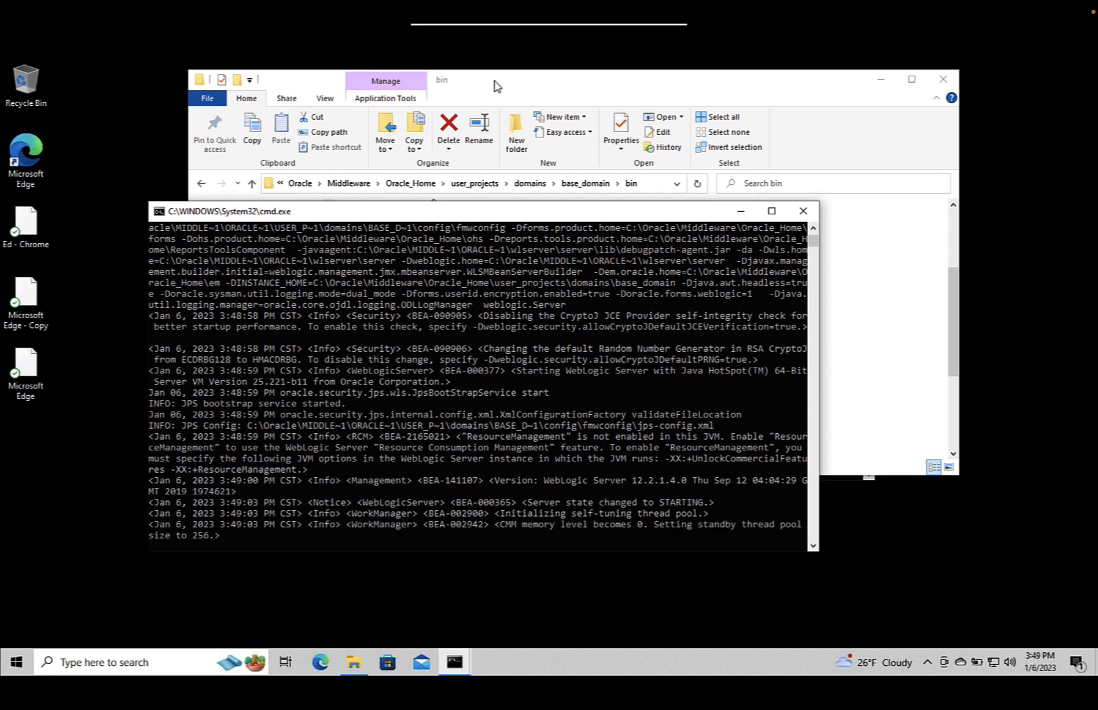
click(514, 84)
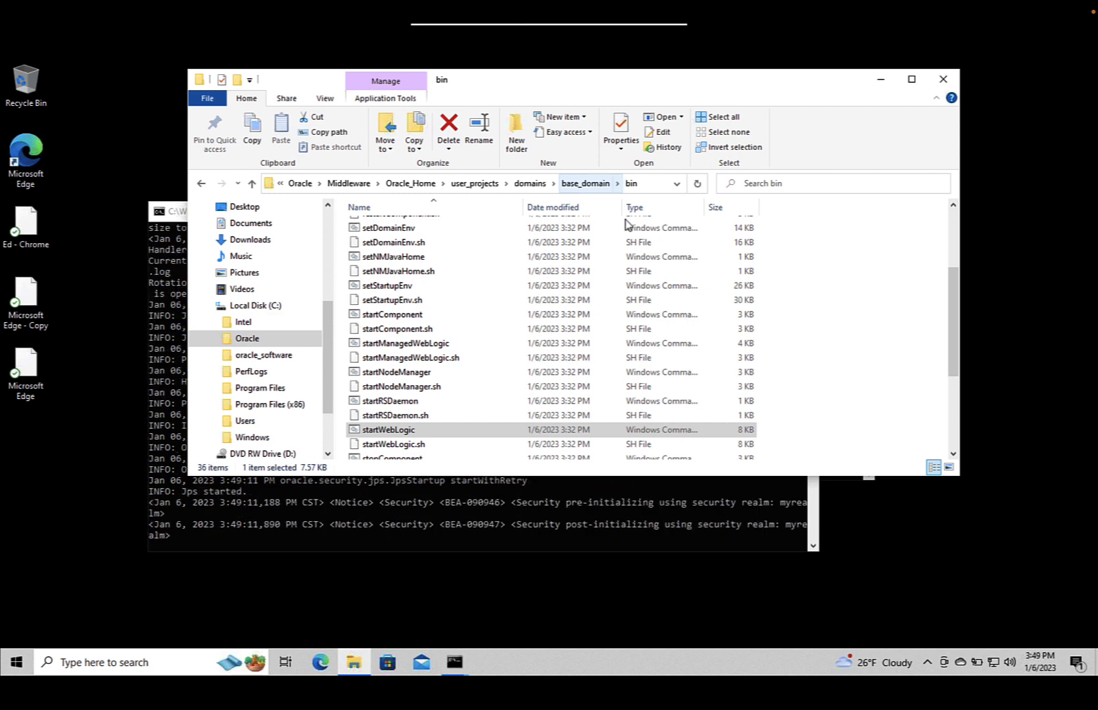
click(156, 292)
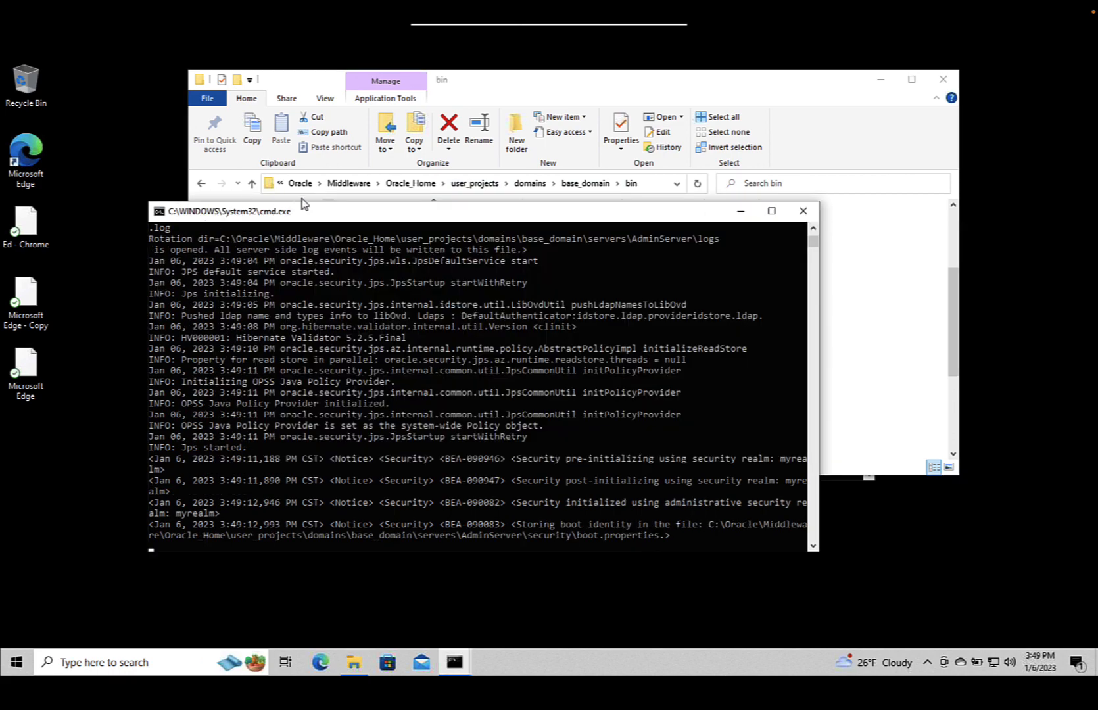
drag(327, 217, 244, 233)
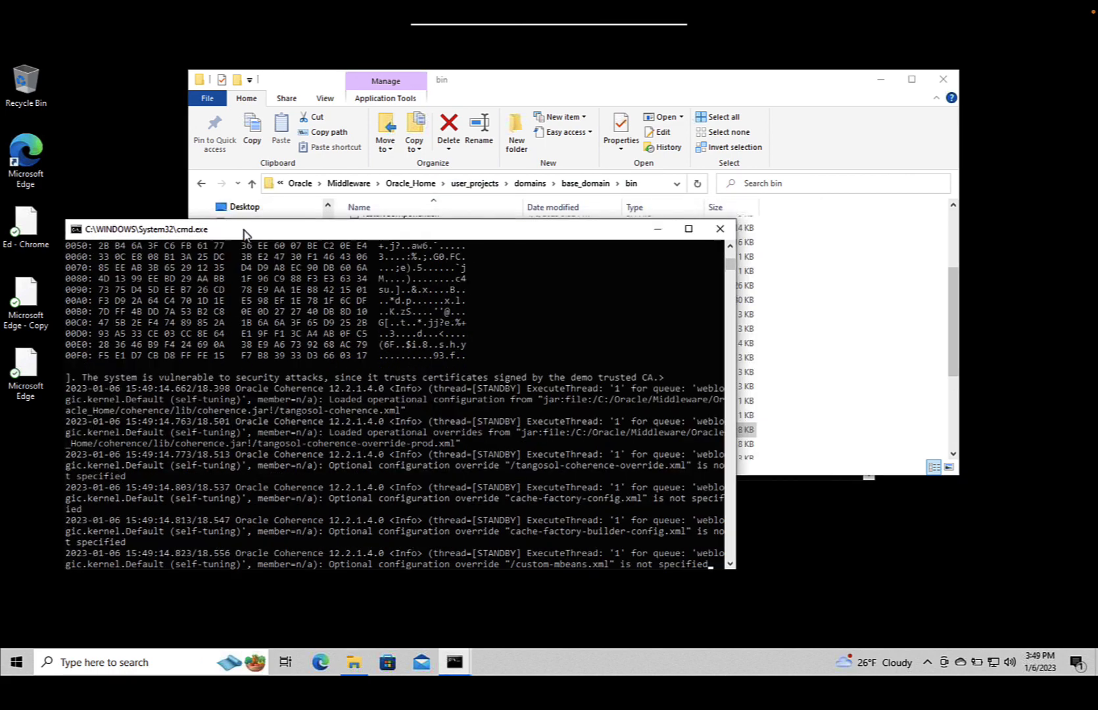
Bring the bin folder window forward, shift it right, and show the taskbar console previews
click(518, 84)
drag(479, 85, 512, 80)
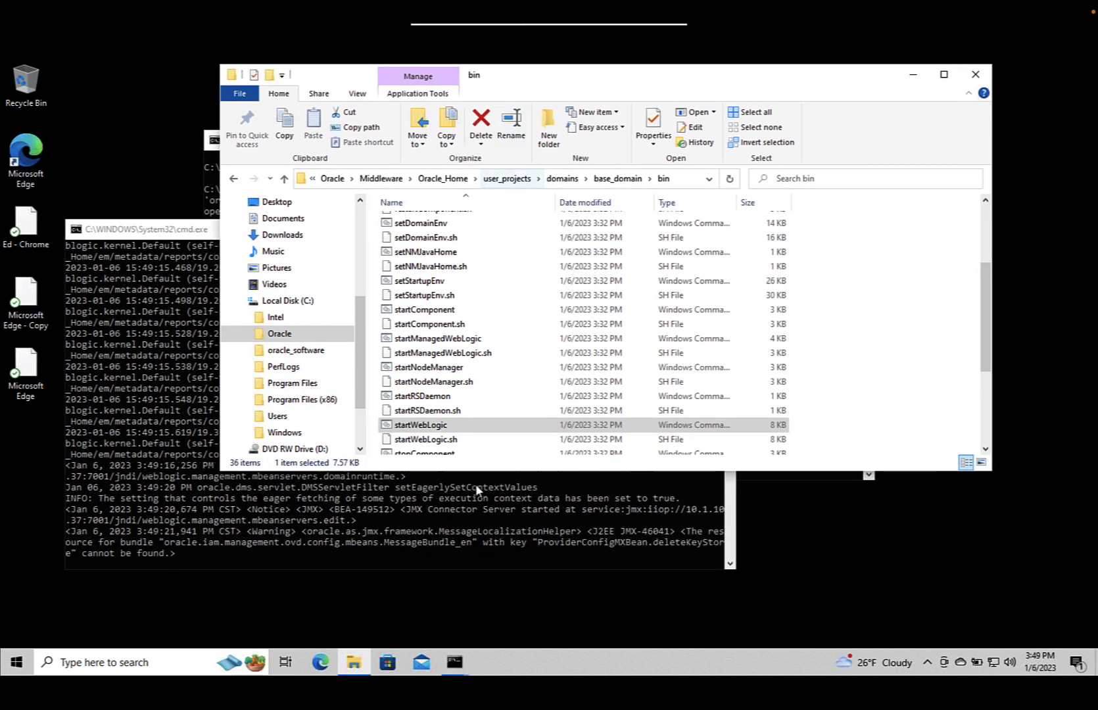
mouse_move(454, 664)
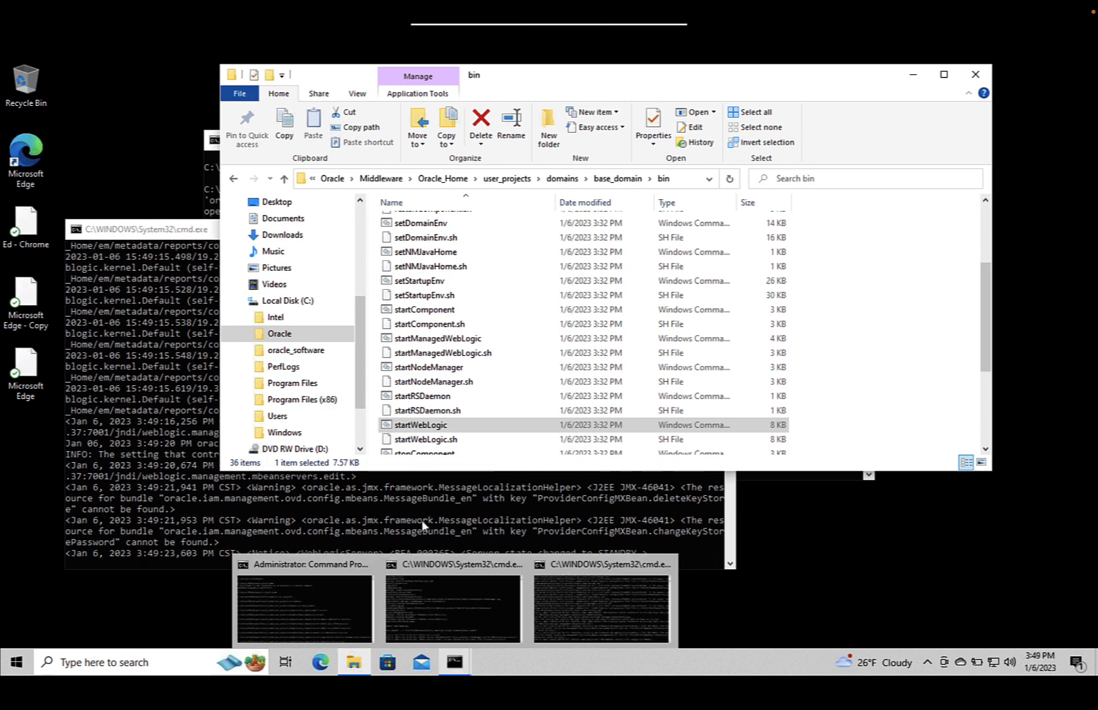
click(455, 662)
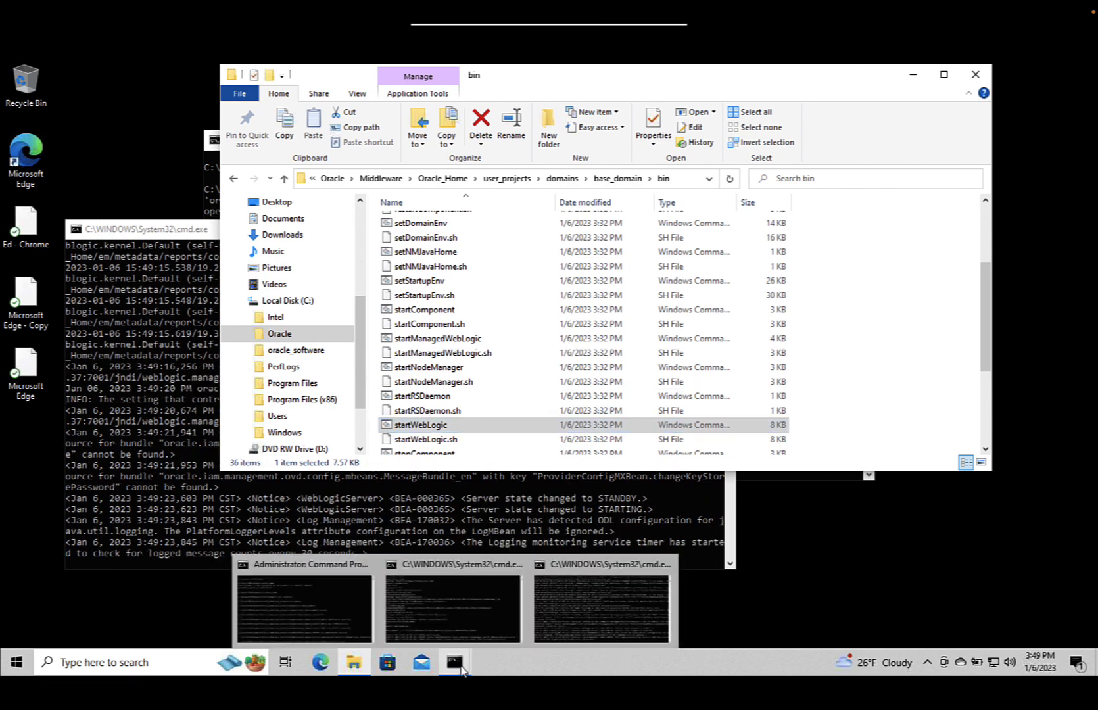
In the administrator console, go up three levels with cd .., enter bin, and list it with dir
click(318, 610)
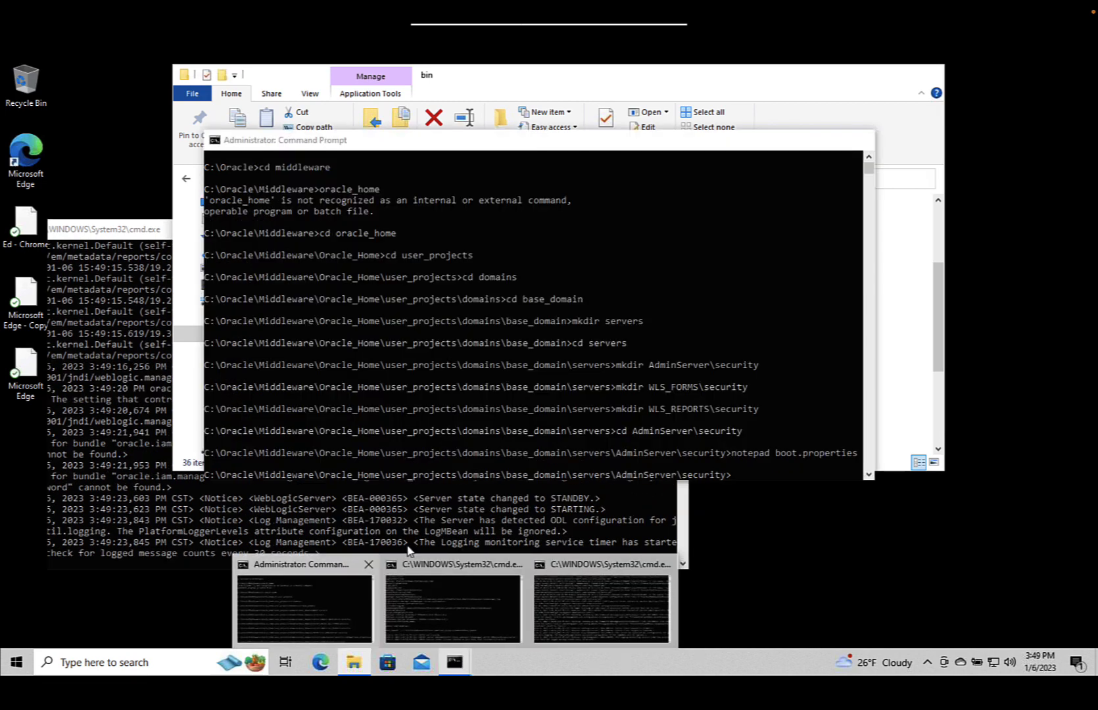
drag(472, 149, 581, 130)
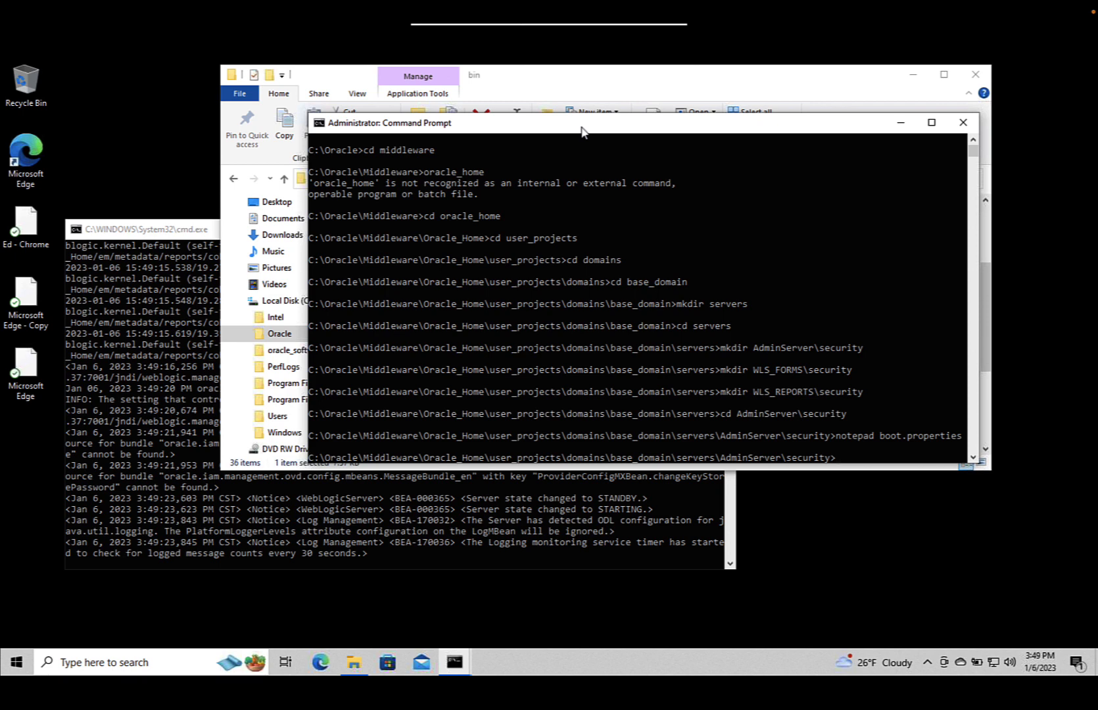
text(cd ..)
key(Return)
text(cd ..)
key(Return)
text(cd ..)
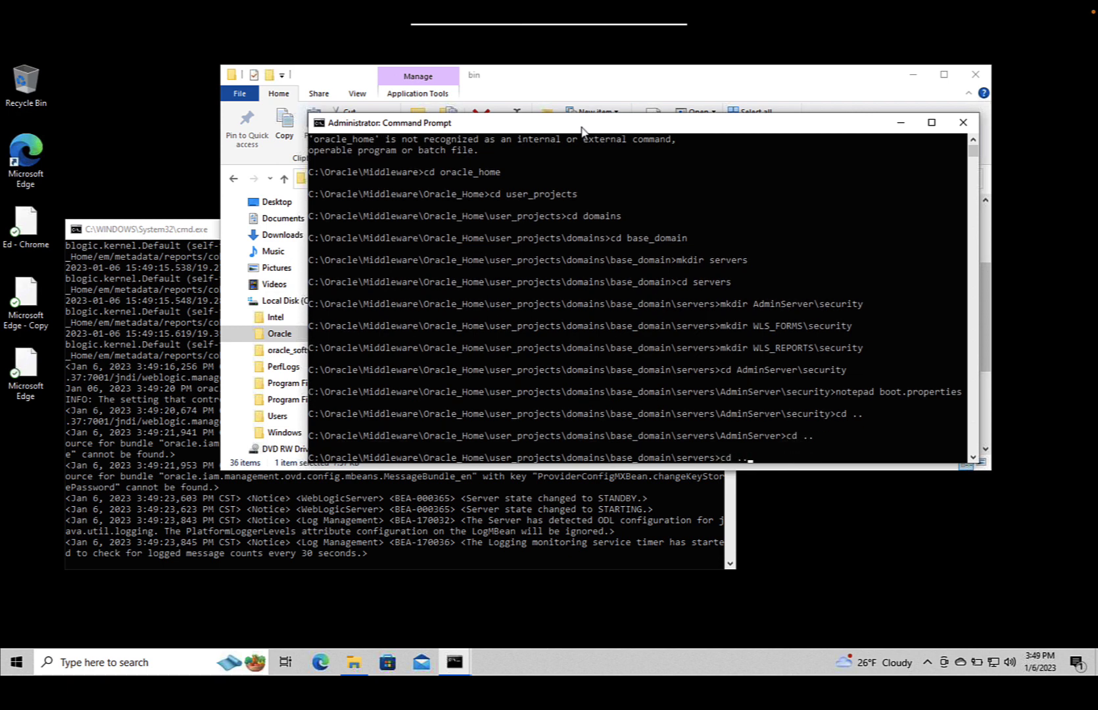
key(Return)
text(cd bin)
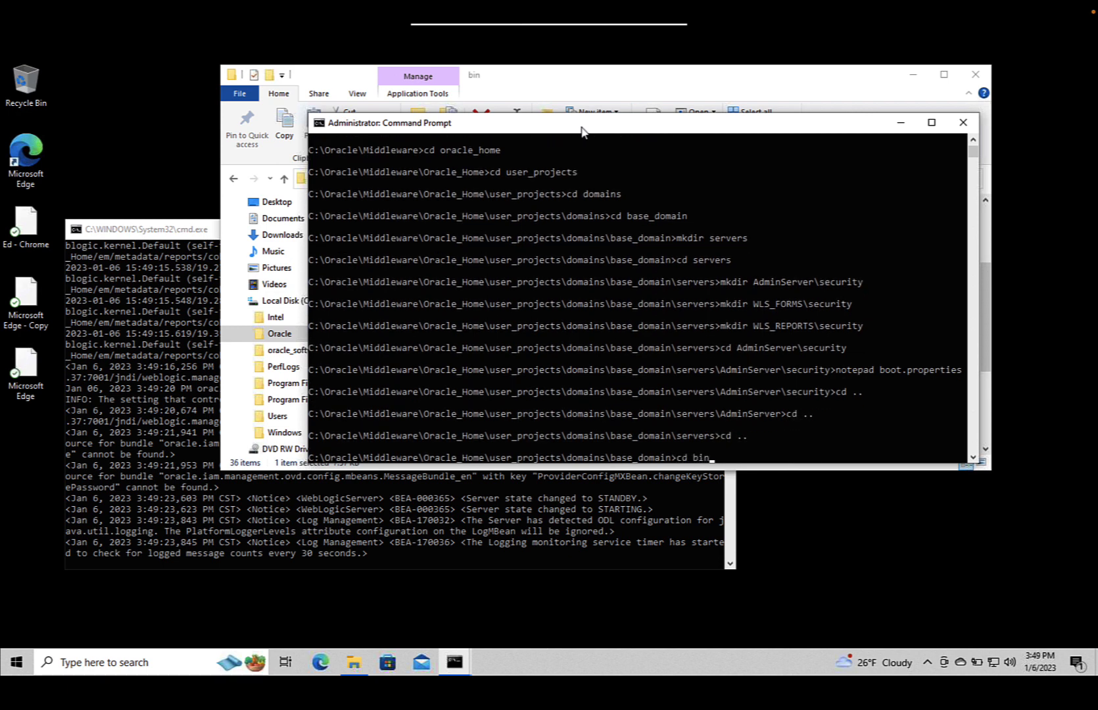
key(Return)
text(dir)
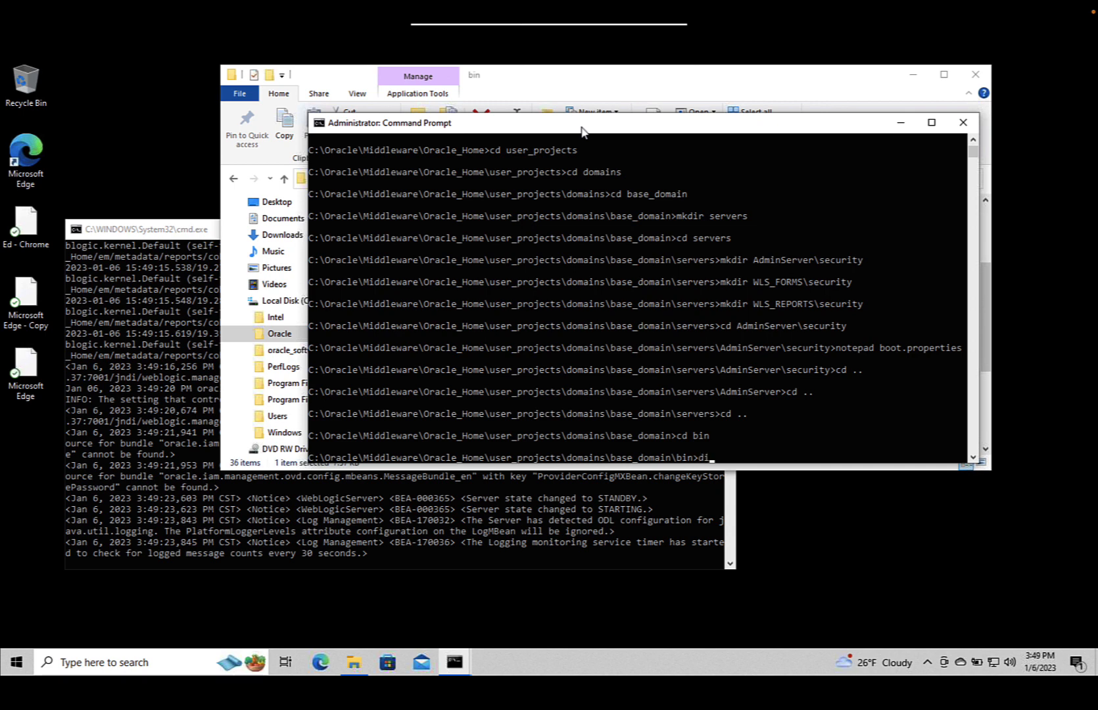
key(Return)
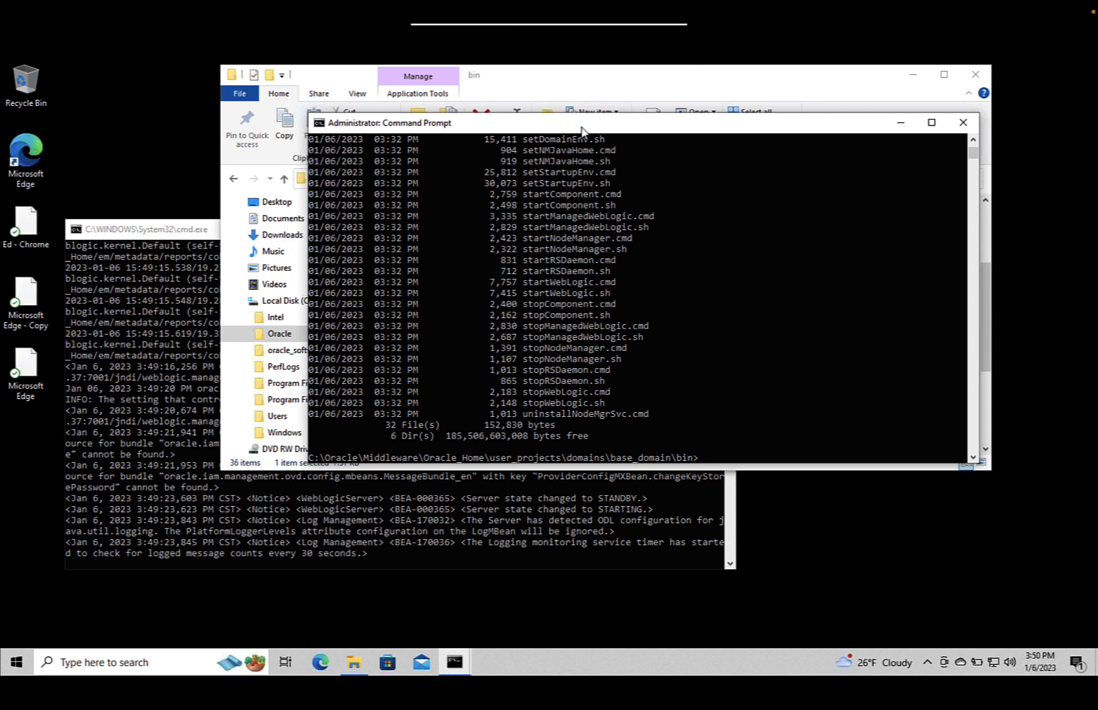
Type the command 'startManagedWeblogic.cmd WLS_FORMS', fixing the misspelled script name along the way
text(startWebLogic)
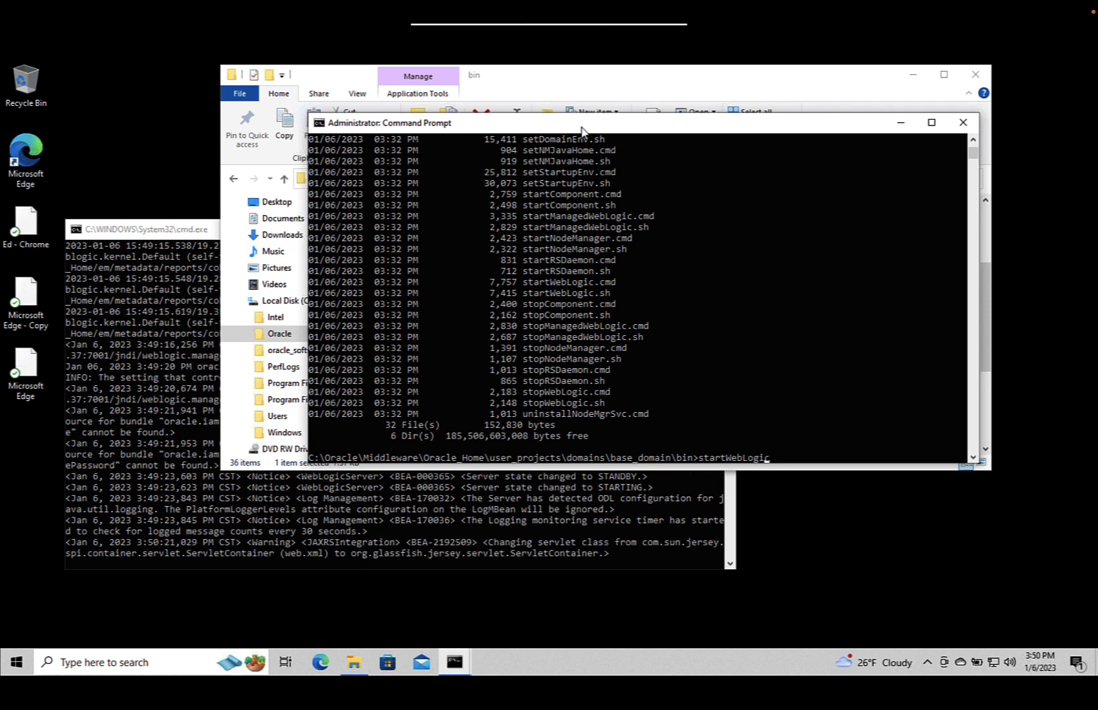
key(Right)
key(Right)
key(Right)
key(Right)
key(Right)
key(Right)
key(Right)
key(Right)
key(BackSpace)
key(BackSpace)
key(BackSpace)
key(BackSpace)
key(BackSpace)
key(BackSpace)
key(BackSpace)
key(BackSpace)
text(ManagedWeblogic.c)
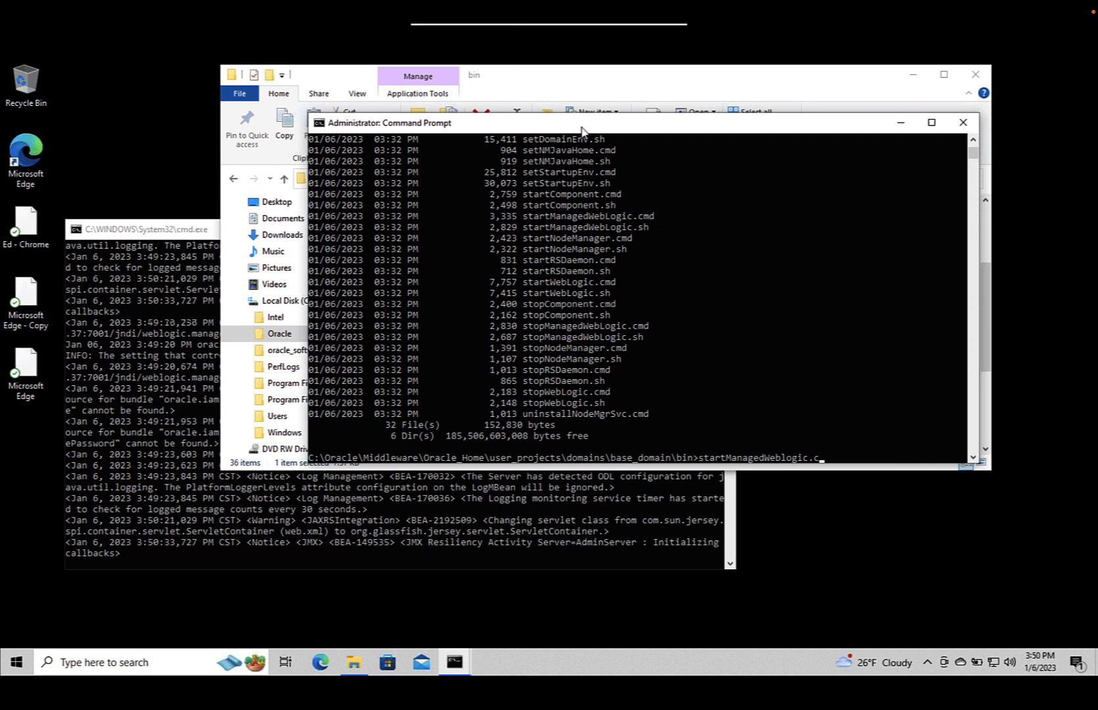
text(md)
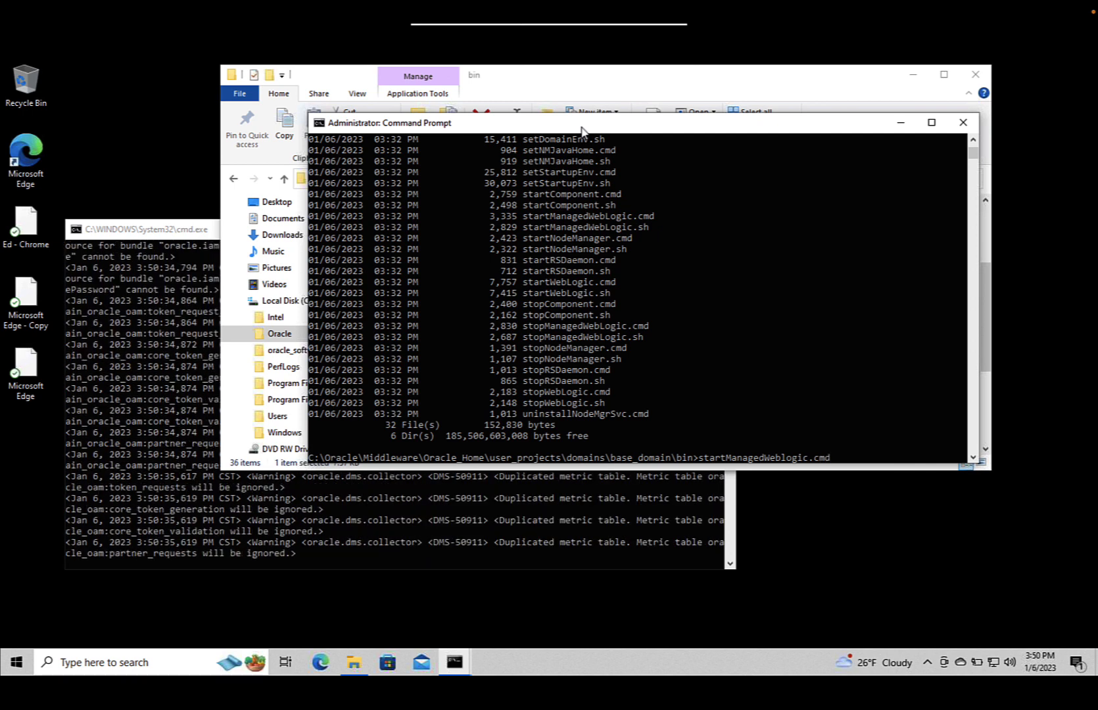
text( WLS_FORMS)
Launch the WLS_FORMS managed server, enter the boot username, and allow Java through the firewall on public networks too
key(Return)
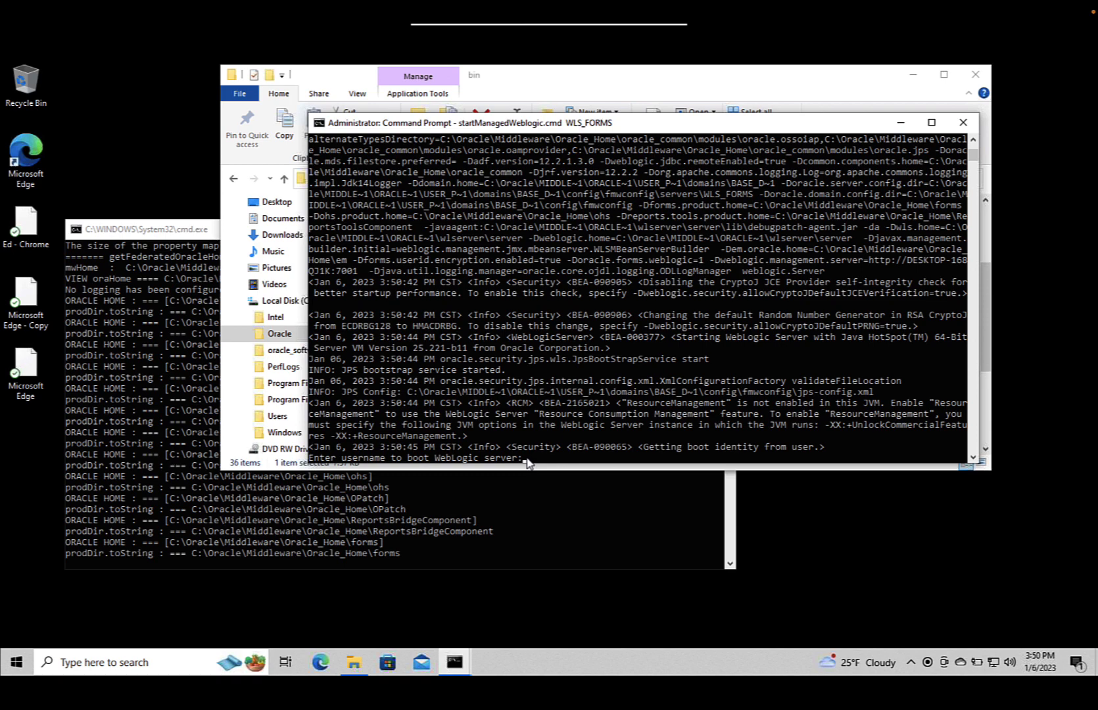
text(weblogi)
key(BackSpace)
key(BackSpace)
key(BackSpace)
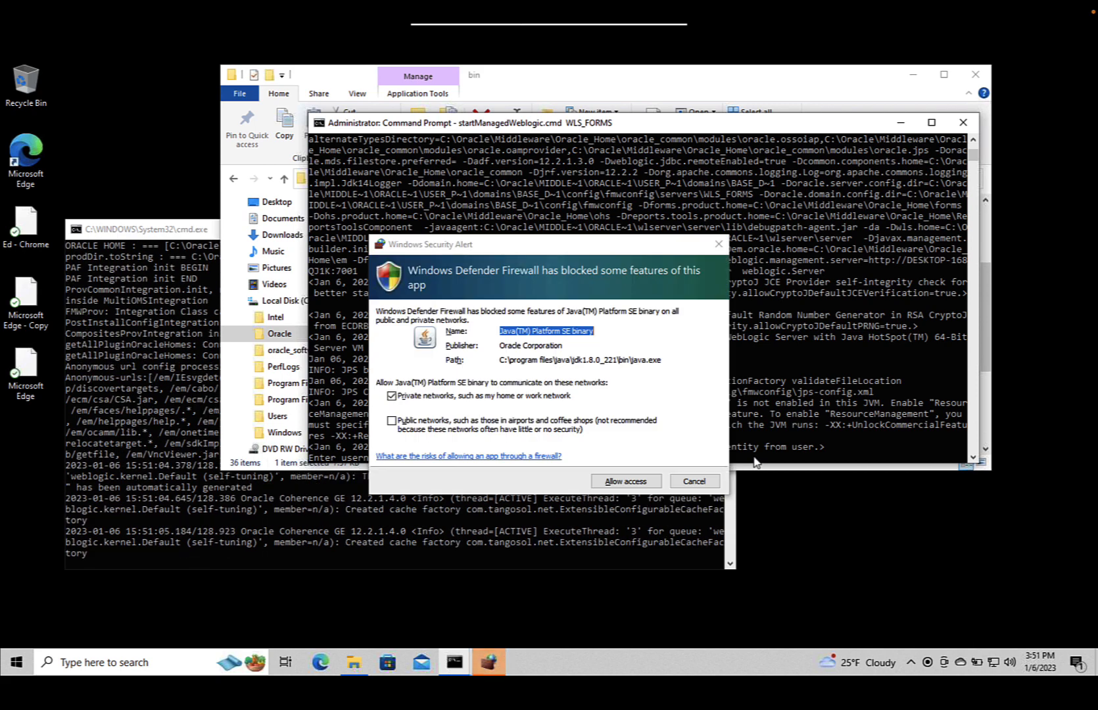
drag(543, 240, 316, 187)
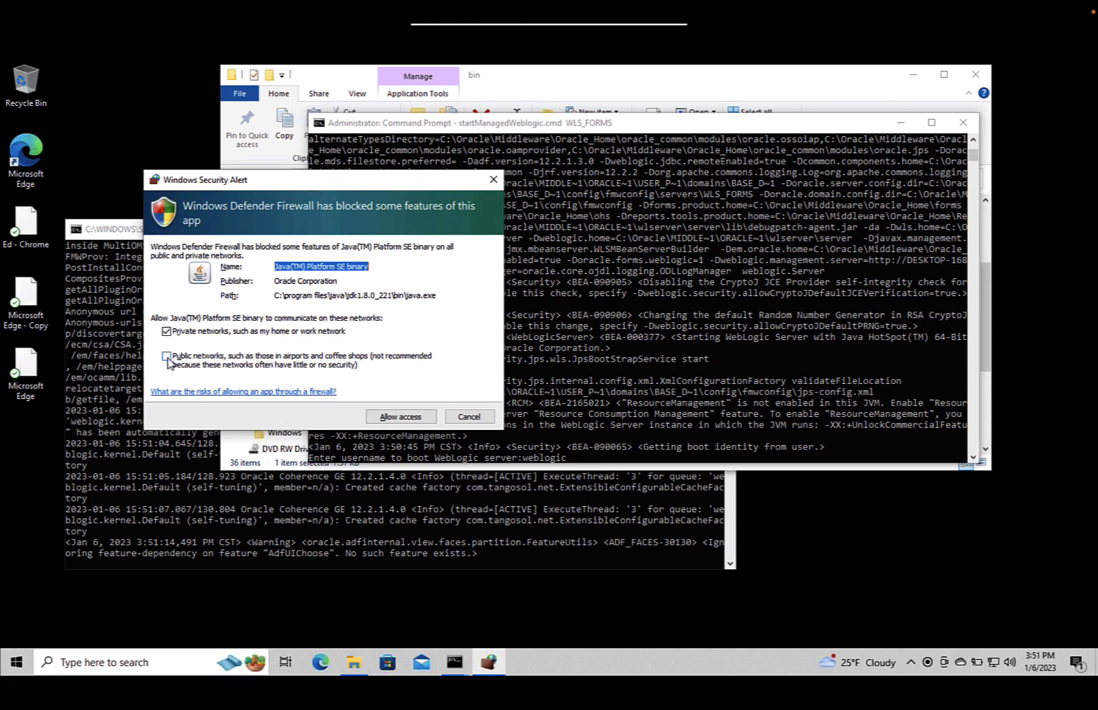
click(167, 357)
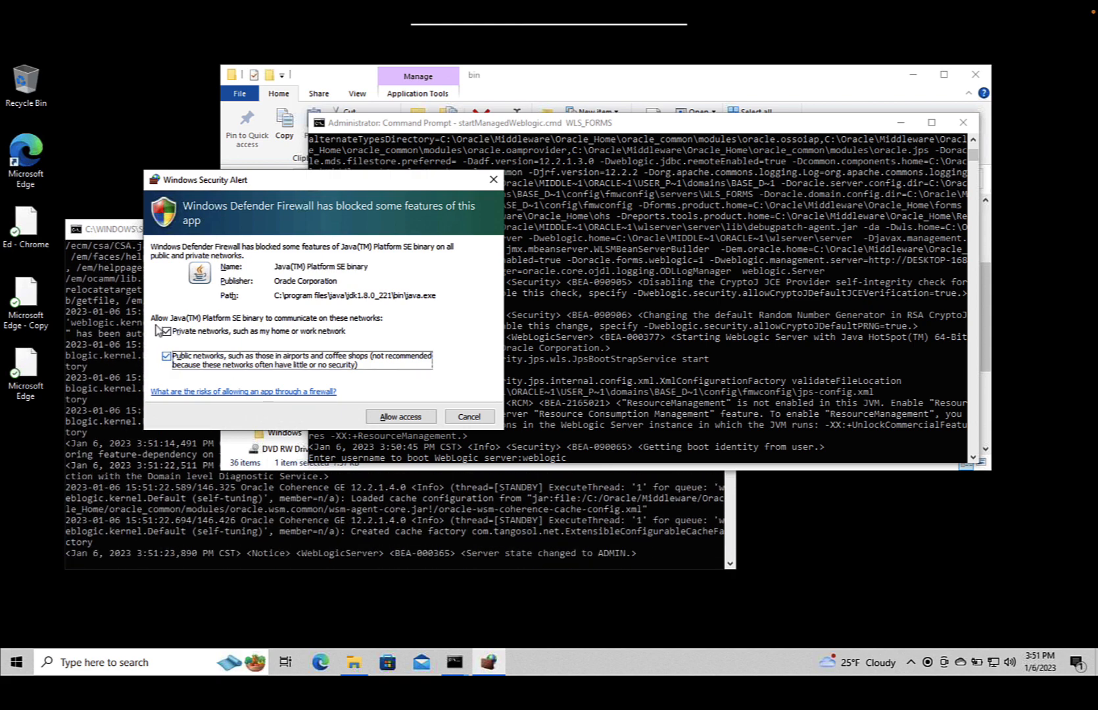
click(388, 418)
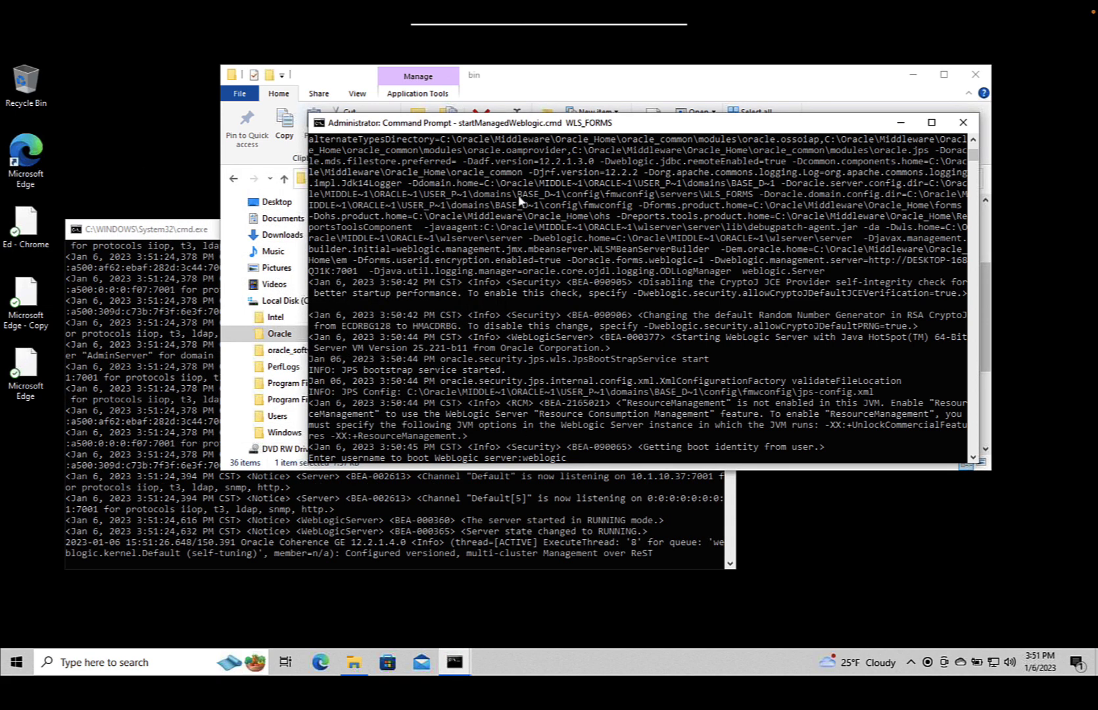
Submit the boot username and password so WLS_FORMS reaches RUNNING, then minimize the admin server console
drag(533, 122, 533, 121)
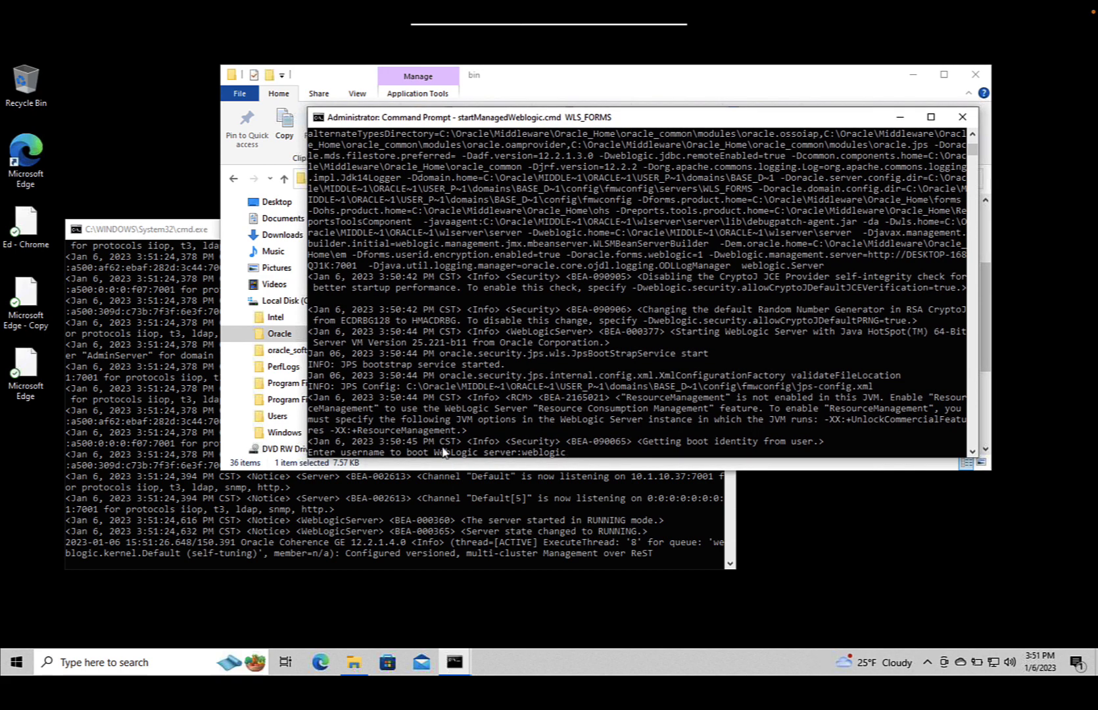
key(Return)
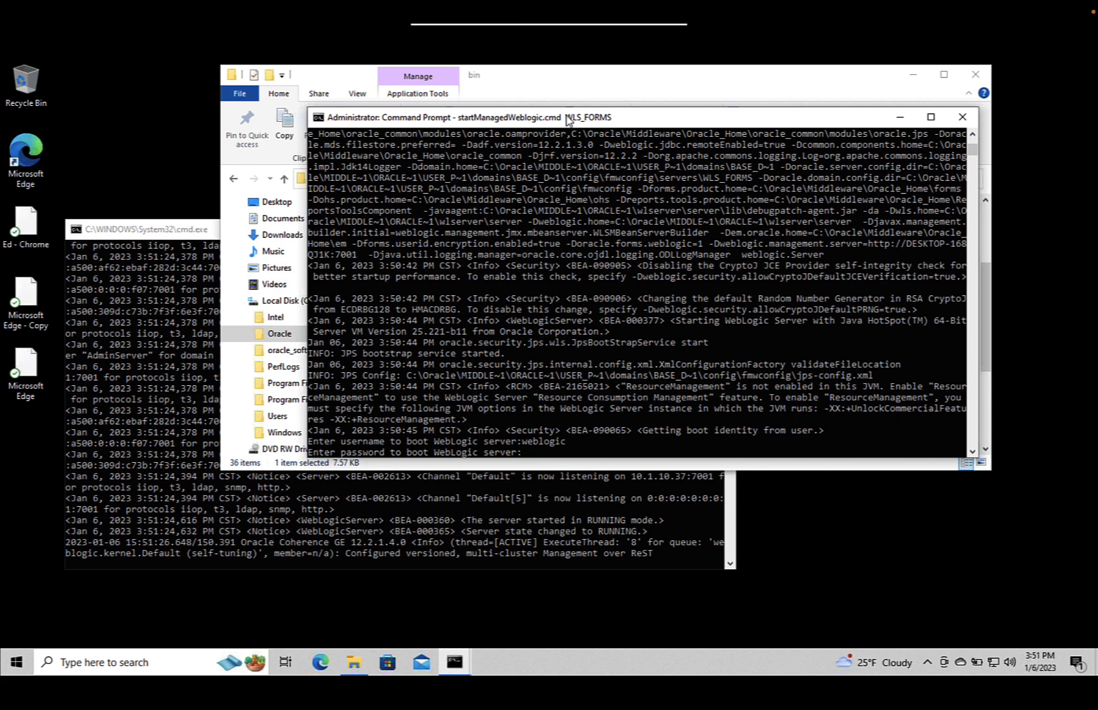
key(Return)
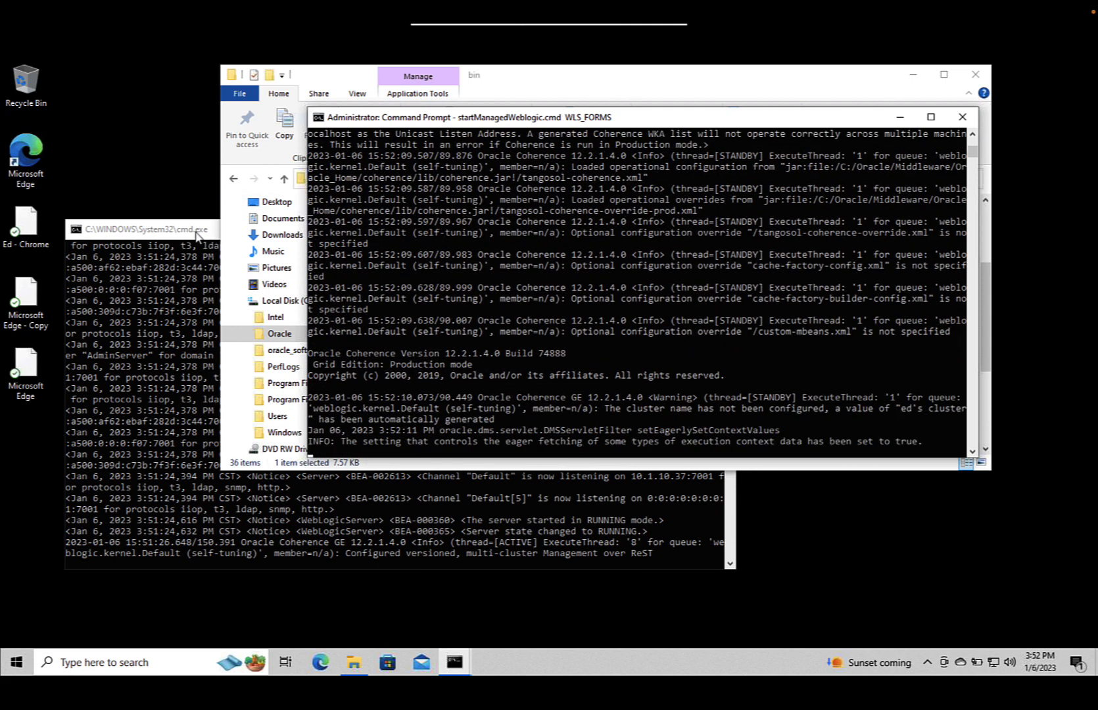
click(196, 232)
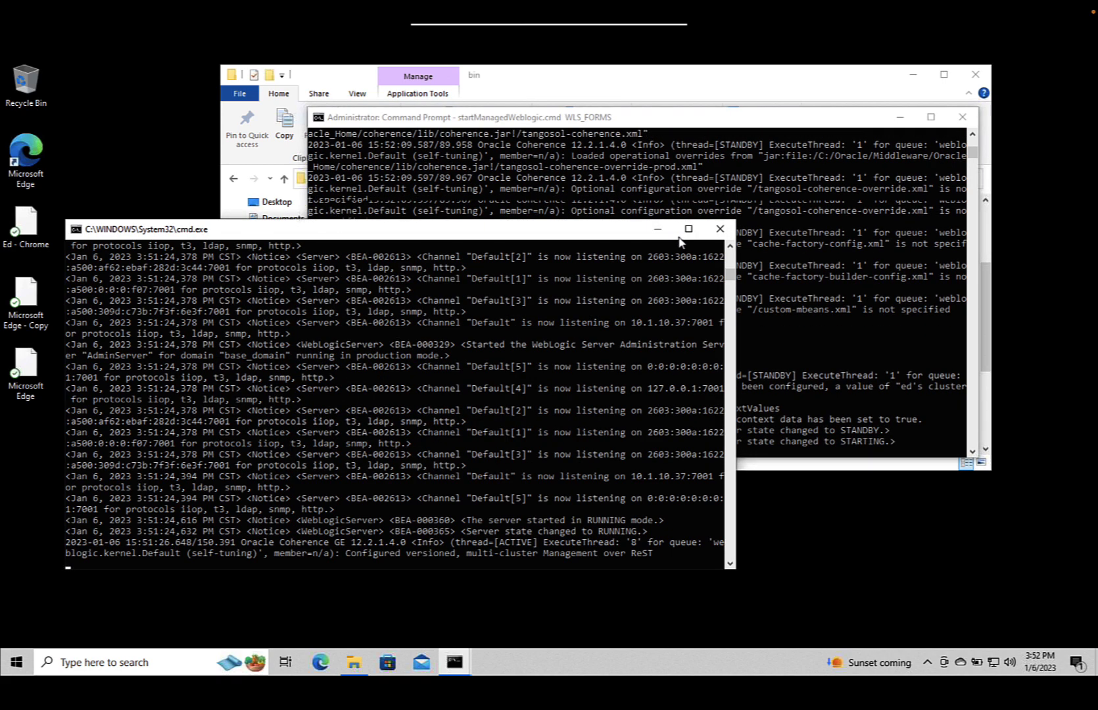
click(657, 229)
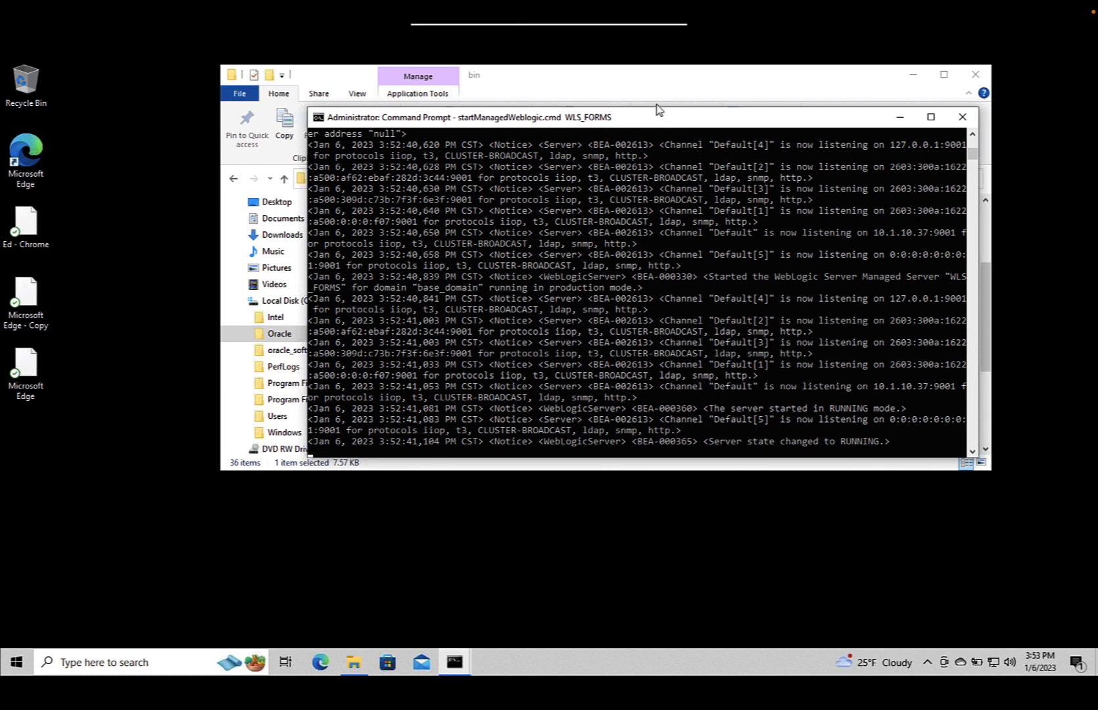
Minimize the WLS_FORMS console, go up to Oracle_Home and open its bin folder to find frmbld
click(897, 116)
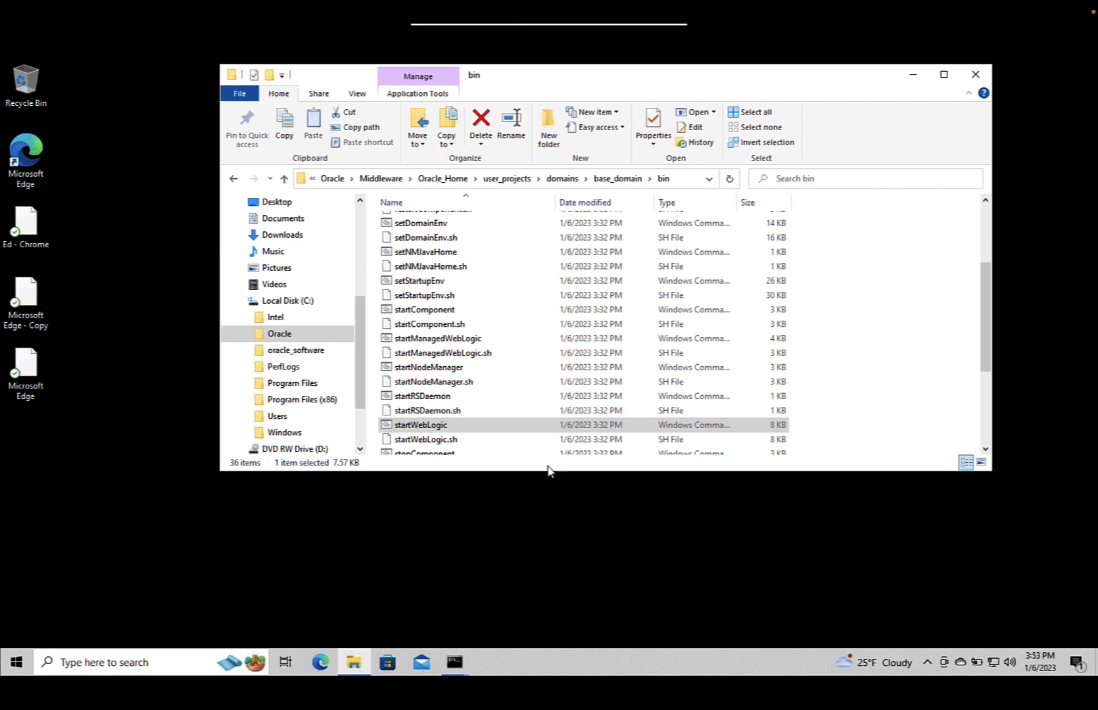
drag(552, 88, 587, 87)
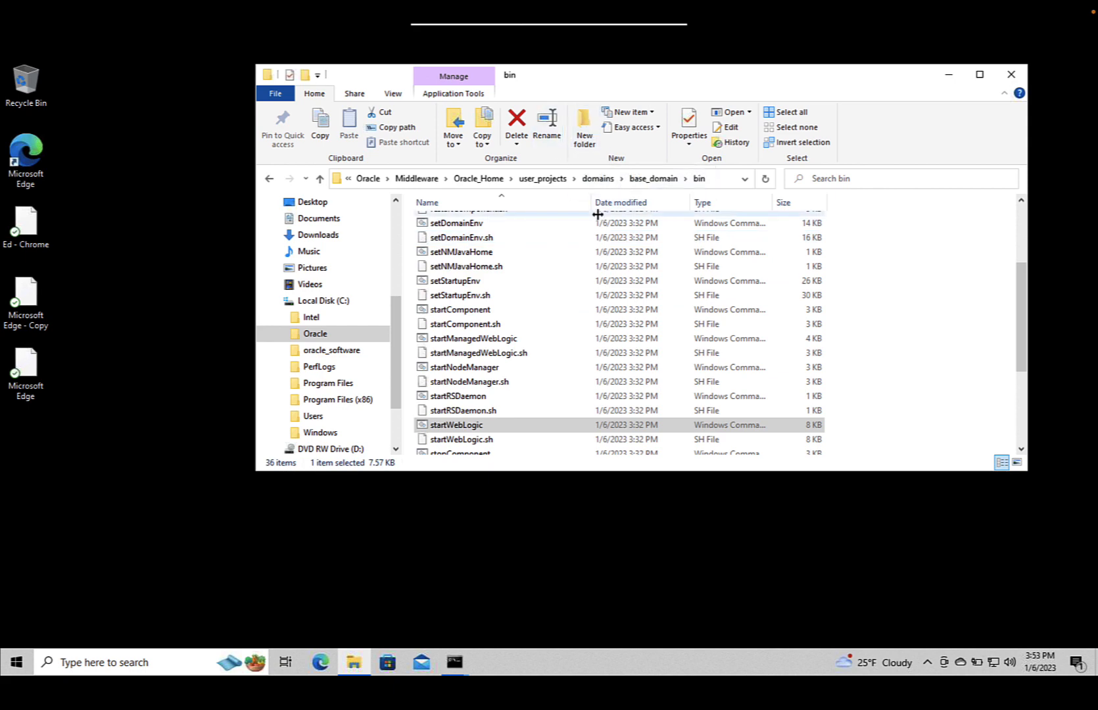
click(480, 181)
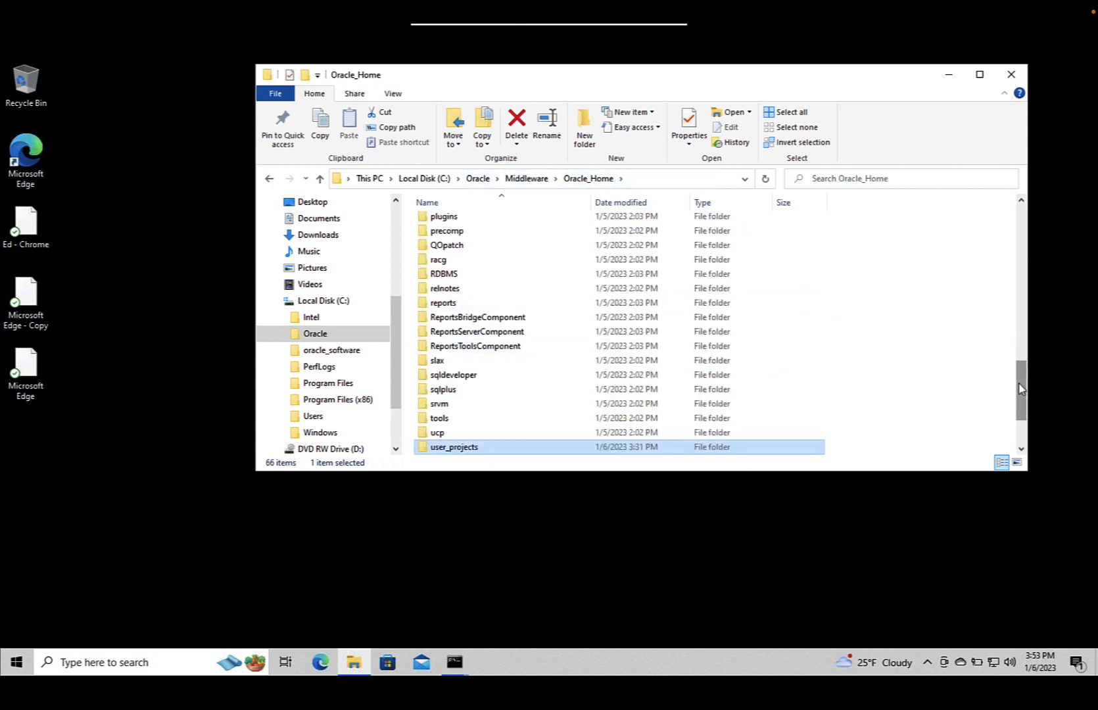
drag(1021, 387, 1018, 233)
click(633, 255)
double_click(633, 255)
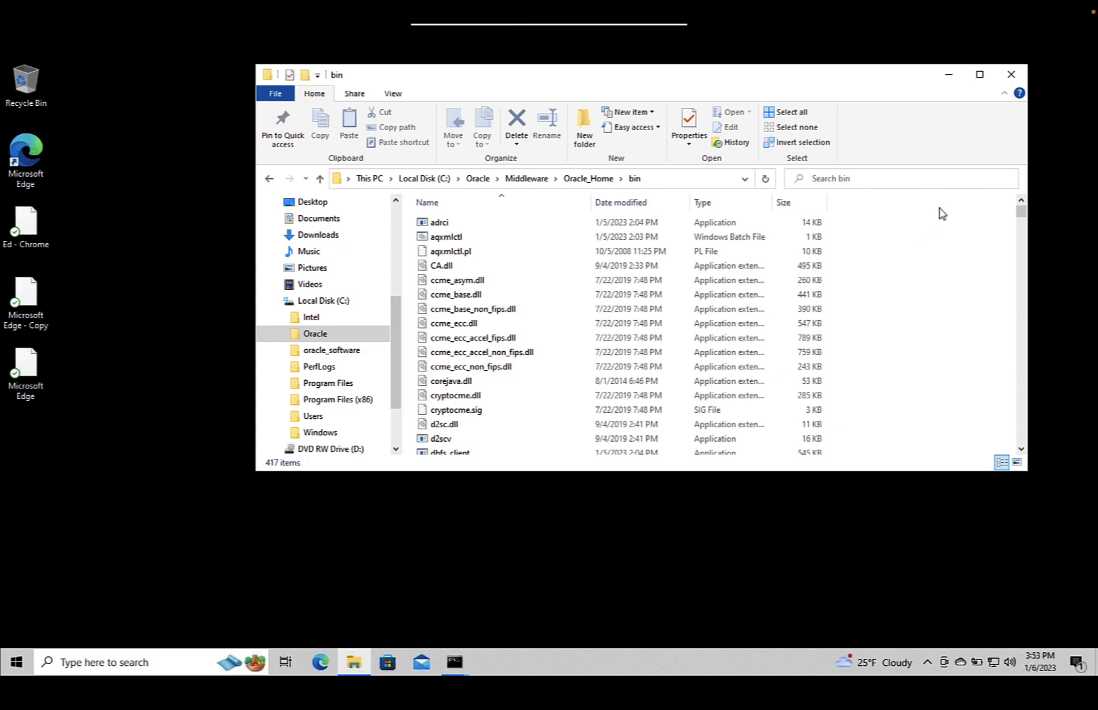
drag(1021, 212, 1023, 230)
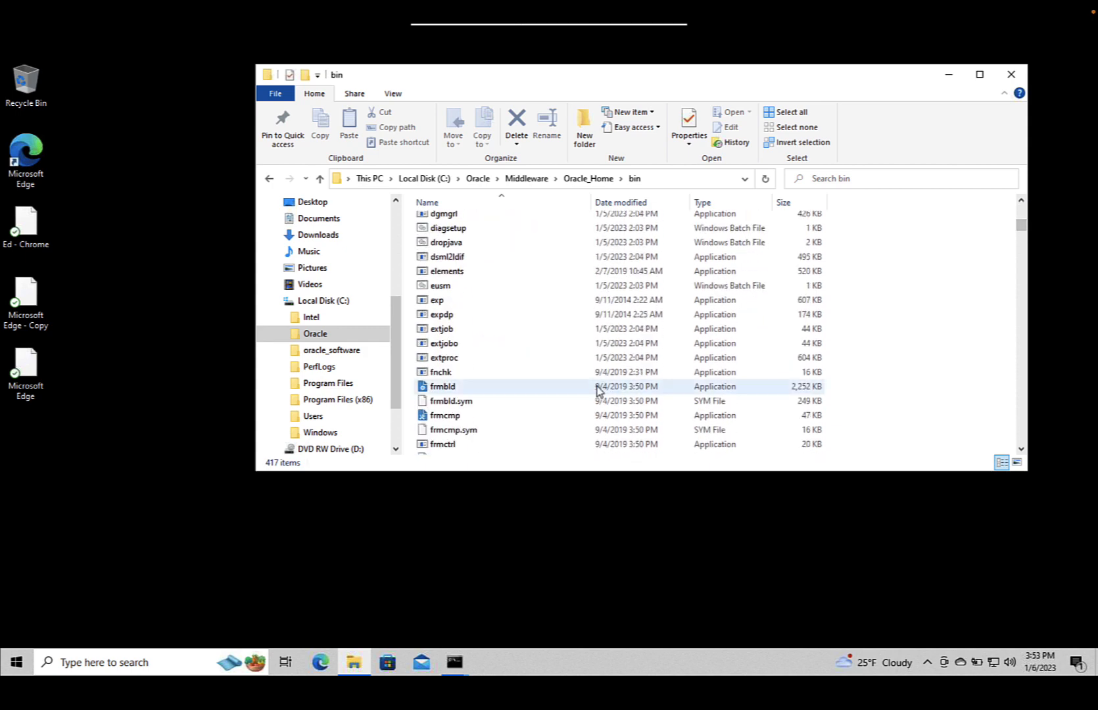
mouse_move(444, 392)
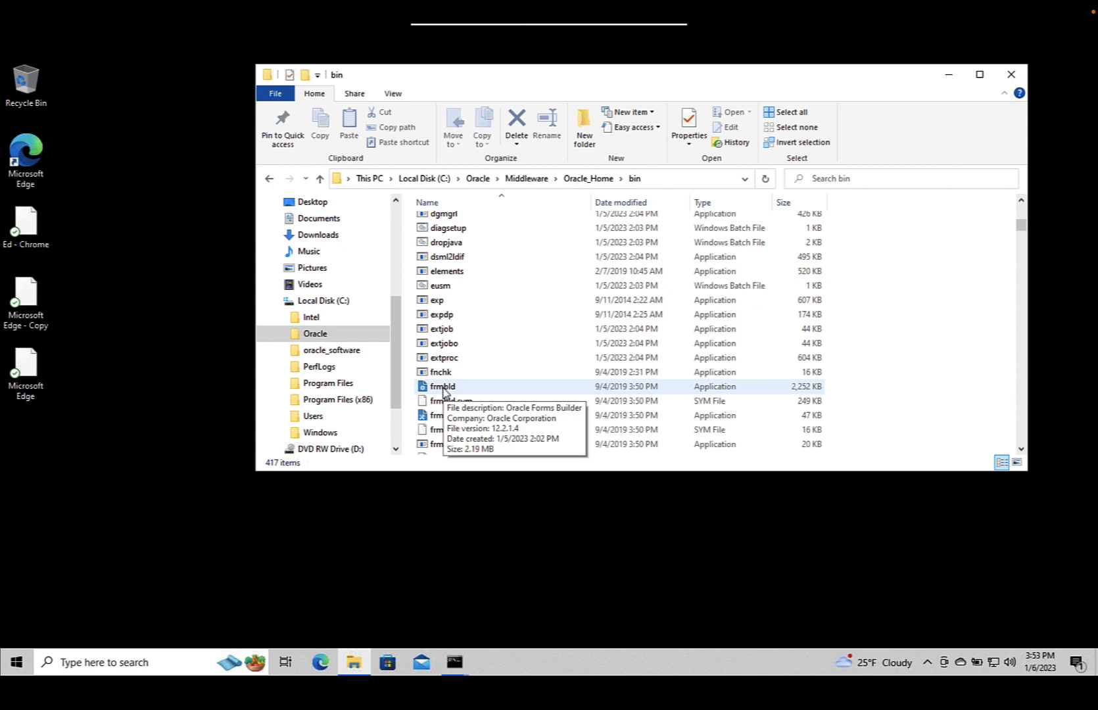
right_click(443, 390)
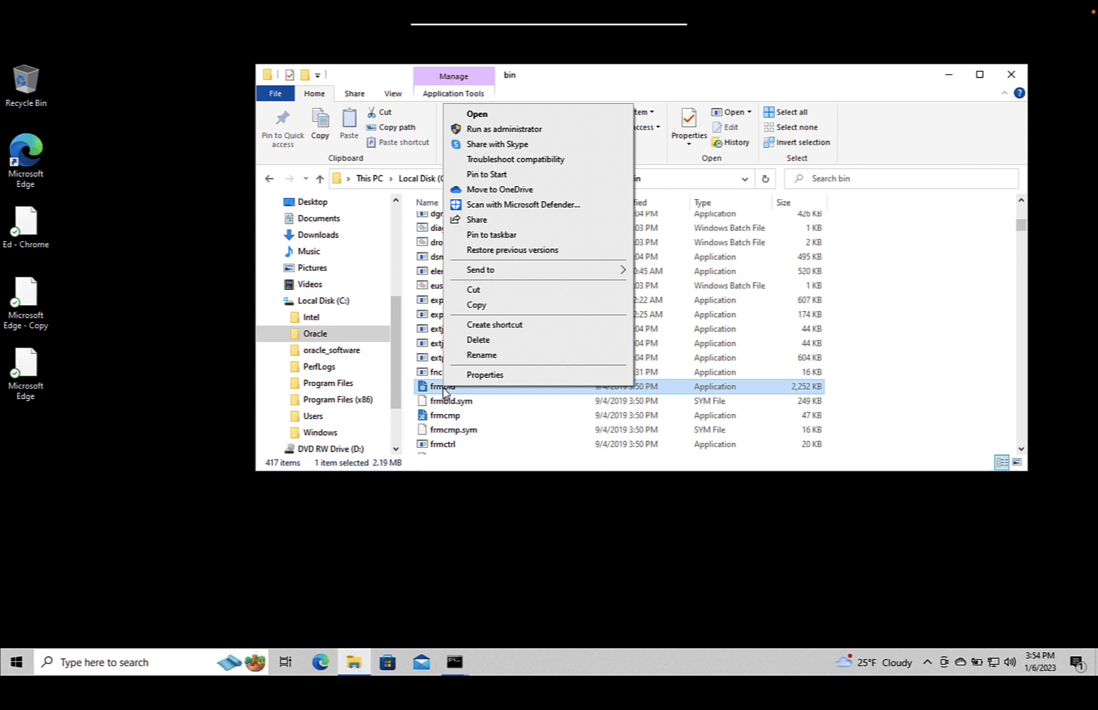
click(494, 130)
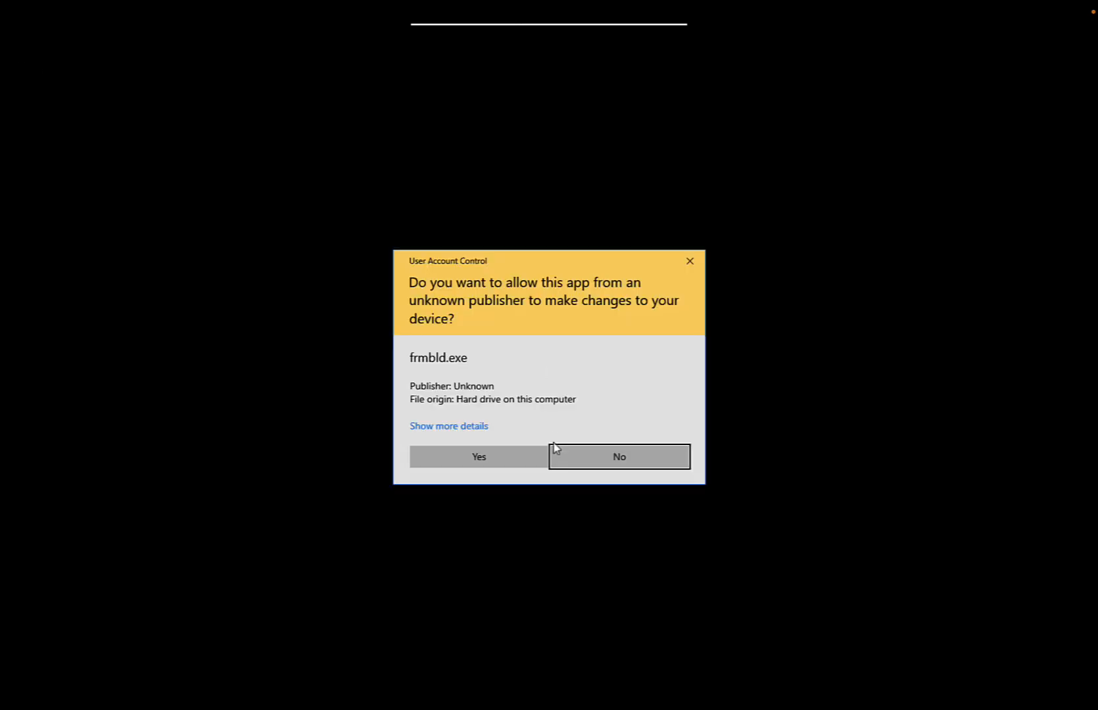
click(480, 457)
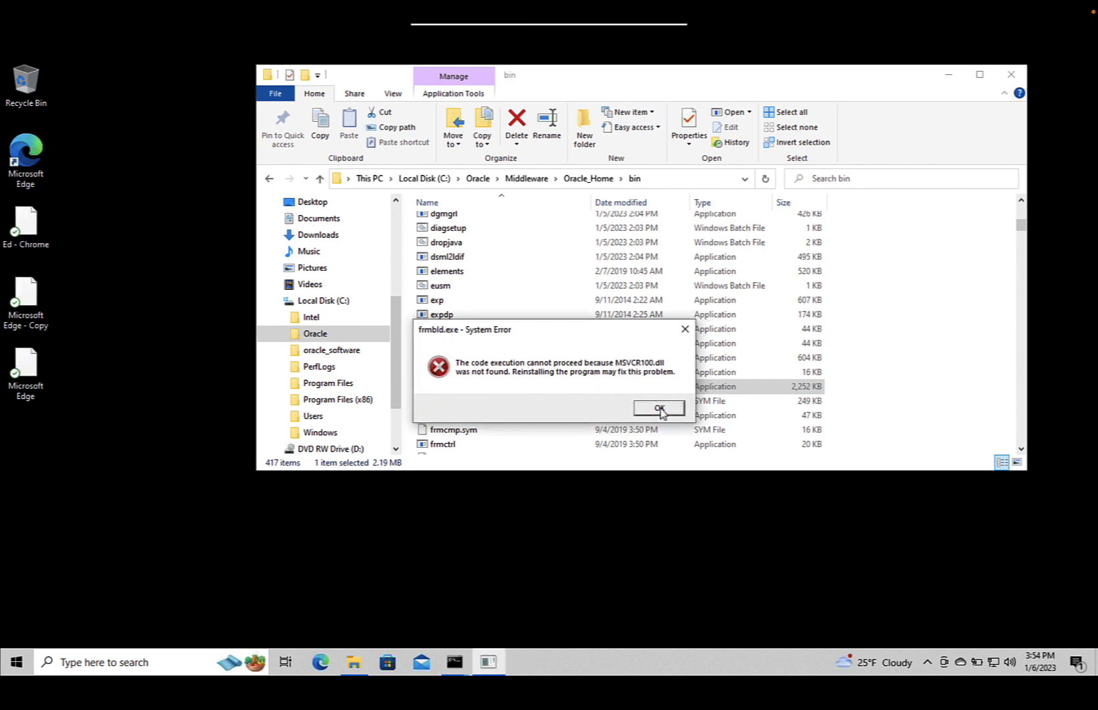
click(658, 408)
click(658, 408)
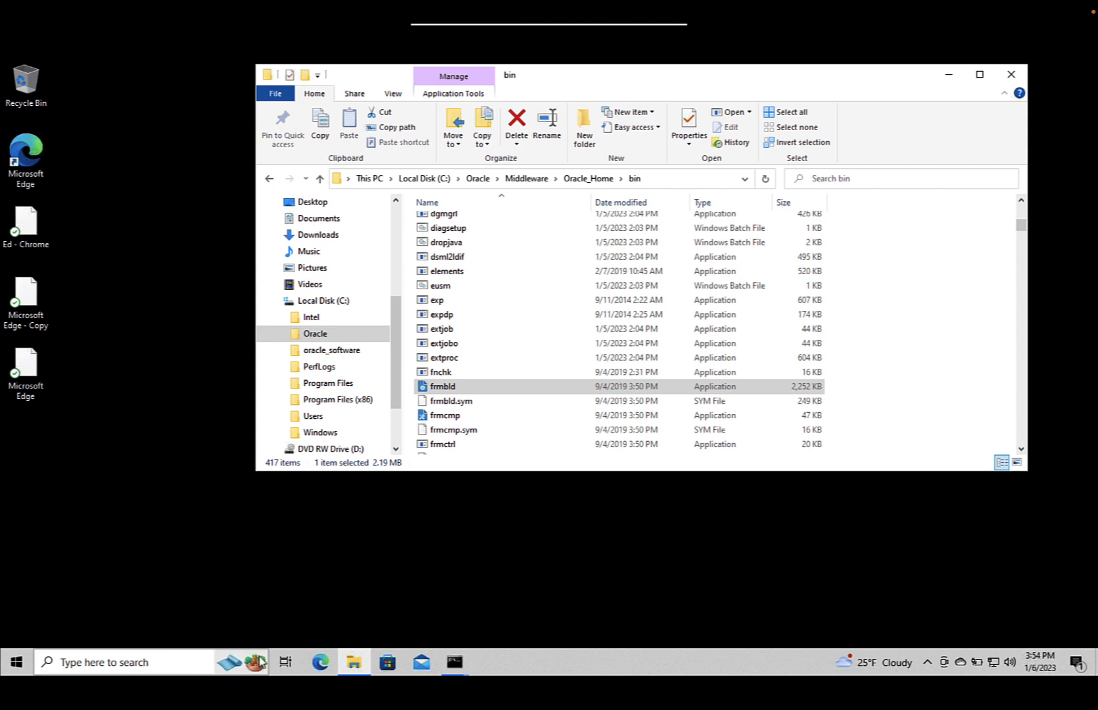
Open Edge and search for 'Microsoft VisualC++ 2010 SP1', choosing the redistributable suggestion
click(322, 665)
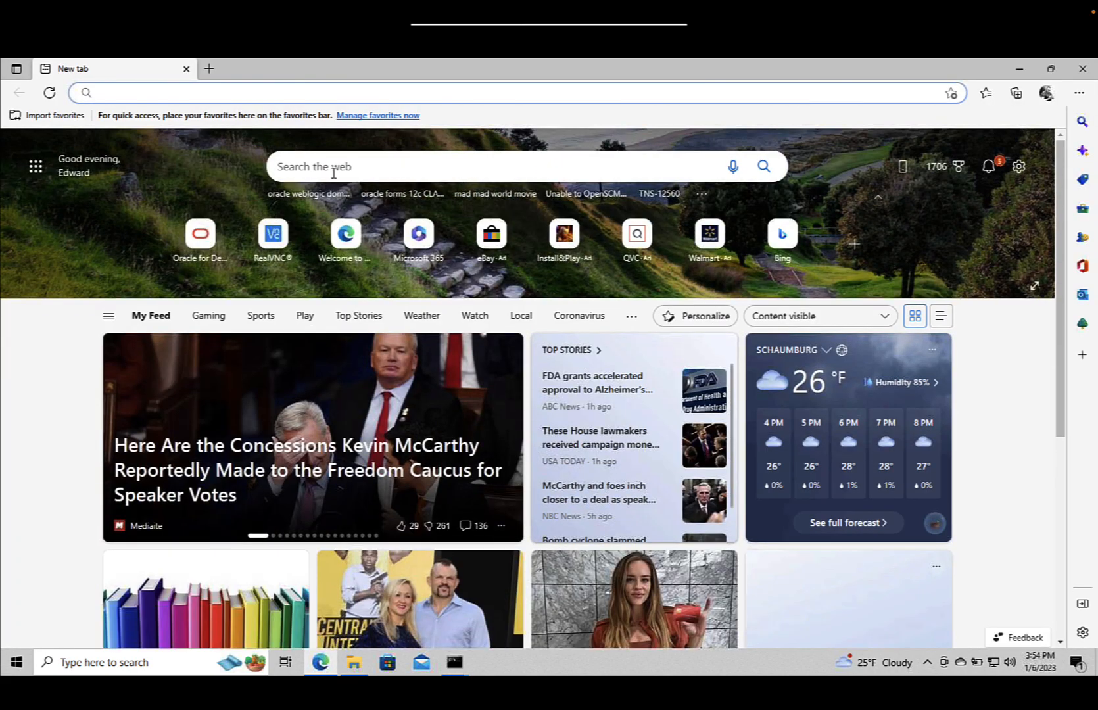
click(332, 170)
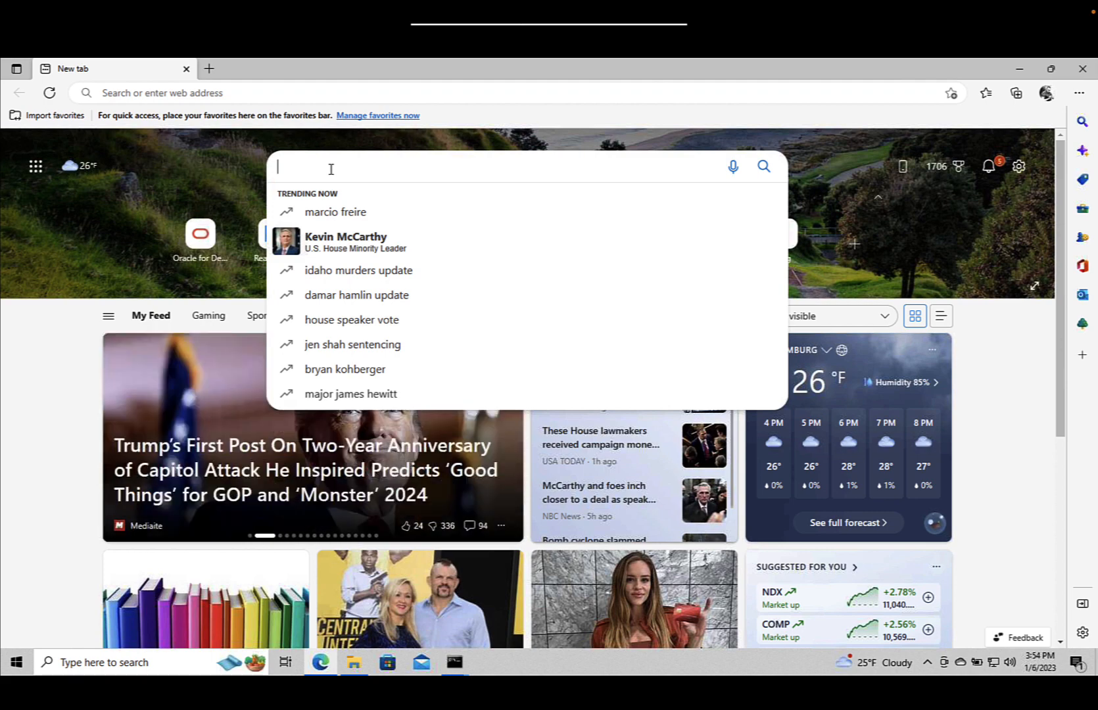
text(M)
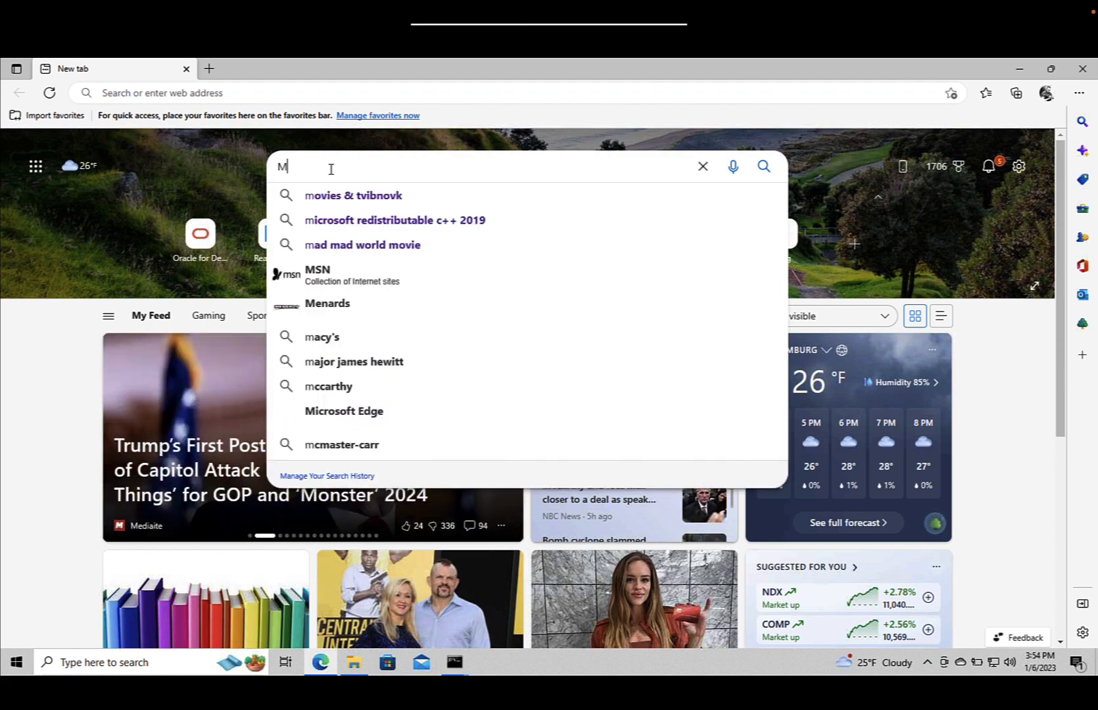
text(icrosoft )
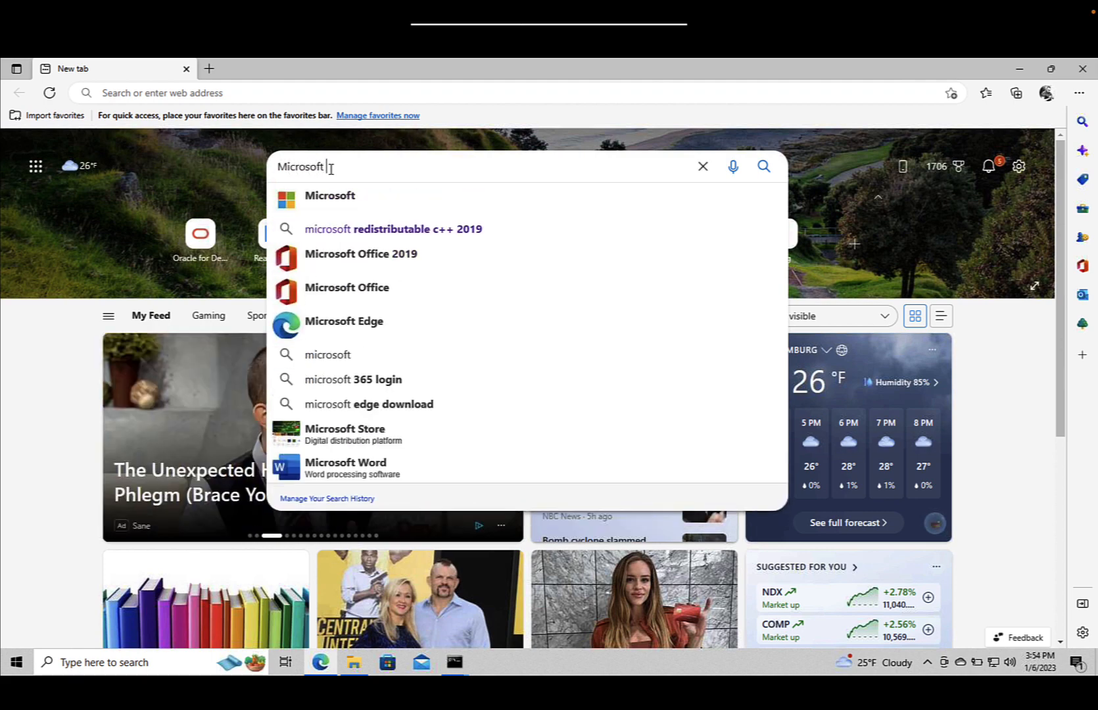
text(Visual)
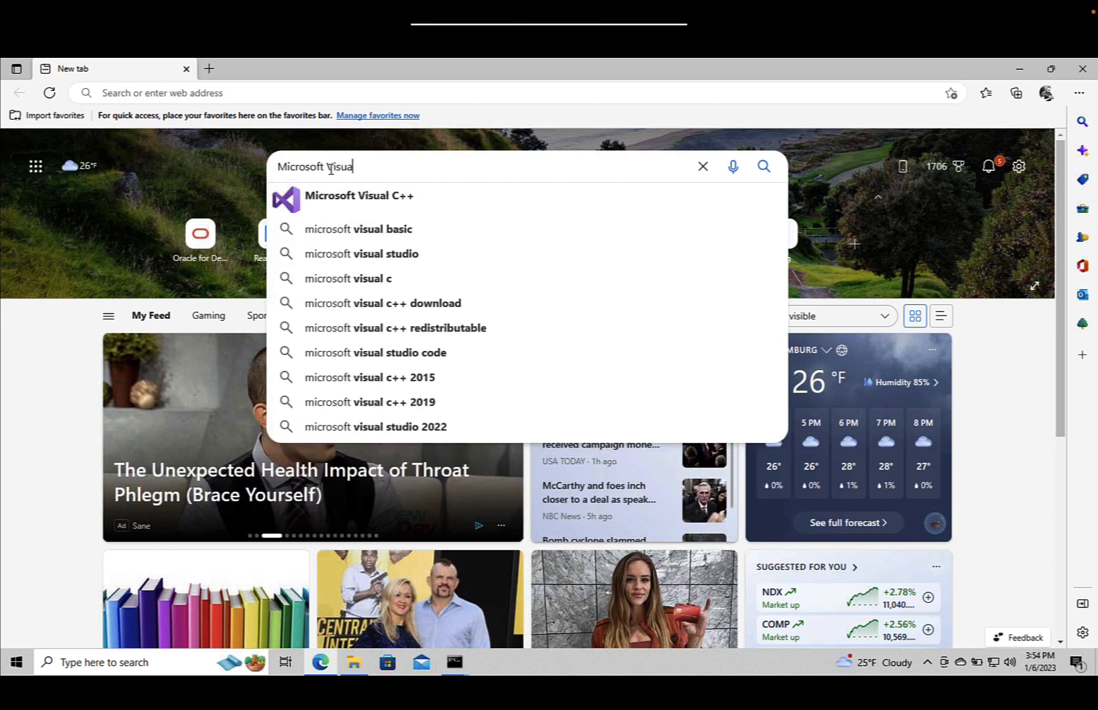
text(C)
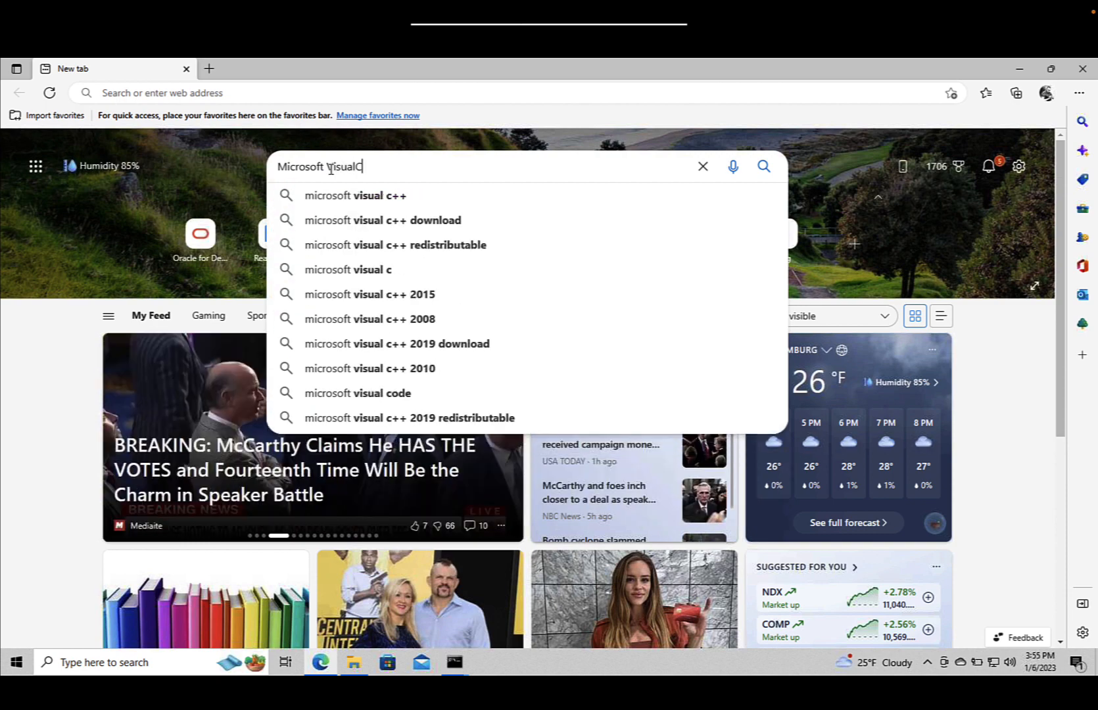
text(++ 2010 )
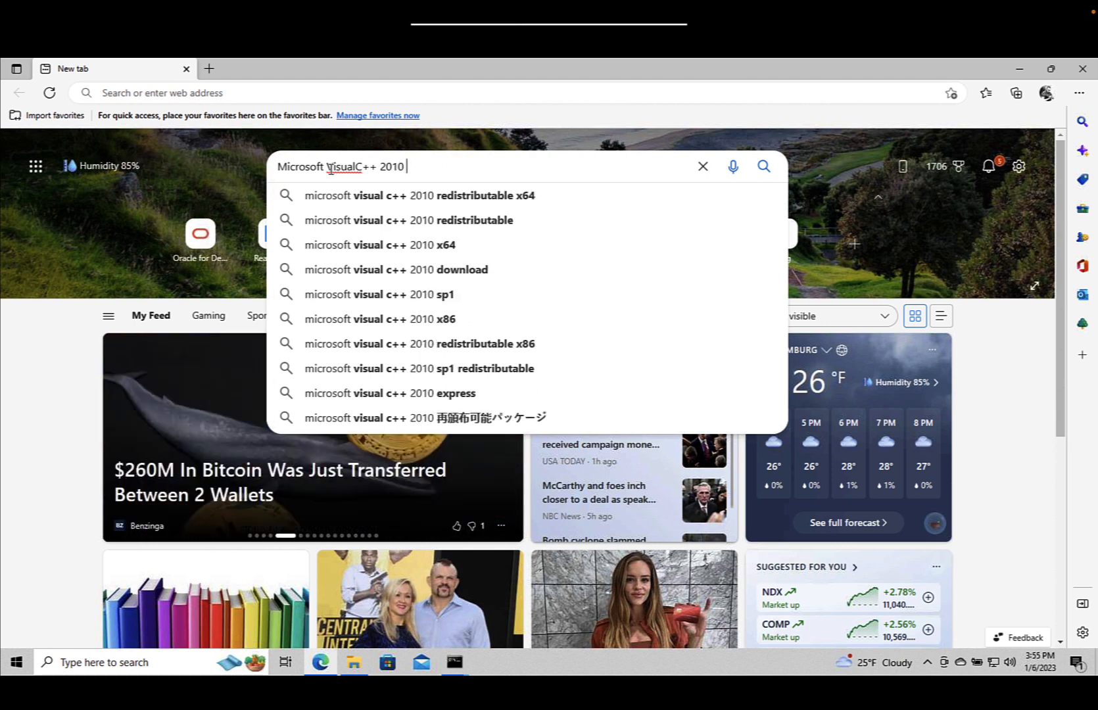
text(SP1)
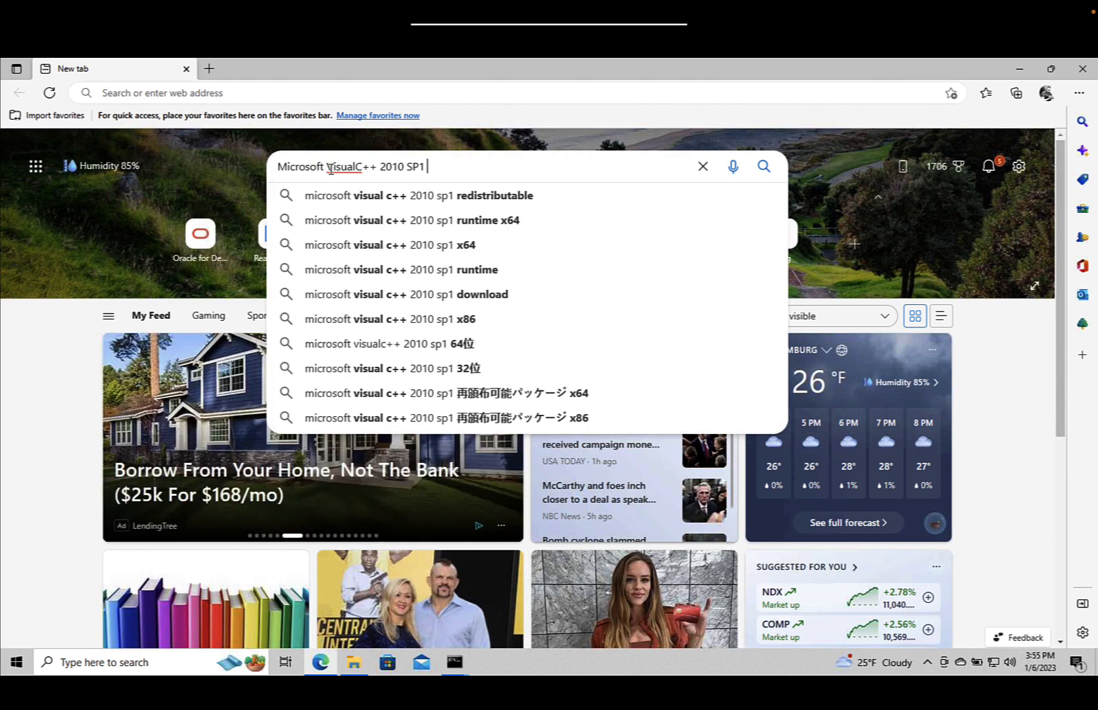
key(Down)
key(Return)
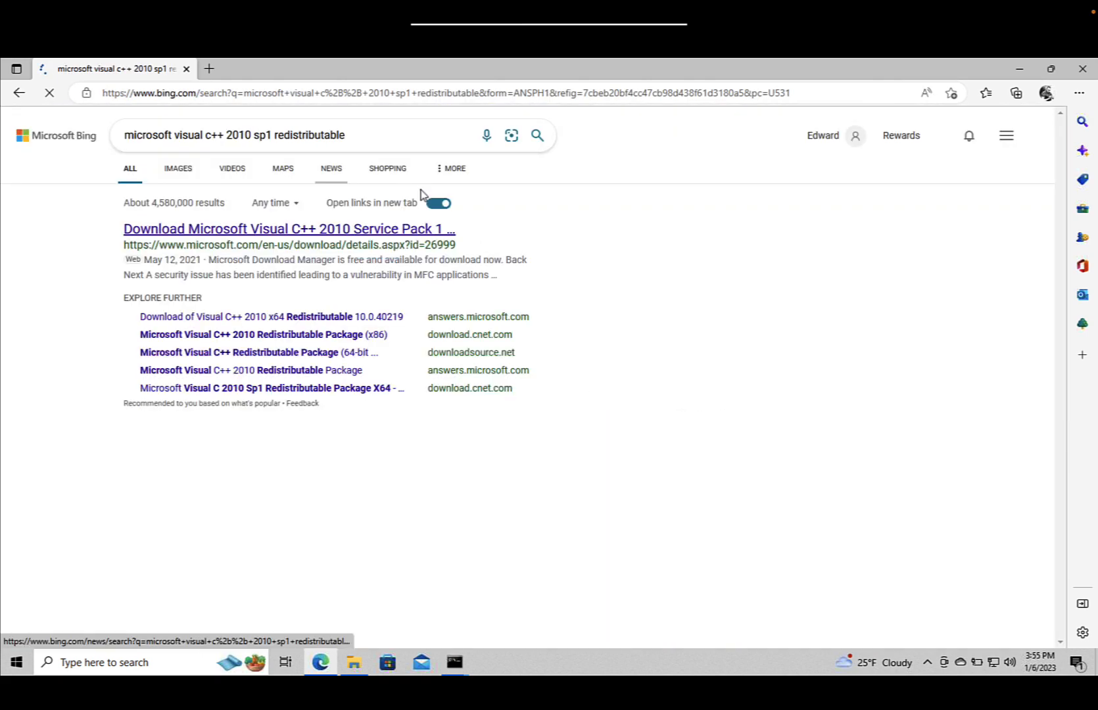
Open Microsoft's Visual C++ 2010 SP1 download page and download the English vcredist_x64.exe file
click(219, 233)
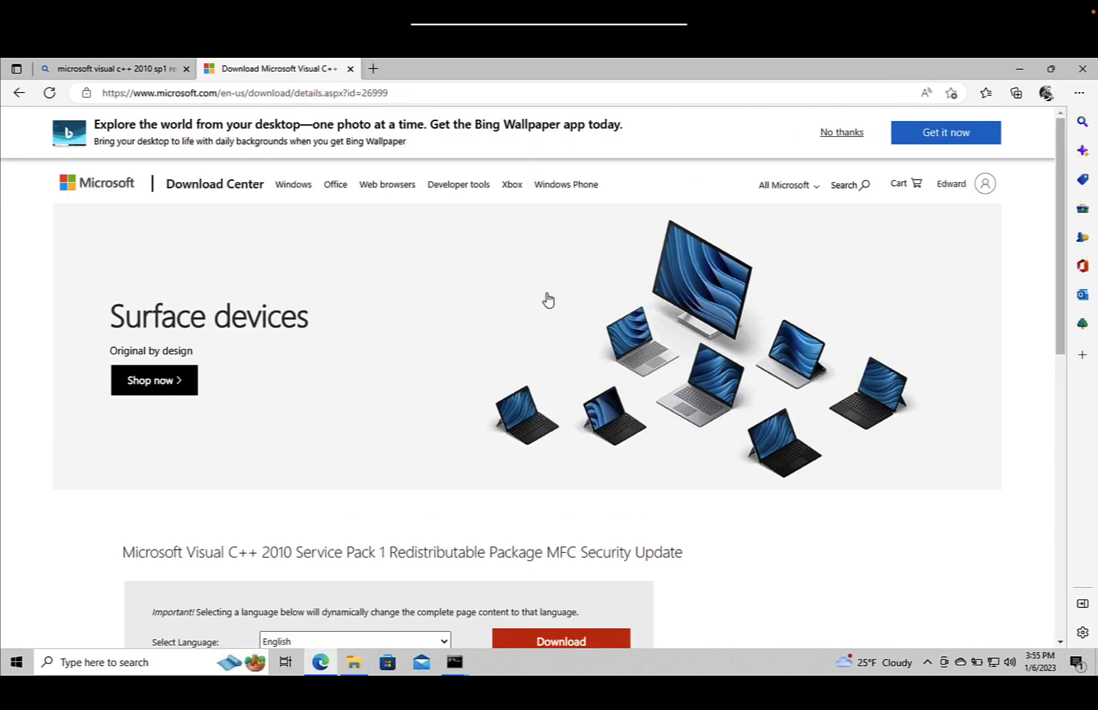
drag(1060, 276, 1061, 387)
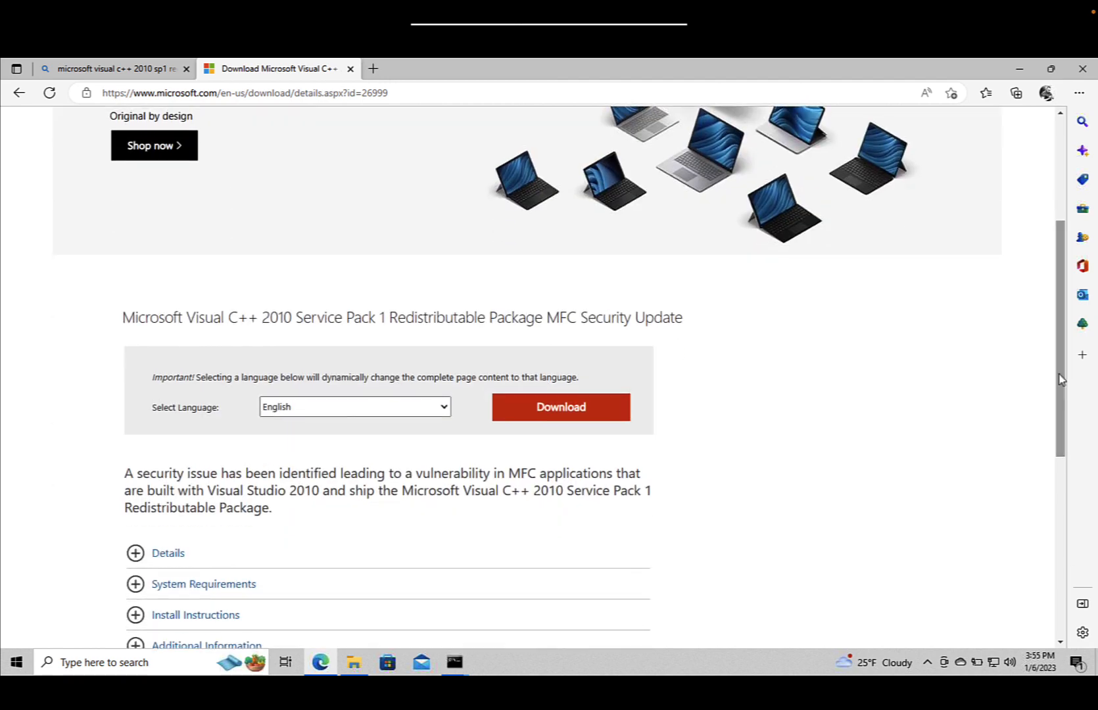
click(549, 409)
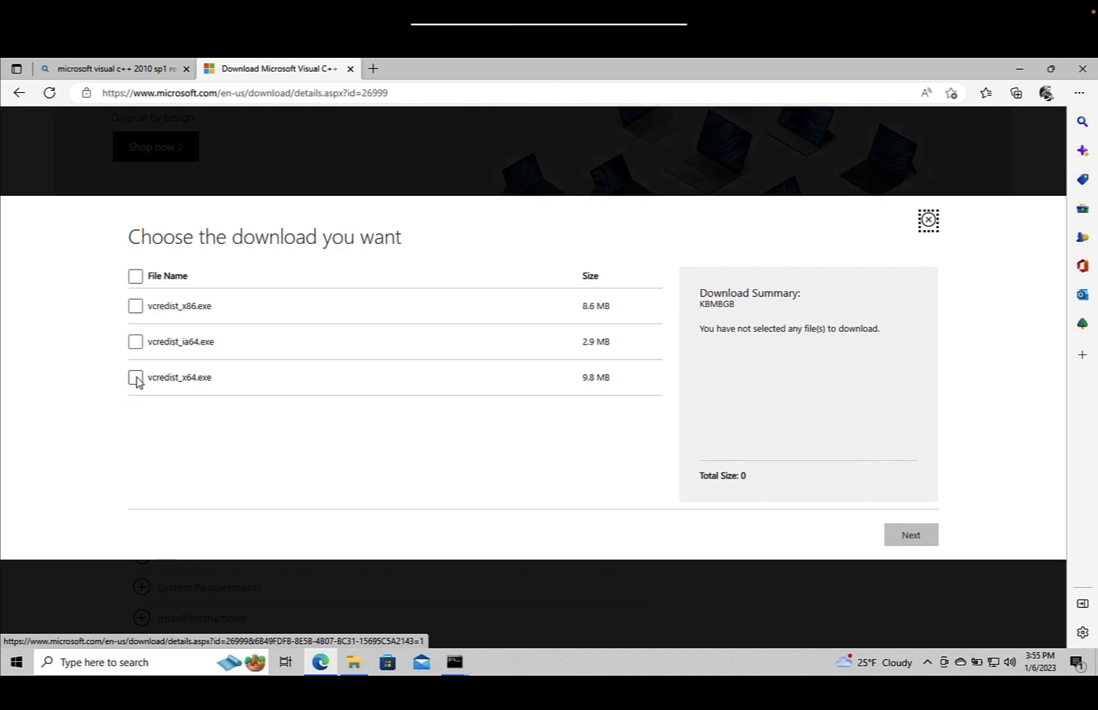
click(136, 379)
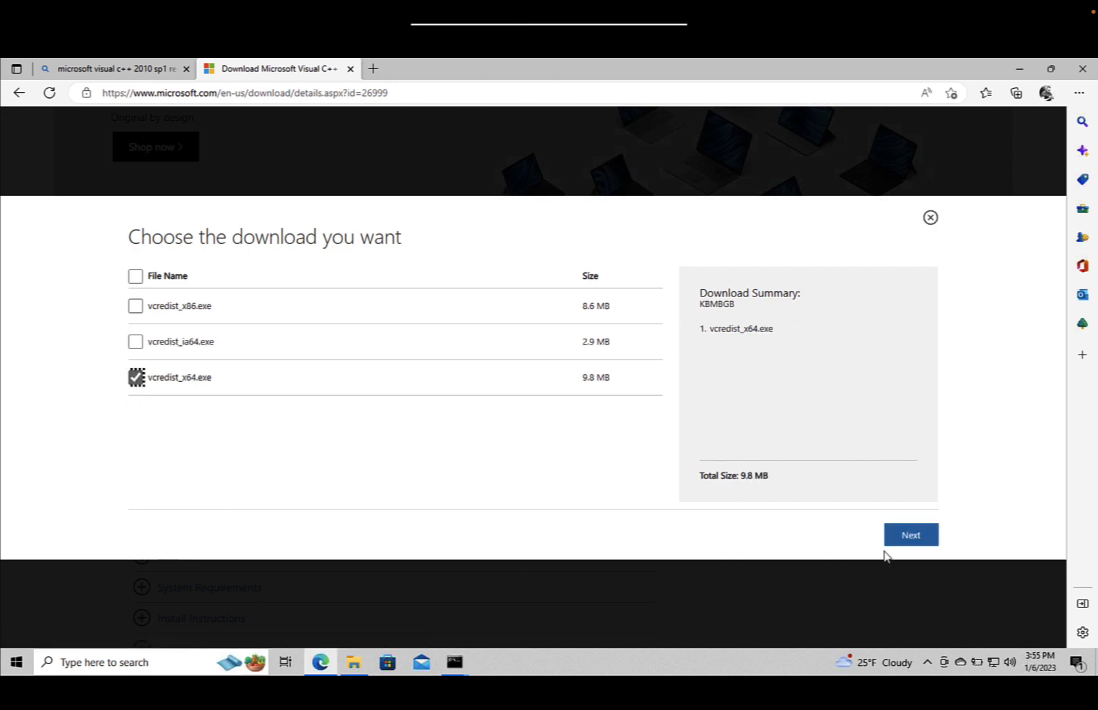
click(902, 536)
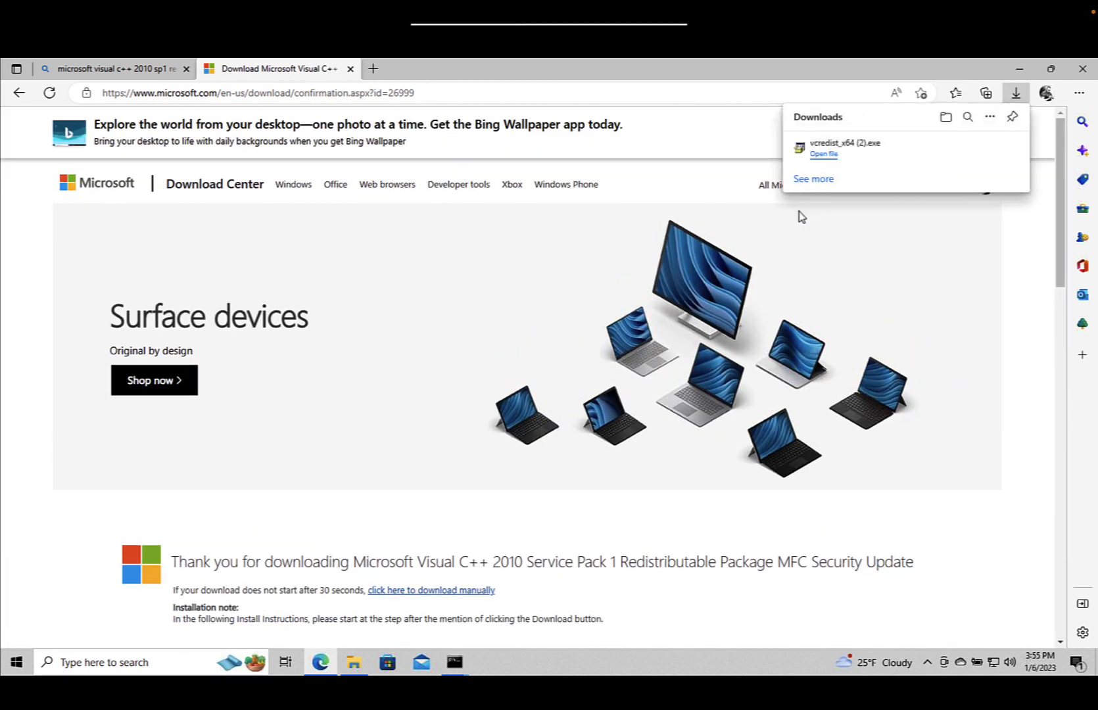
Run the downloaded vcredist_x64 installer, approve UAC, accept the license, install, and finish
click(822, 158)
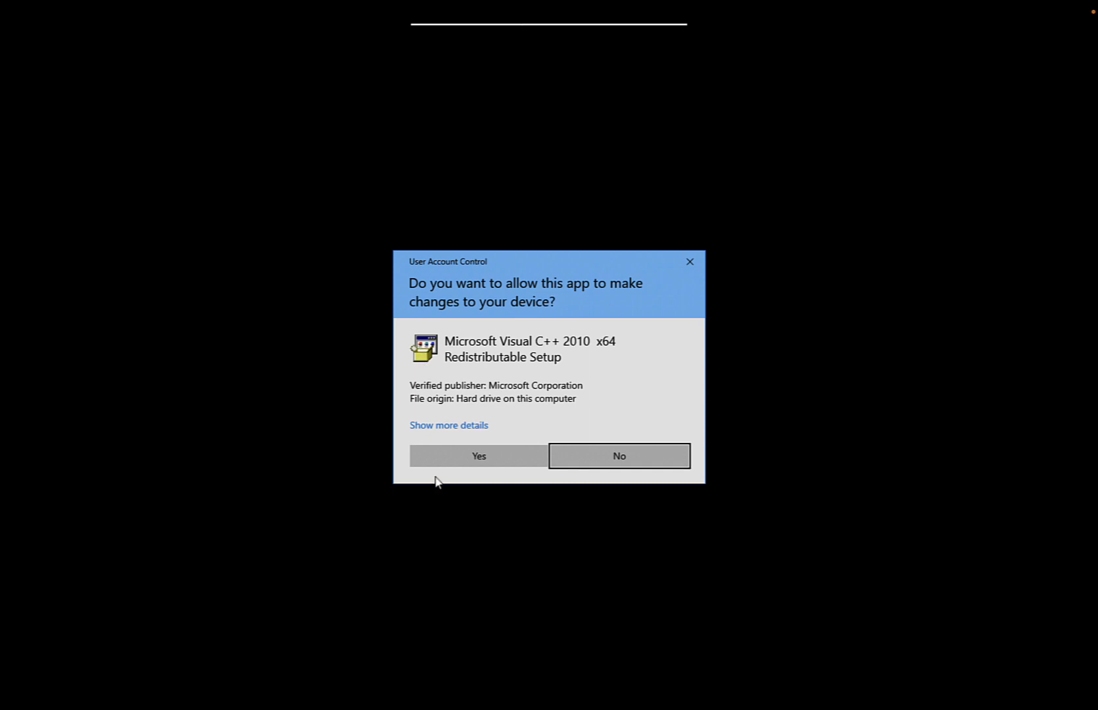
click(458, 464)
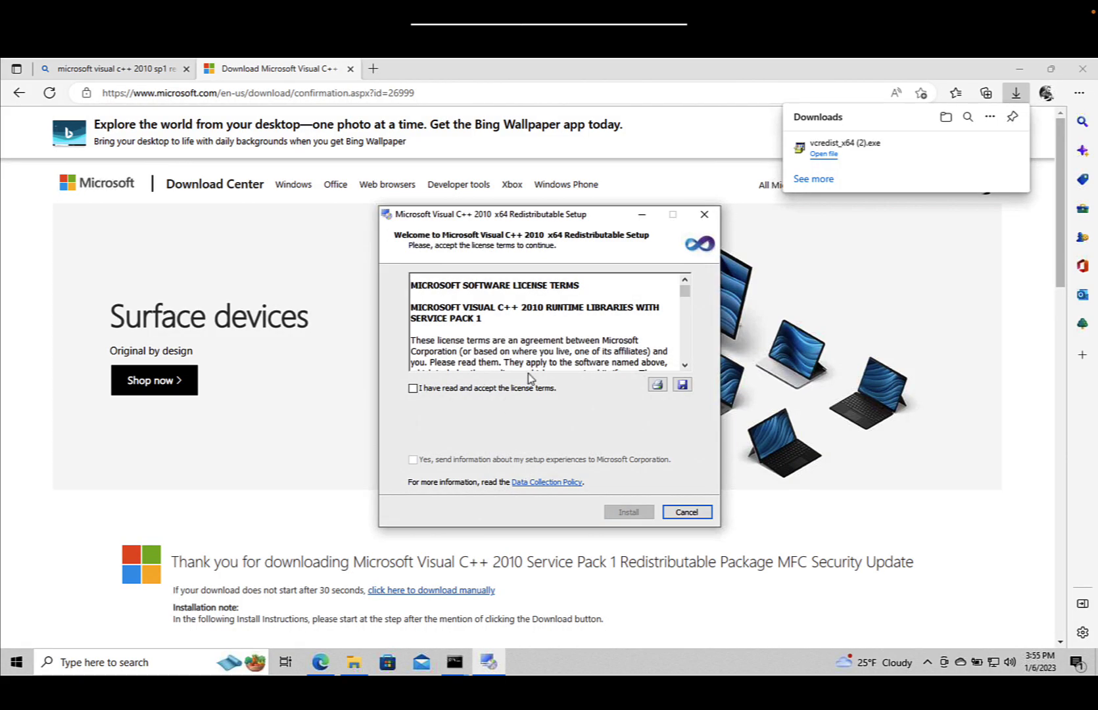
click(413, 387)
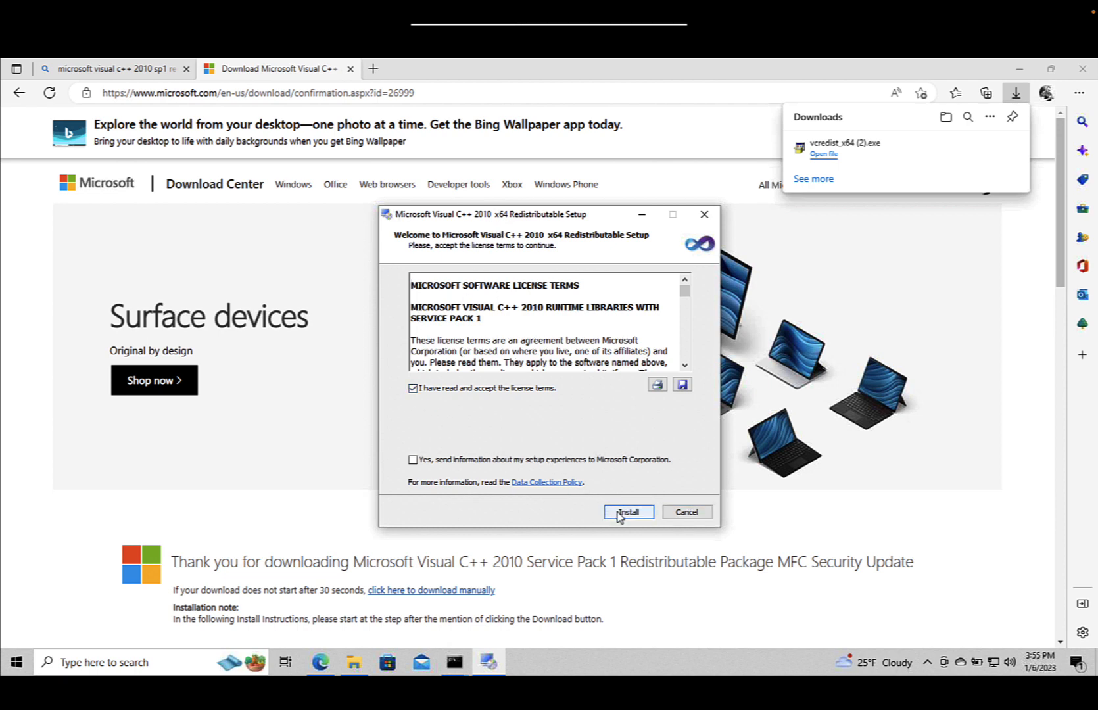
click(621, 512)
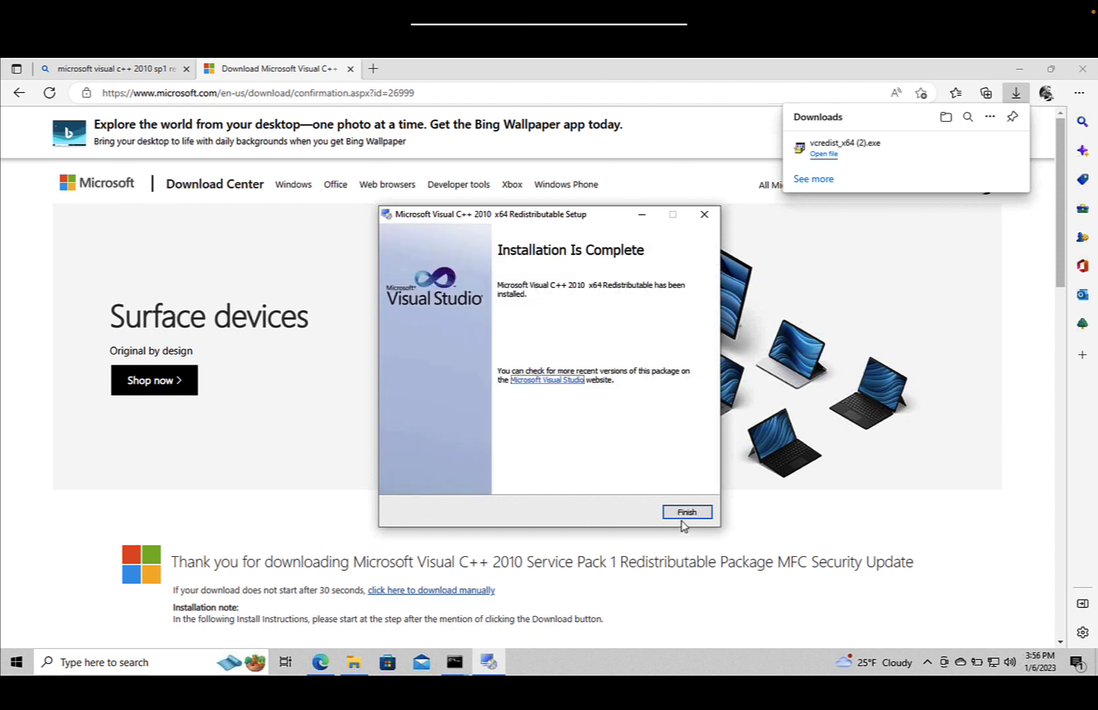
click(684, 516)
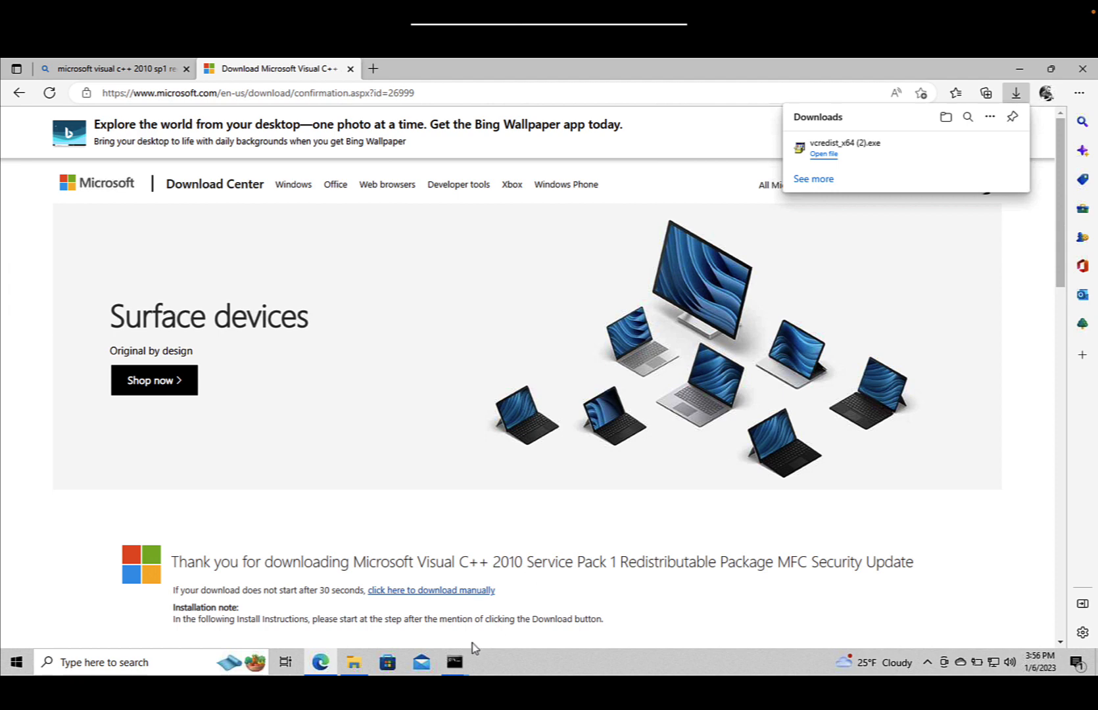
Run frmbld from the Oracle_Home bin folder as administrator and approve the UAC prompt
click(452, 664)
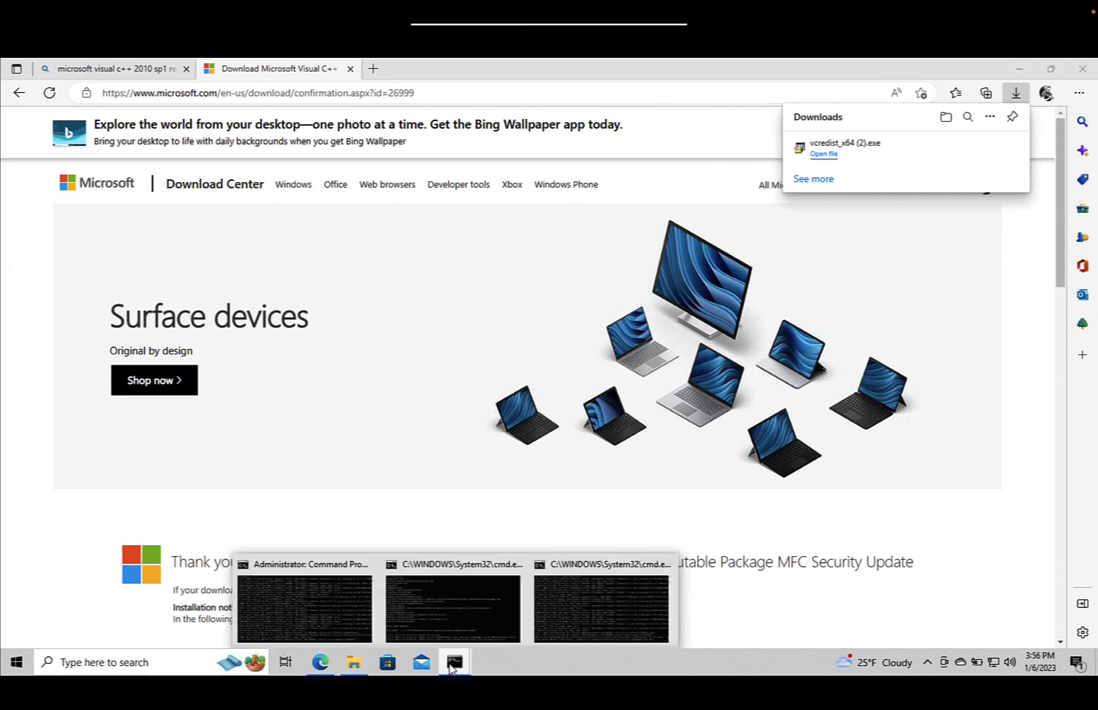
click(350, 665)
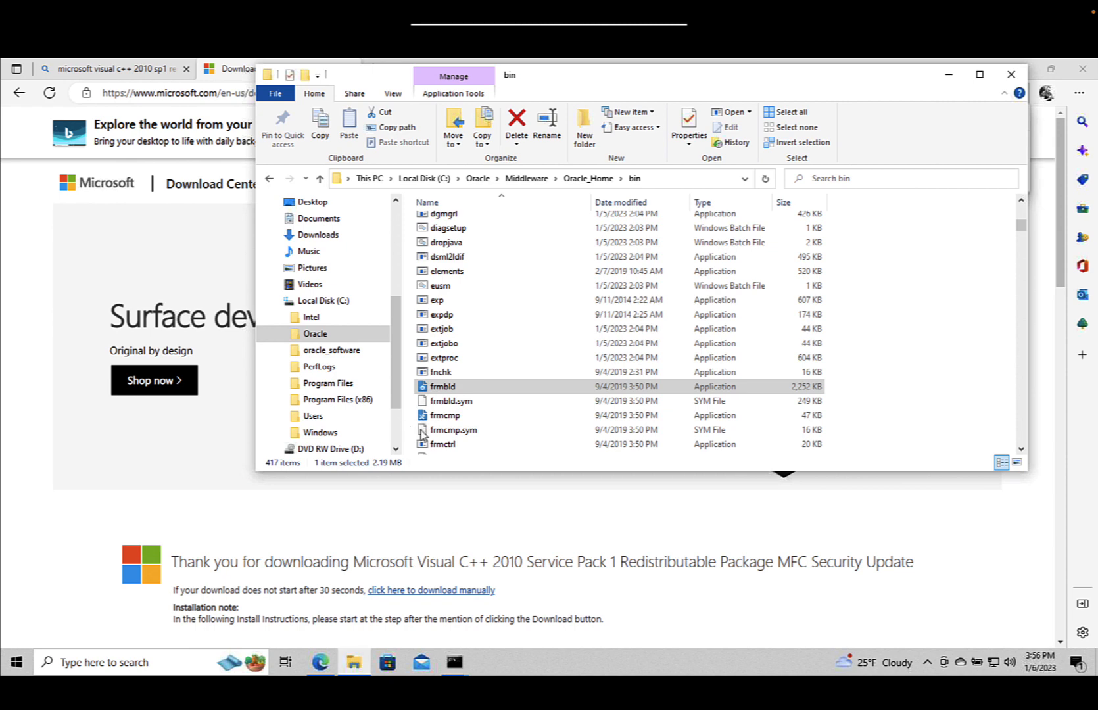
right_click(465, 390)
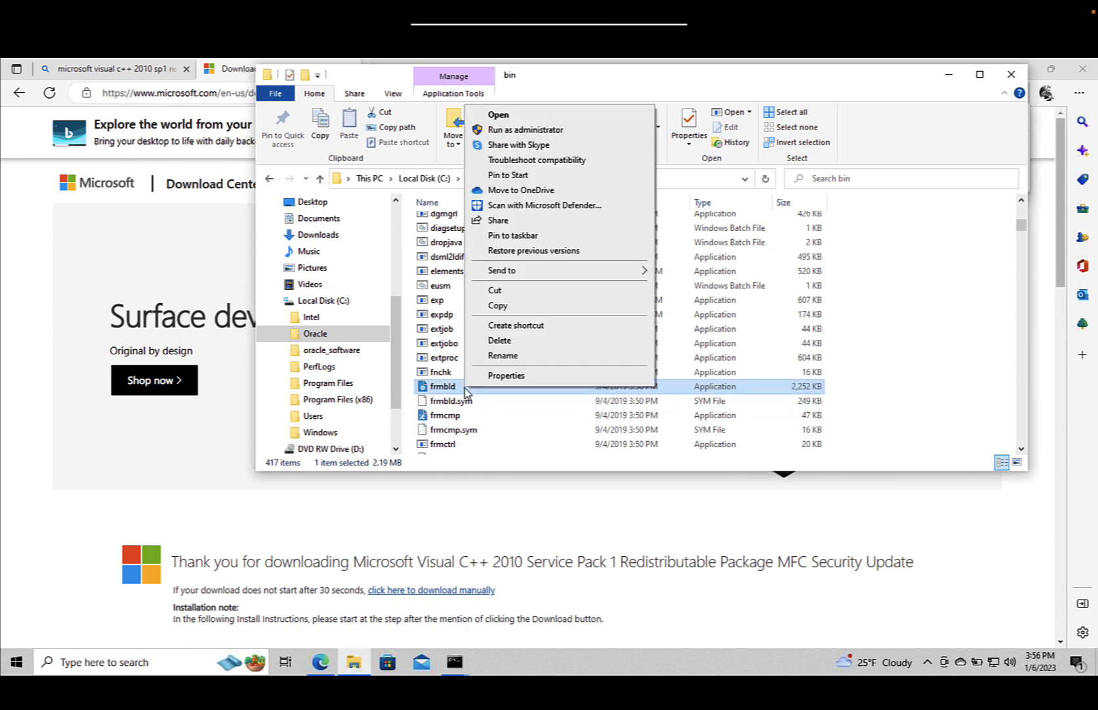
click(520, 130)
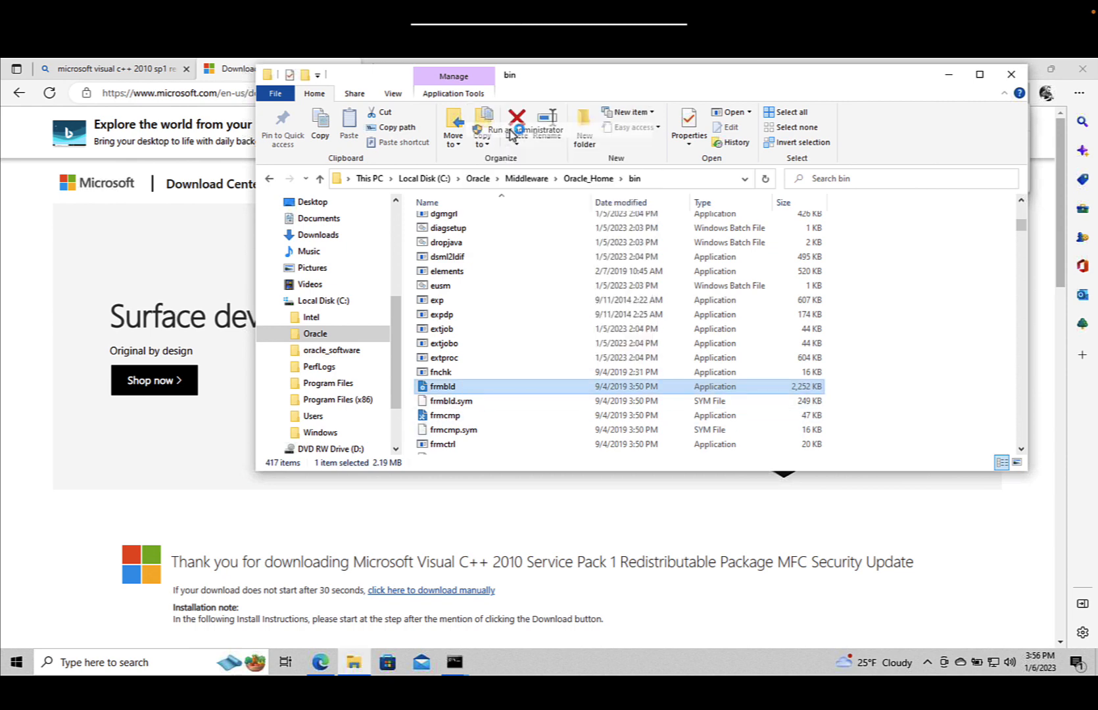
click(507, 465)
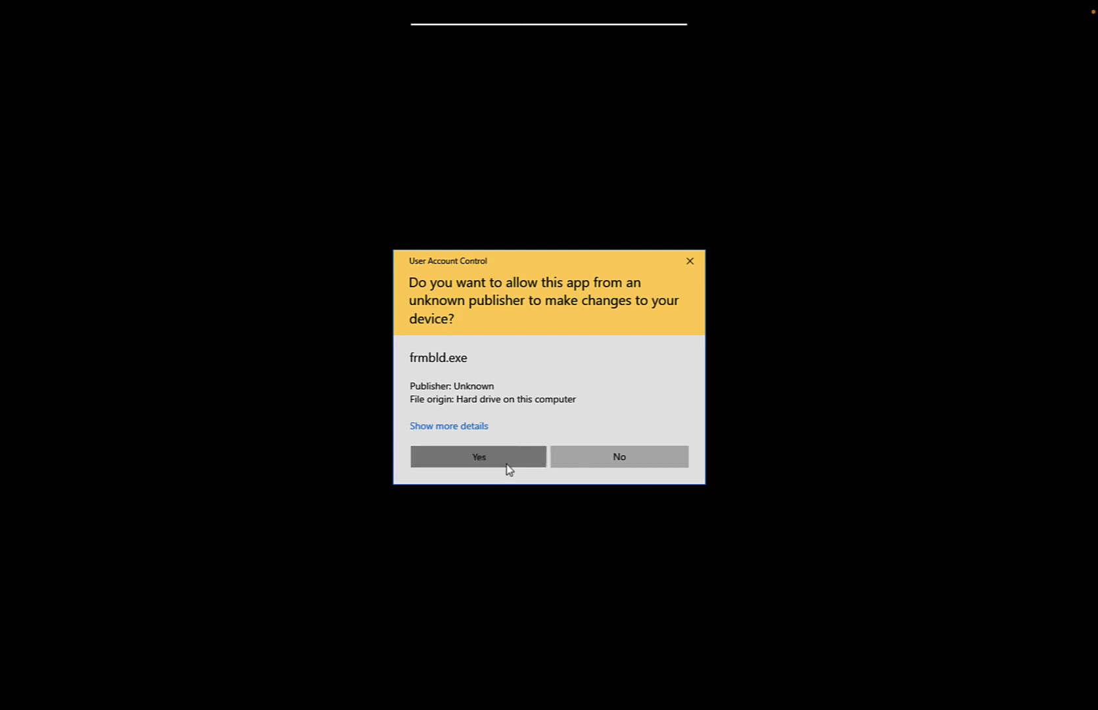
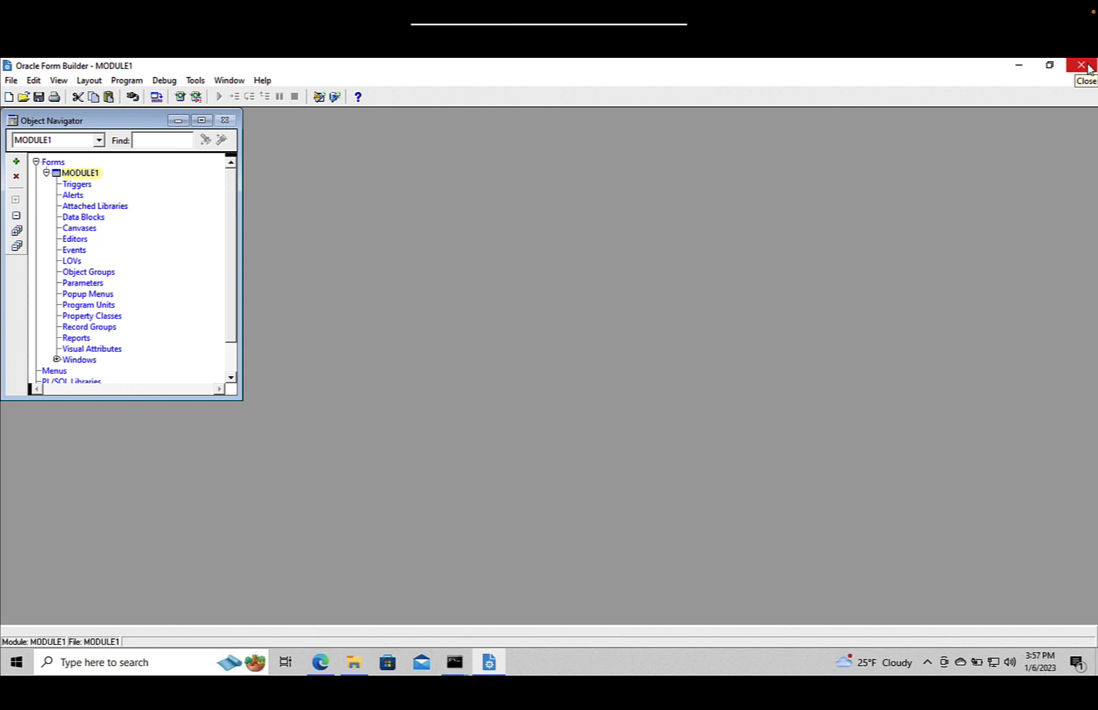
Close Form Builder and the old Visual C++ download window, then start a new Edge tab
click(1087, 69)
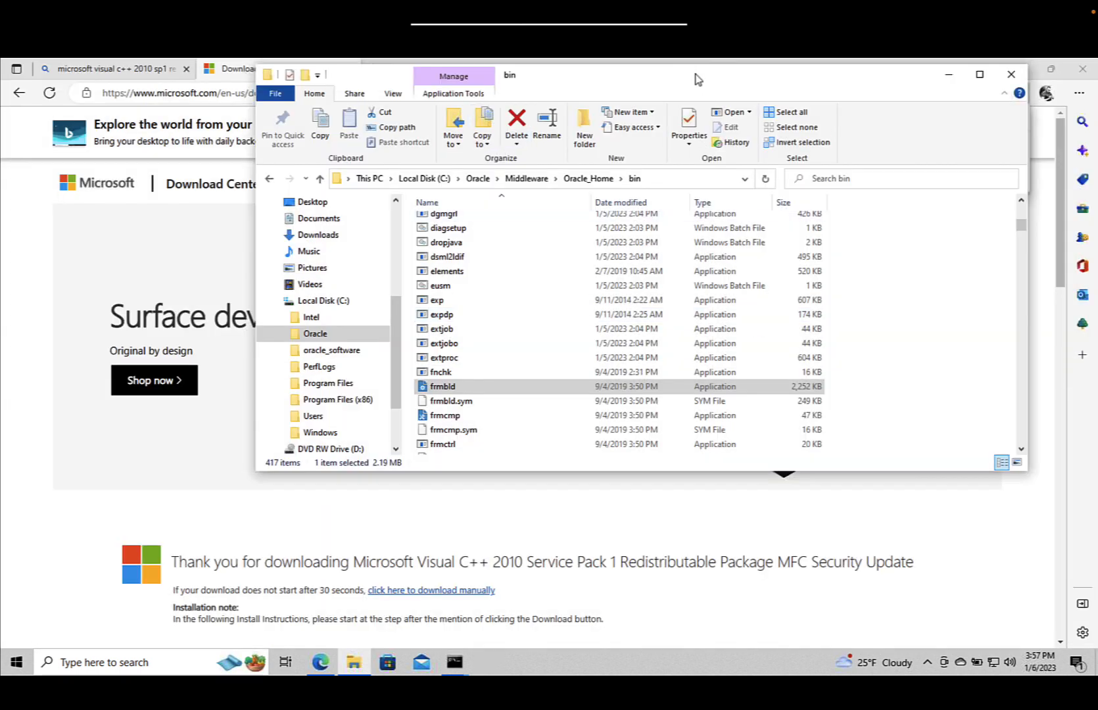
click(1051, 84)
click(1082, 69)
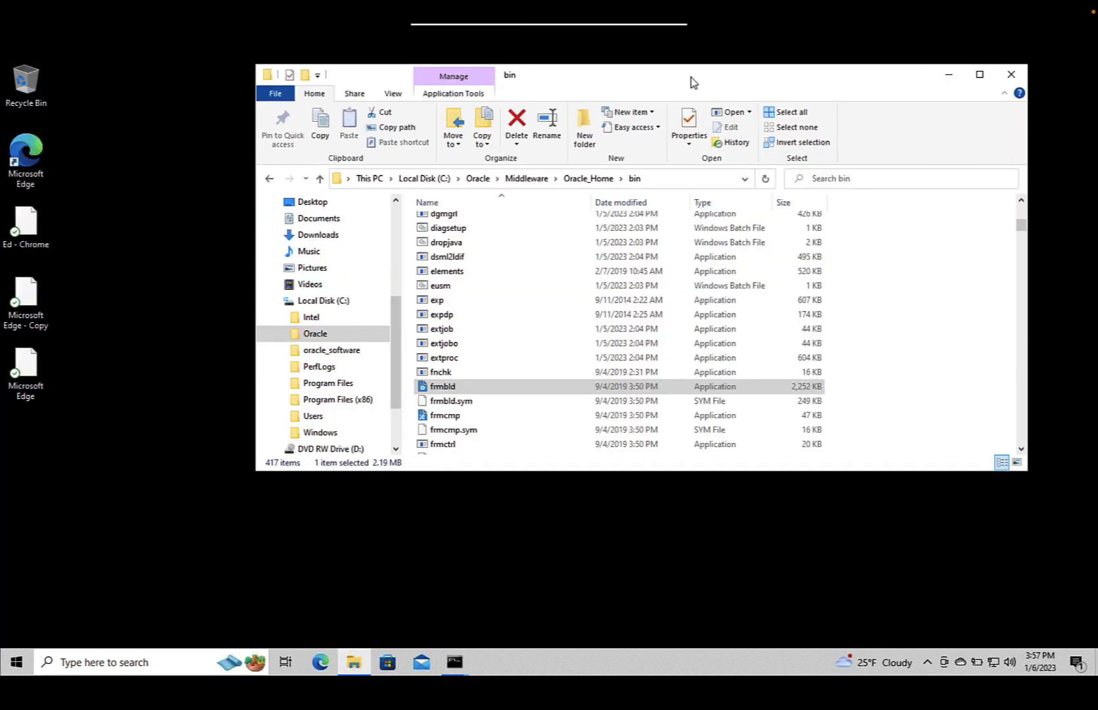
drag(691, 84, 726, 84)
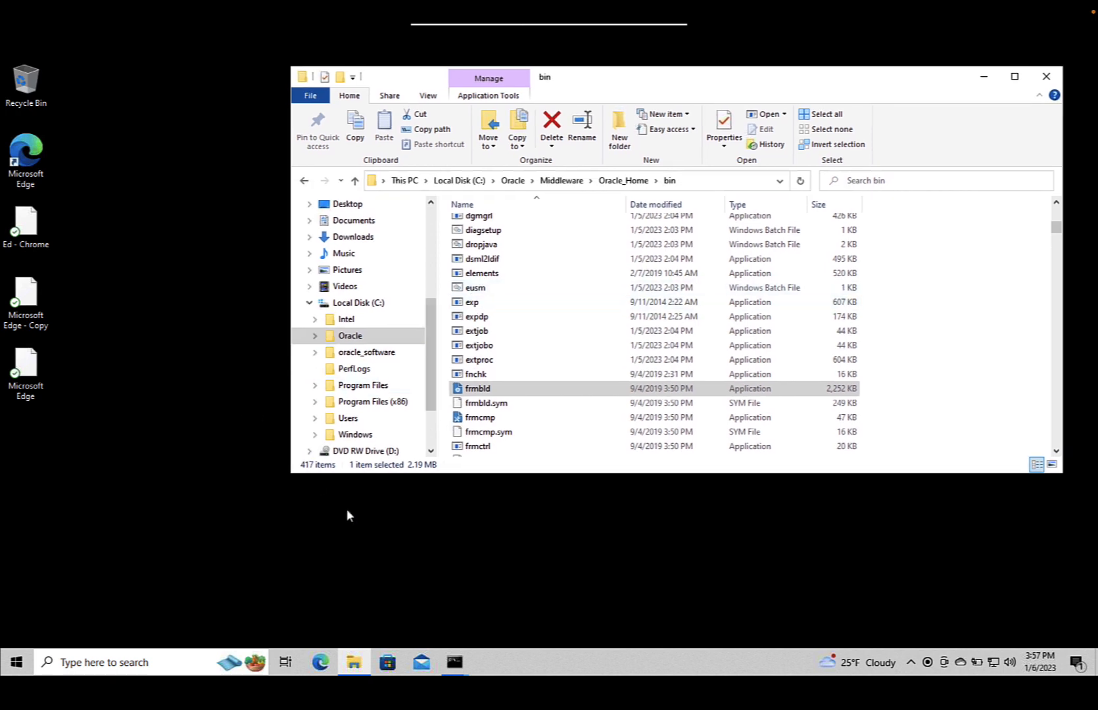
click(320, 662)
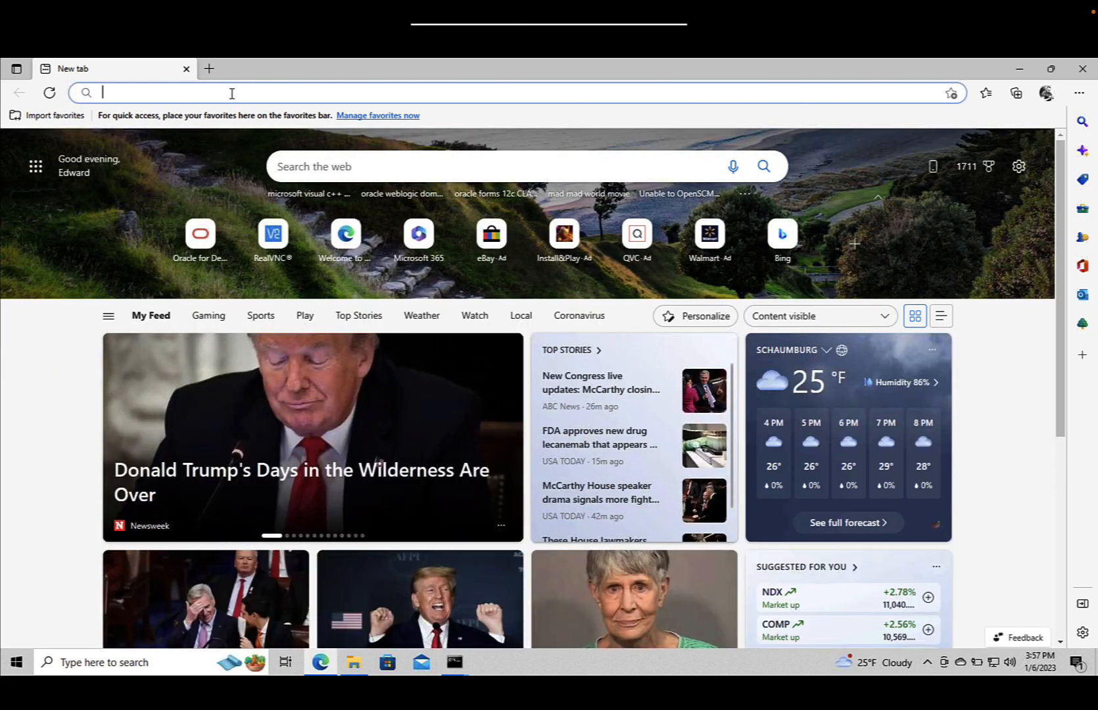
Go to localhost:7001/em to load the Fusion Middleware Control 12c sign-in page
click(231, 94)
text(local)
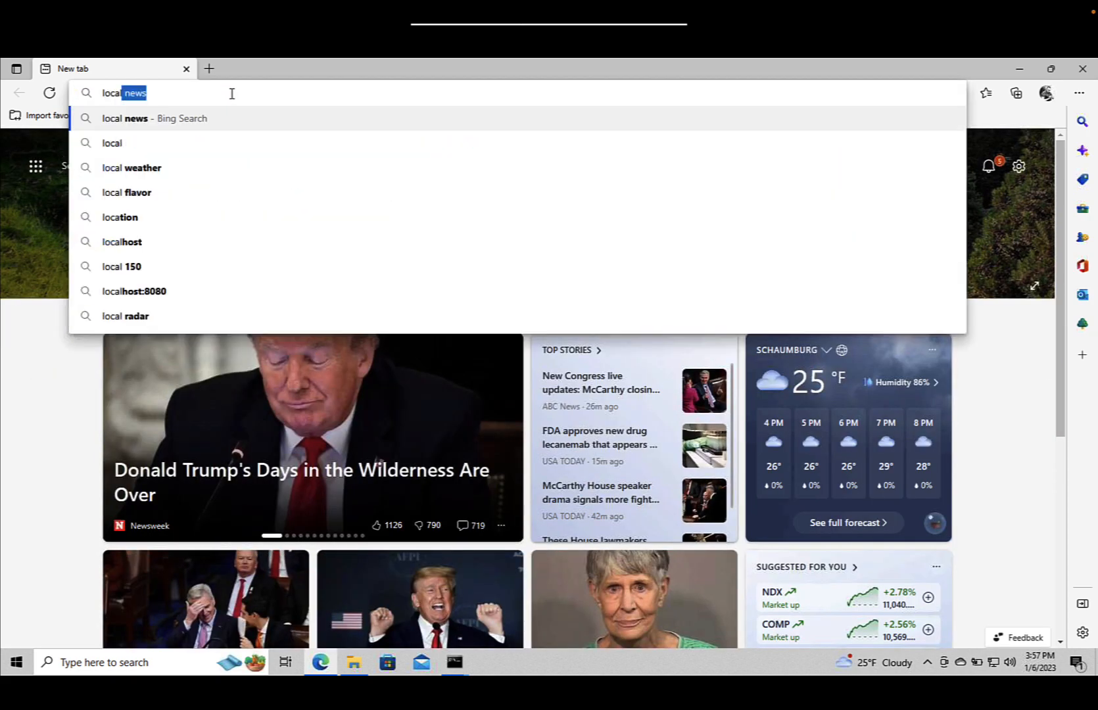
key(BackSpace)
key(BackSpace)
key(BackSpace)
key(BackSpace)
key(BackSpace)
key(BackSpace)
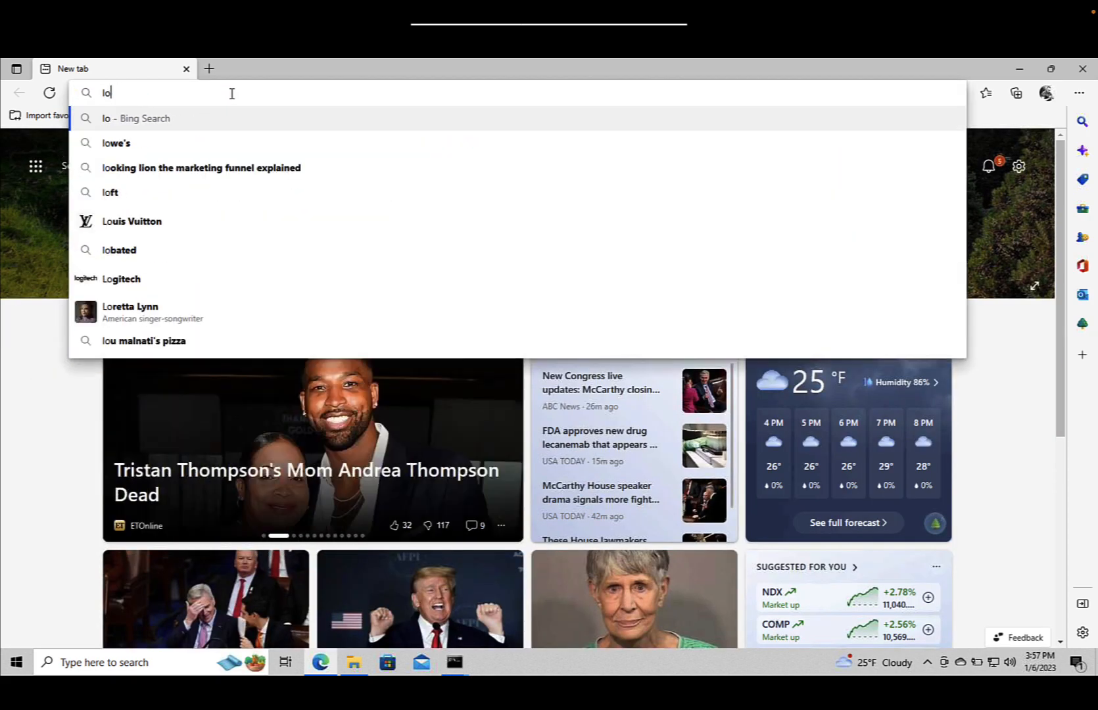
text(local)
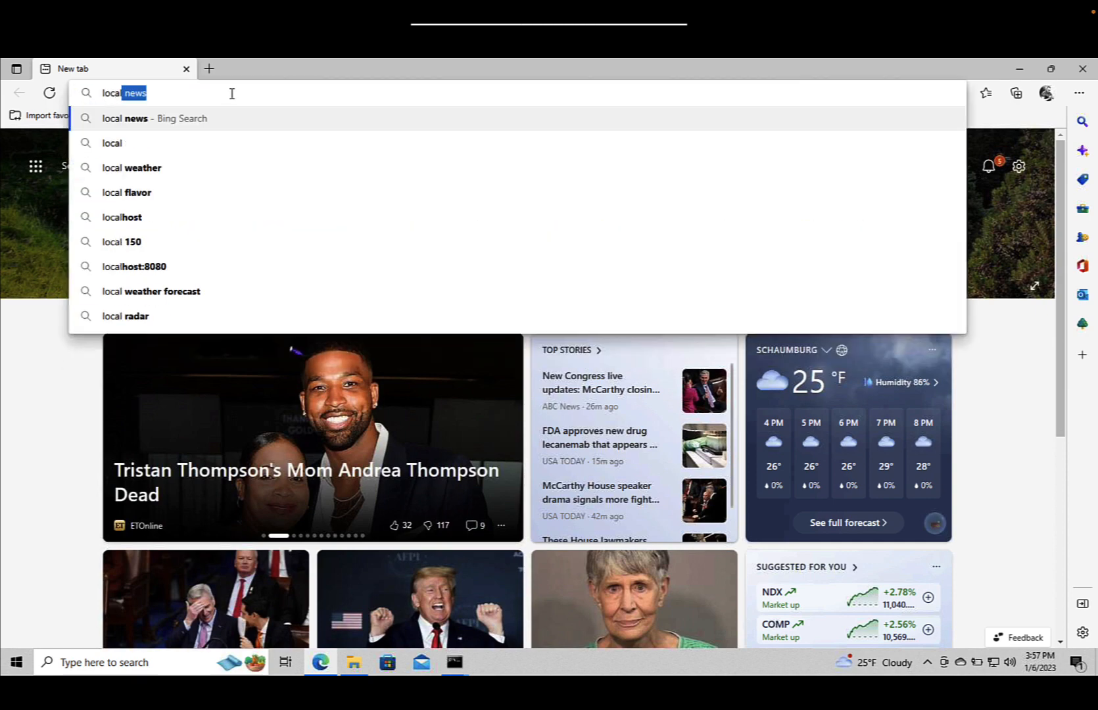
text(host)
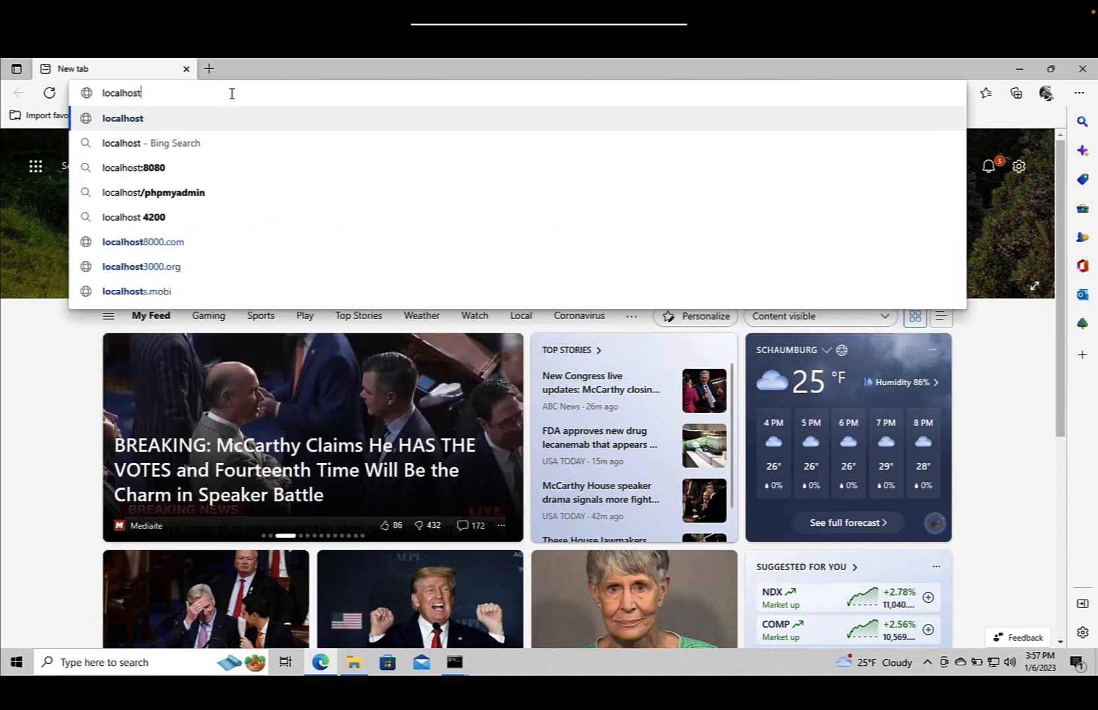
text(:7000)
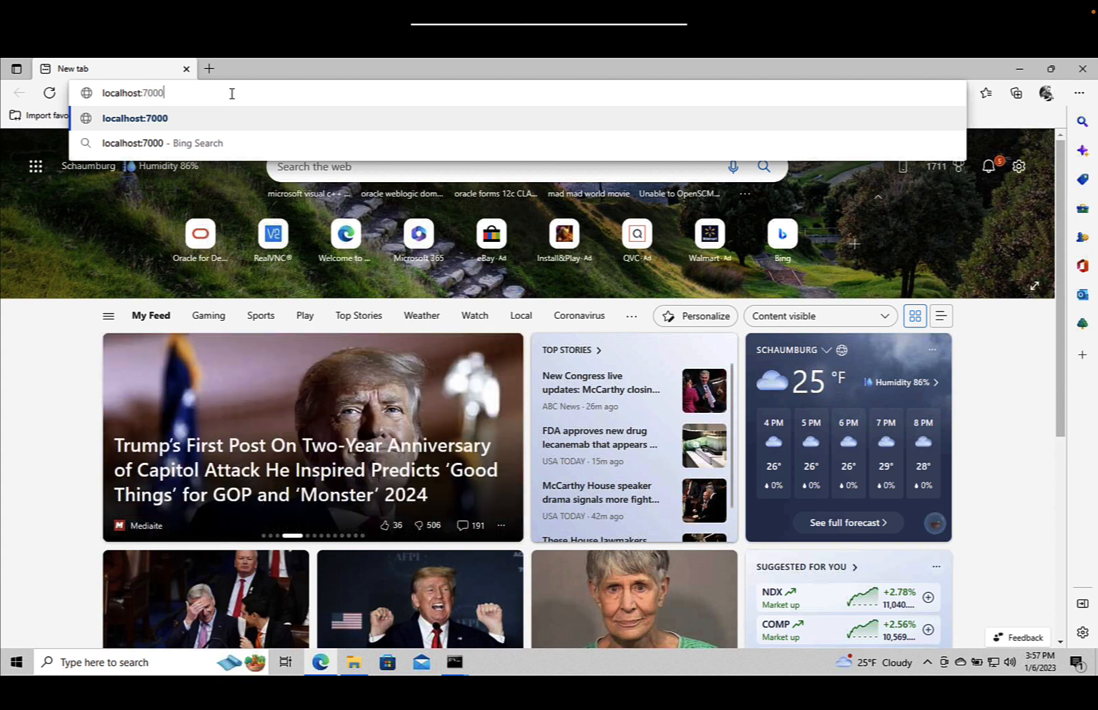
key(BackSpace)
text(1/em)
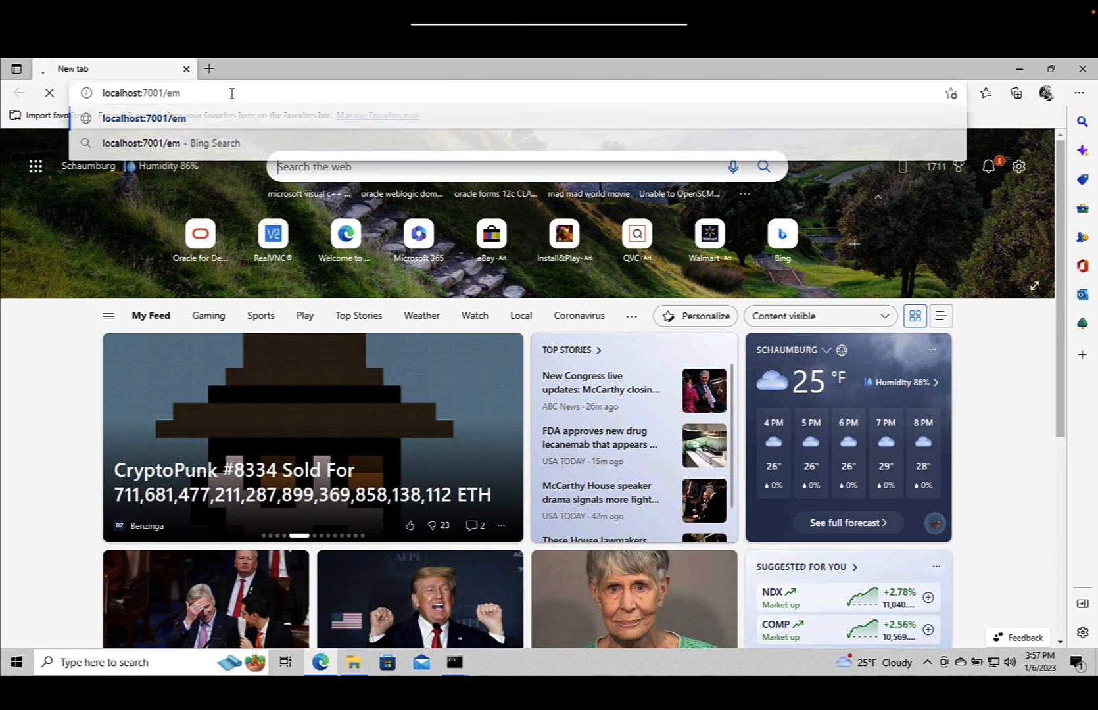
key(Return)
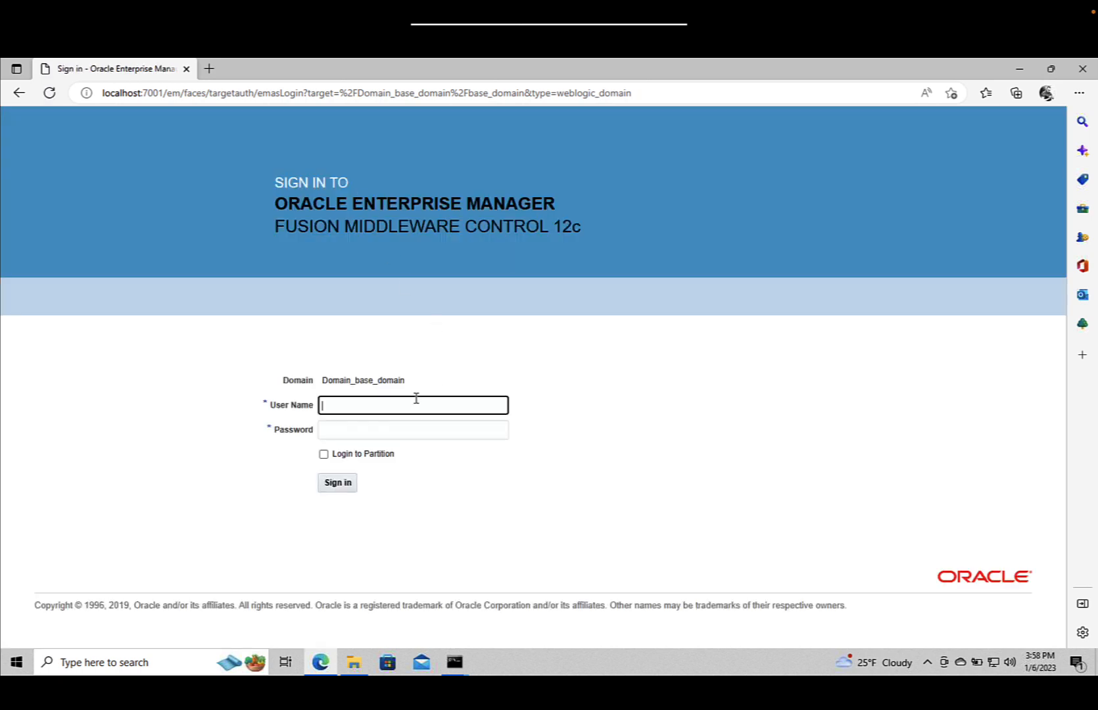
Sign in to Enterprise Manager with the WebLogic administrator user name and password
text(weblogic)
key(Tab)
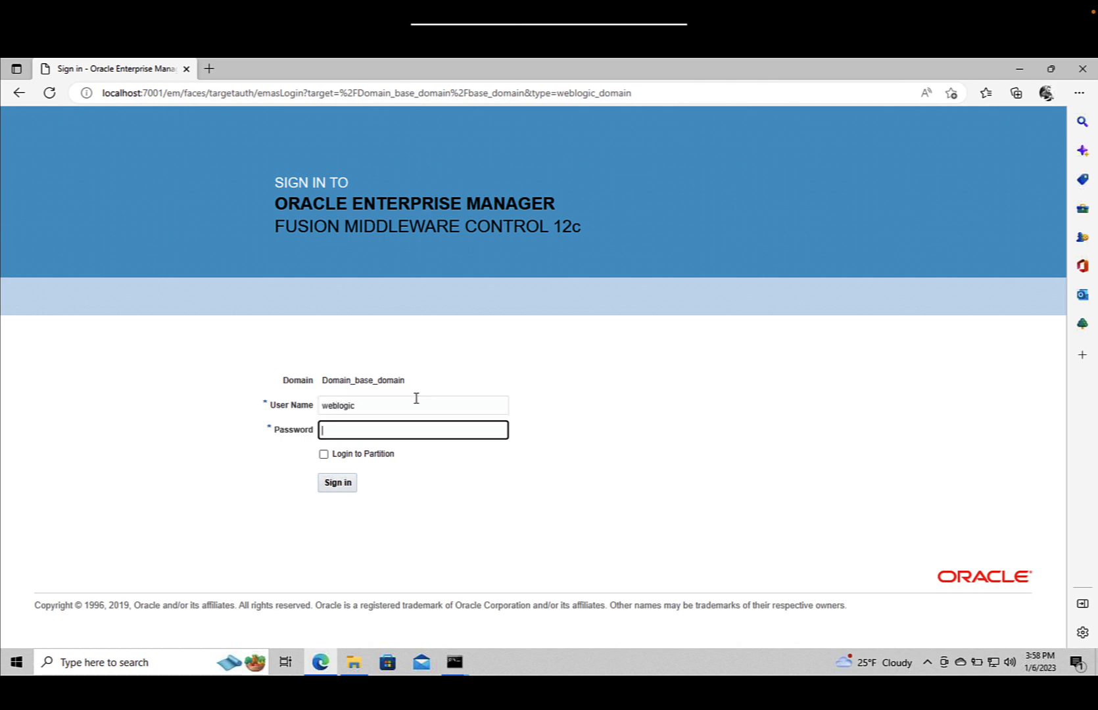
click(339, 485)
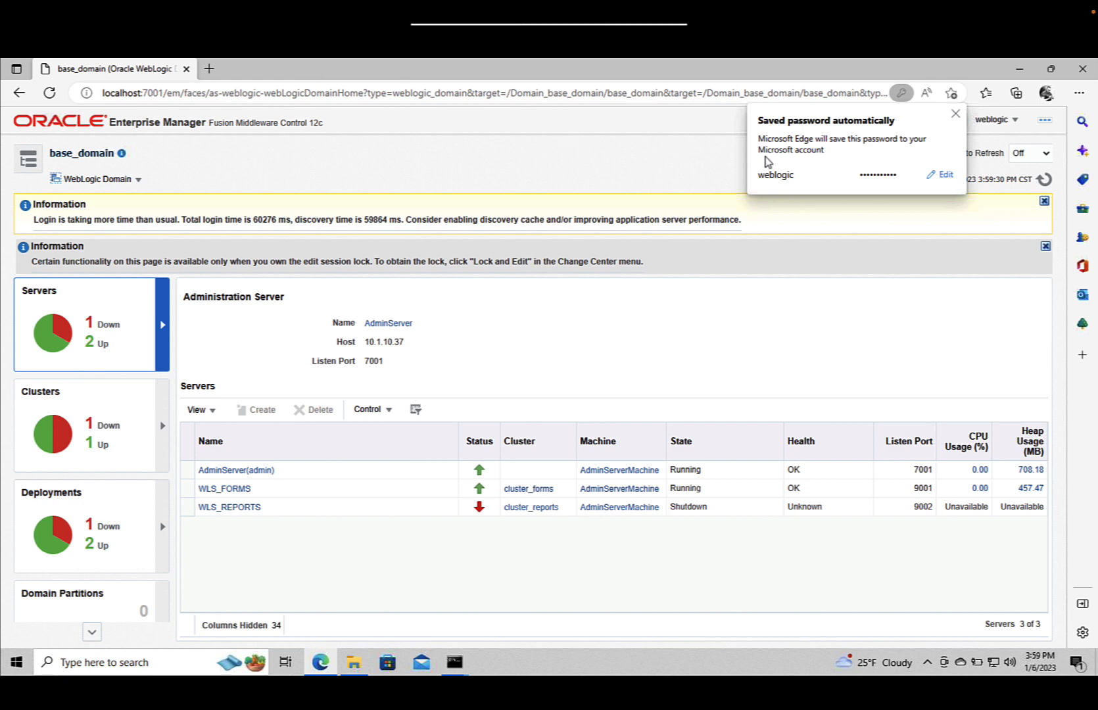
Dismiss the password notice and open ohs1 under HTTP Server in the Target Navigation tree
click(955, 114)
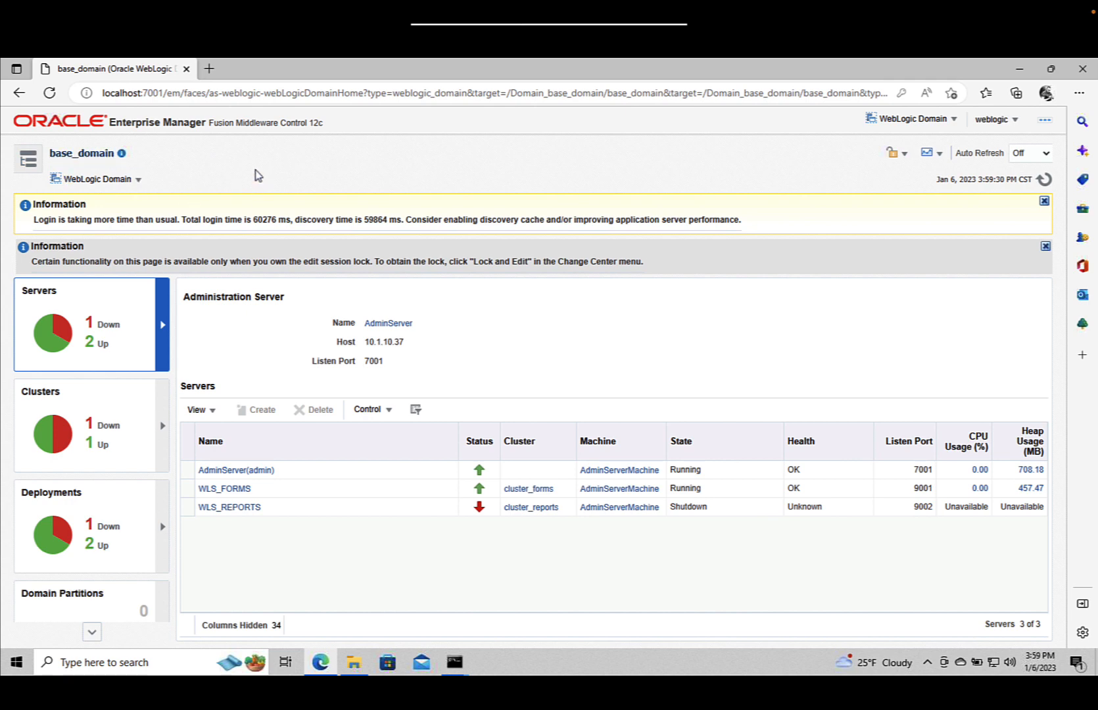
click(26, 164)
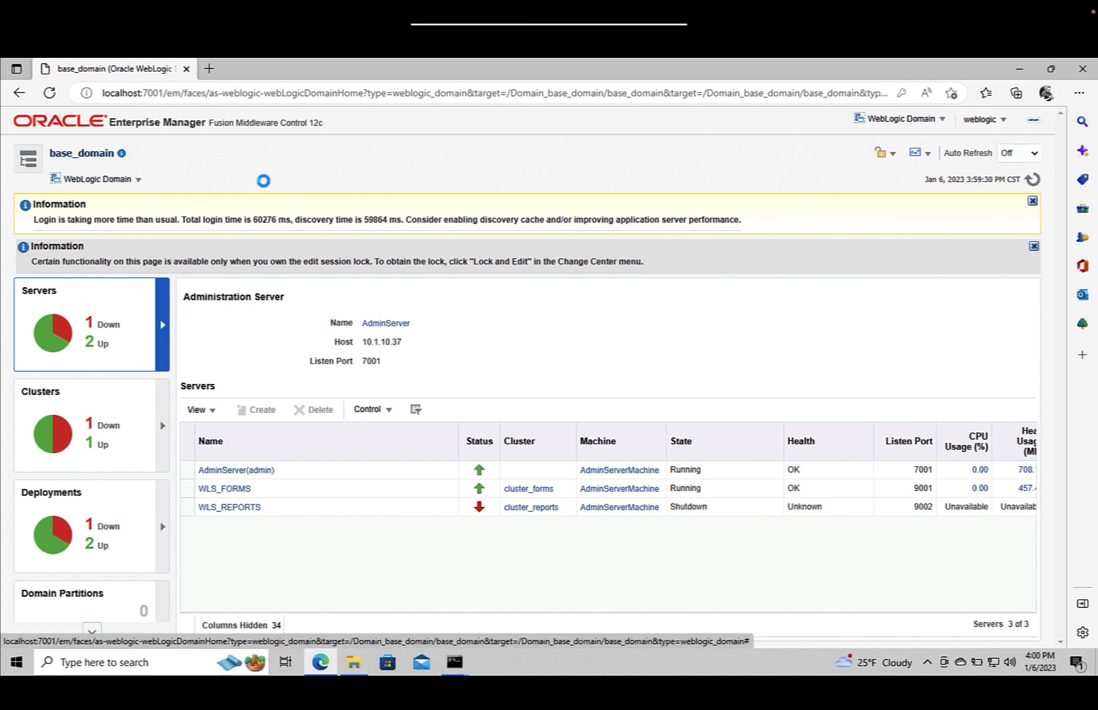
click(41, 161)
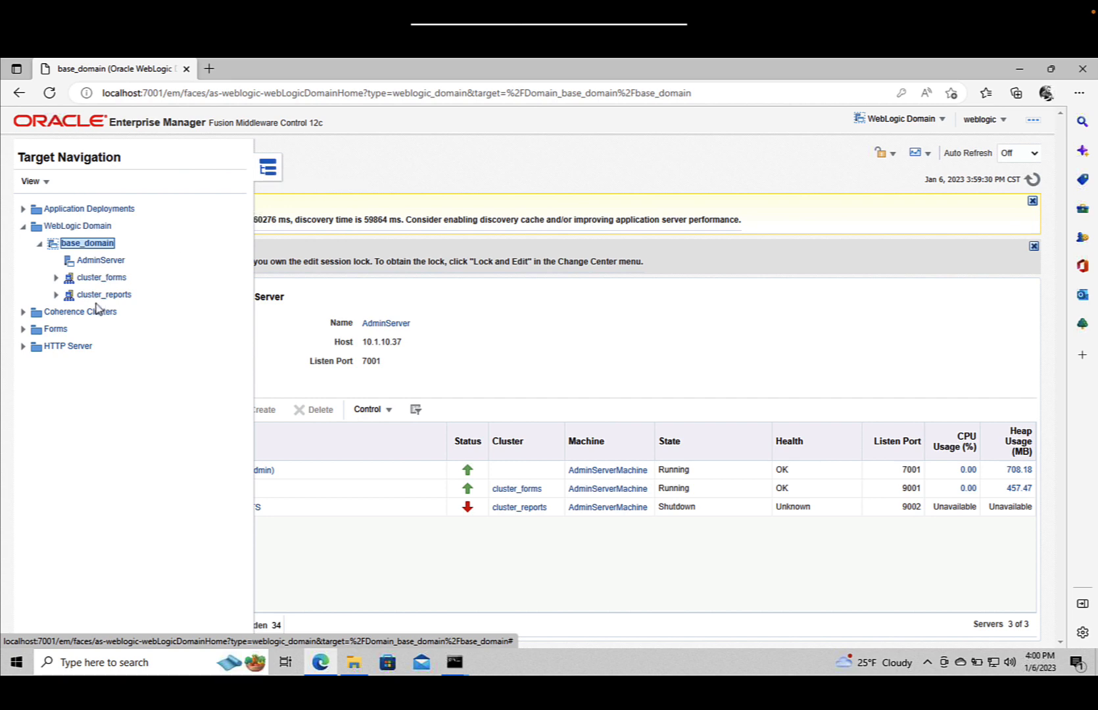
click(23, 346)
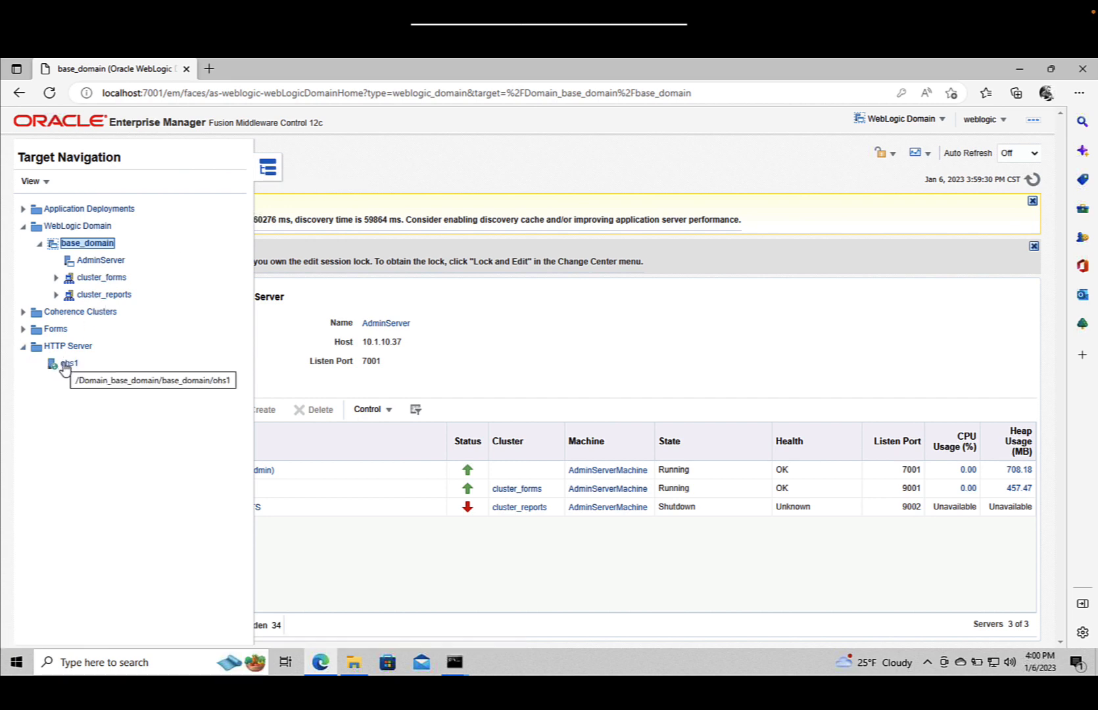
click(65, 366)
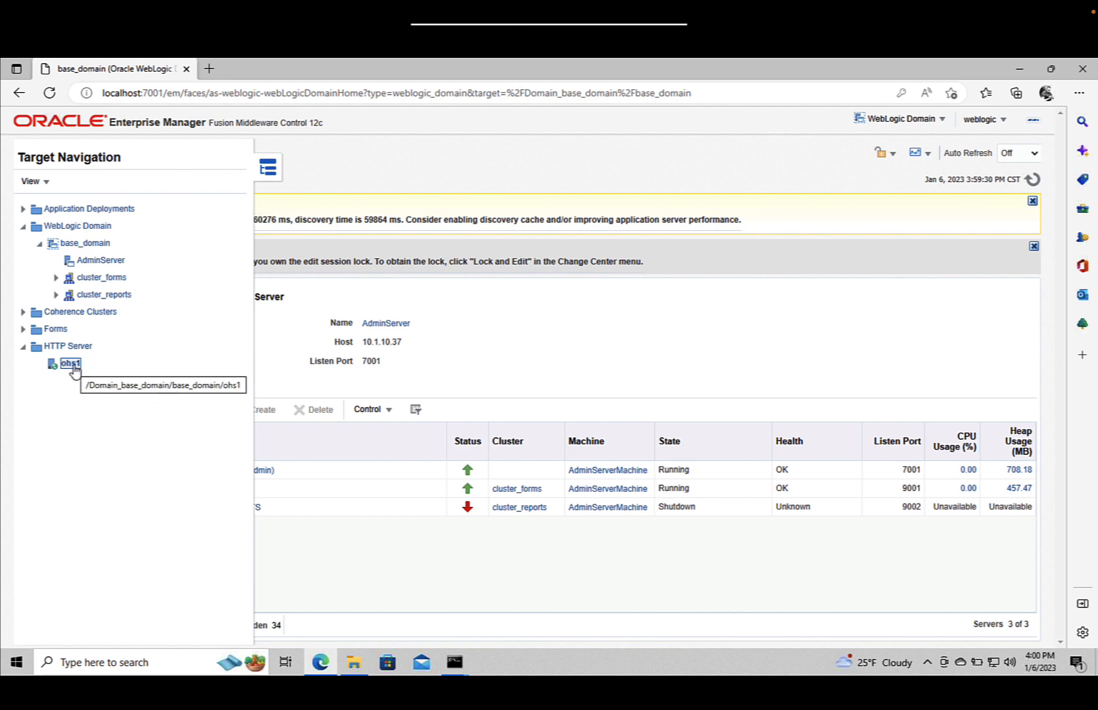
click(71, 364)
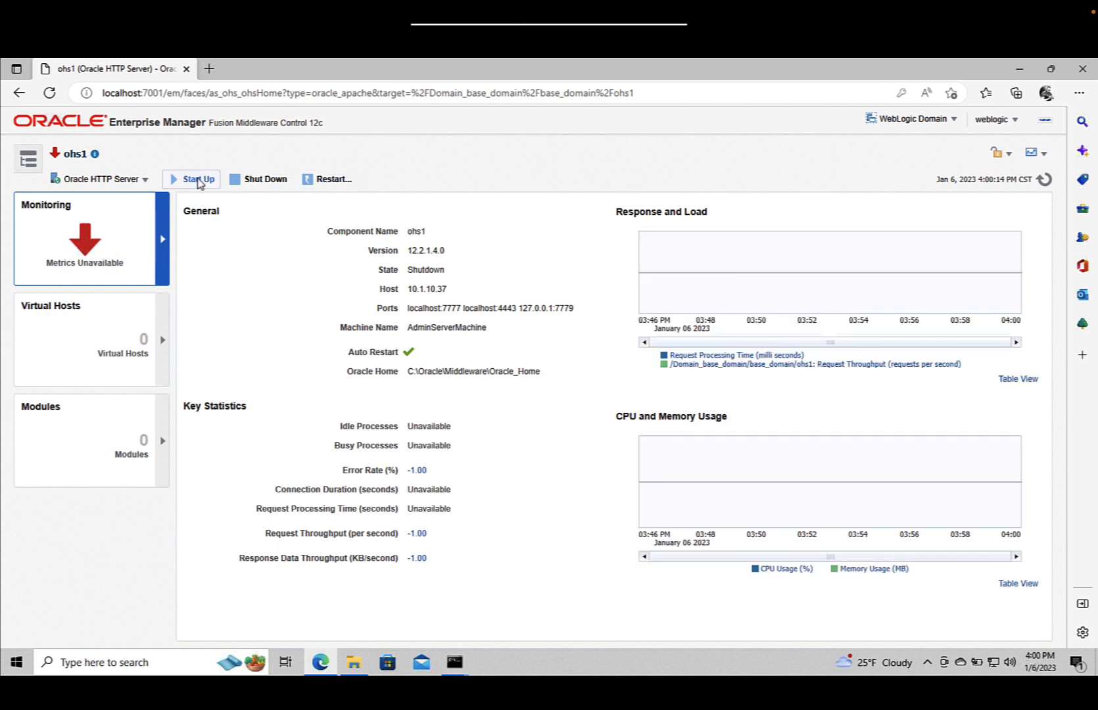
Start up the ohs1 HTTP server, close the confirmation, and check the command prompt windows
click(196, 180)
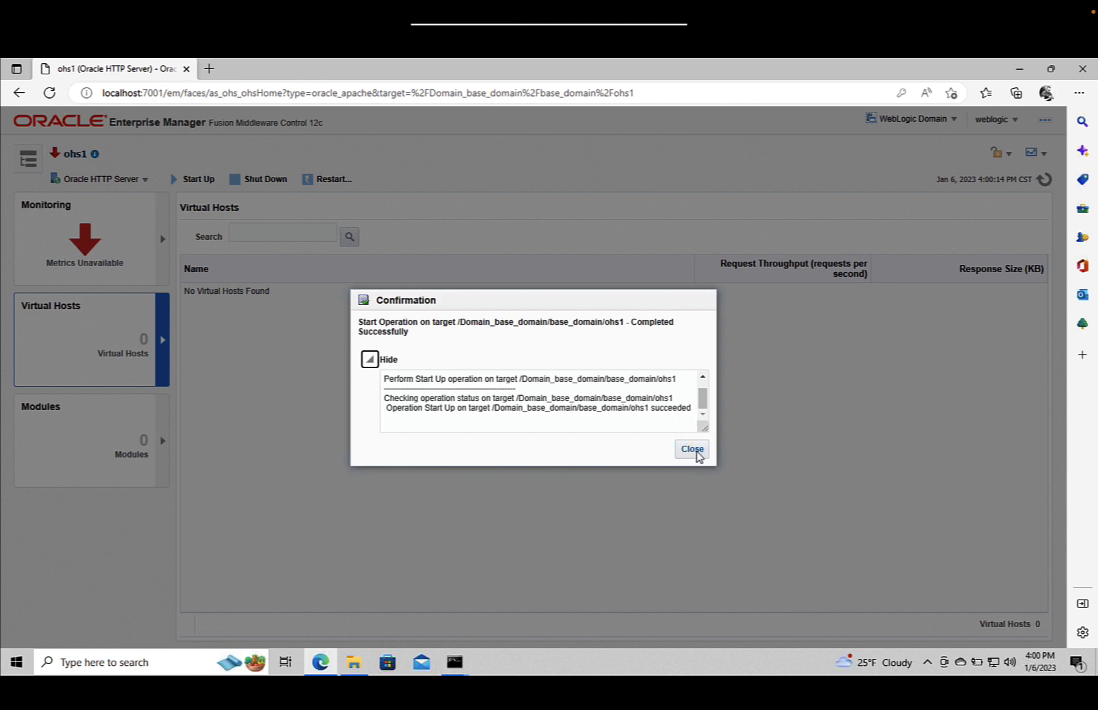
click(693, 449)
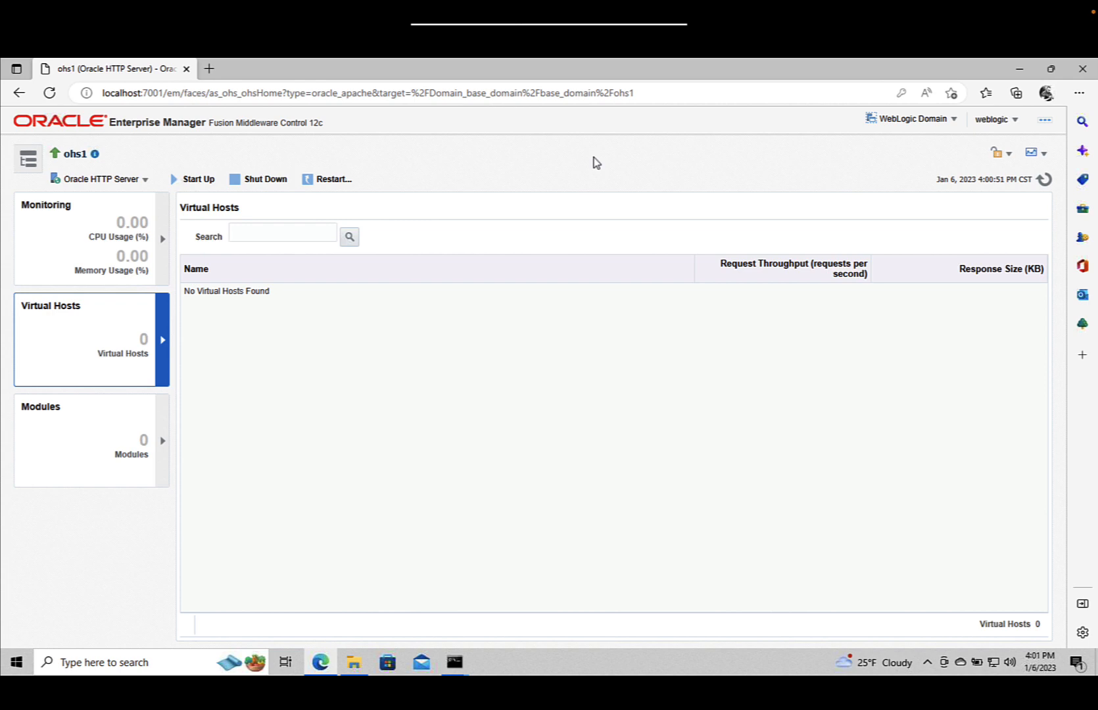
click(454, 662)
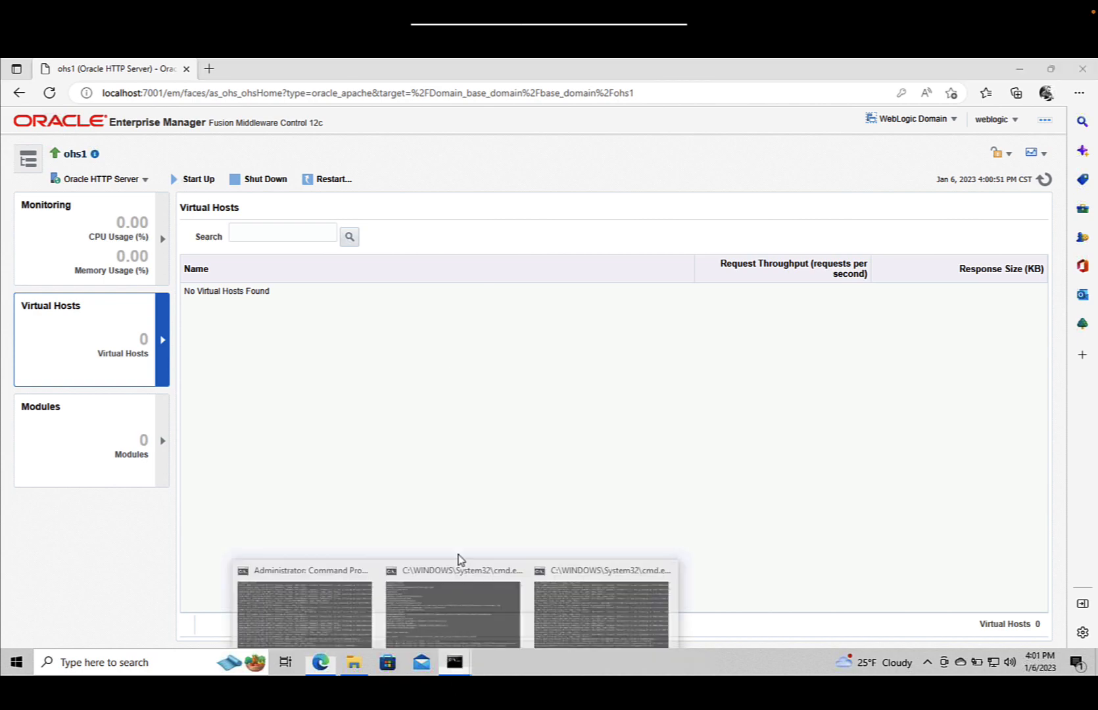
mouse_move(465, 603)
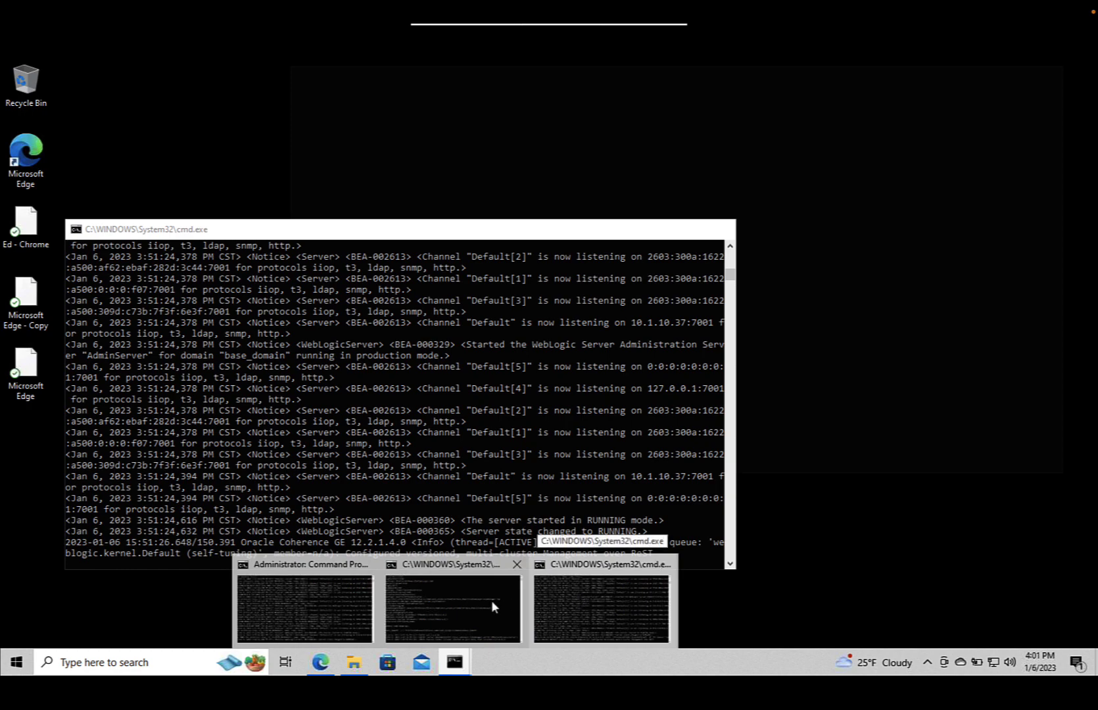
mouse_move(301, 605)
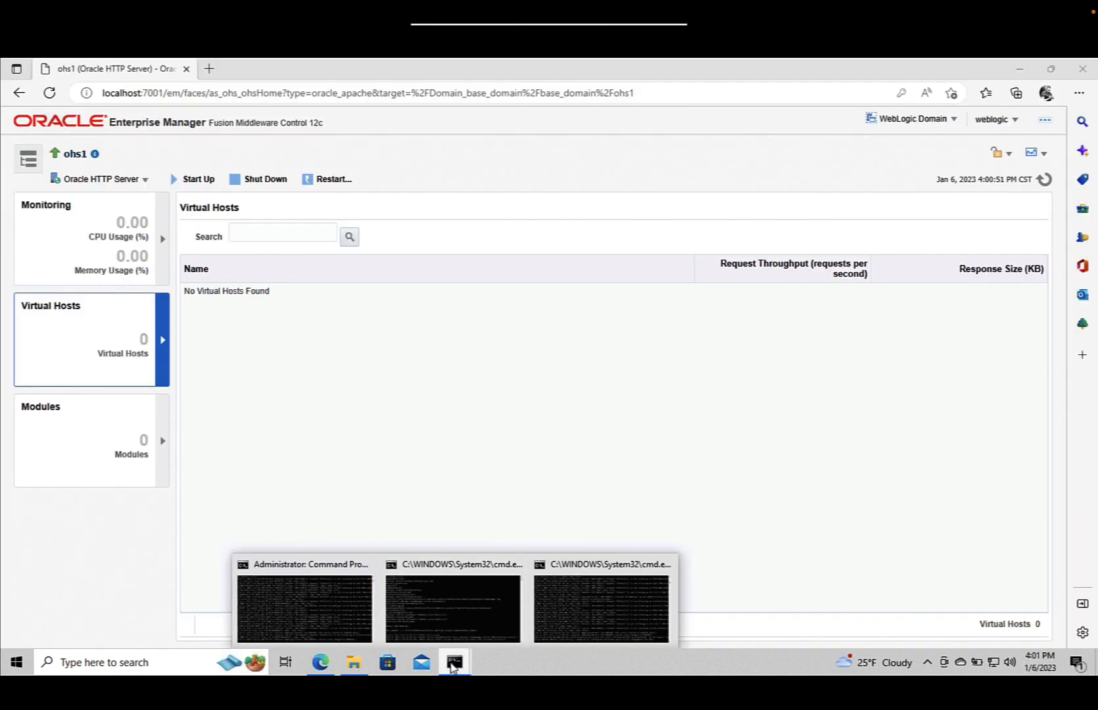
click(452, 665)
mouse_move(453, 662)
click(361, 664)
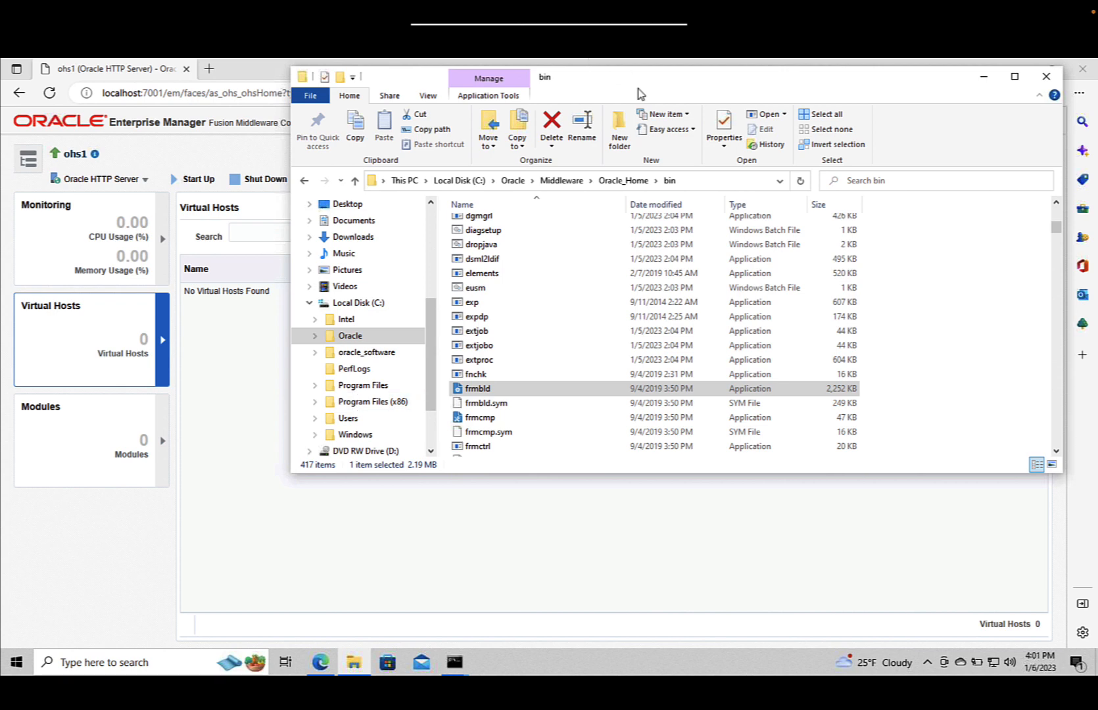
Browse to the Oracle_Home\forms\templates\config folder
drag(642, 85, 615, 143)
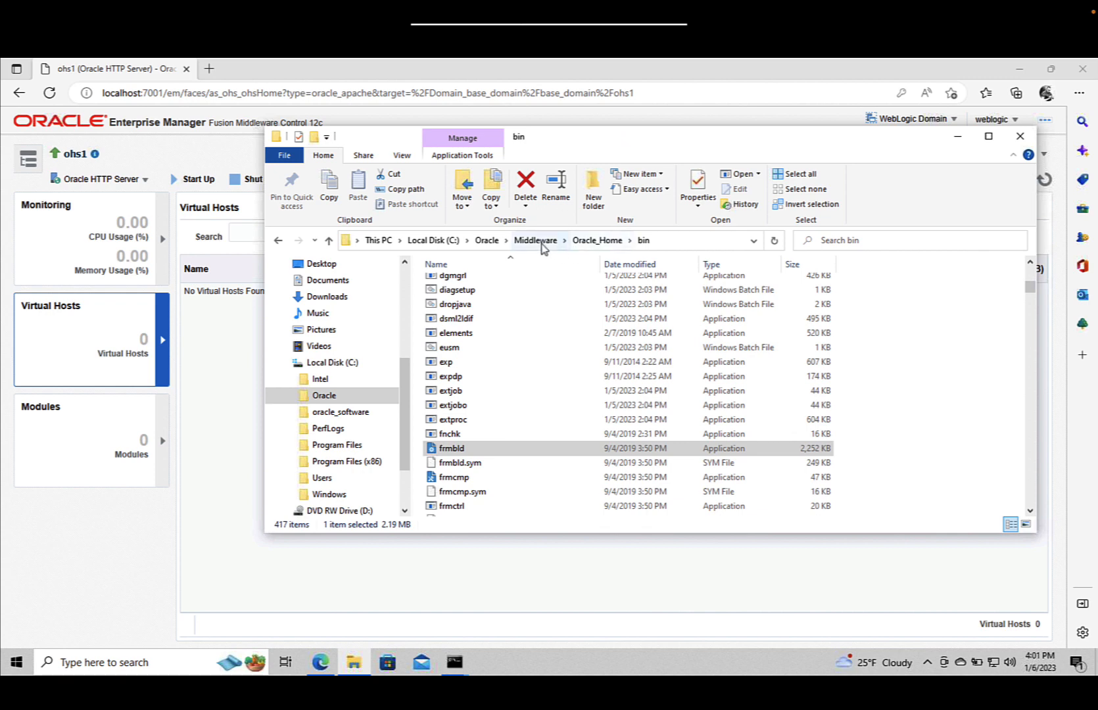
click(598, 241)
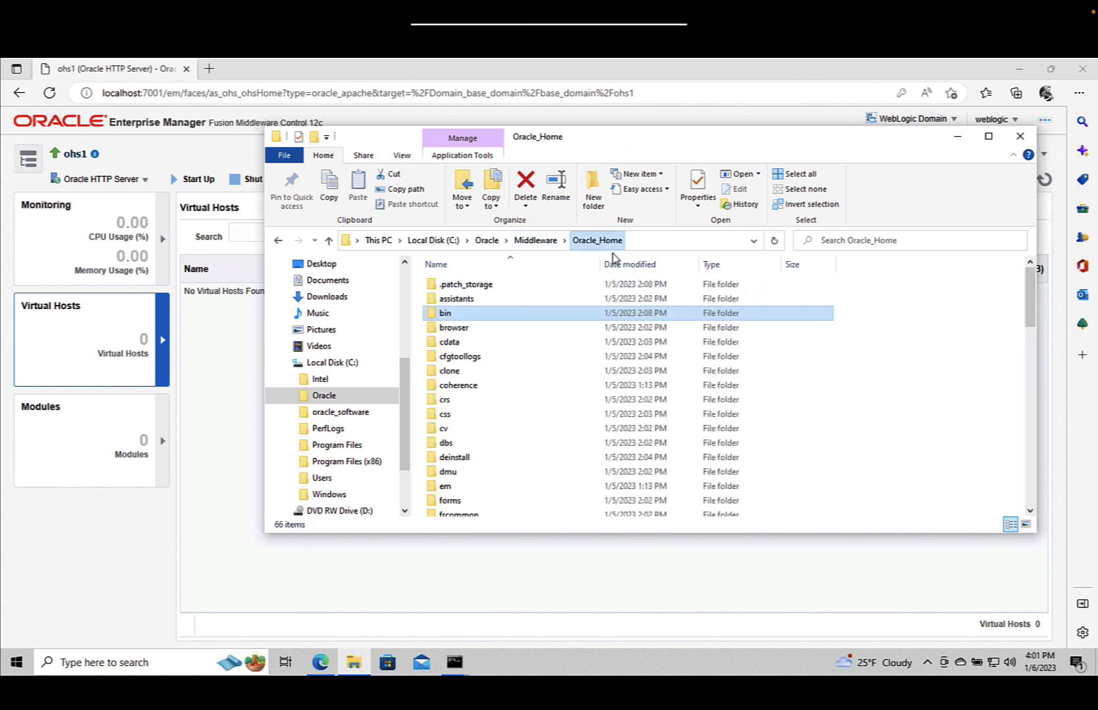
double_click(451, 500)
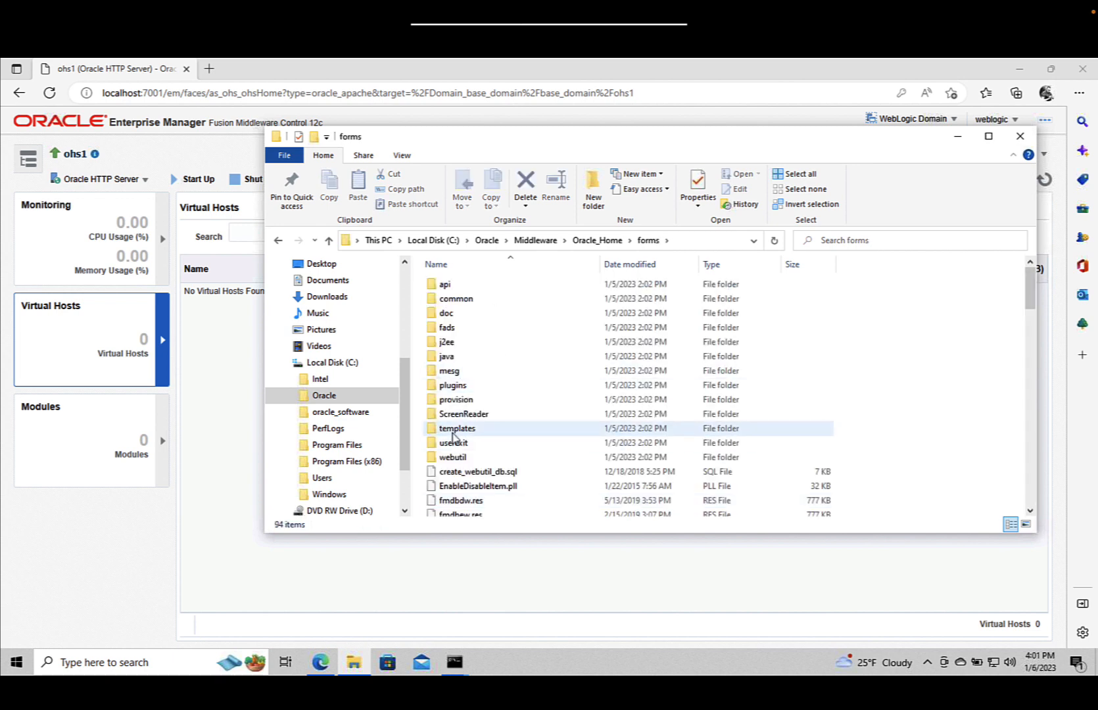
double_click(456, 428)
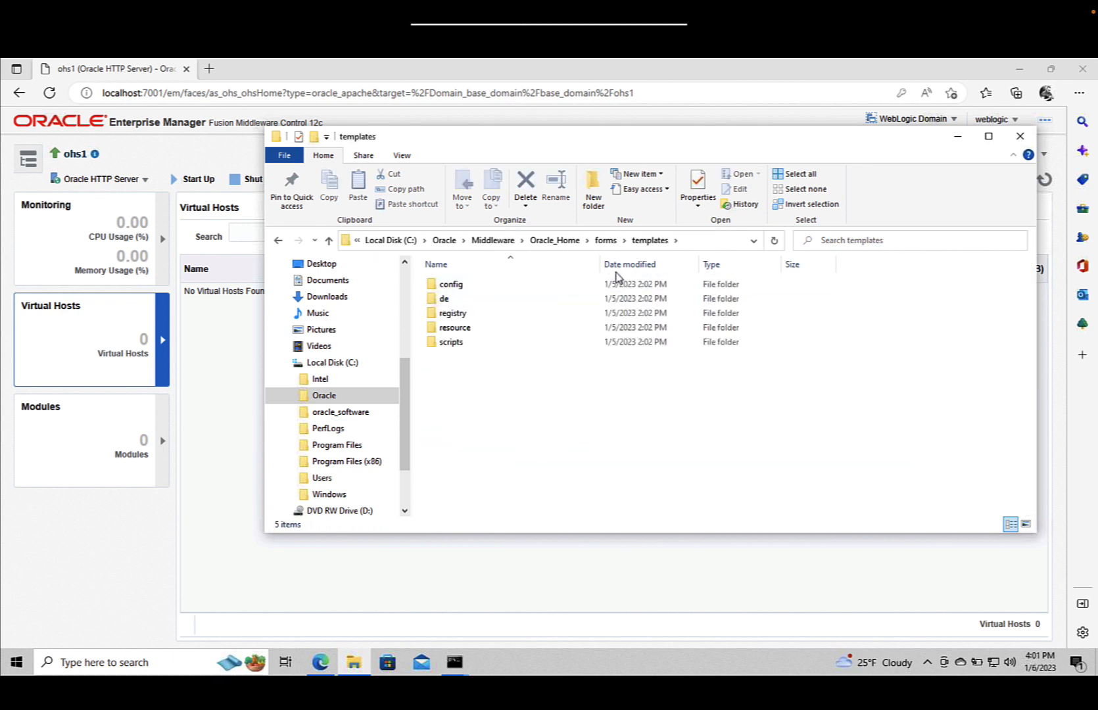
double_click(472, 288)
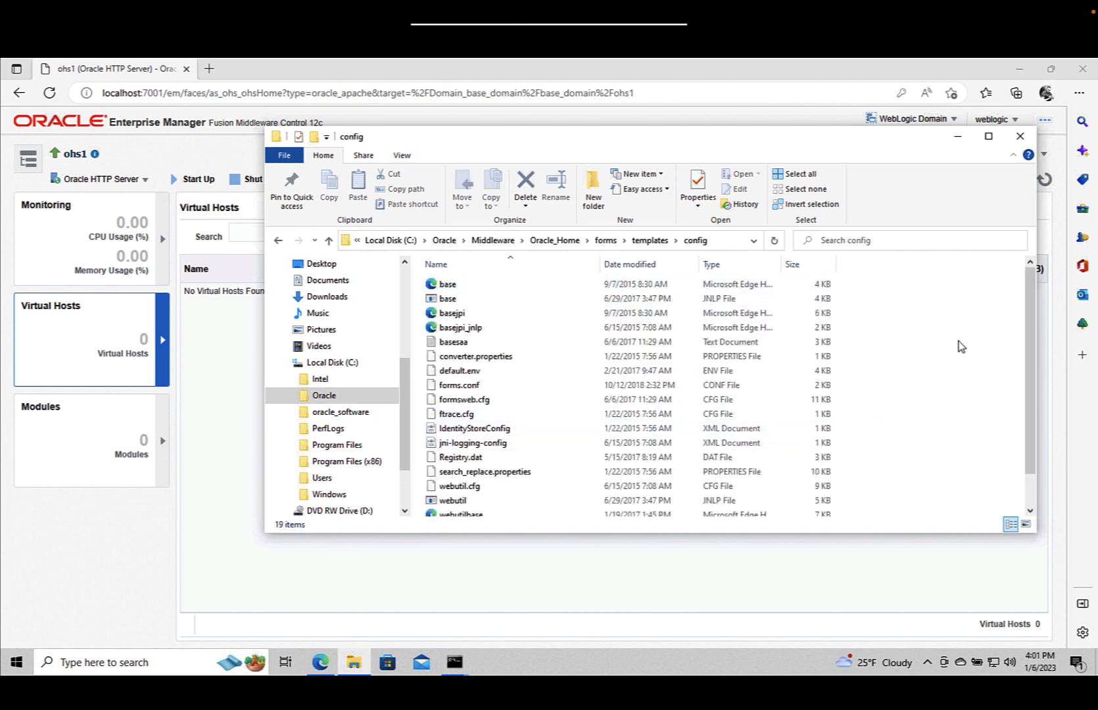
drag(1029, 314, 1030, 347)
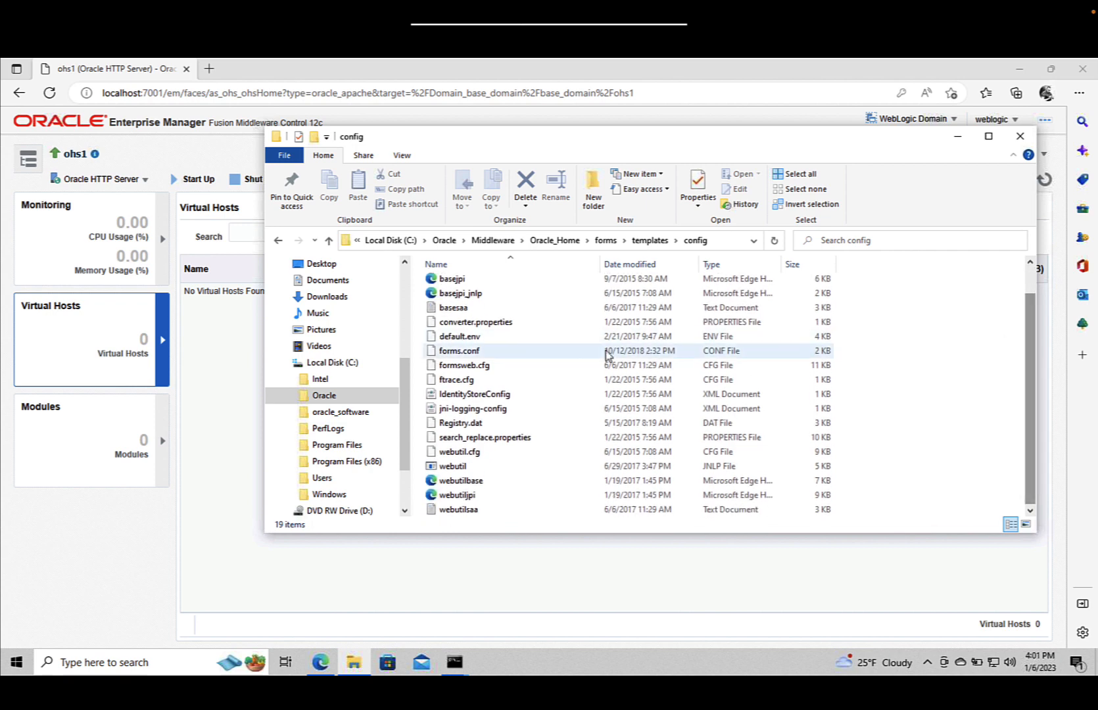
Open forms.conf in Notepad through Open with > More apps
right_click(480, 353)
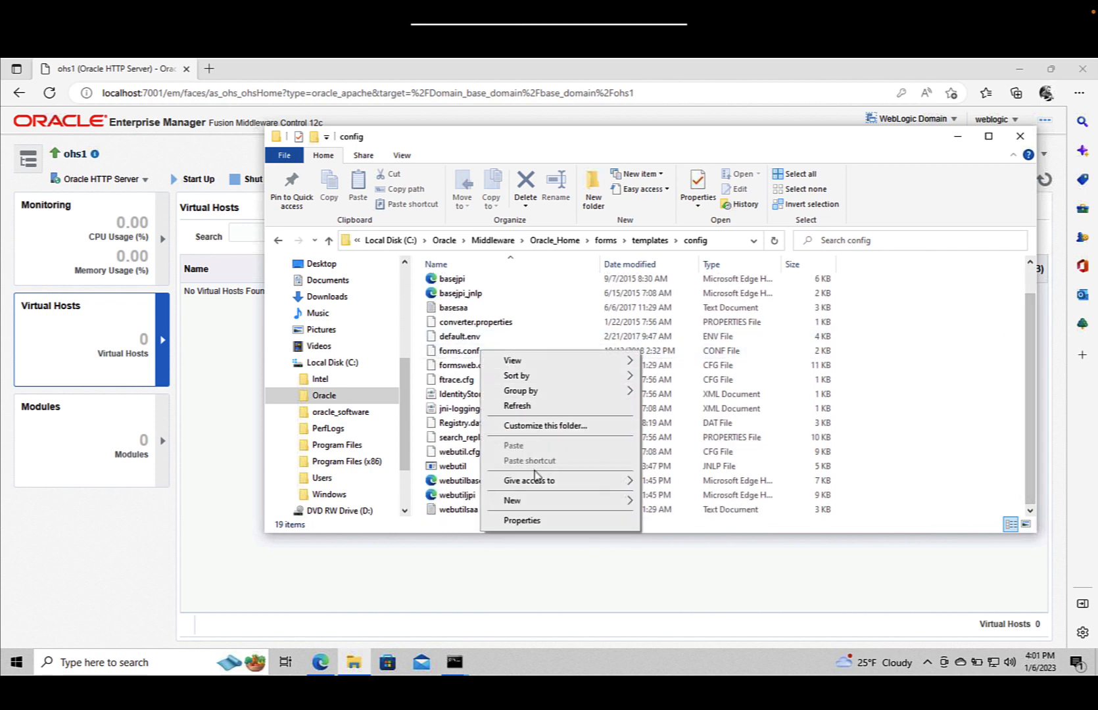
click(450, 355)
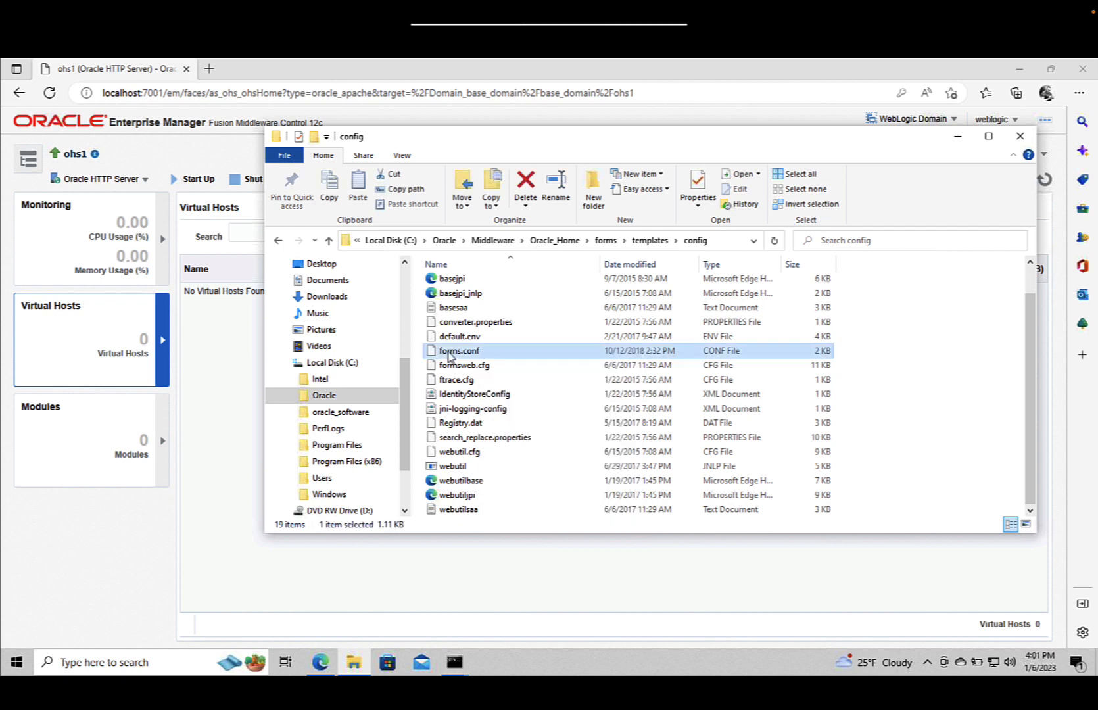
right_click(449, 355)
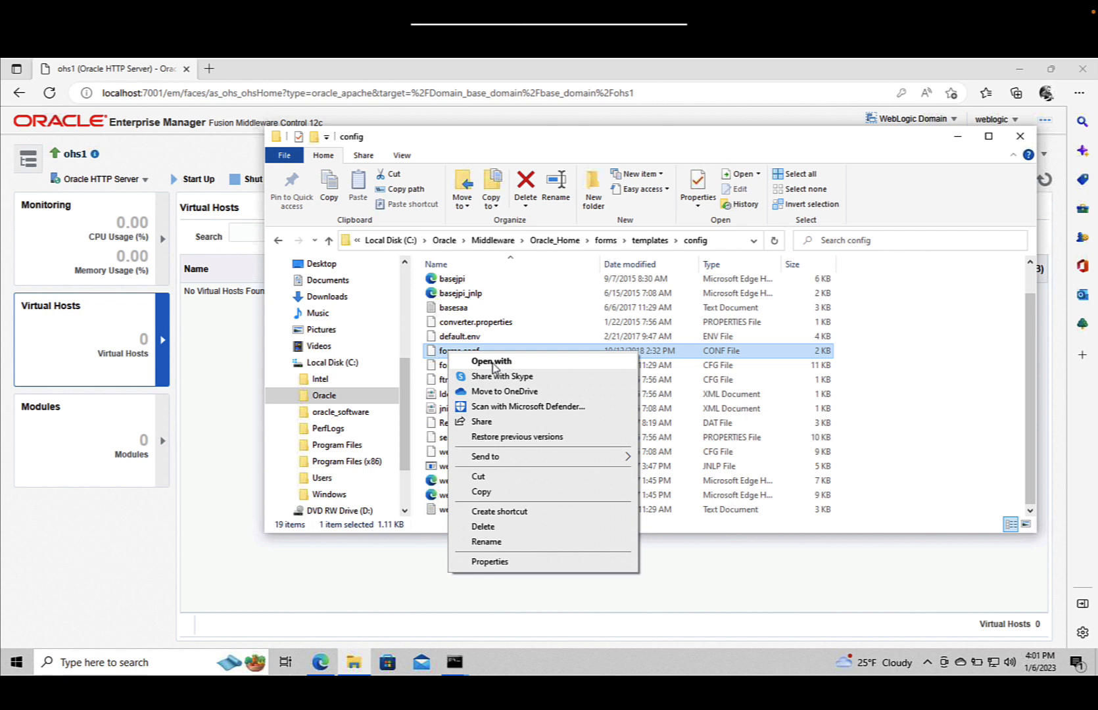
click(492, 362)
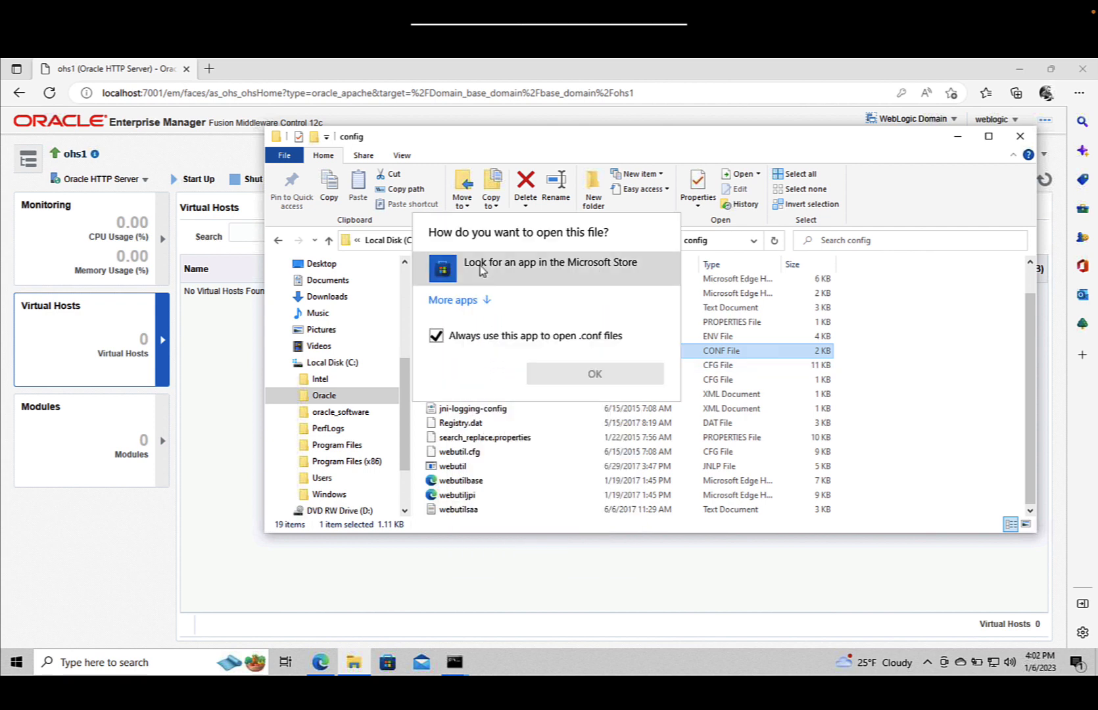
click(454, 300)
click(479, 343)
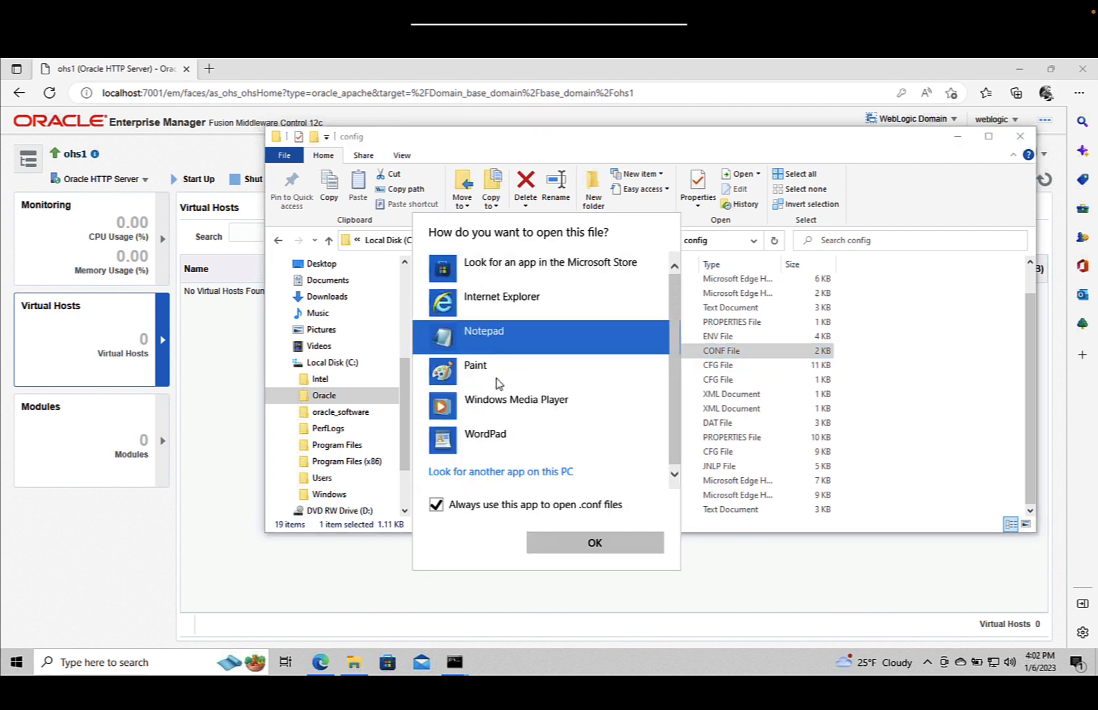
click(595, 542)
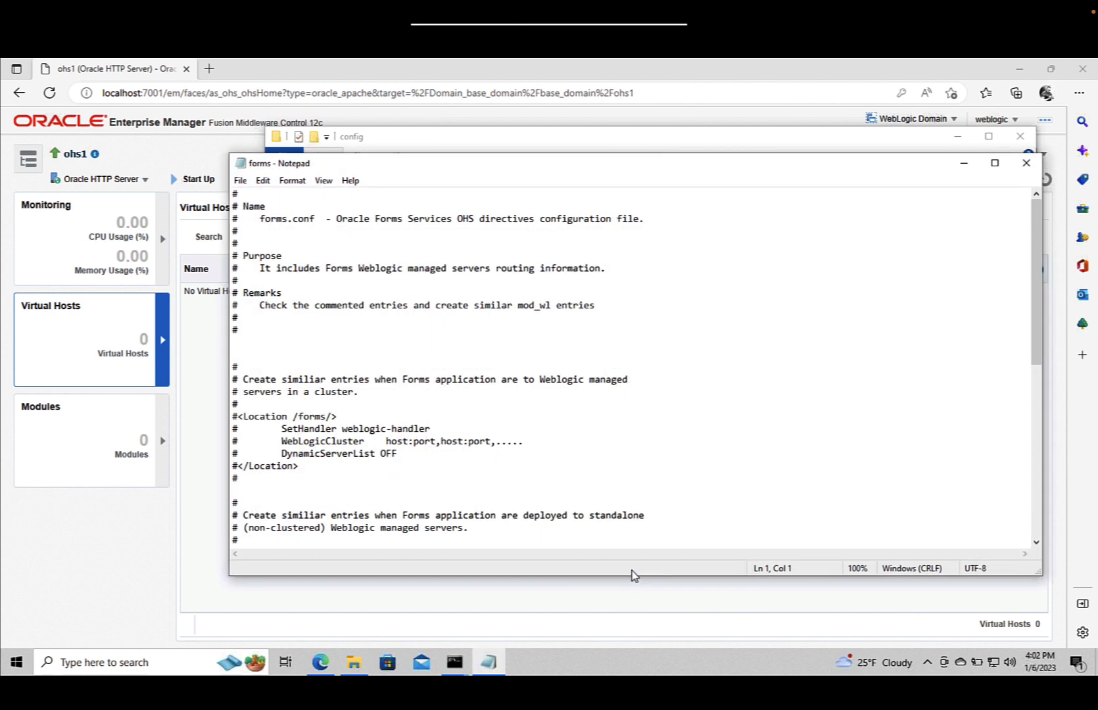
Uncomment the <Location /forms/> block lines, including SetHandler and the closing tag
click(706, 380)
drag(1033, 278, 1039, 453)
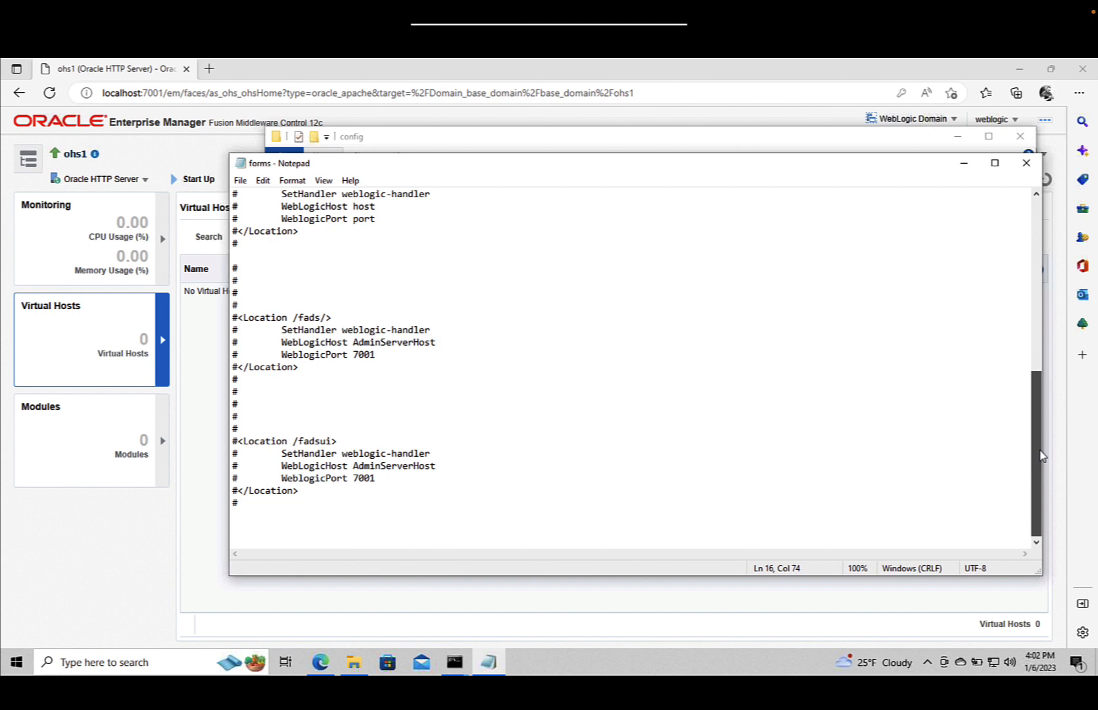
click(281, 514)
drag(1036, 394, 1036, 373)
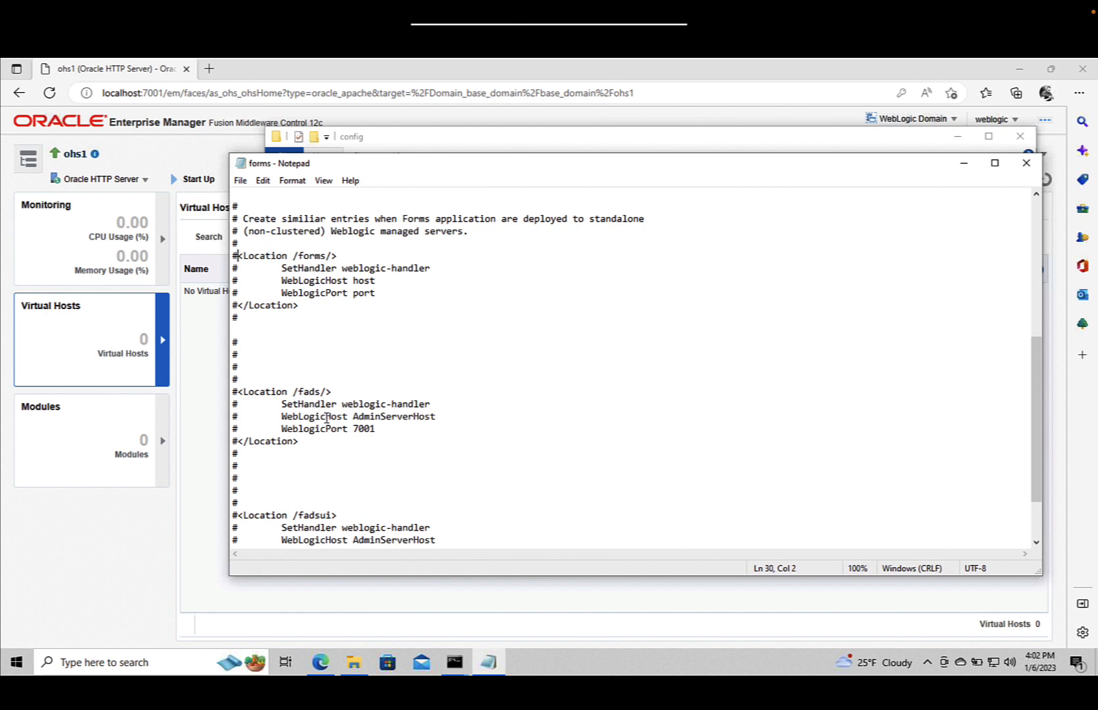
key(BackSpace)
key(Down)
key(BackSpace)
key(Down)
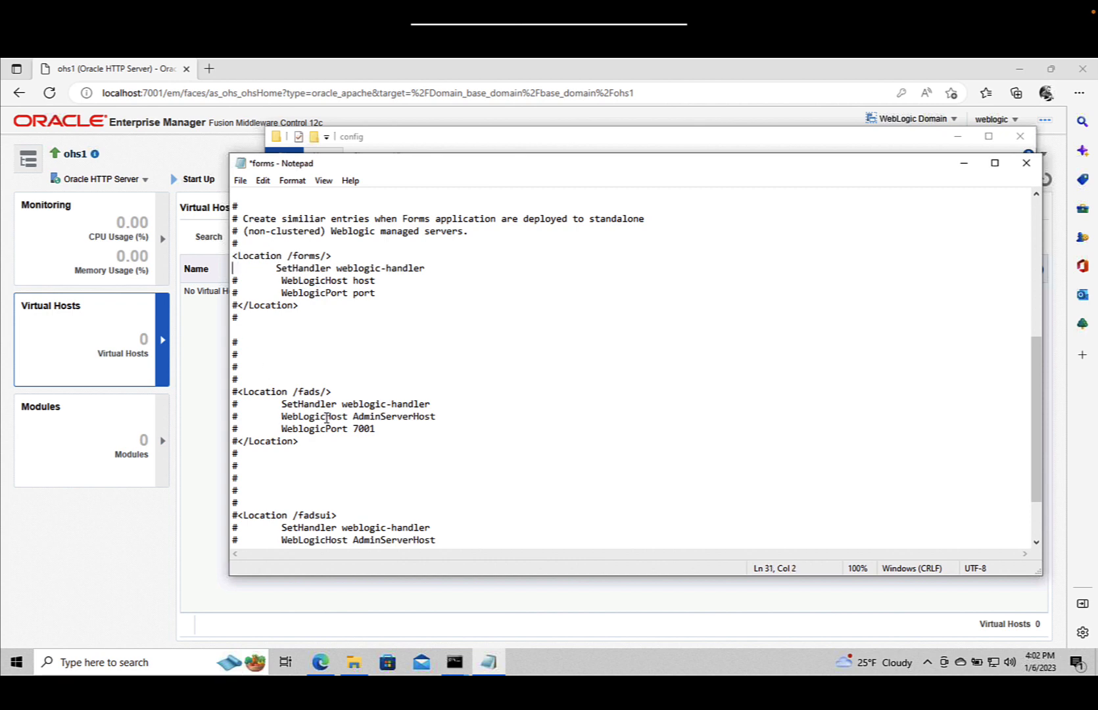
key(BackSpace)
key(Down)
key(Delete)
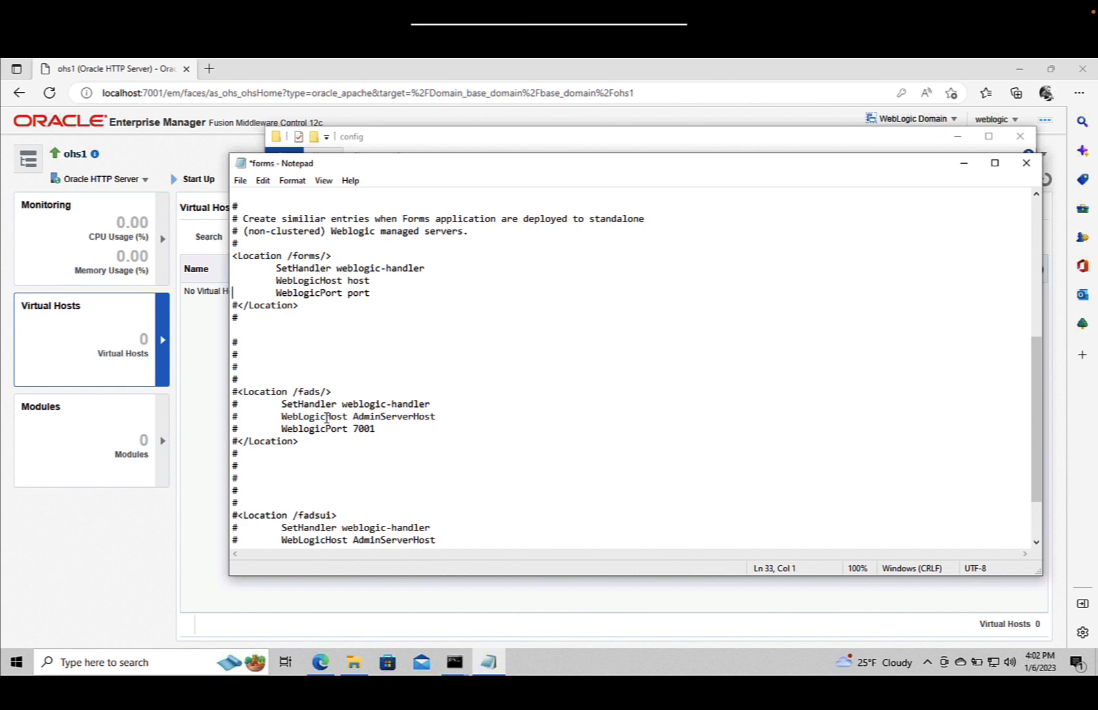
key(Delete)
Set WebLogicHost to AdminServerHost and WeblogicPort to 7001, then save forms.conf
drag(353, 283, 393, 283)
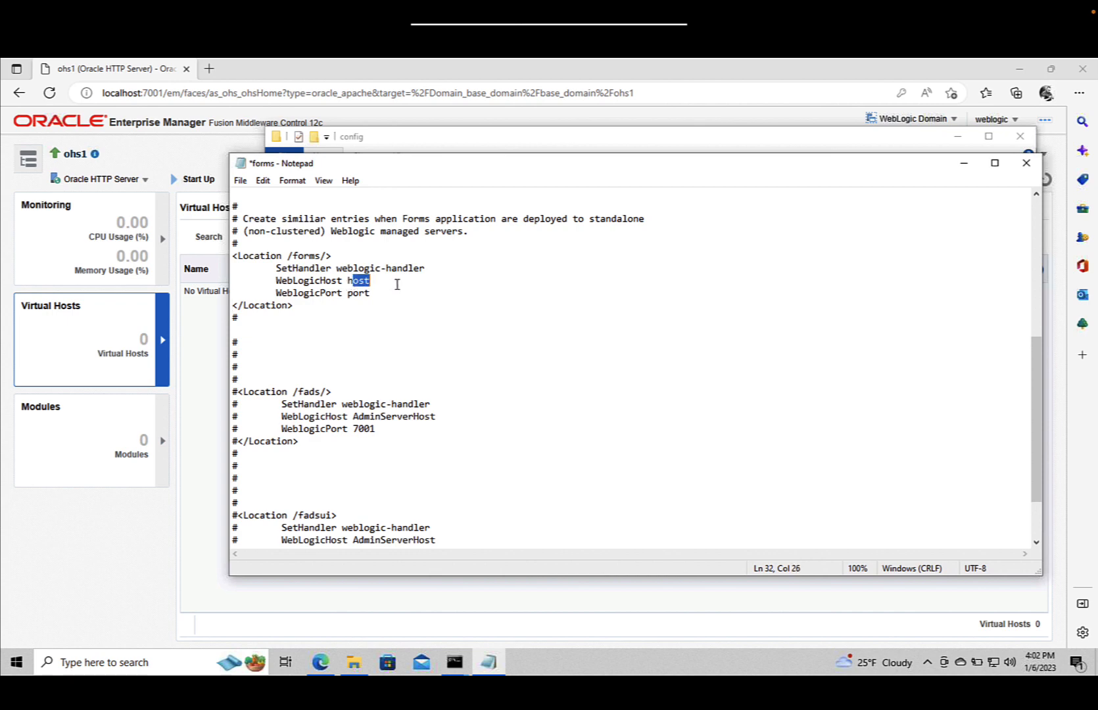
key(BackSpace)
key(BackSpace)
text(AdminServerHost)
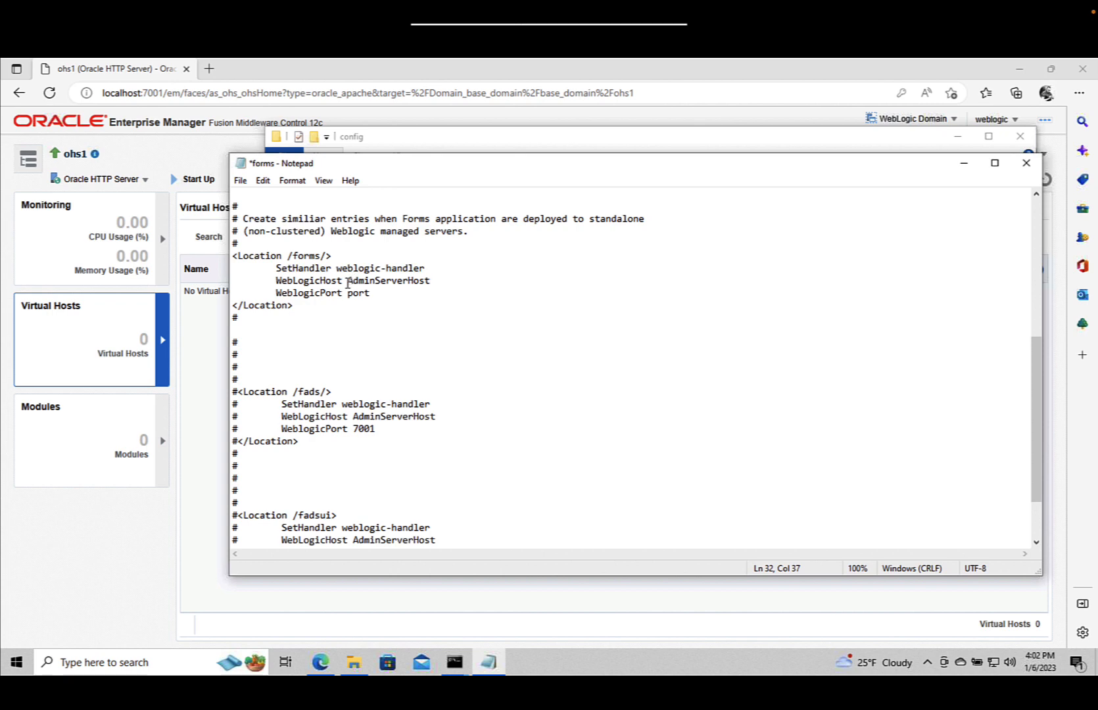
key(Down)
key(BackSpace)
key(BackSpace)
key(BackSpace)
text(7000)
click(239, 181)
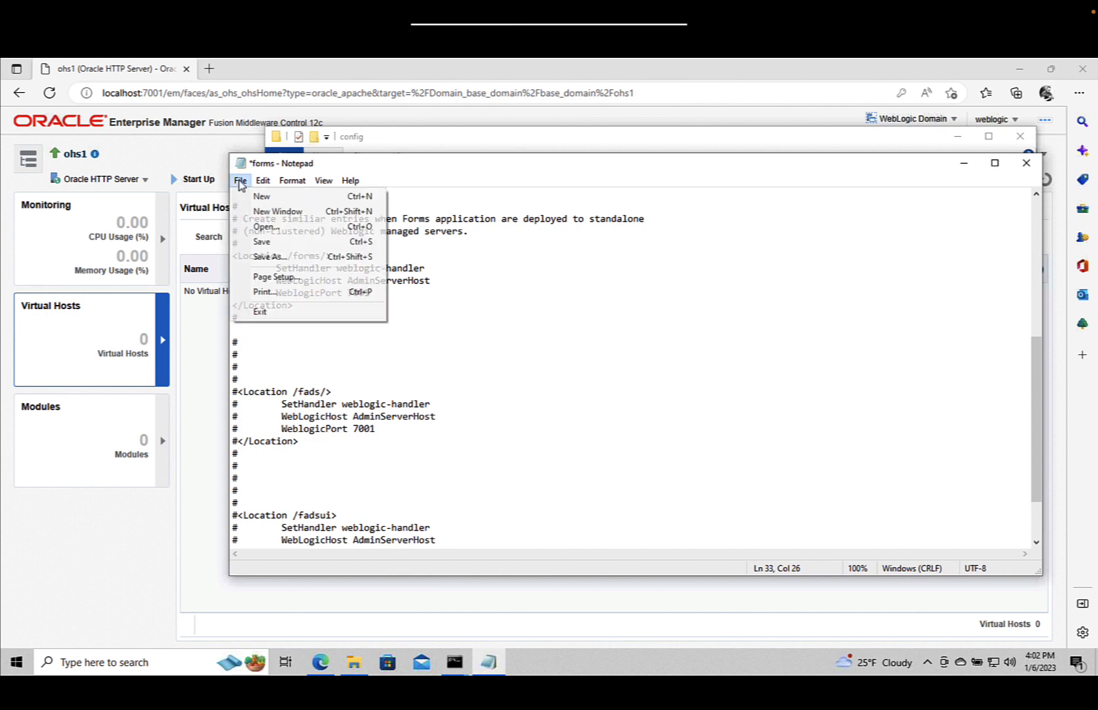
click(276, 242)
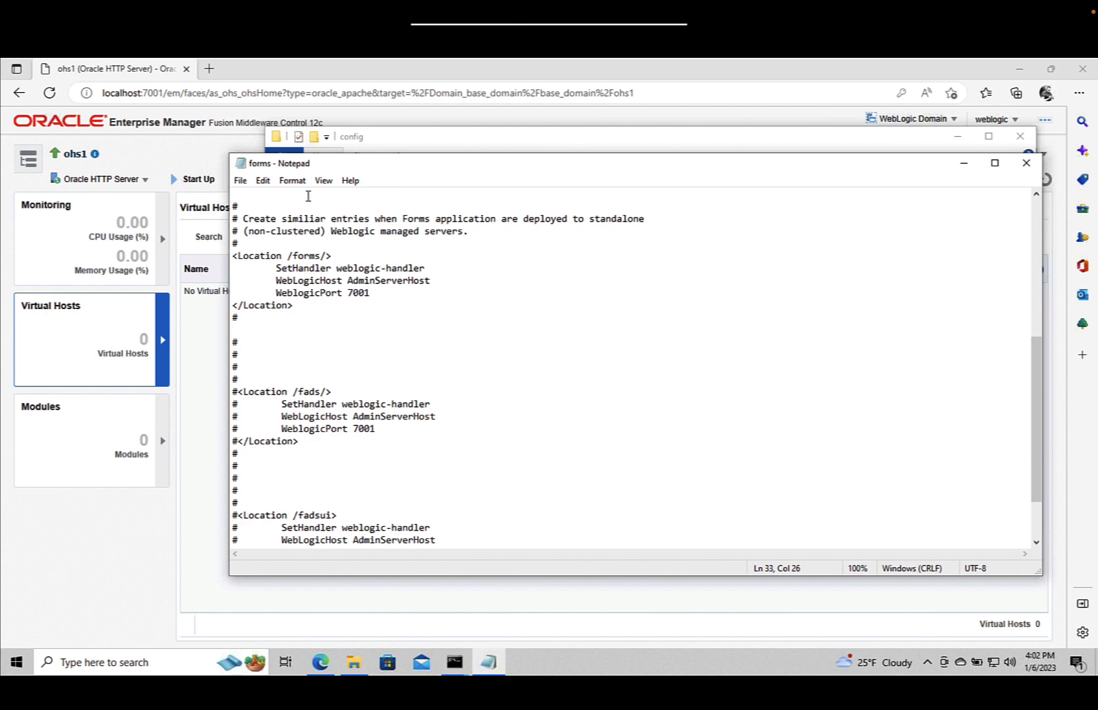
Return to the config folder holding forms.conf, then go back up to Oracle_Home
drag(414, 169, 533, 171)
click(535, 141)
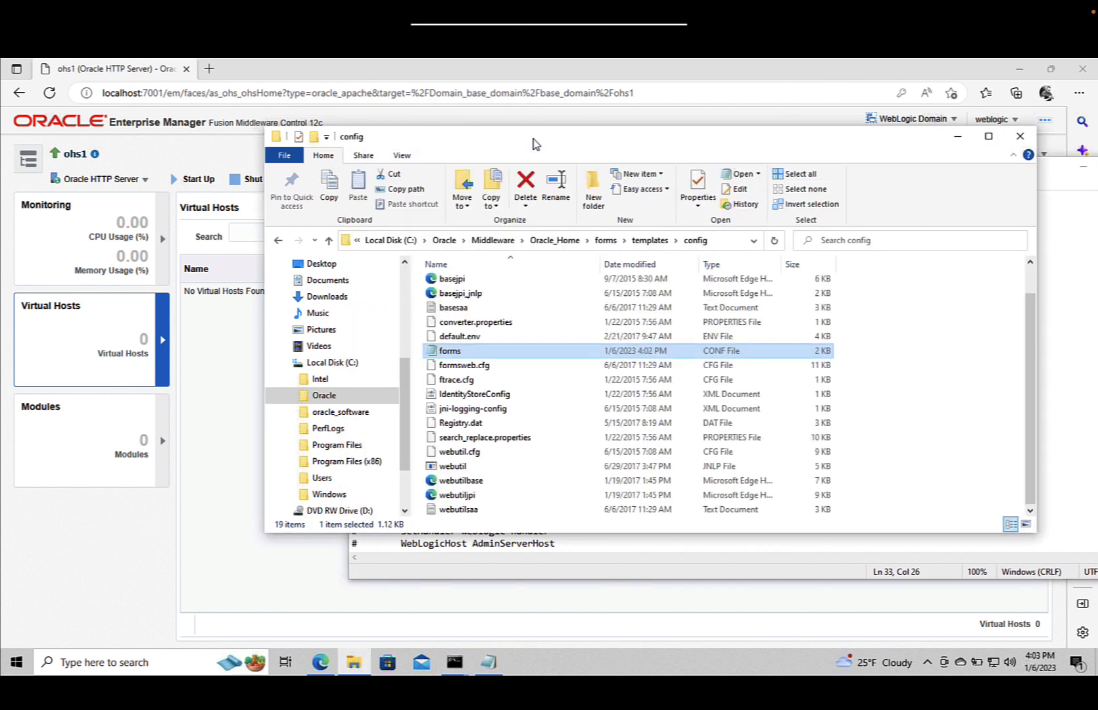
click(444, 356)
click(513, 359)
click(536, 240)
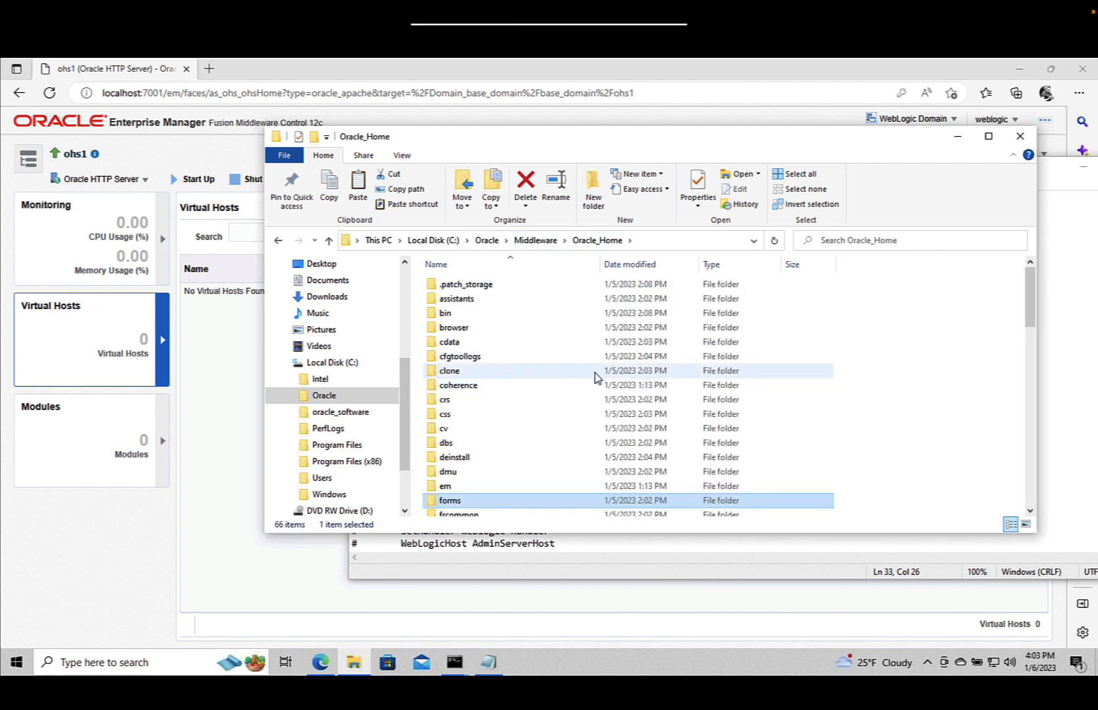
drag(1035, 314, 1035, 510)
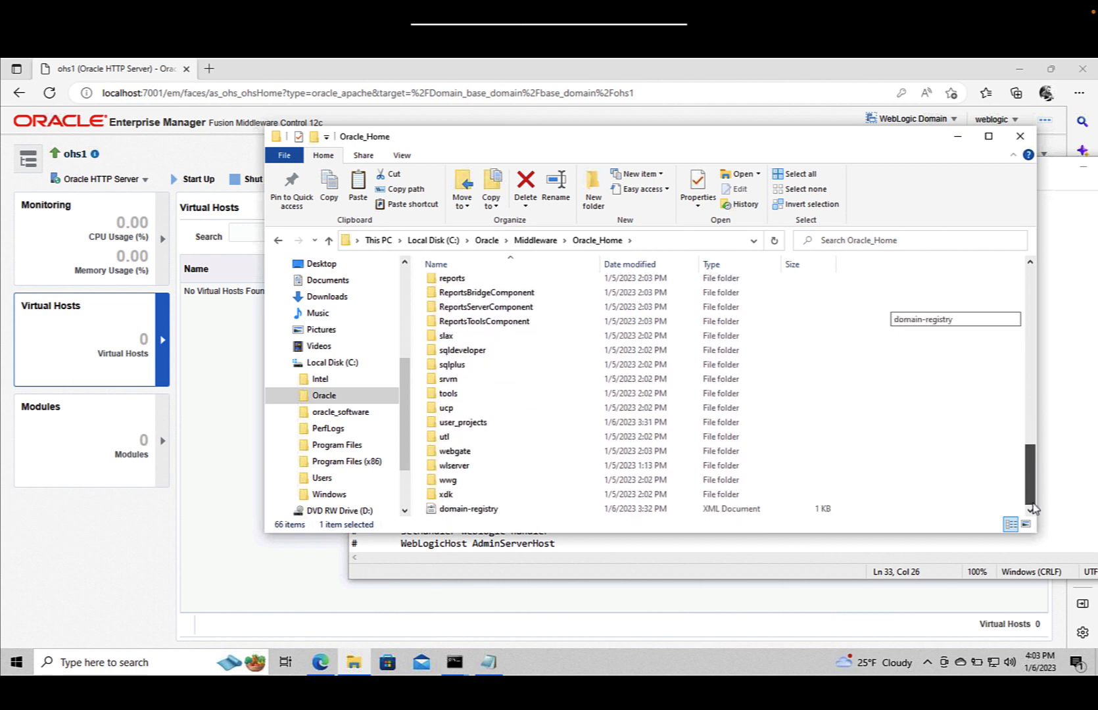
Browse into user_projects\domains\base_domain\config\fmwconfig\components
click(488, 427)
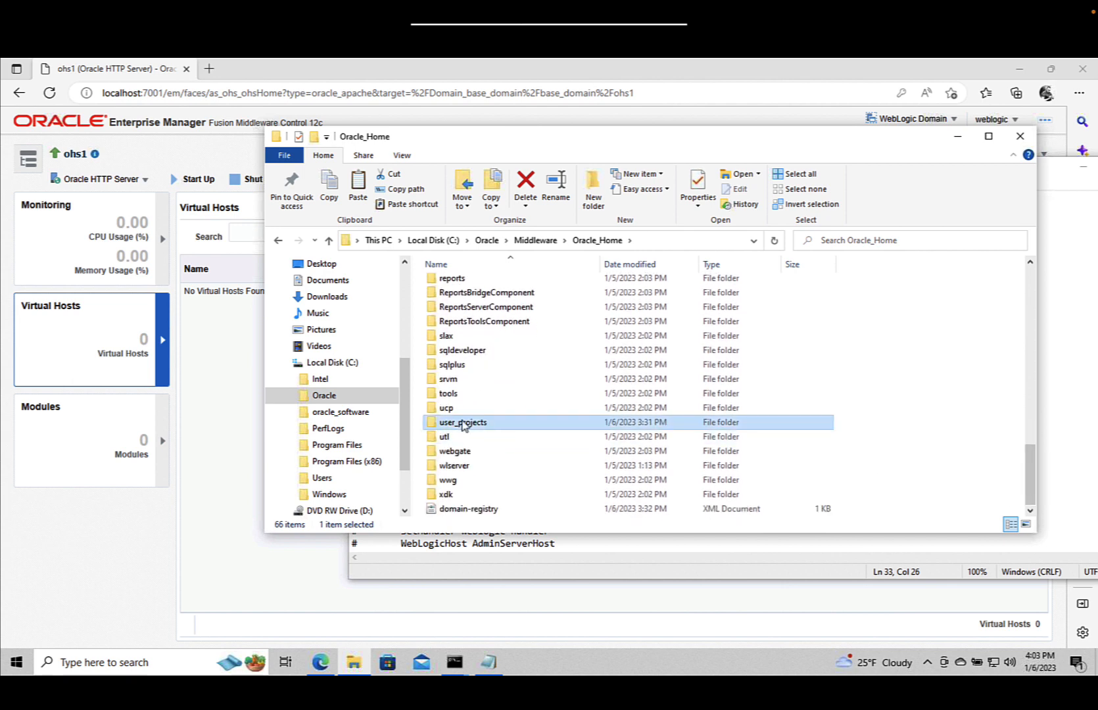
double_click(464, 425)
click(464, 303)
double_click(464, 301)
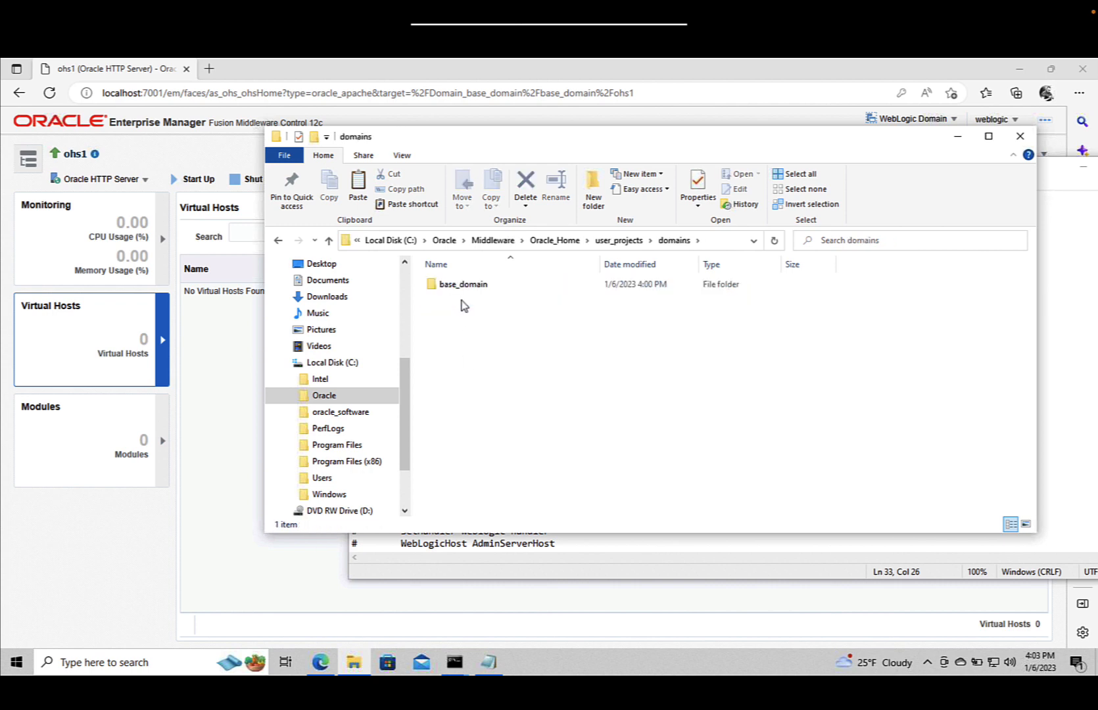
double_click(463, 286)
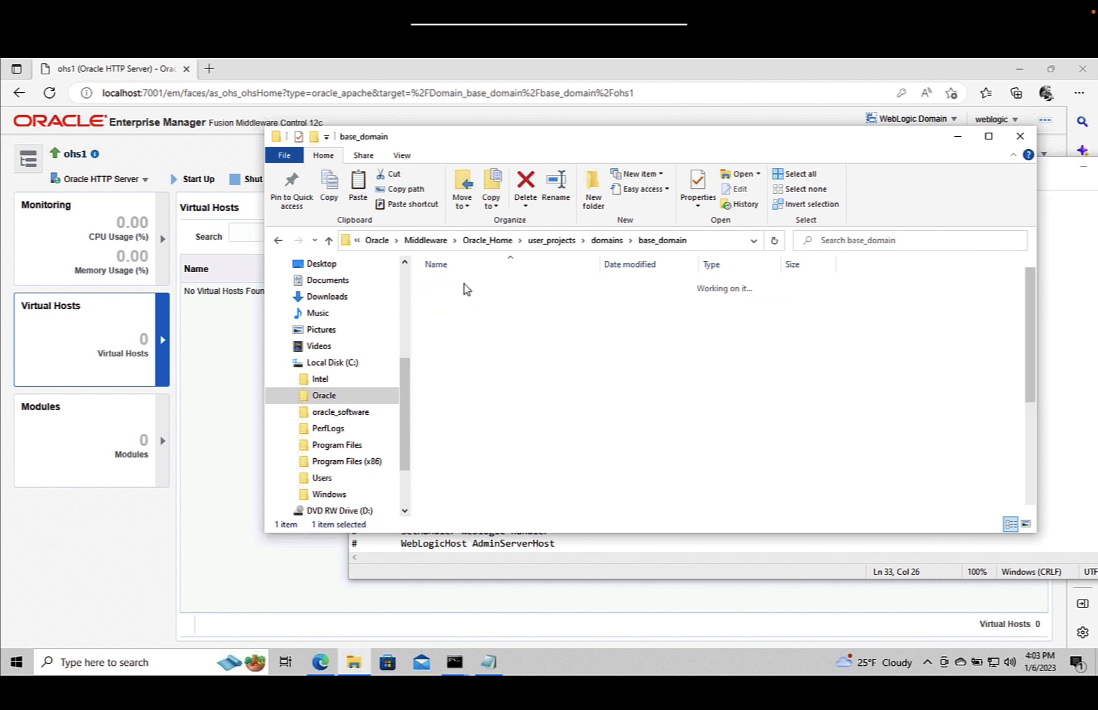
double_click(458, 343)
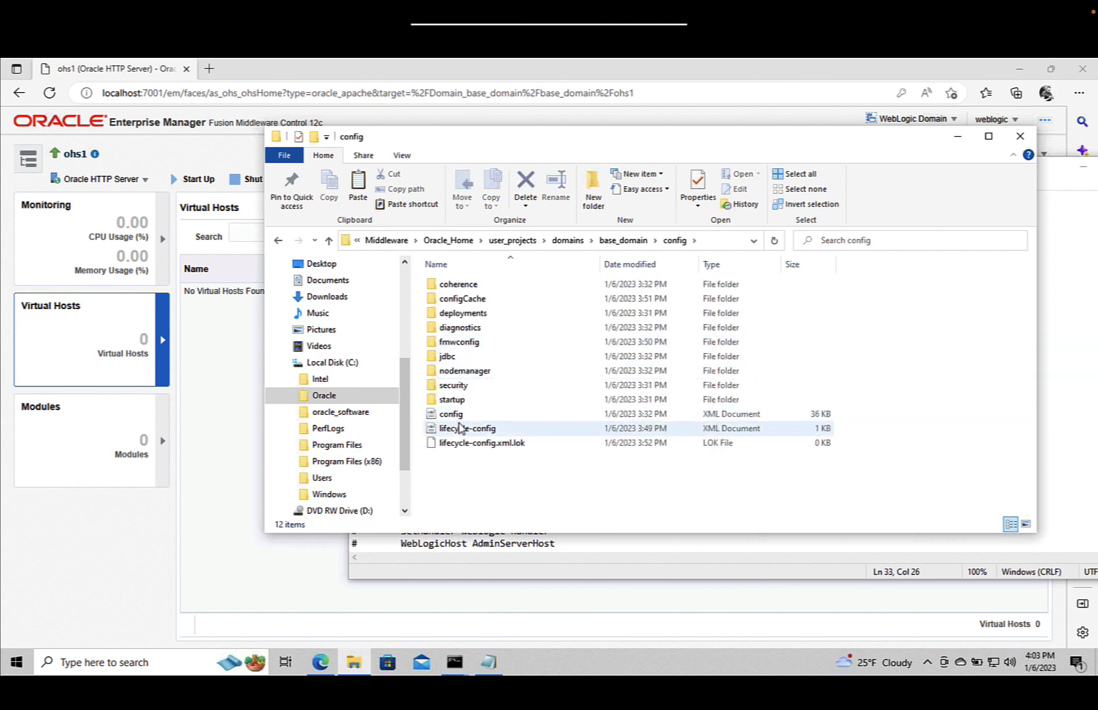
double_click(458, 343)
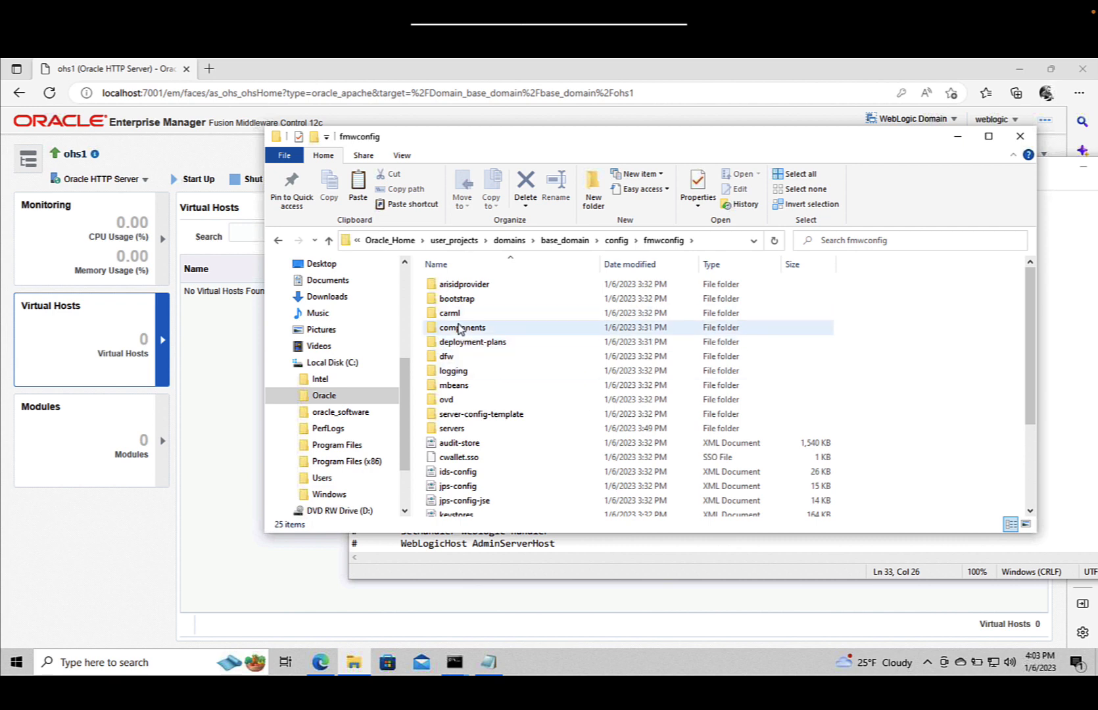
double_click(458, 332)
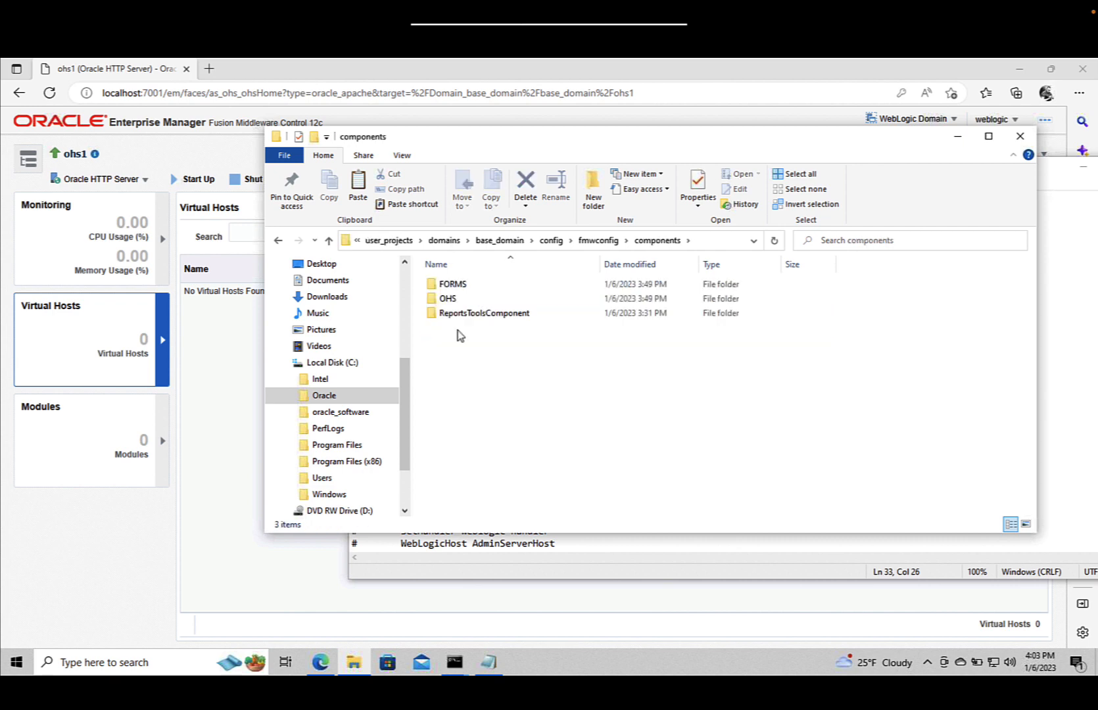
Open OHS\instances\ohs1\moduleconf and paste forms.conf there beside README
double_click(442, 300)
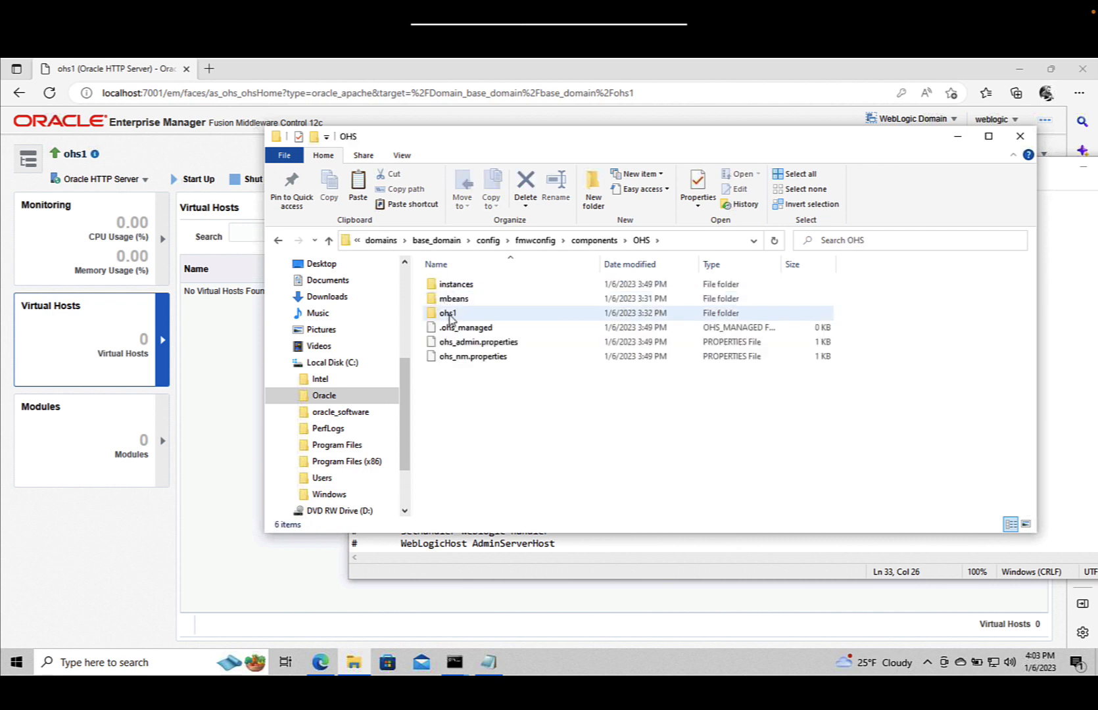
double_click(457, 285)
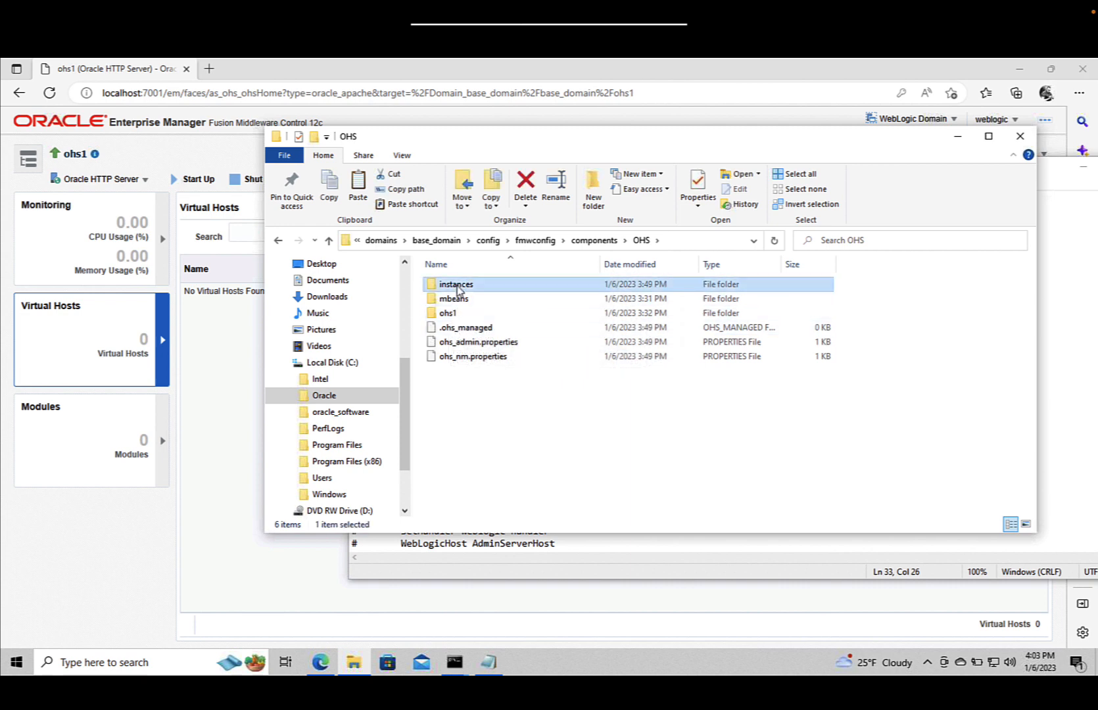
double_click(450, 285)
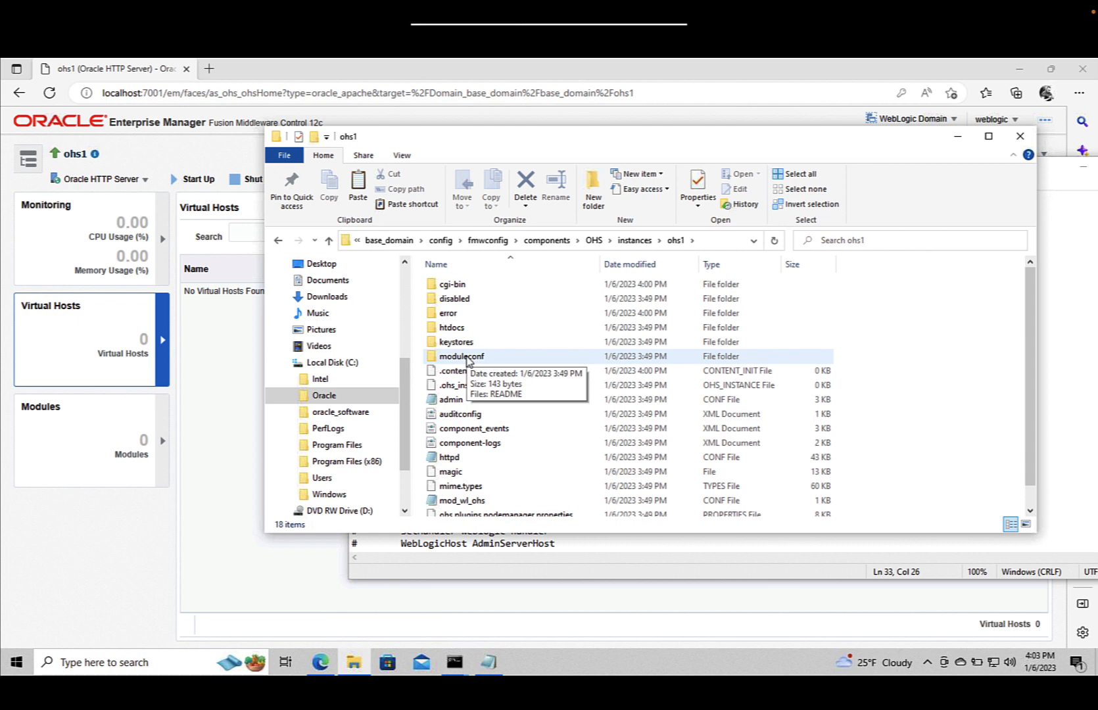
double_click(468, 358)
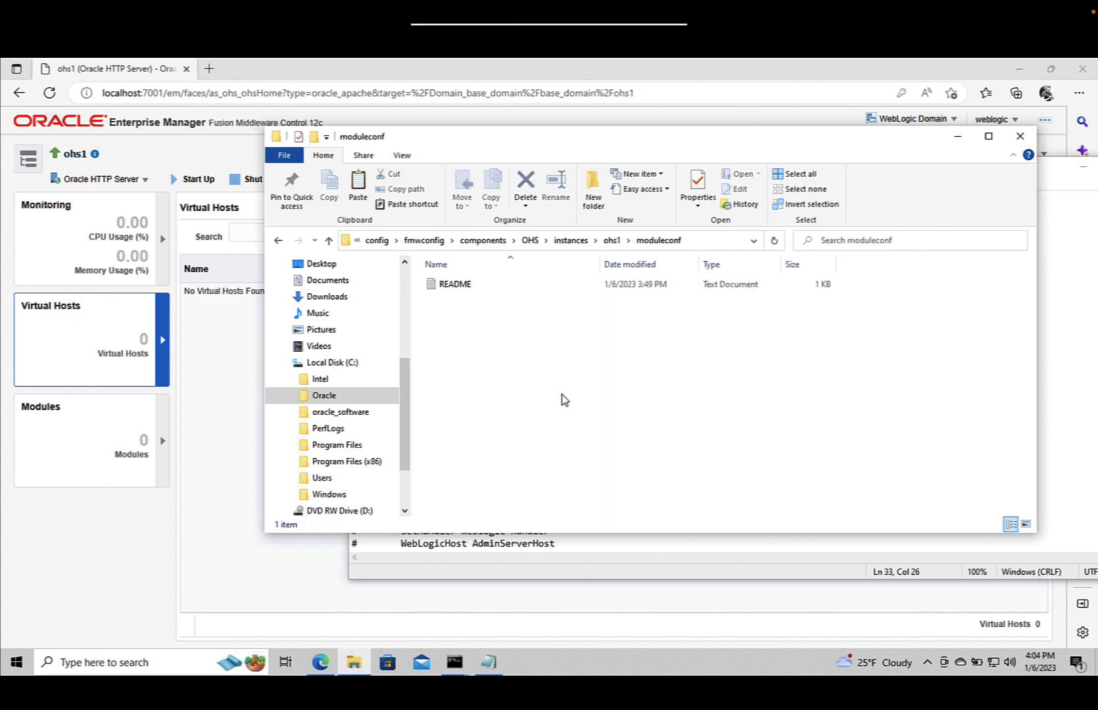
key(ctrl+v)
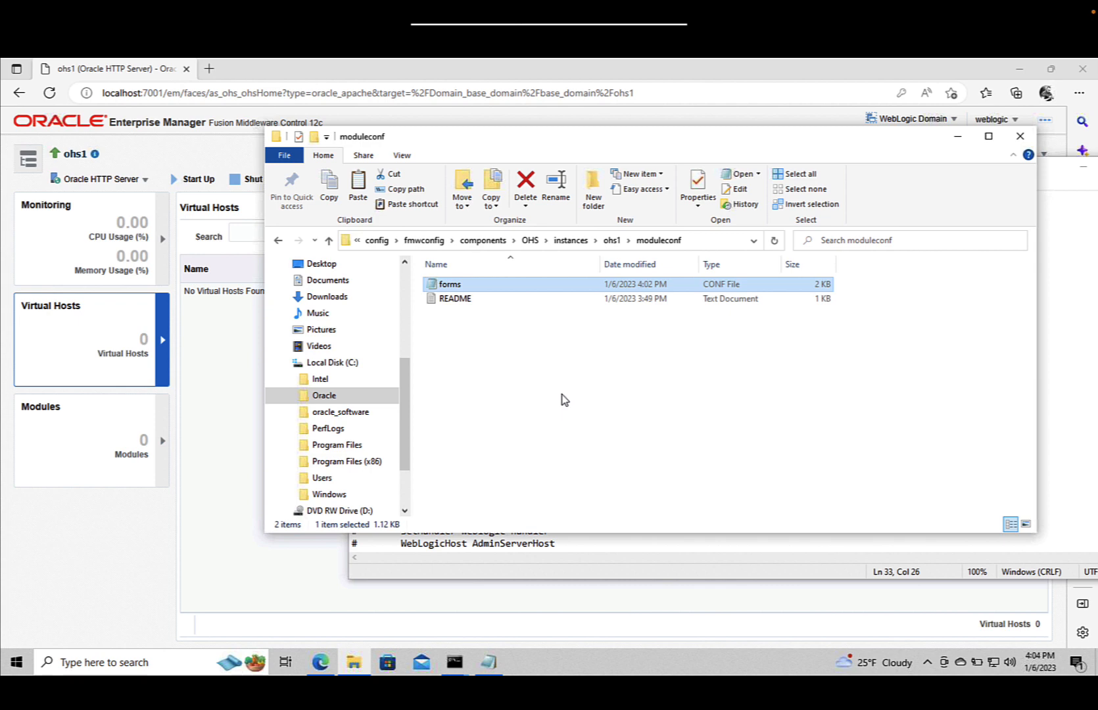
click(518, 74)
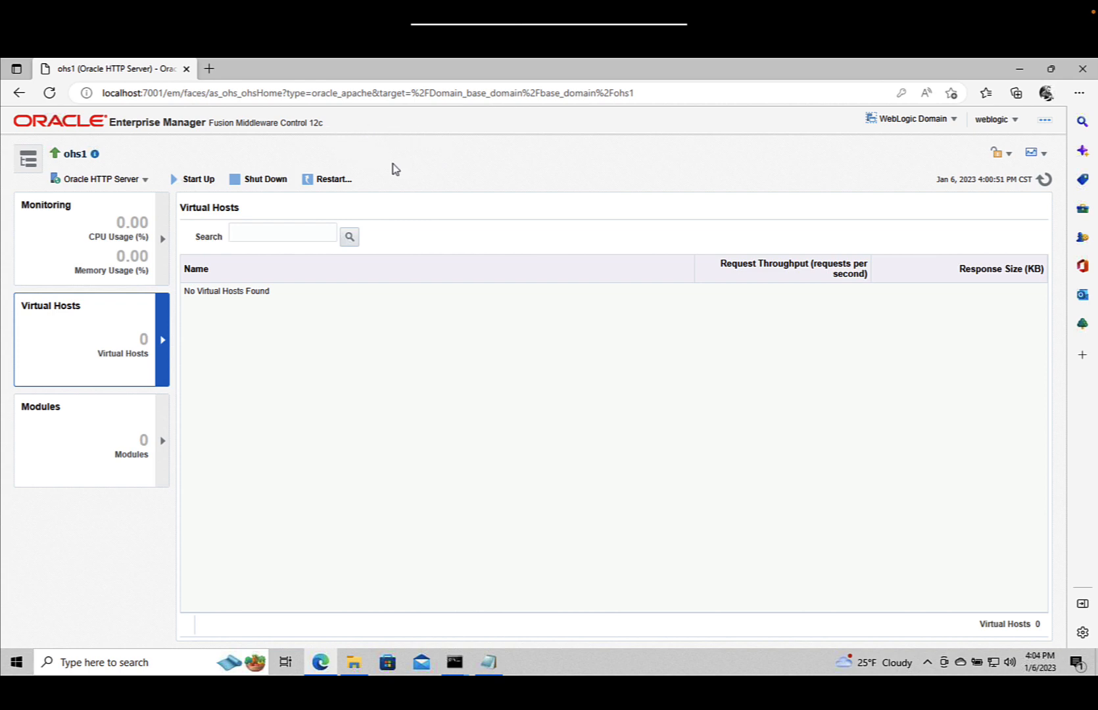
Restart ohs1, confirm, and close the completion message after the restart succeeds
click(327, 179)
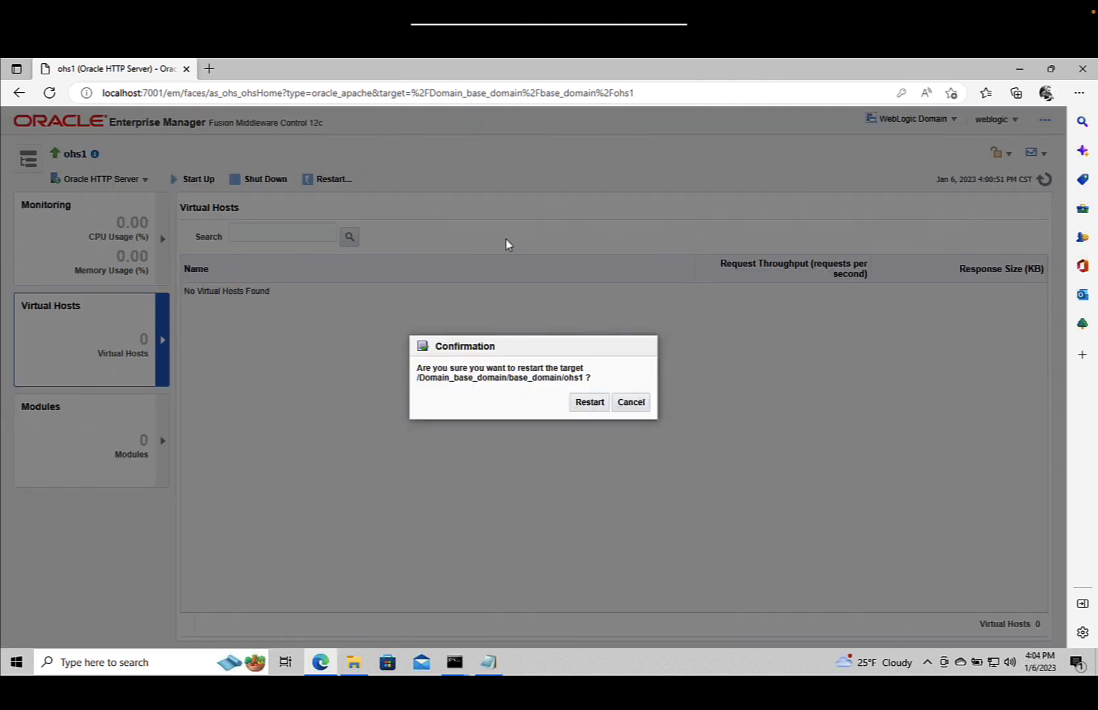
click(589, 401)
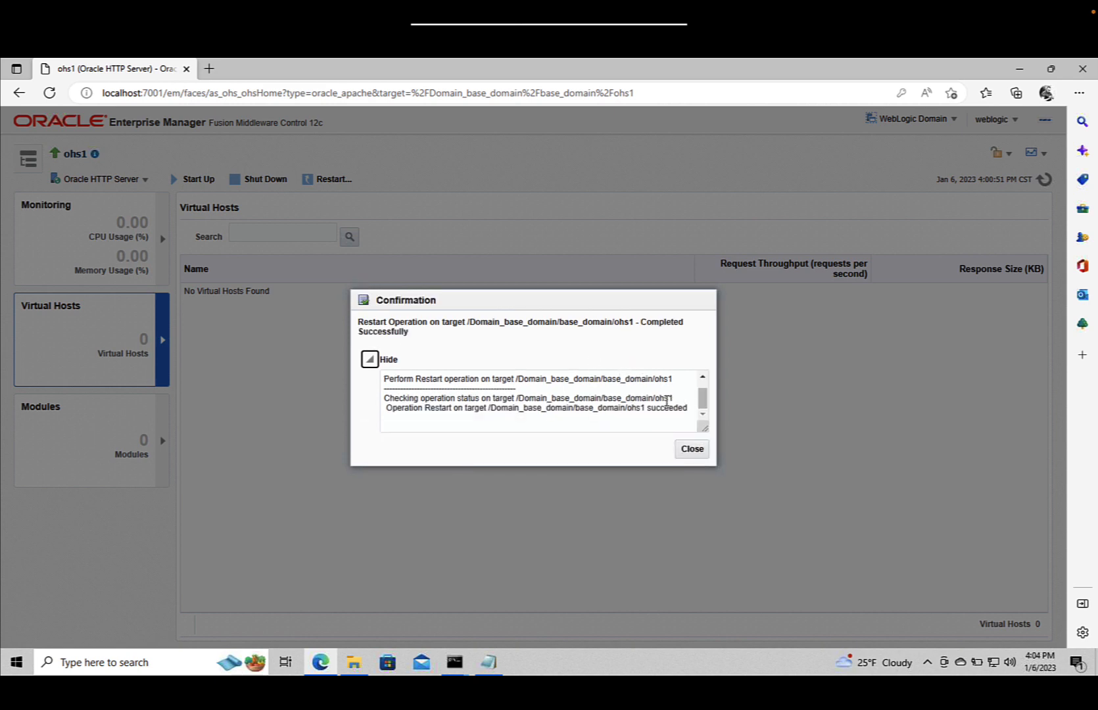
click(704, 408)
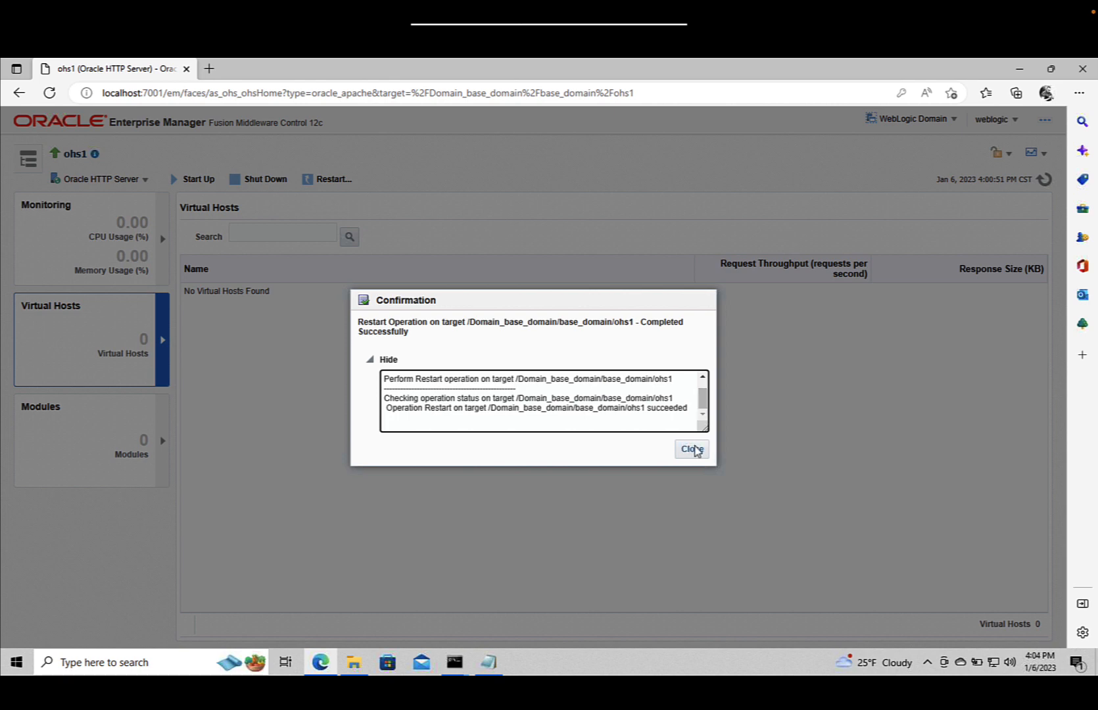
click(693, 452)
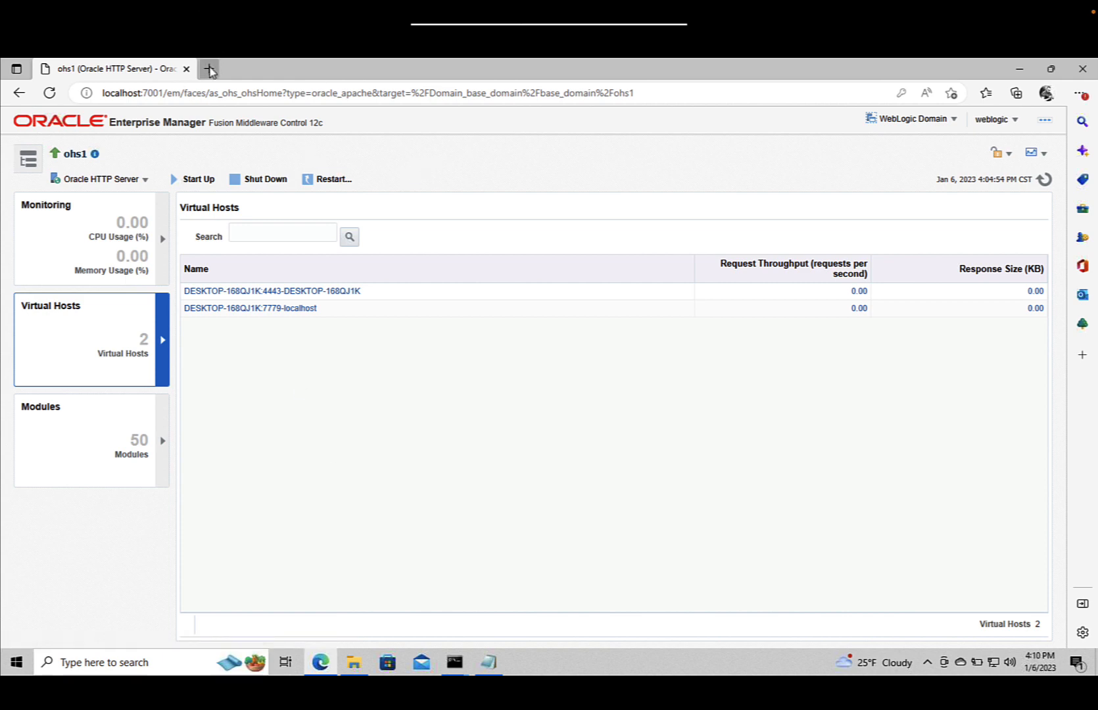
click(209, 68)
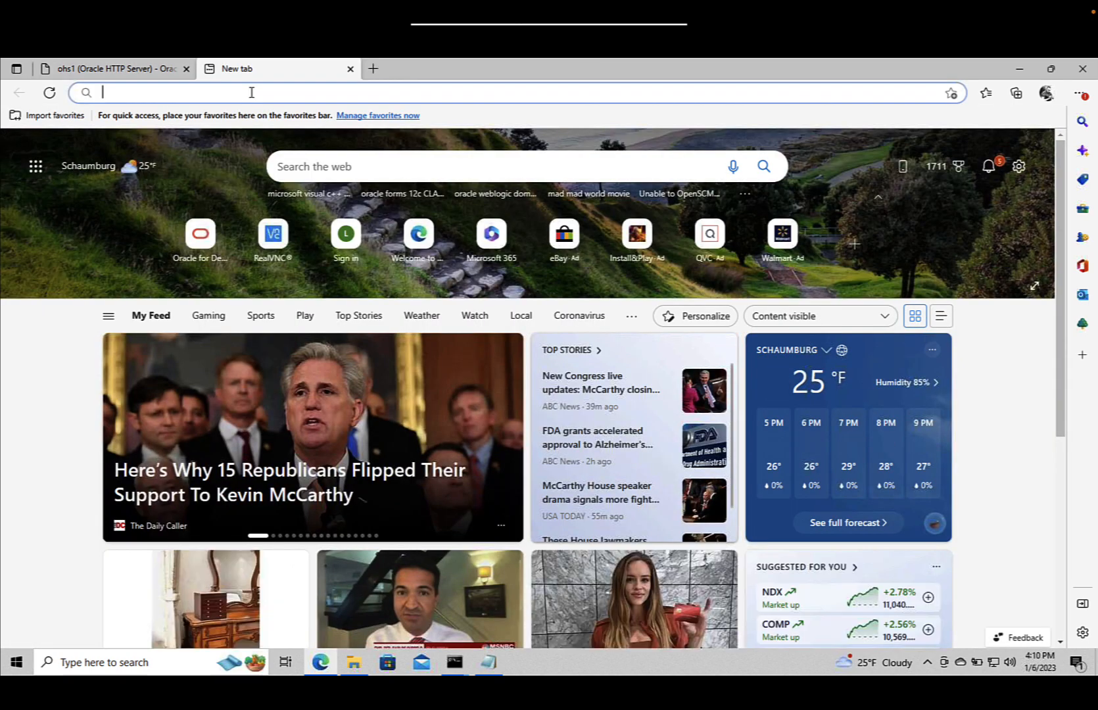
click(252, 92)
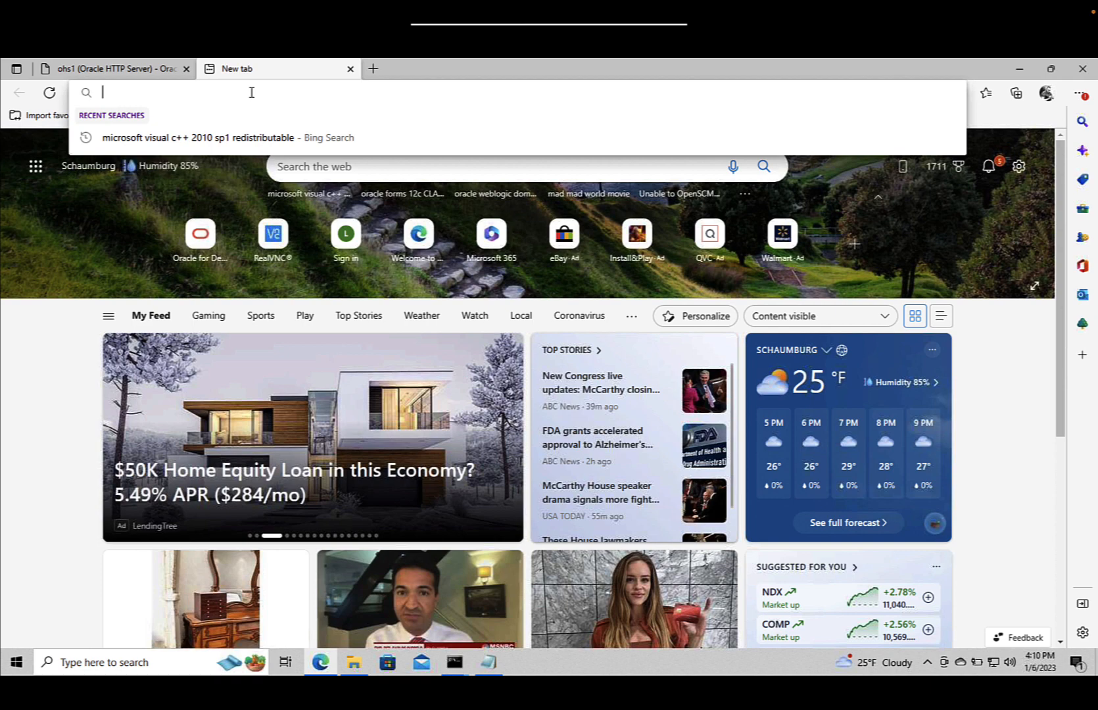
text(https:)
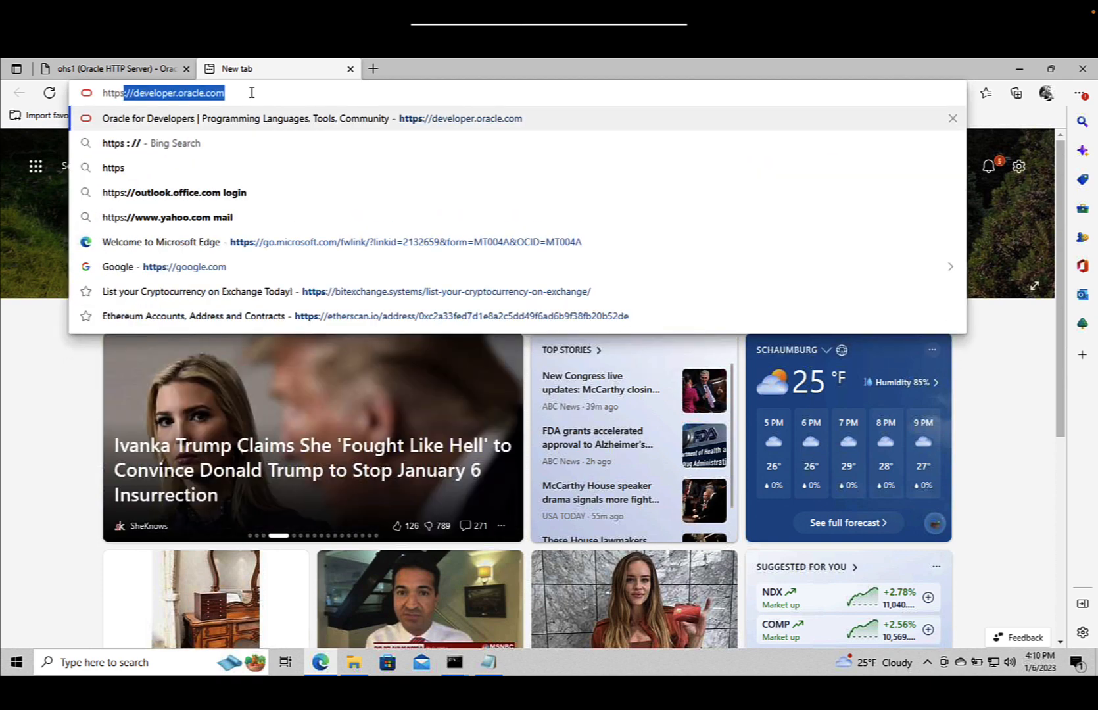
text(/)
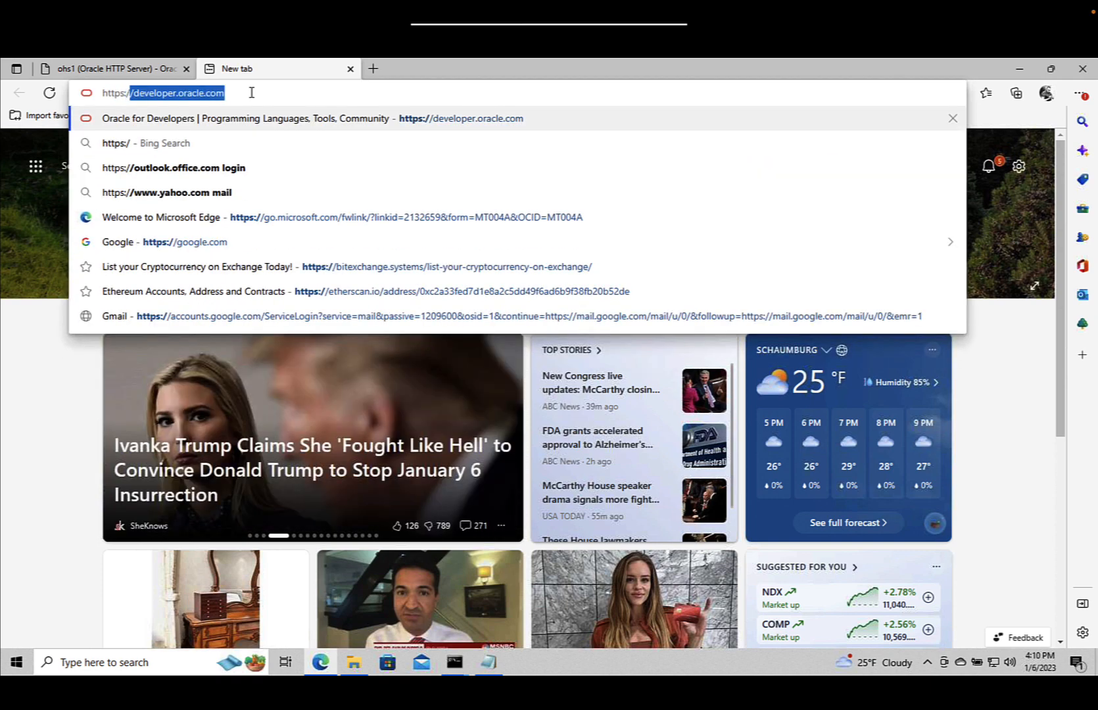
text(/localhos)
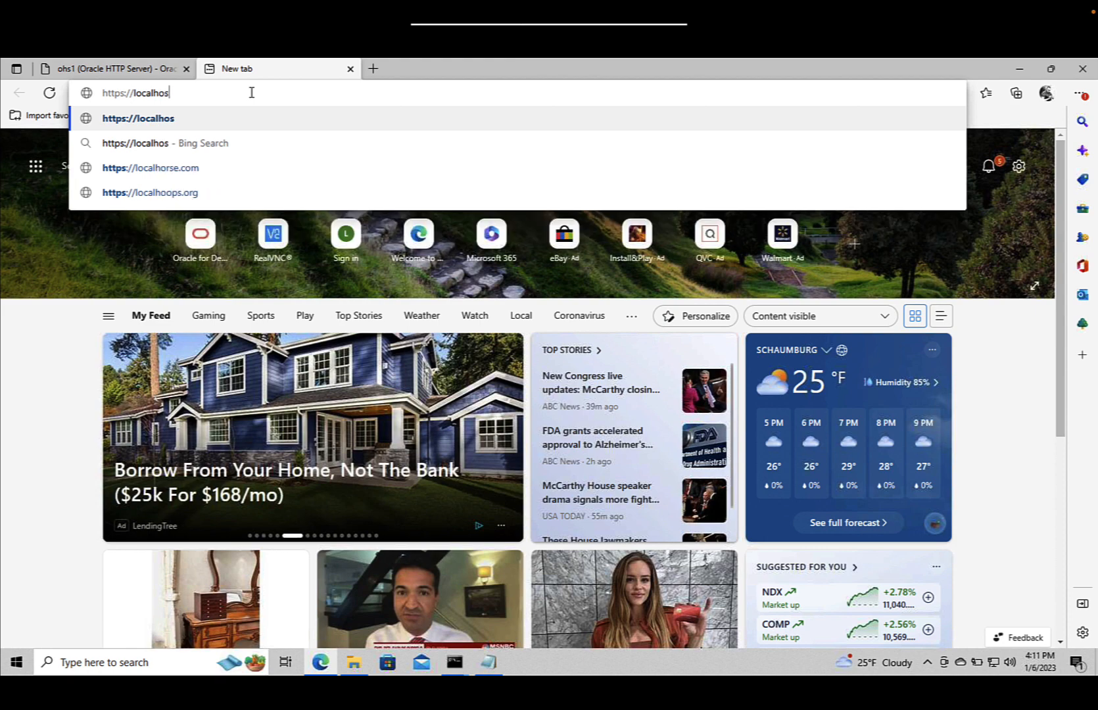
text(t:900)
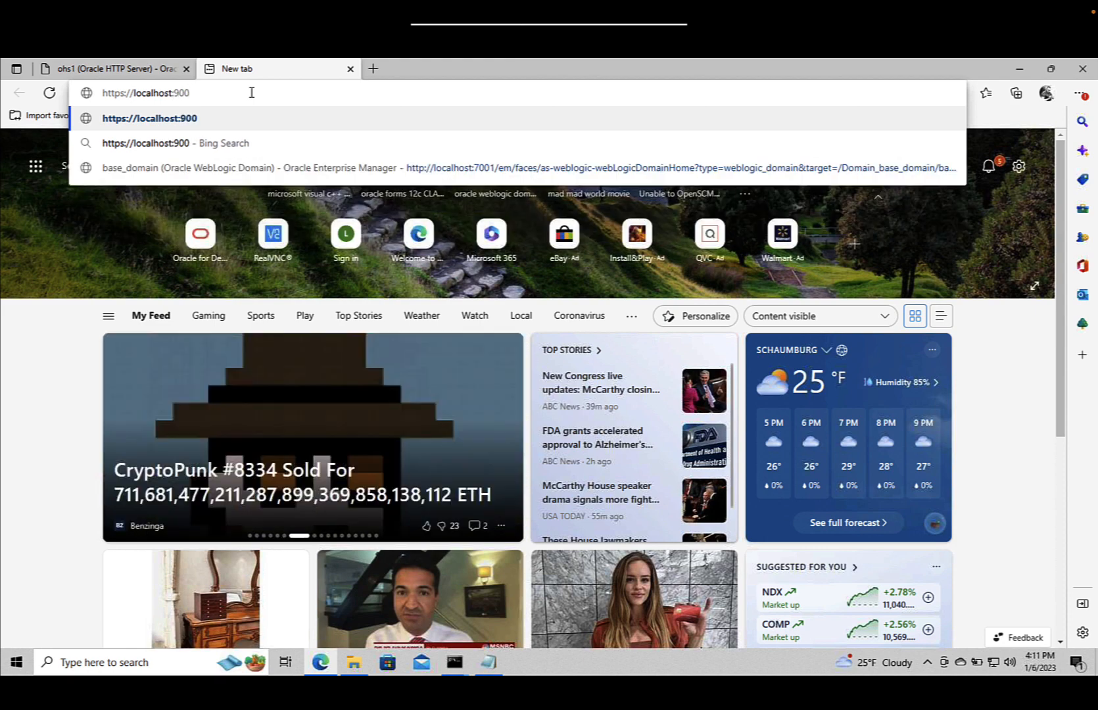
text(1/forms/frmservlet?>)
key(BackSpace)
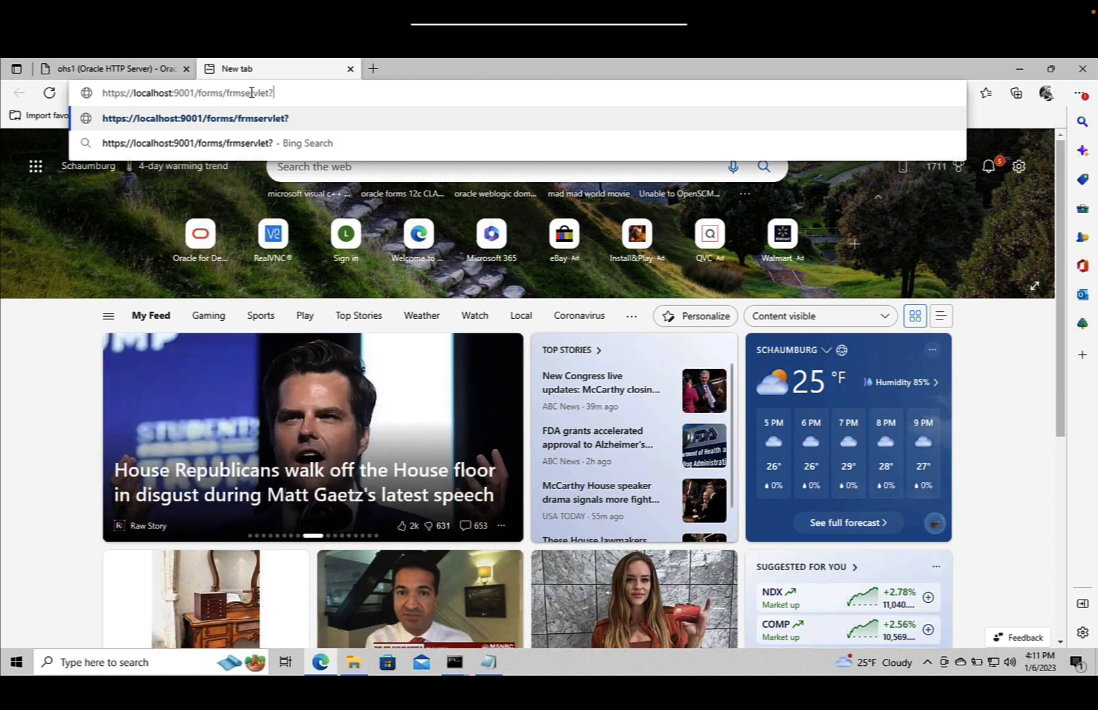
text(confi)
text(g=w)
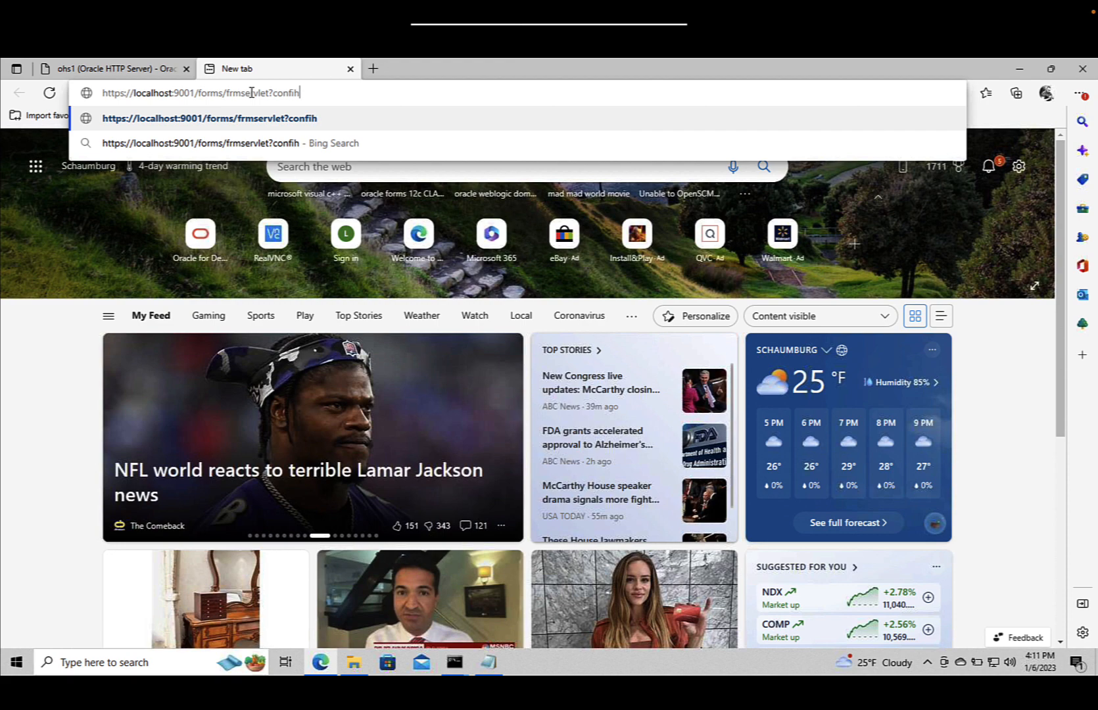
text(ebster)
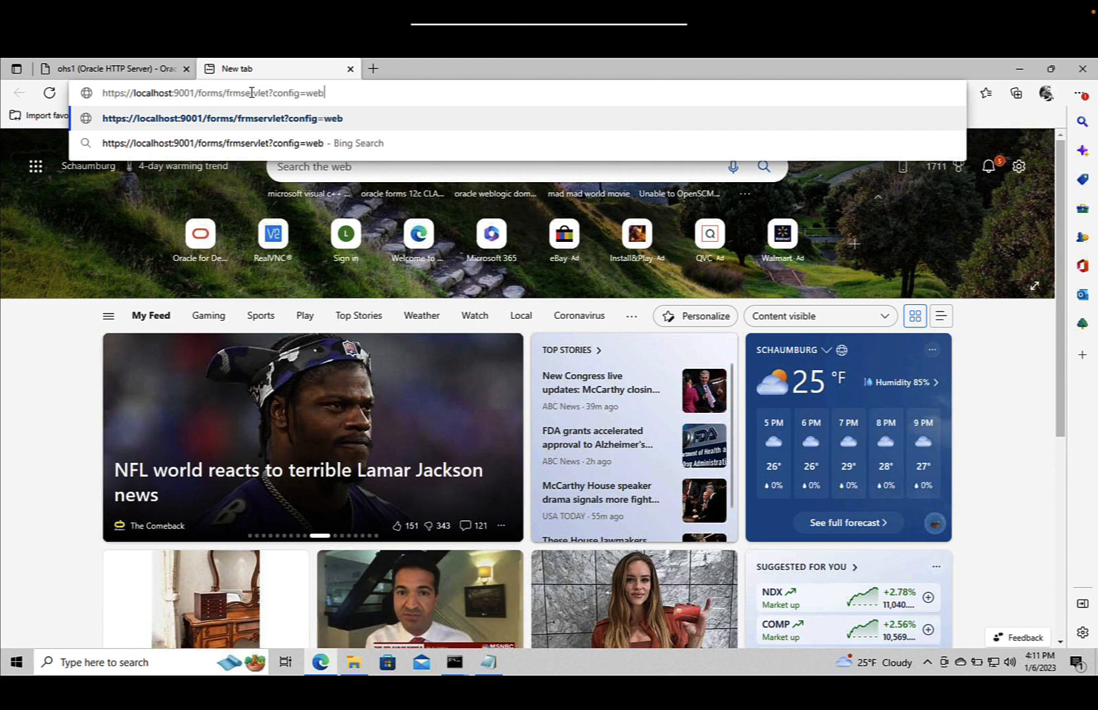
key(BackSpace)
key(BackSpace)
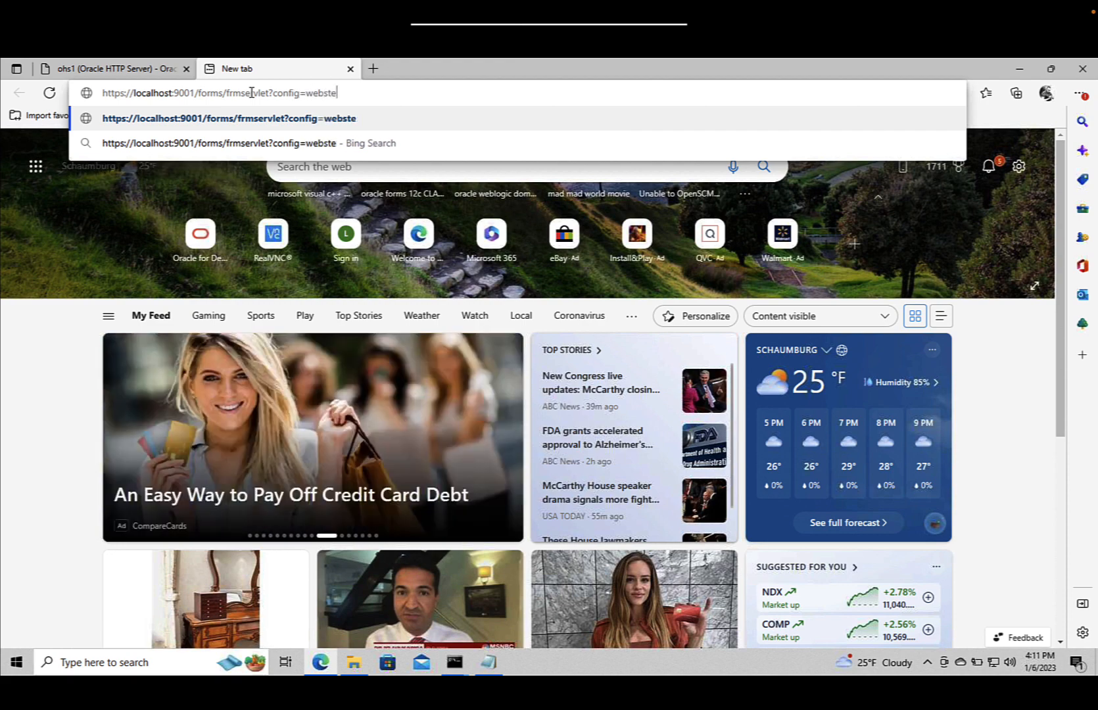
text(art)
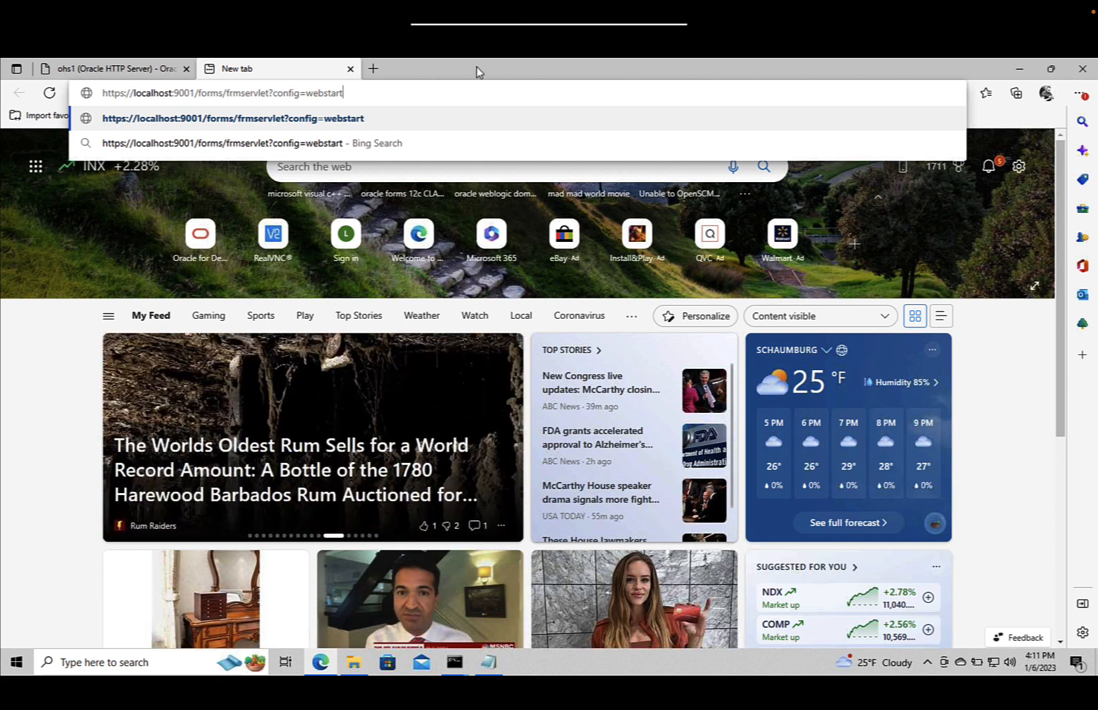
key(Return)
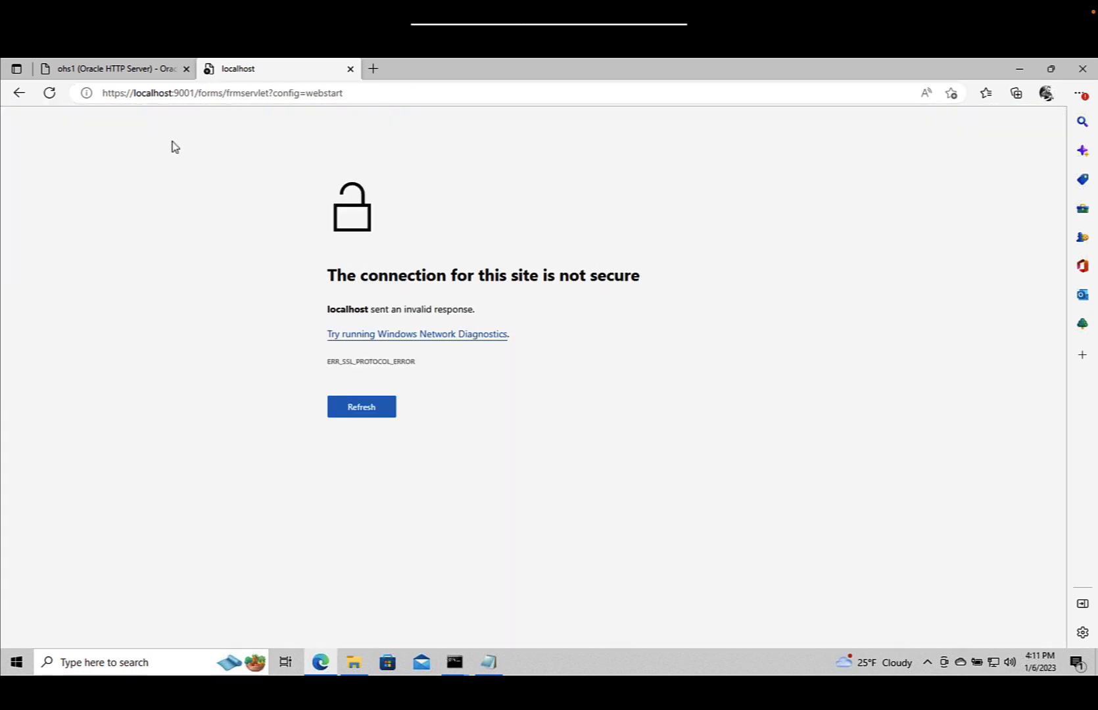
Switch the Forms servlet address protocol to https and reload the page
click(122, 97)
click(121, 96)
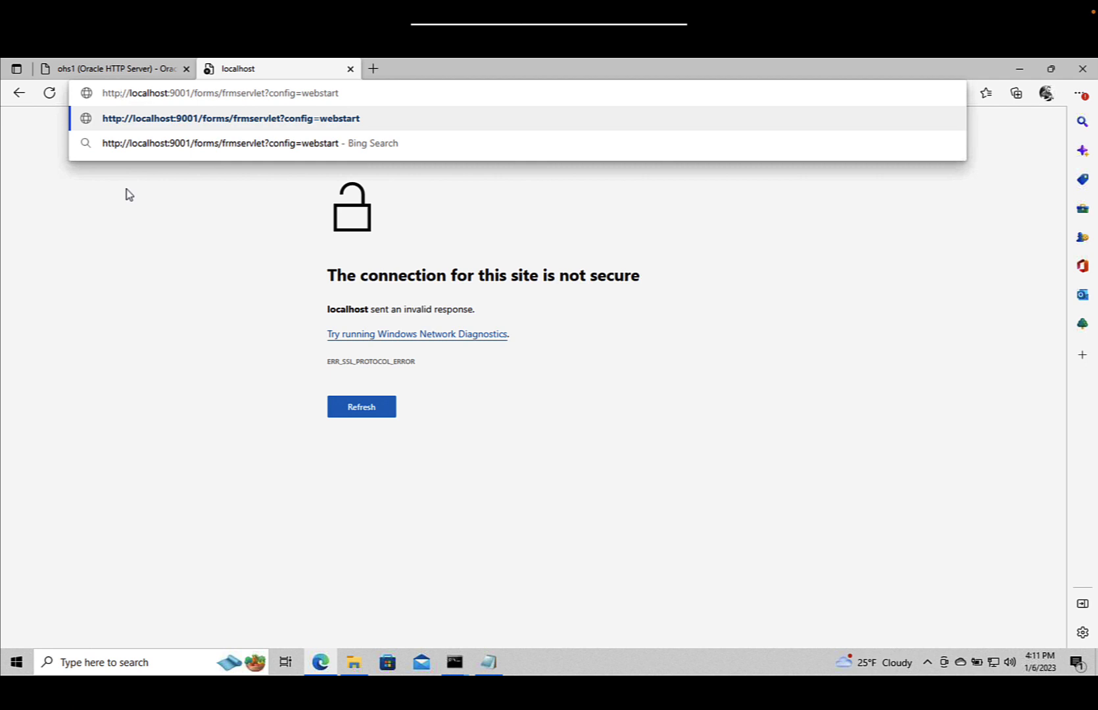
text(s)
key(Return)
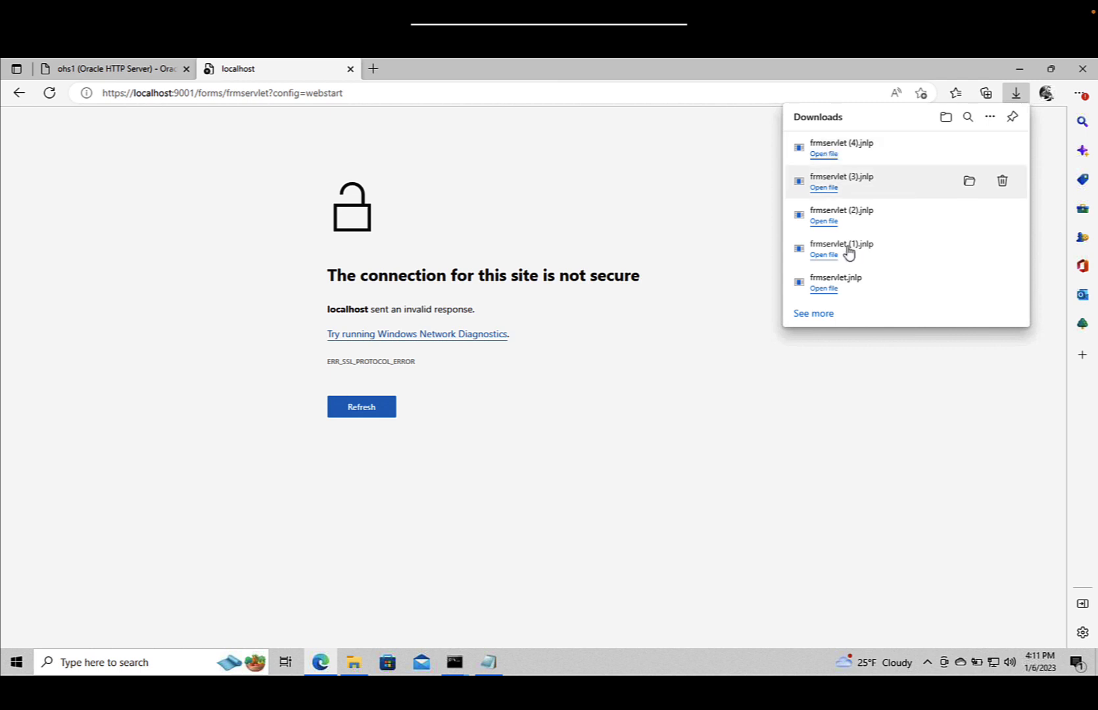
Run the downloaded frmservlet.jnlp, check it reports 'Installed successfully!', close it, then relaunch it
click(824, 156)
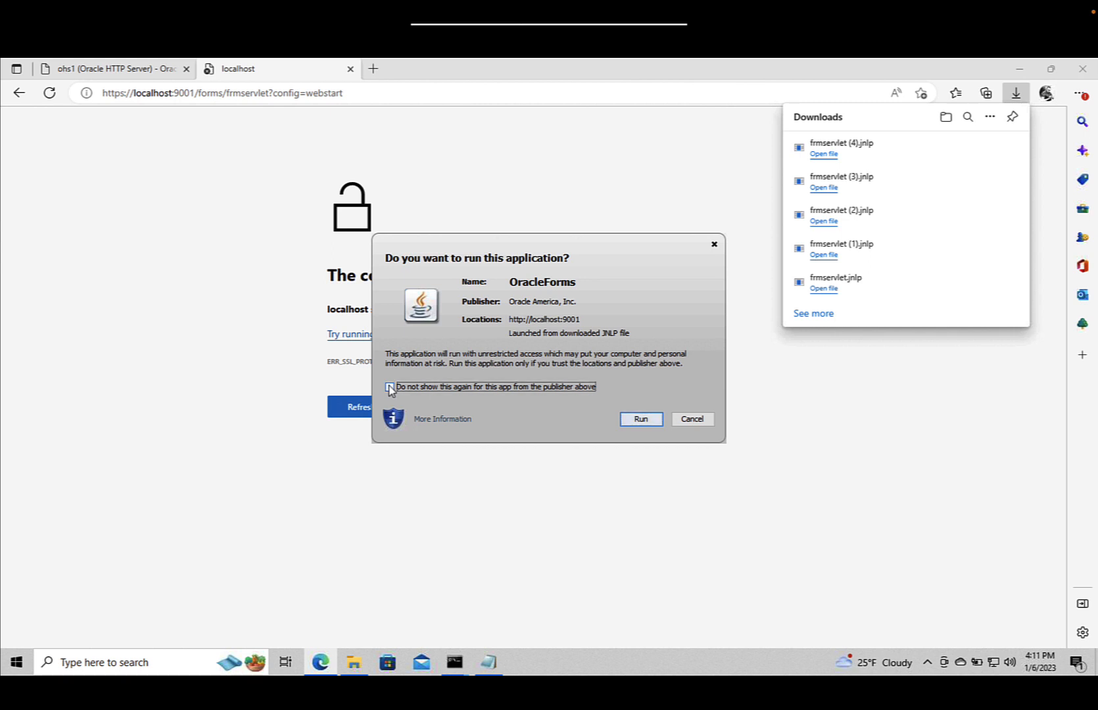
click(636, 423)
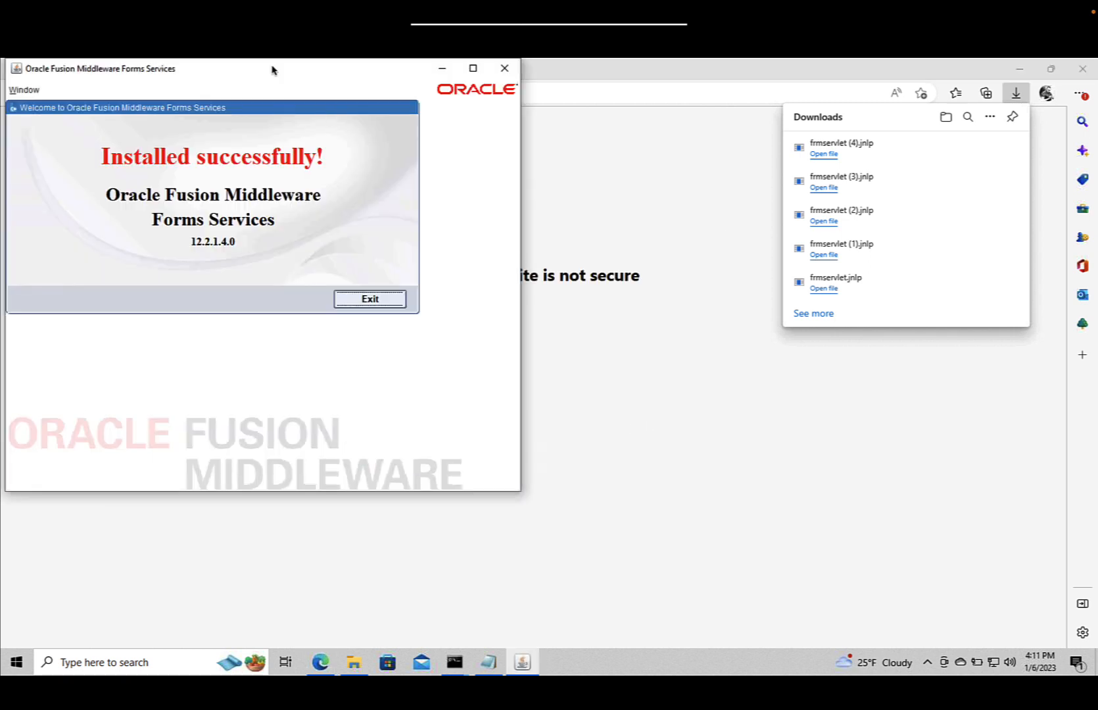
drag(249, 77, 350, 150)
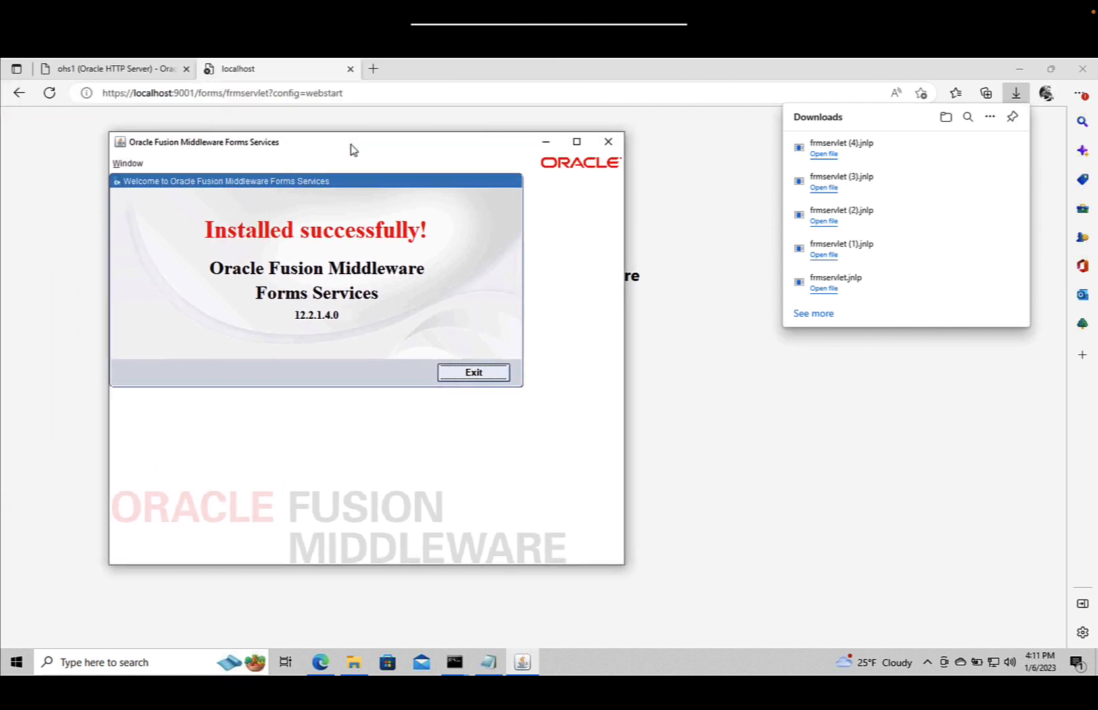
click(604, 143)
click(820, 257)
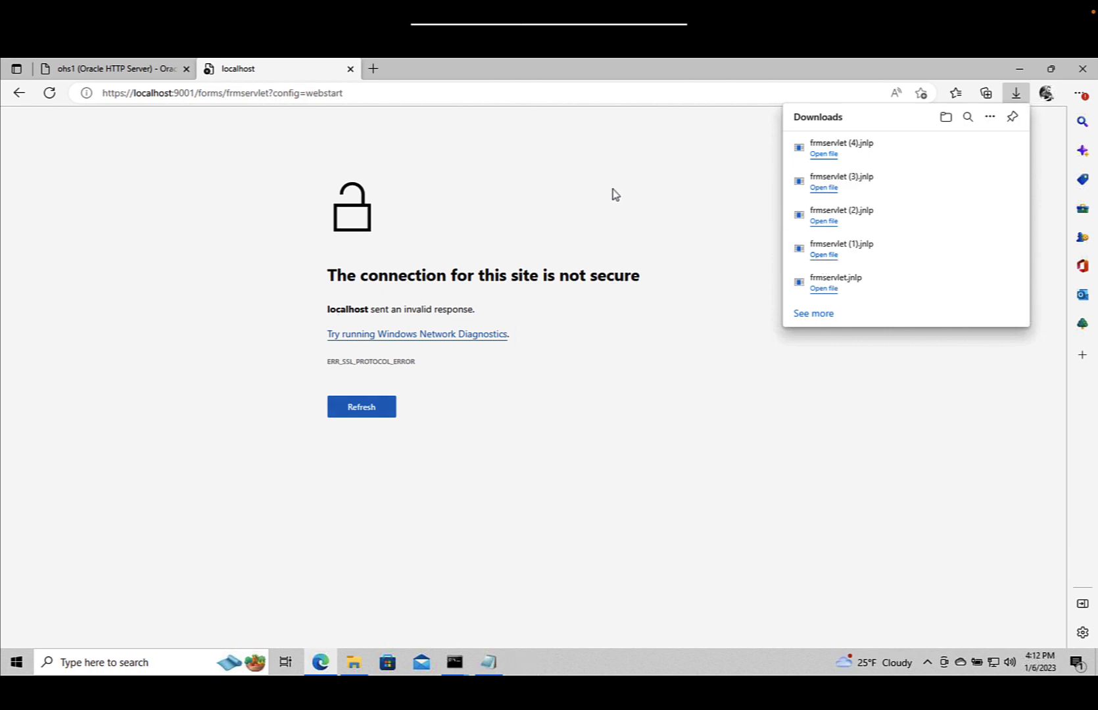